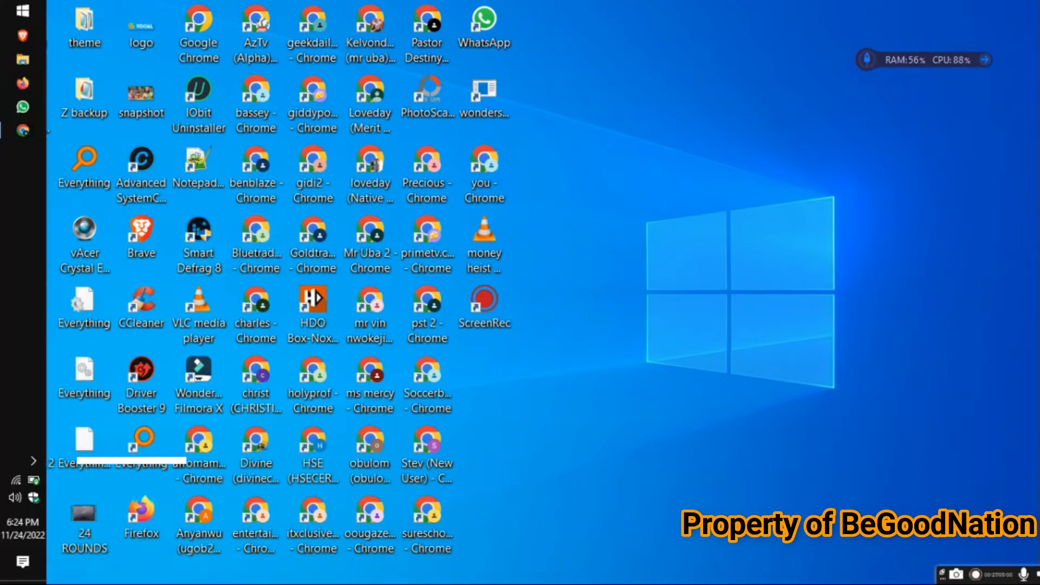
Bring up the browser and open cnn.com in a new tab
left_click(12, 132)
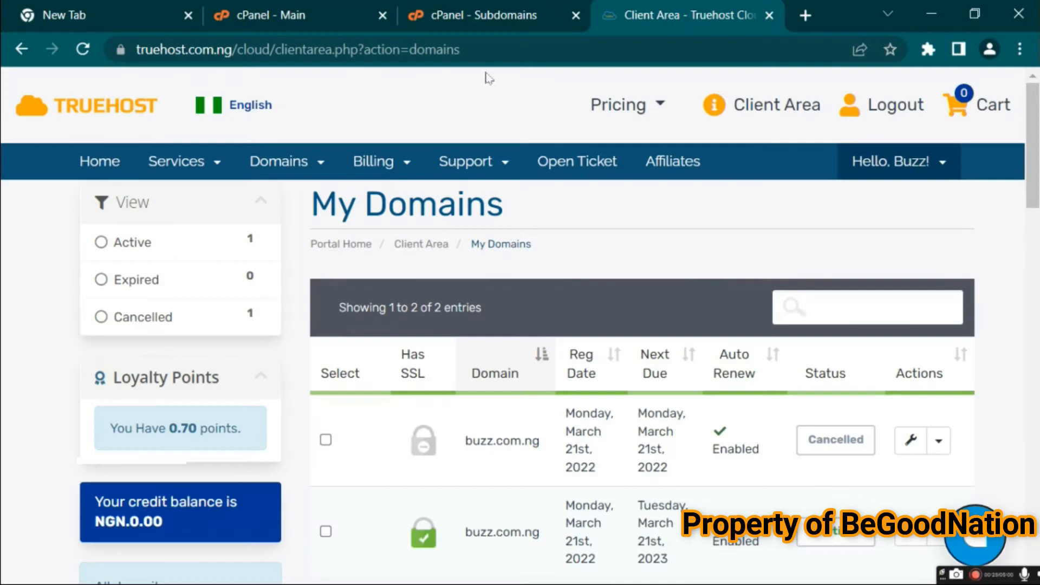
left_click(804, 18)
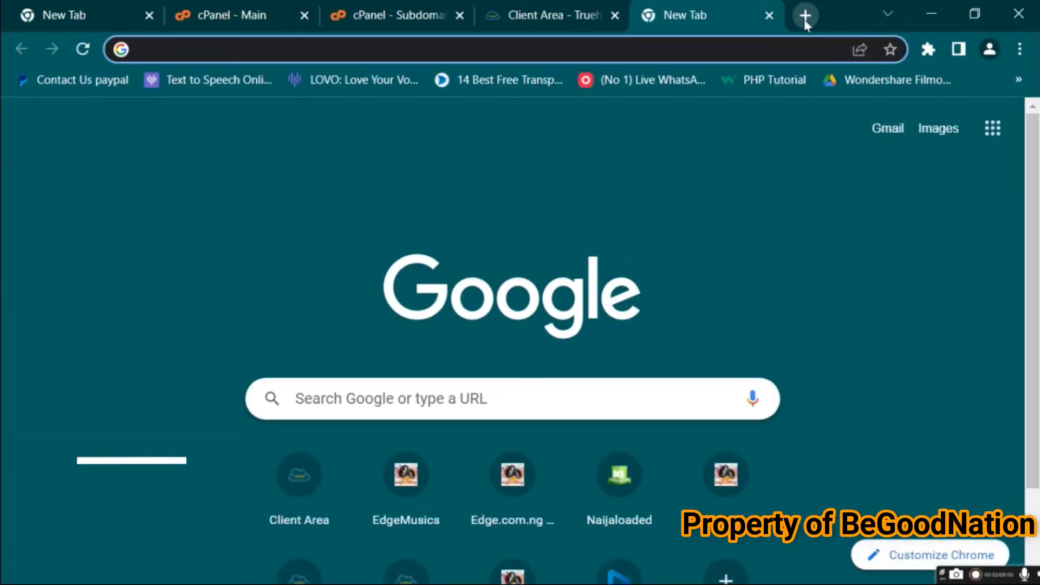
type("cnn.com")
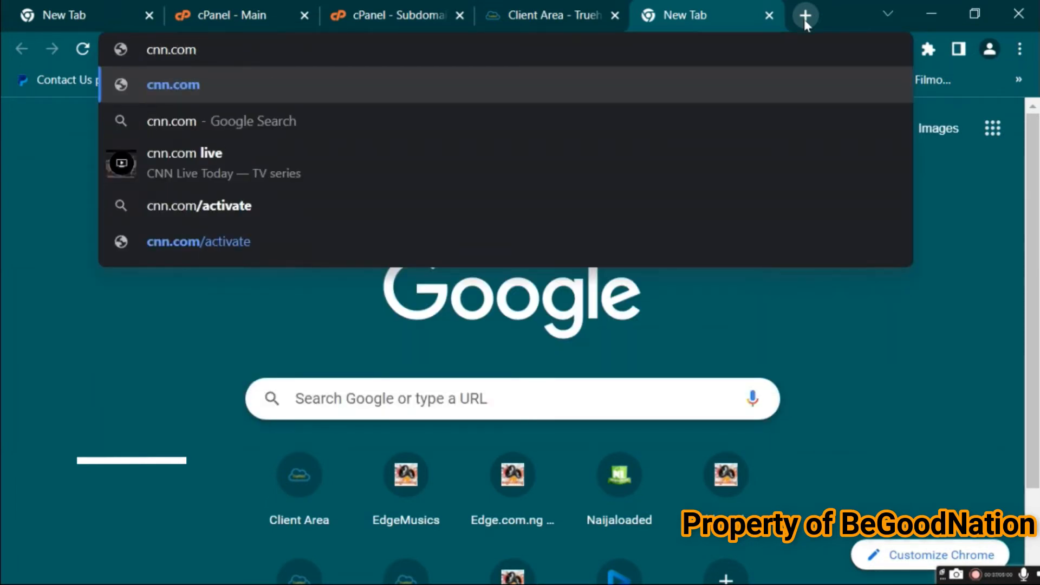
key("Return")
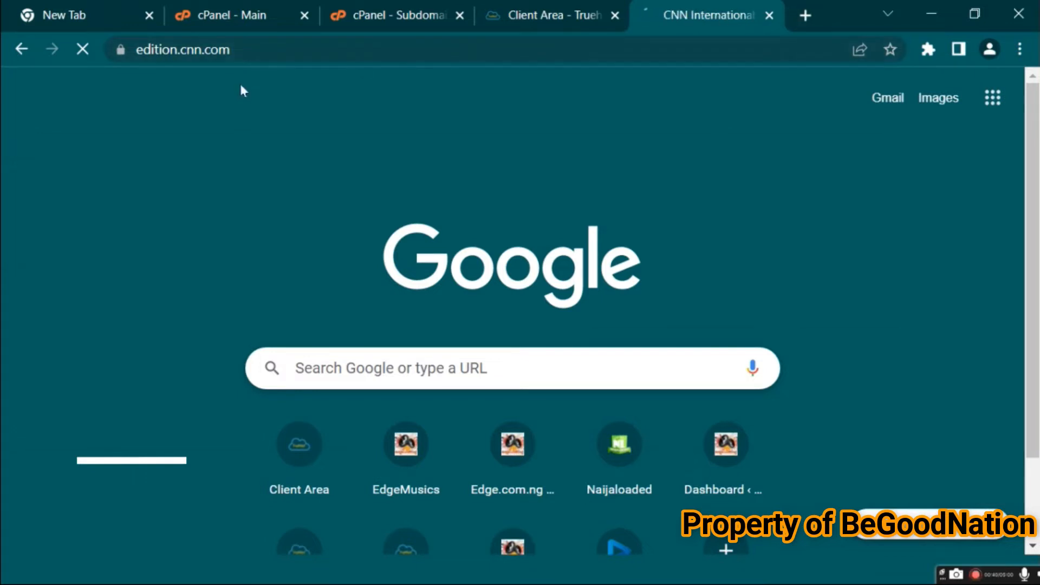
left_click(293, 50)
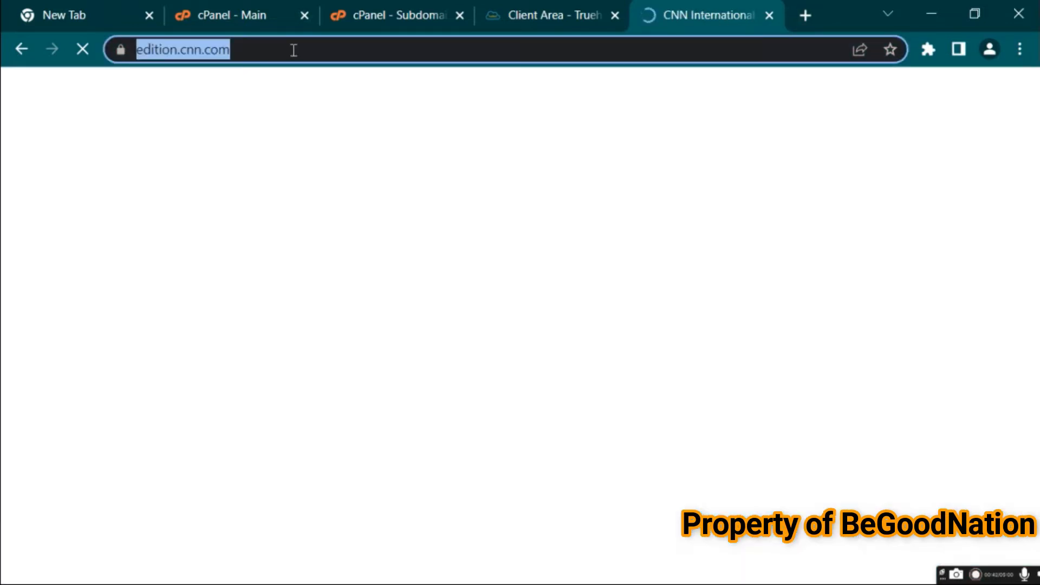
left_click(293, 50)
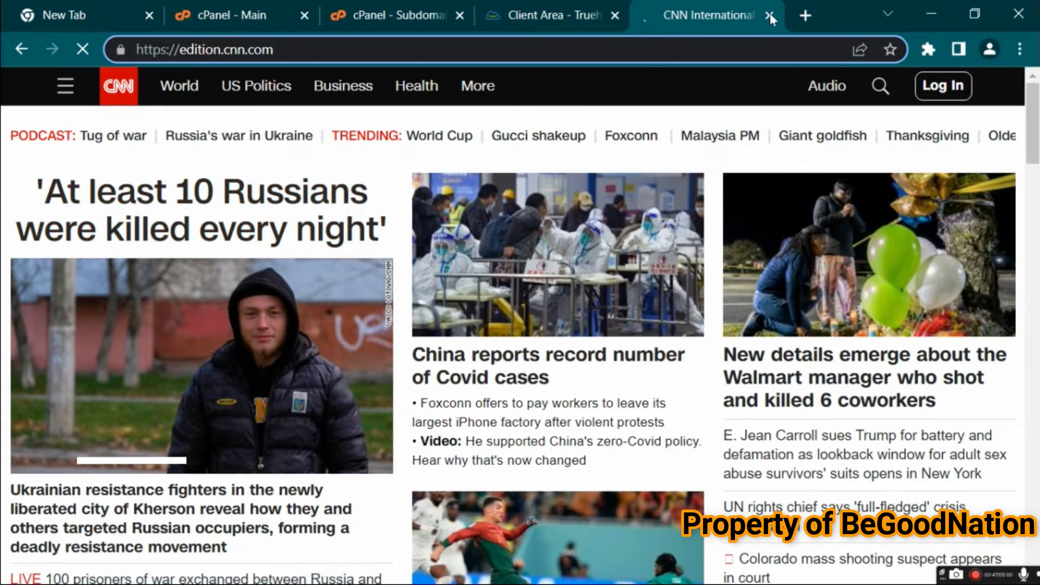
Open bbc.com in another new tab
left_click(807, 16)
type("bbc.com")
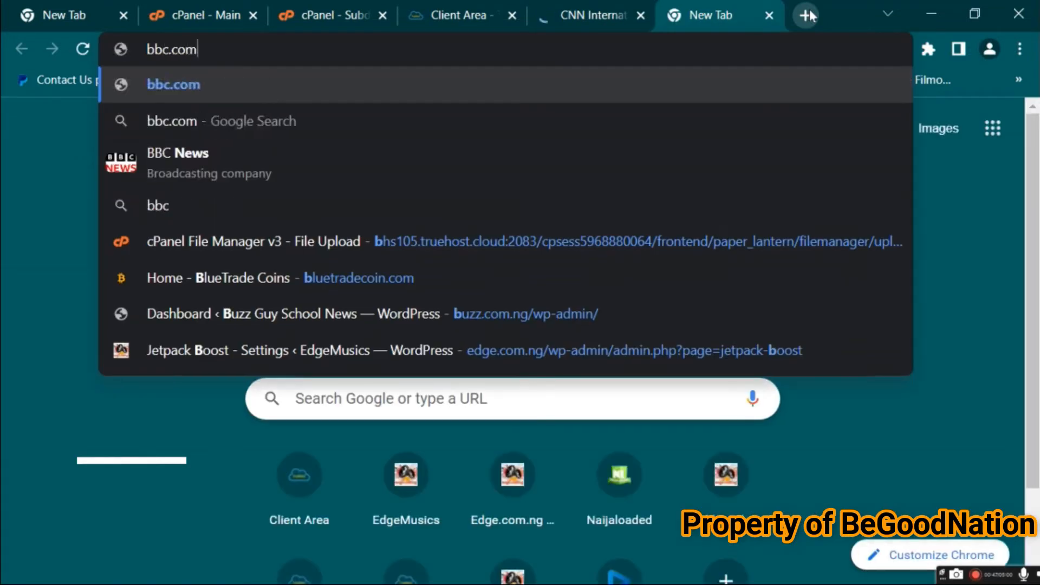
key("Return")
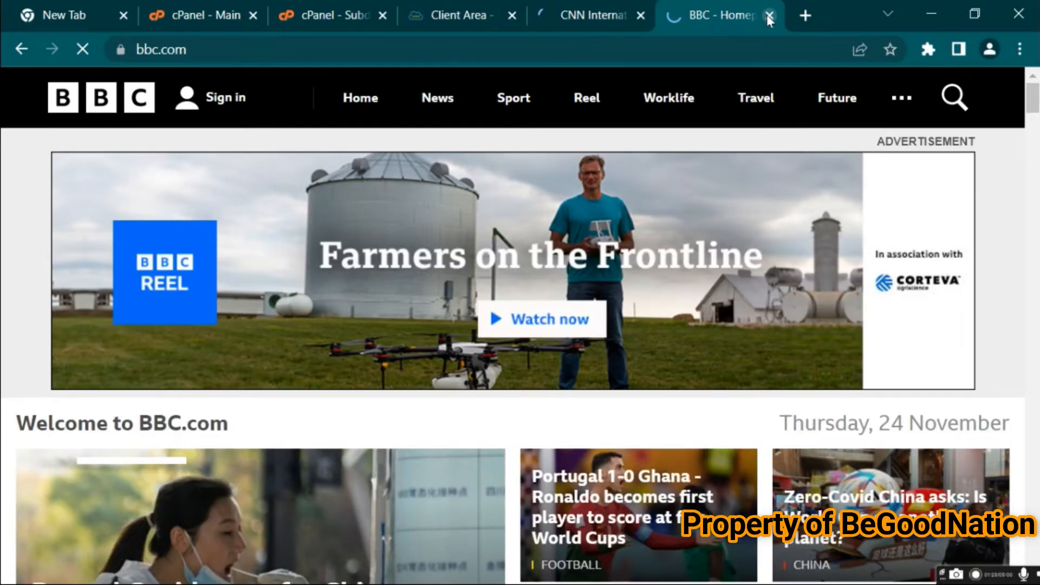
Close the BBC and CNN tabs
left_click(767, 15)
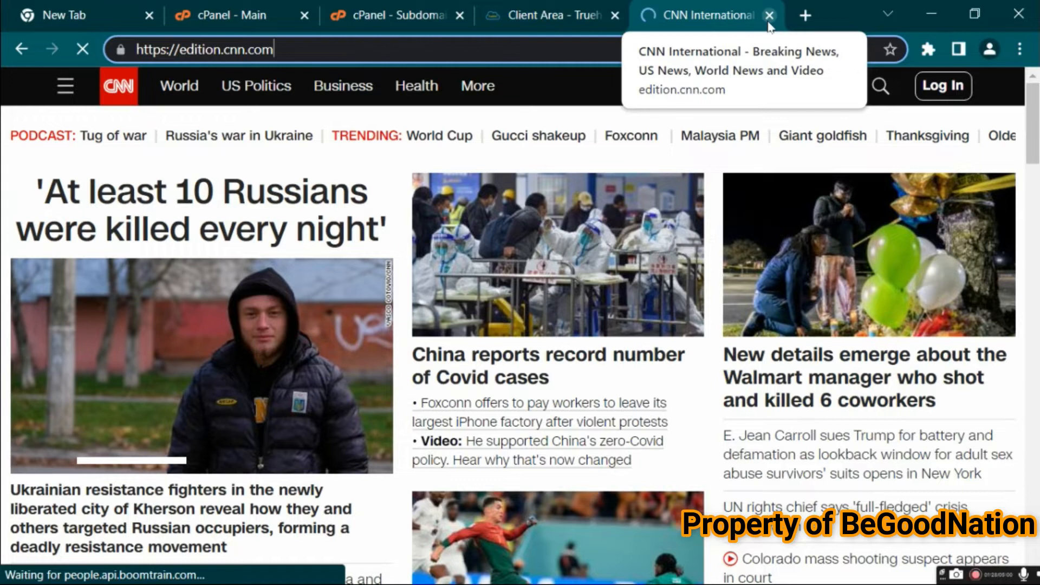
left_click(768, 19)
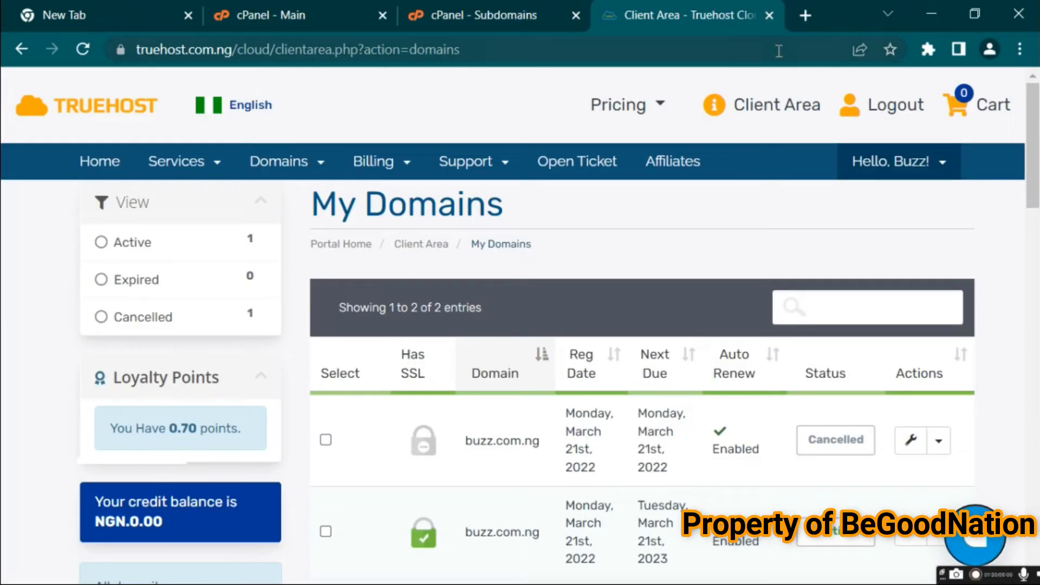
Open a new blank tab and minimize the browser window
left_click(804, 16)
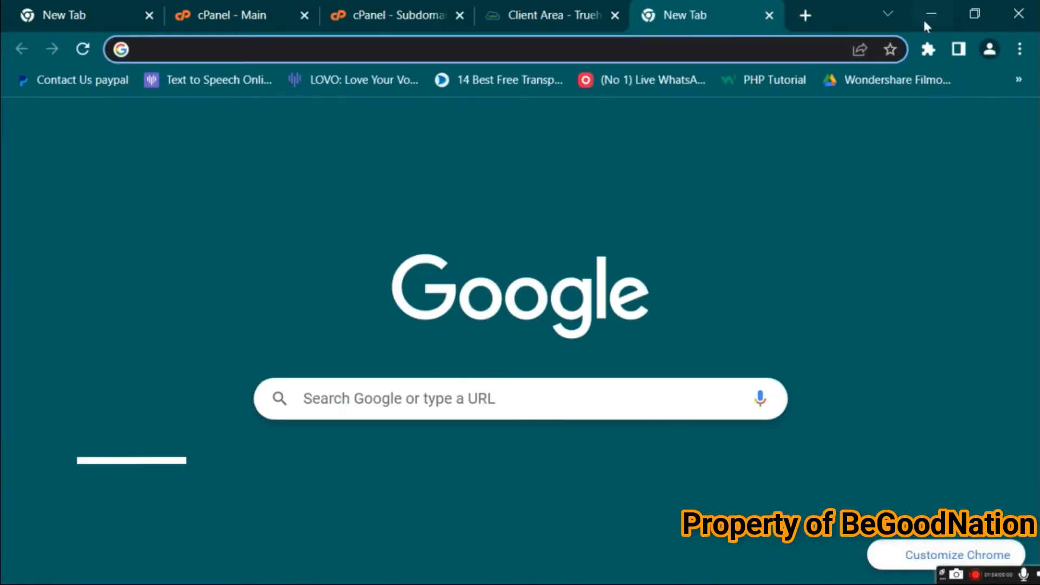
left_click(927, 24)
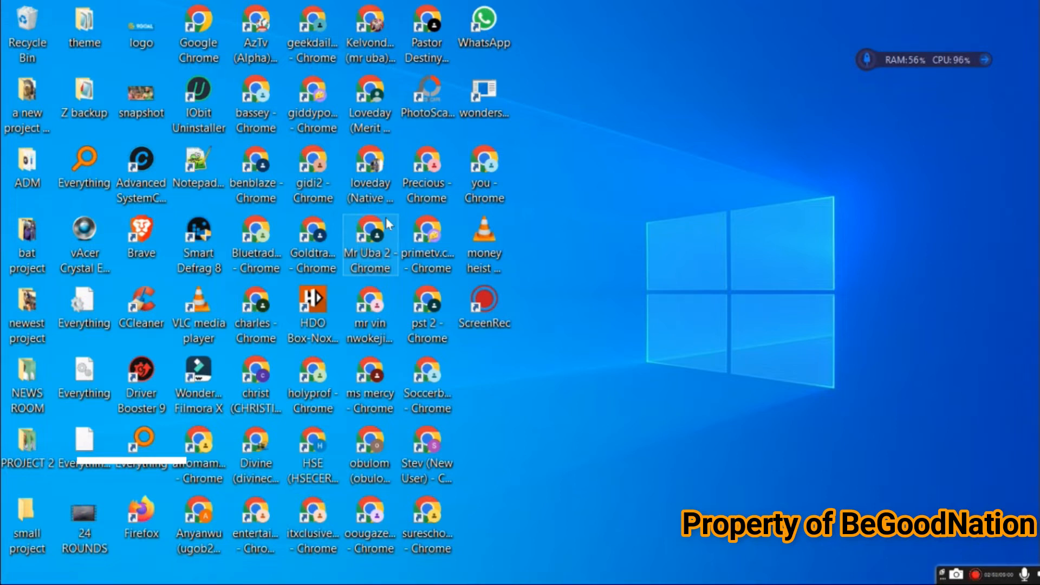
Restore the browser and search Google for google domain
mouse_move(22, 131)
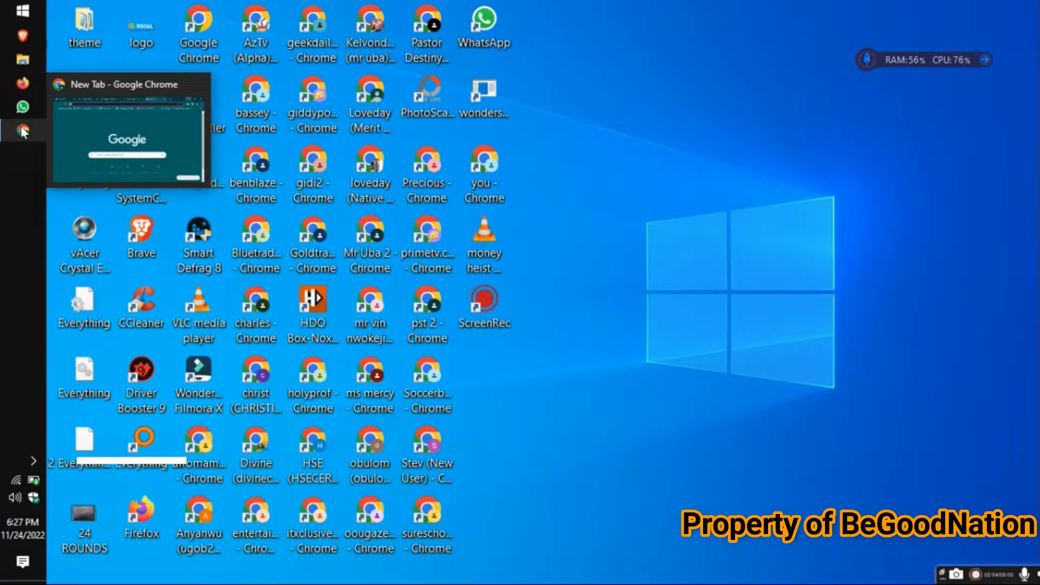
left_click(162, 87)
left_click(600, 49)
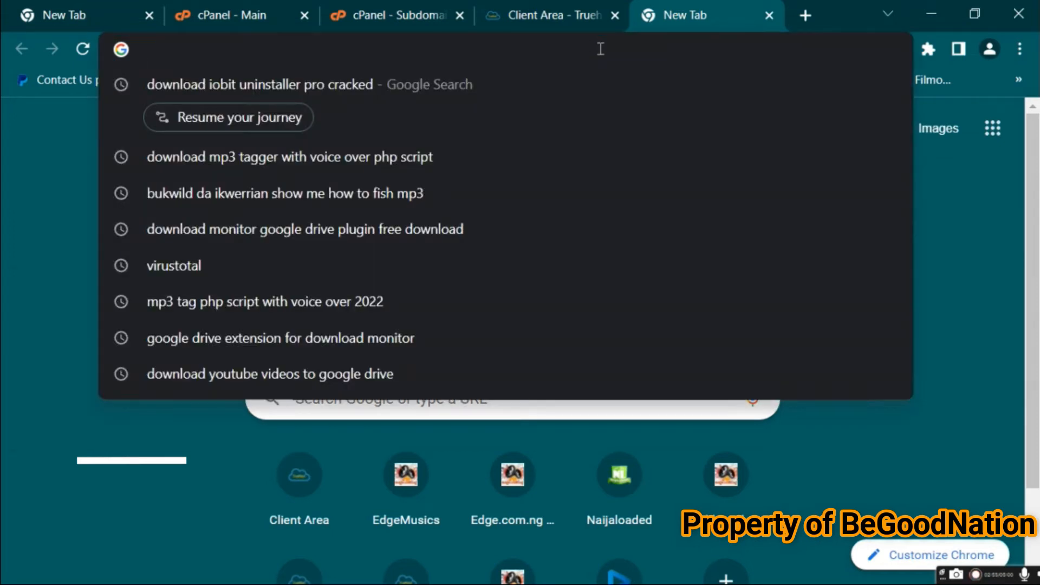
type("google")
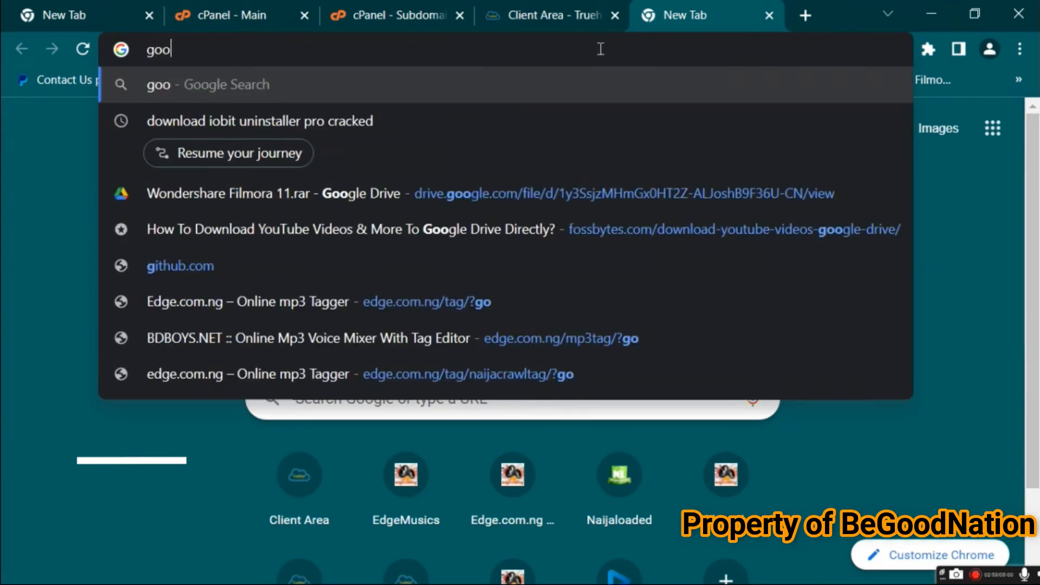
type(" domain")
key("Return")
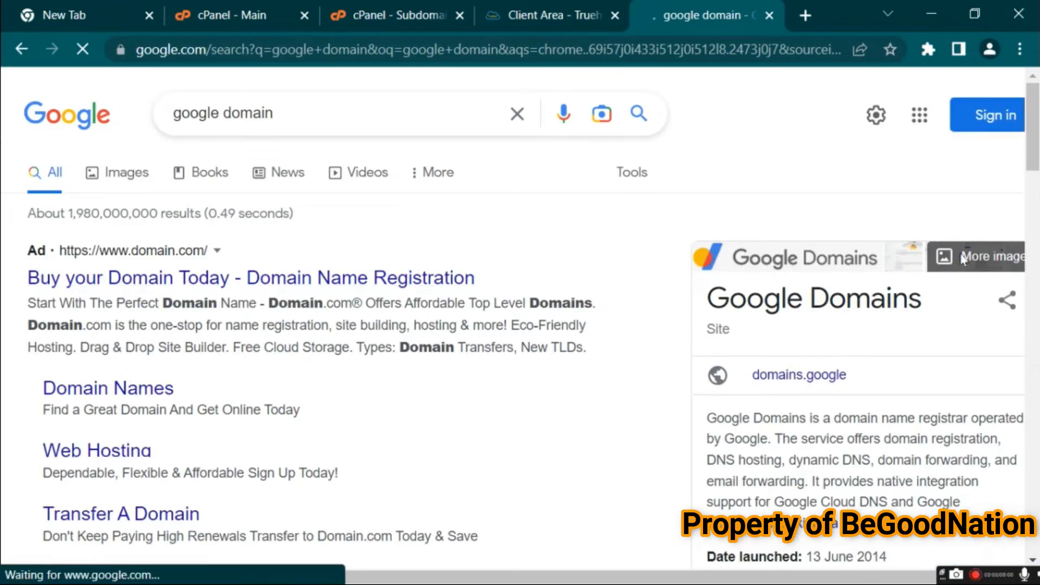
Open the Google Domains search result in a new tab and switch to it
scroll(271, 297, "down", 5)
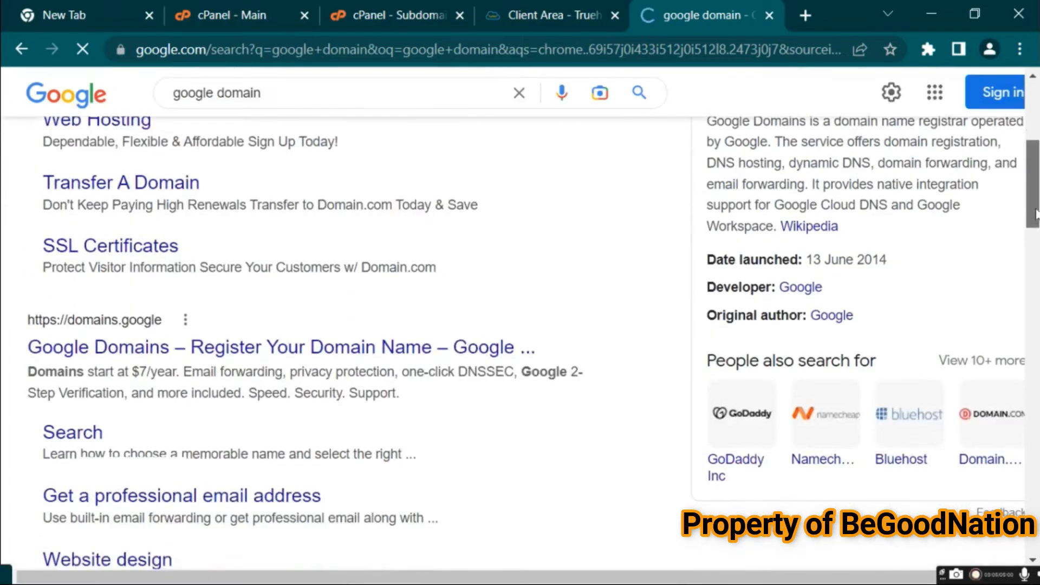
right_click(148, 323)
left_click(205, 337)
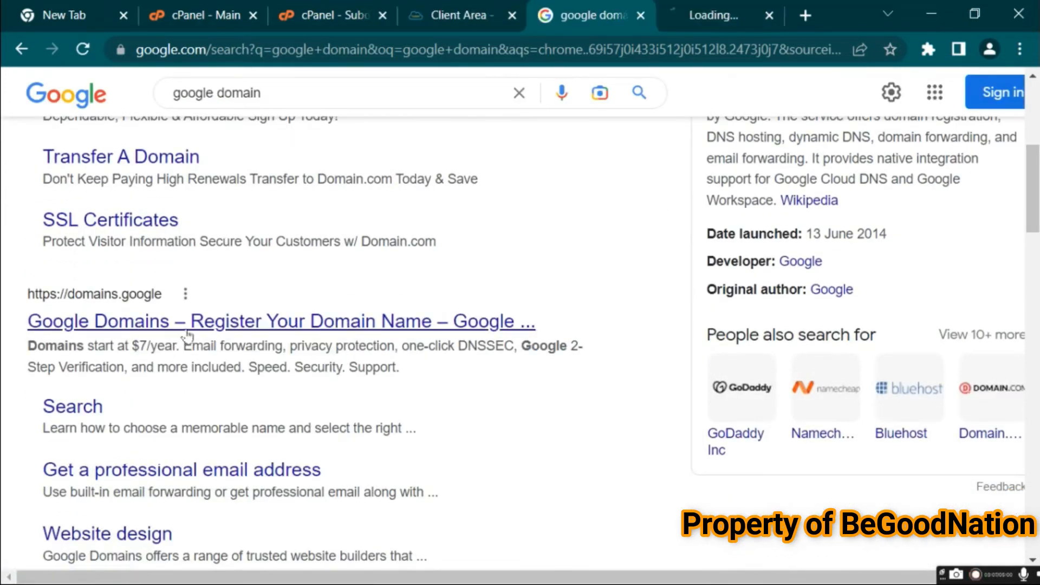
left_click(699, 8)
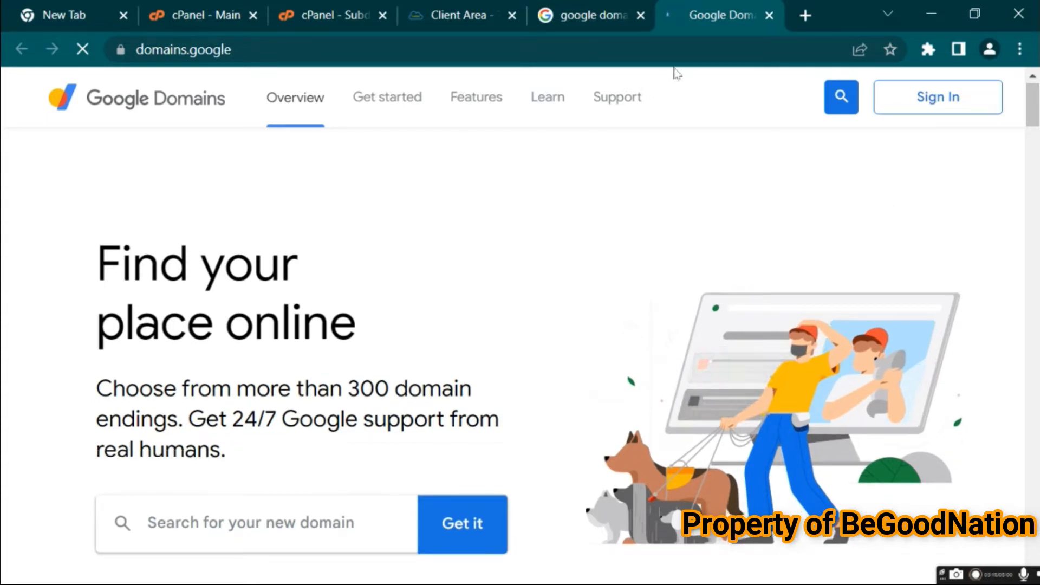
Go to namecheap.com in the current tab
left_click(683, 49)
type("nameche")
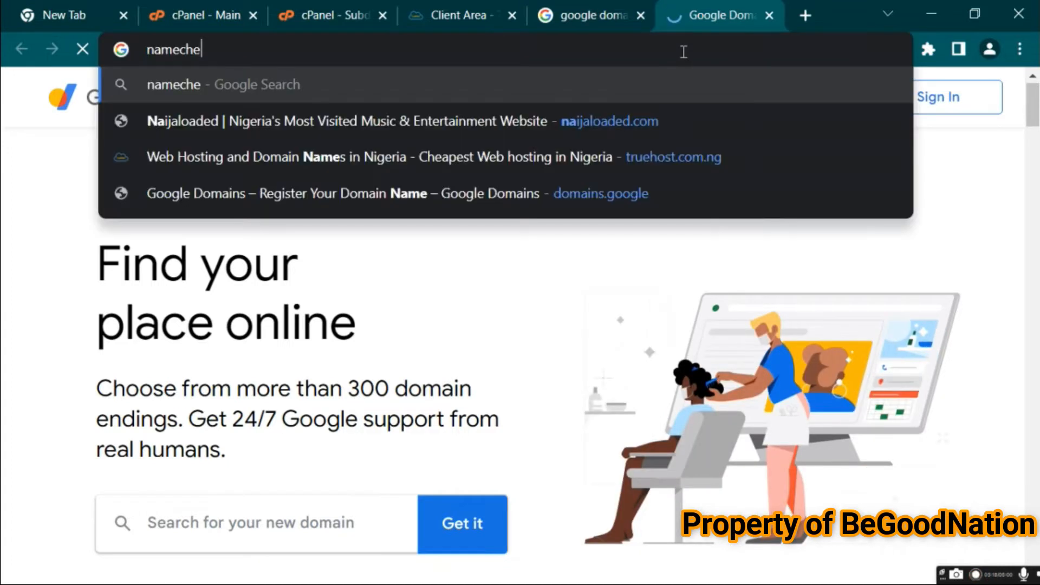
type("ap.com")
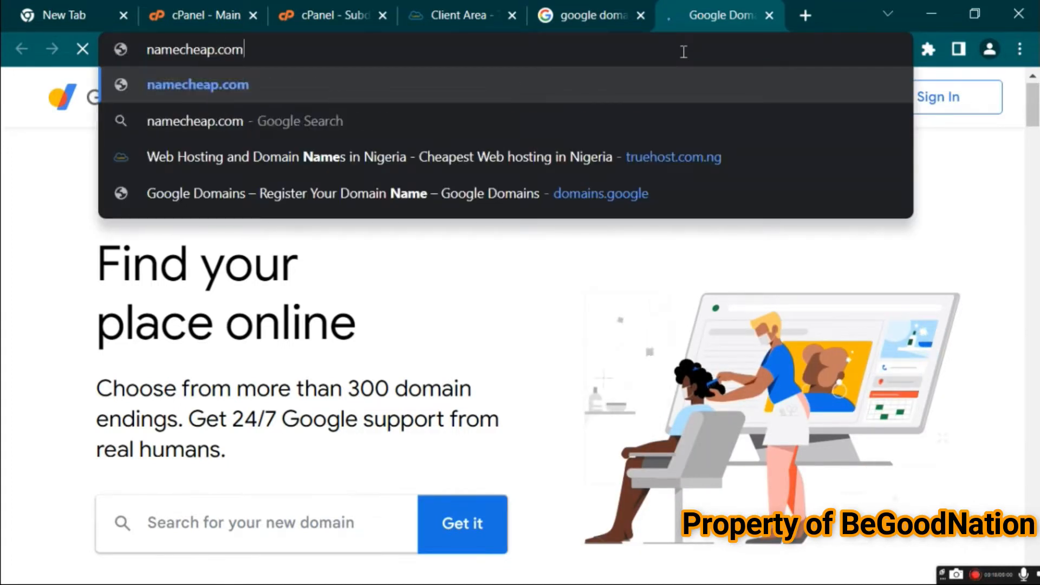
key("Return")
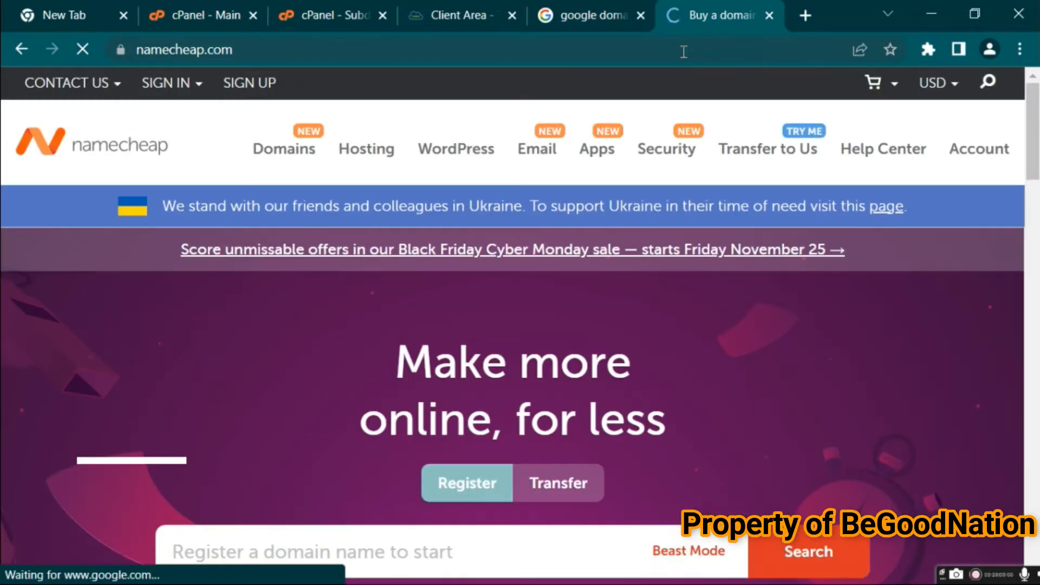
Search Namecheap for the domain iamagoodboynow.com
left_click_drag(1035, 96, 1035, 107)
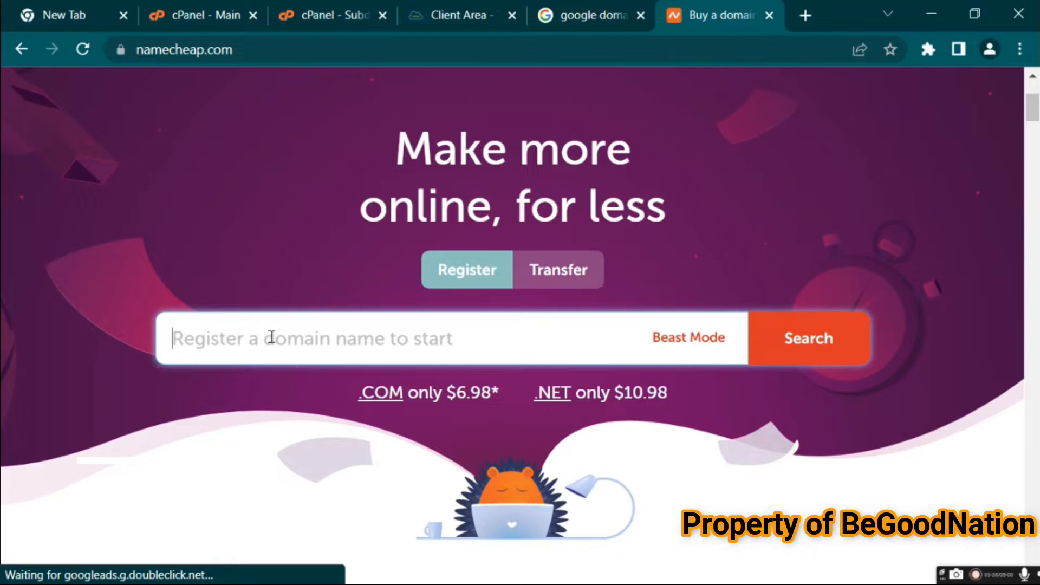
type("iam")
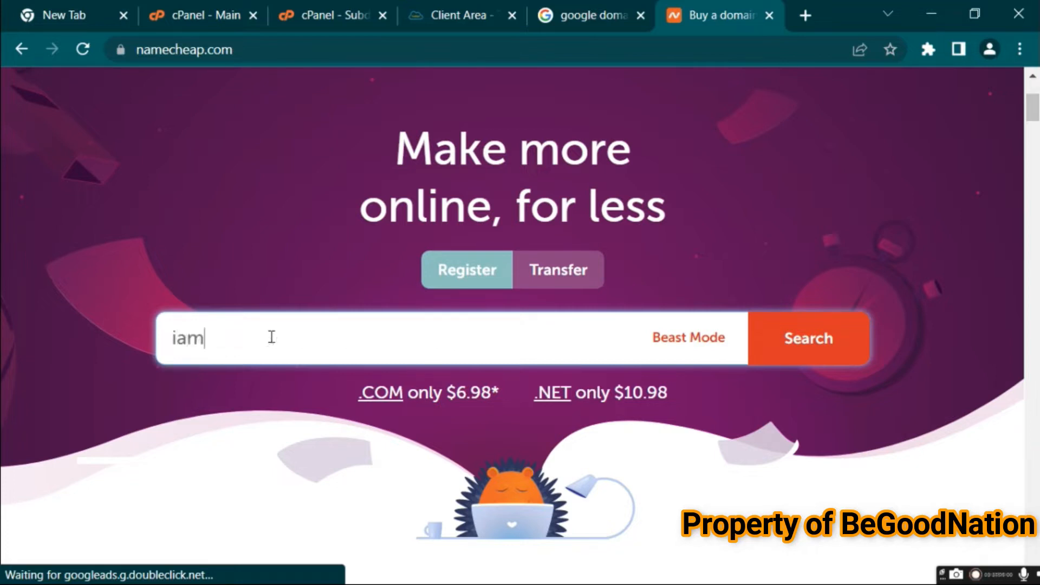
type("agoodboynow.com")
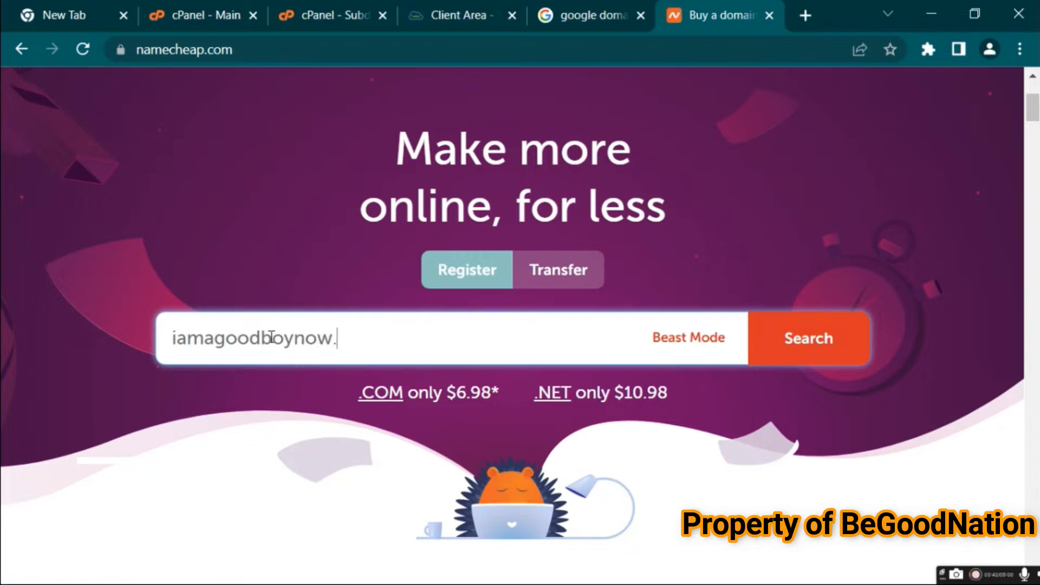
left_click(811, 336)
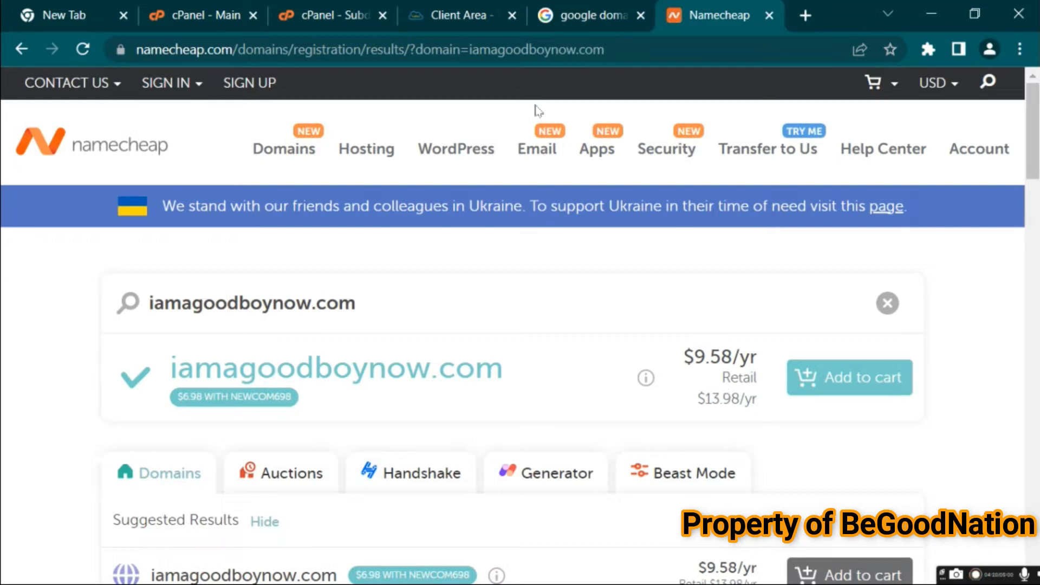
Go to truehost.com.ng in the current tab
left_click(624, 53)
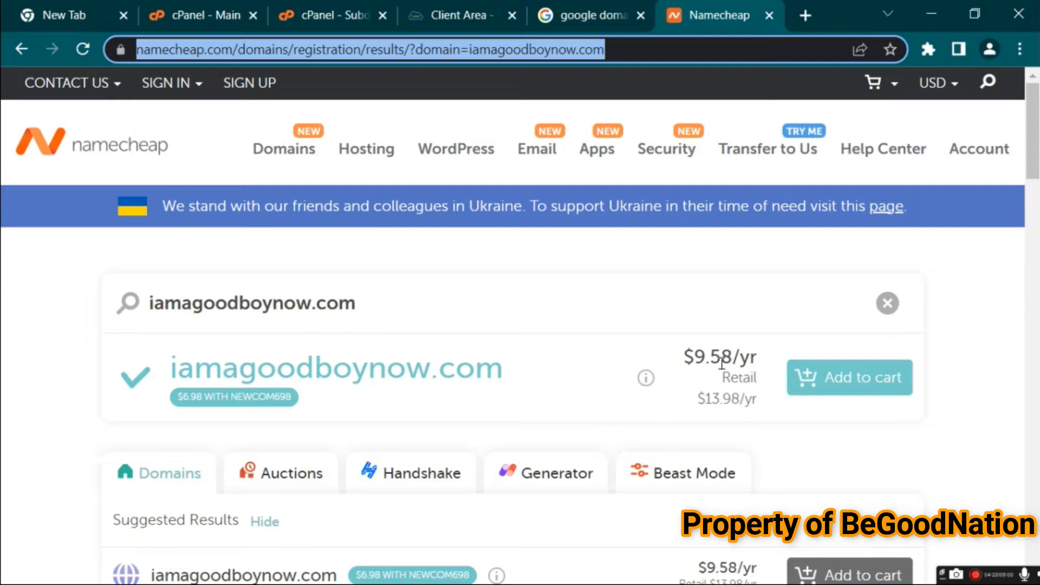
type("true")
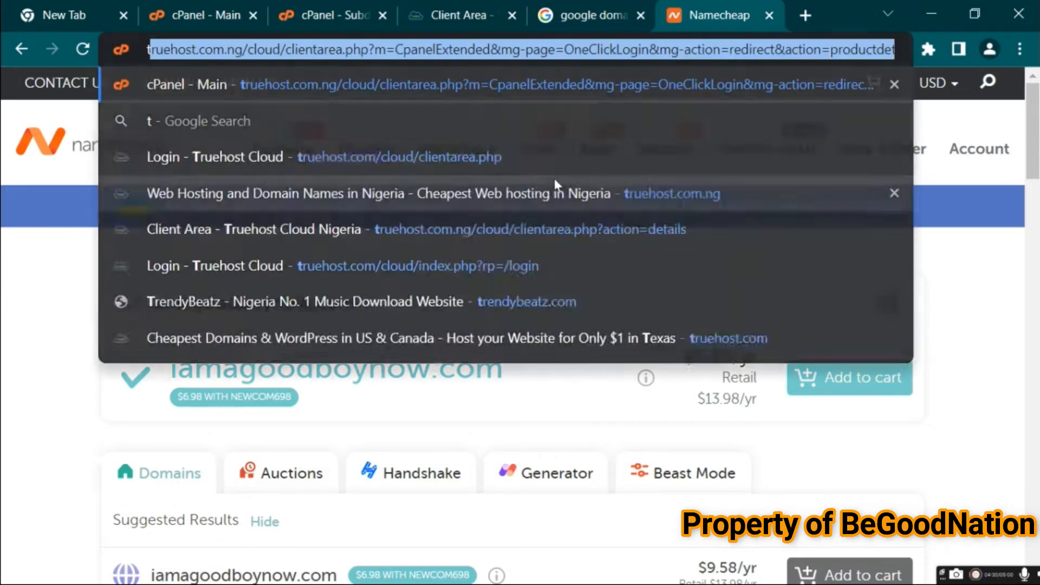
type("host.com.ng")
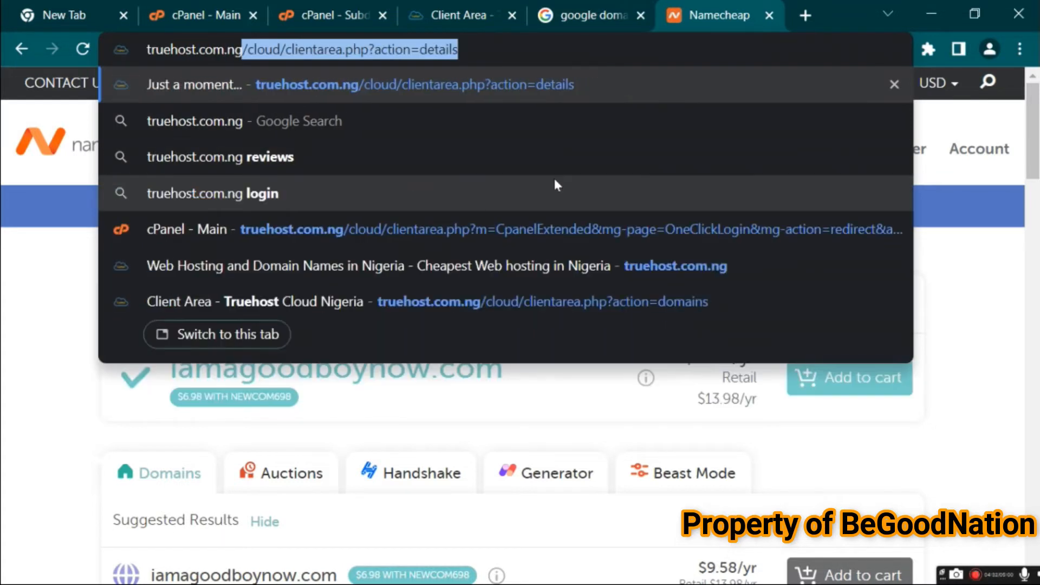
key("Delete")
key("Return")
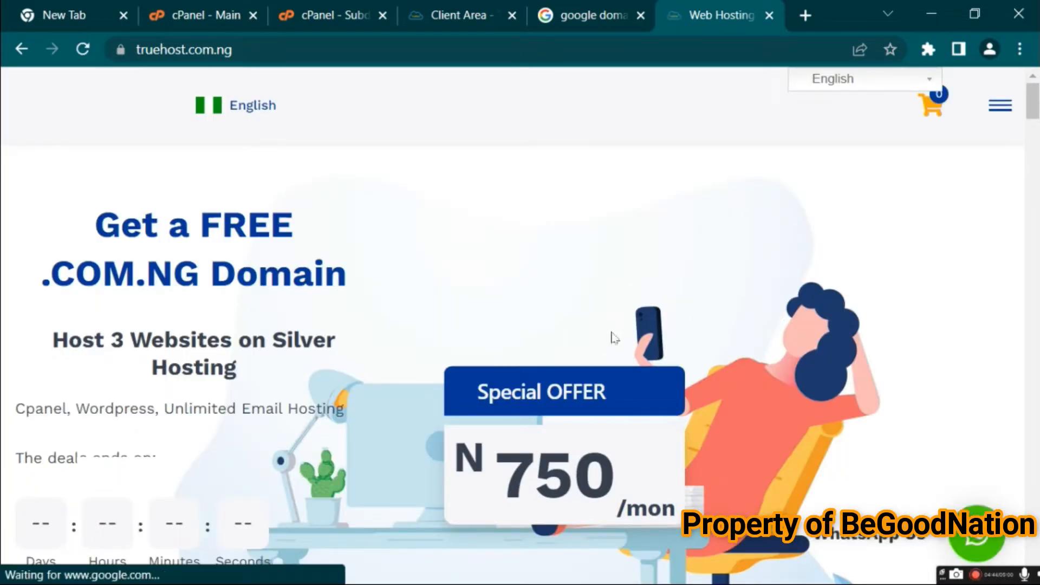
Search Truehost's domain finder for iamagoodboynow.com
left_click_drag(482, 459, 460, 458)
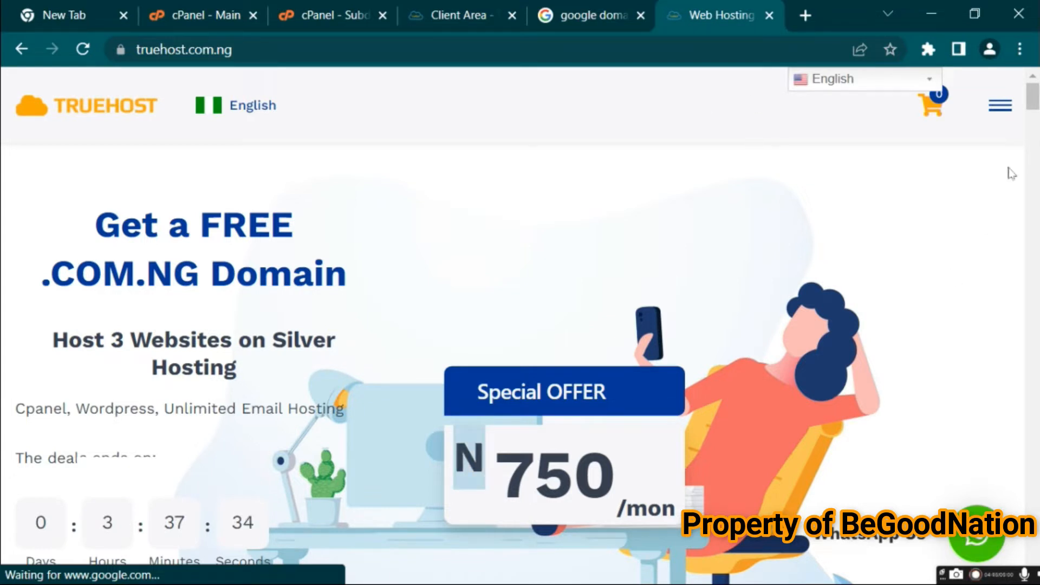
left_click_drag(1035, 103, 1034, 159)
left_click(357, 286)
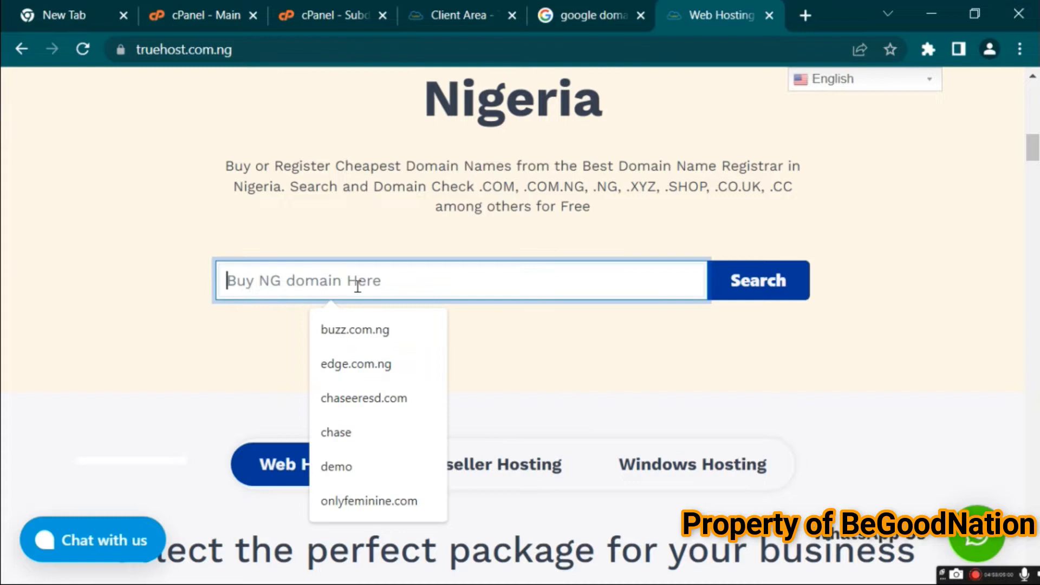
type("iama")
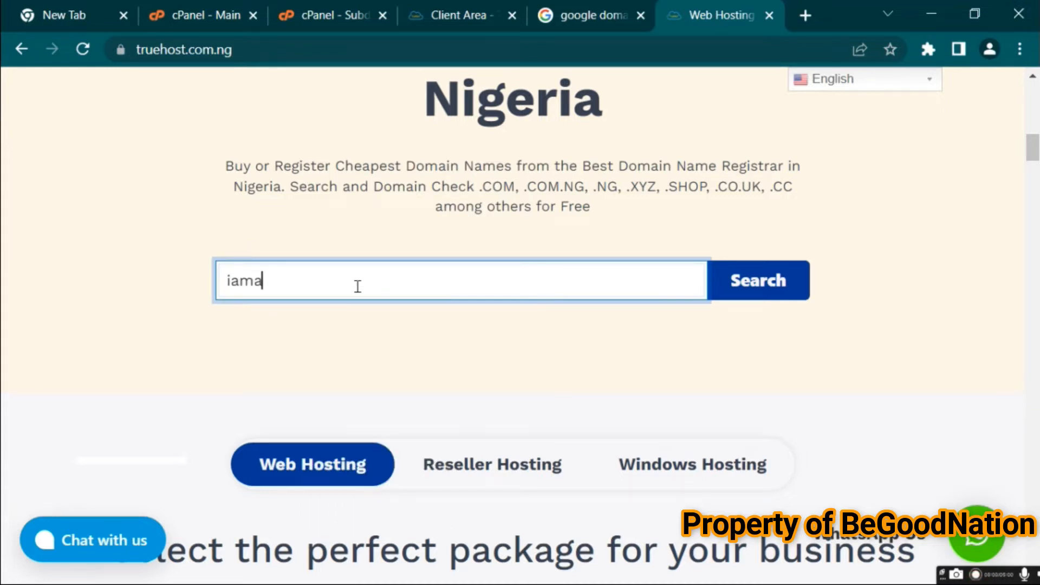
type("goodboynow.com")
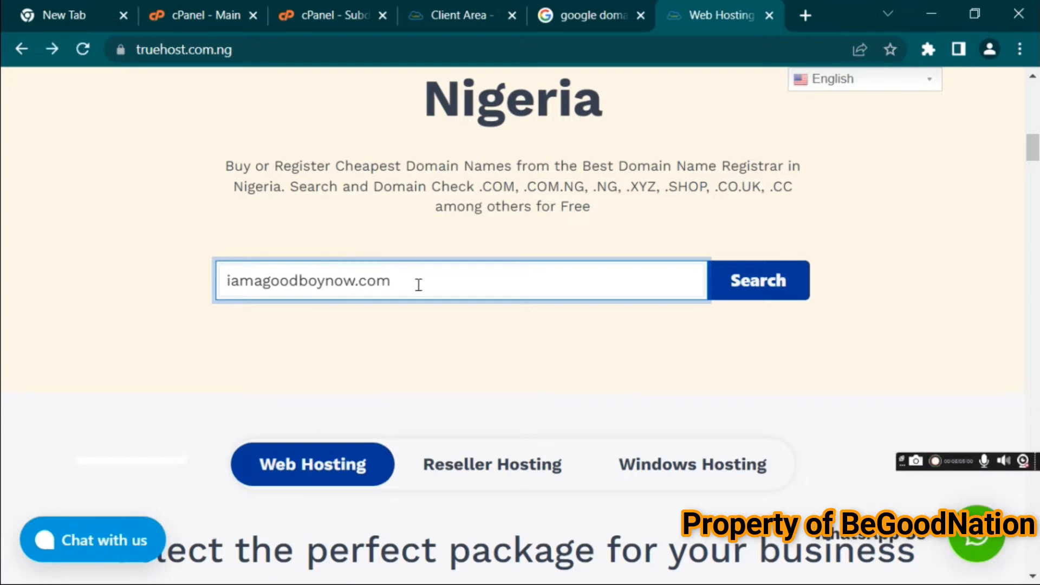
left_click(737, 291)
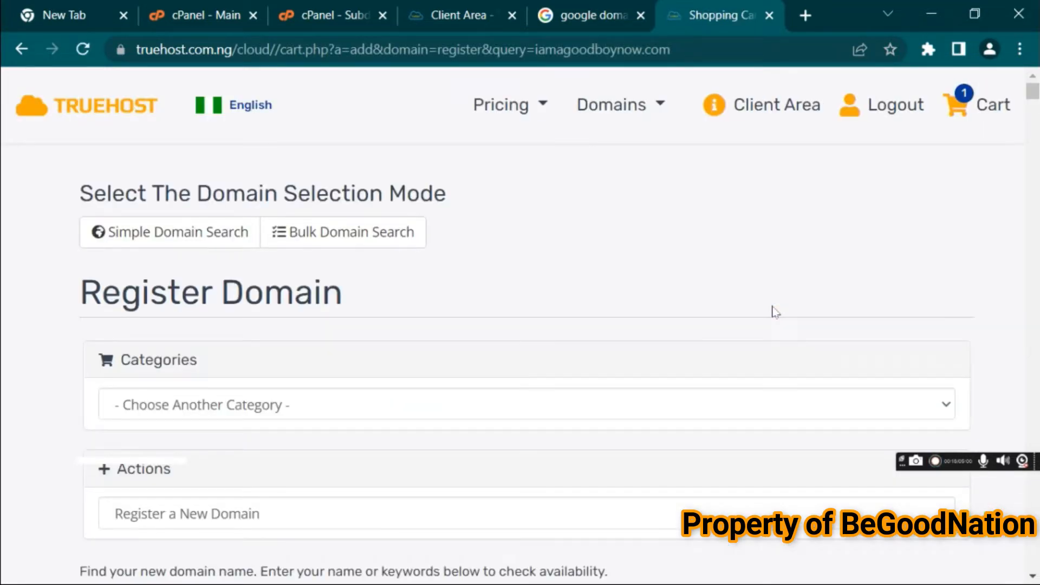
Add iamagoodboynow.com to the cart and proceed to checkout
scroll(966, 212, "down", 5)
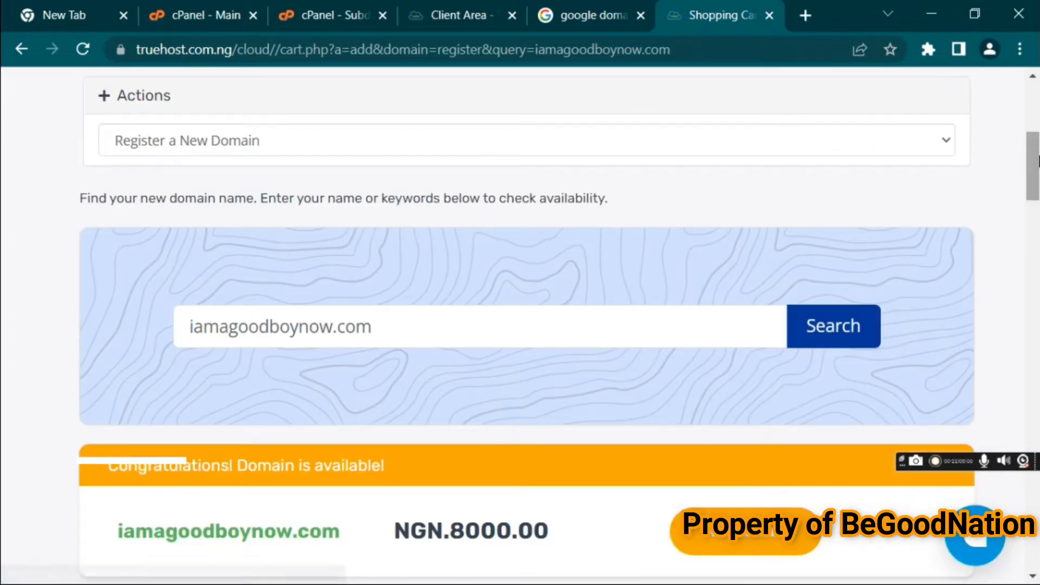
scroll(1035, 223, "down", 3)
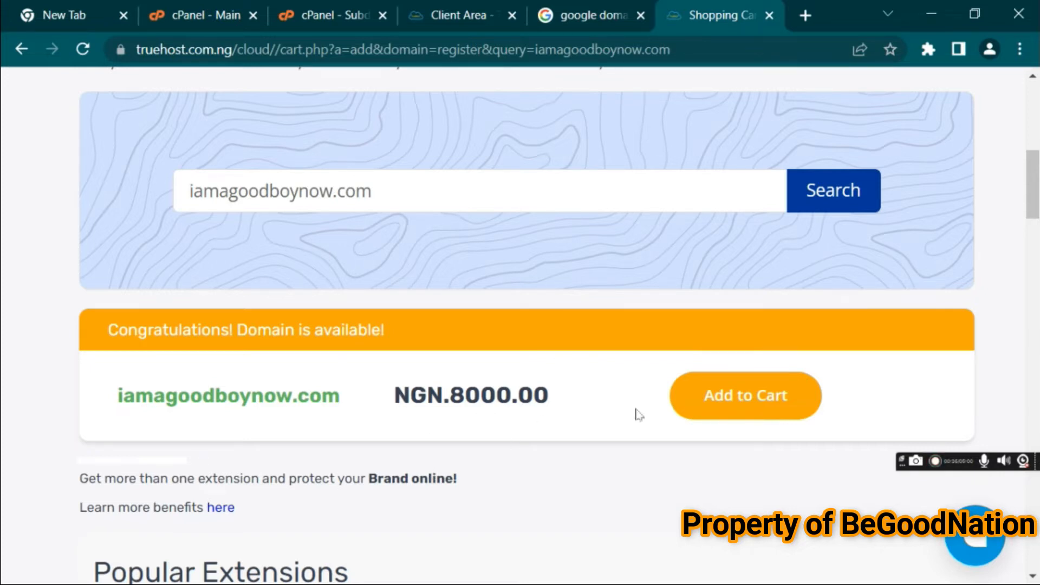
left_click(752, 406)
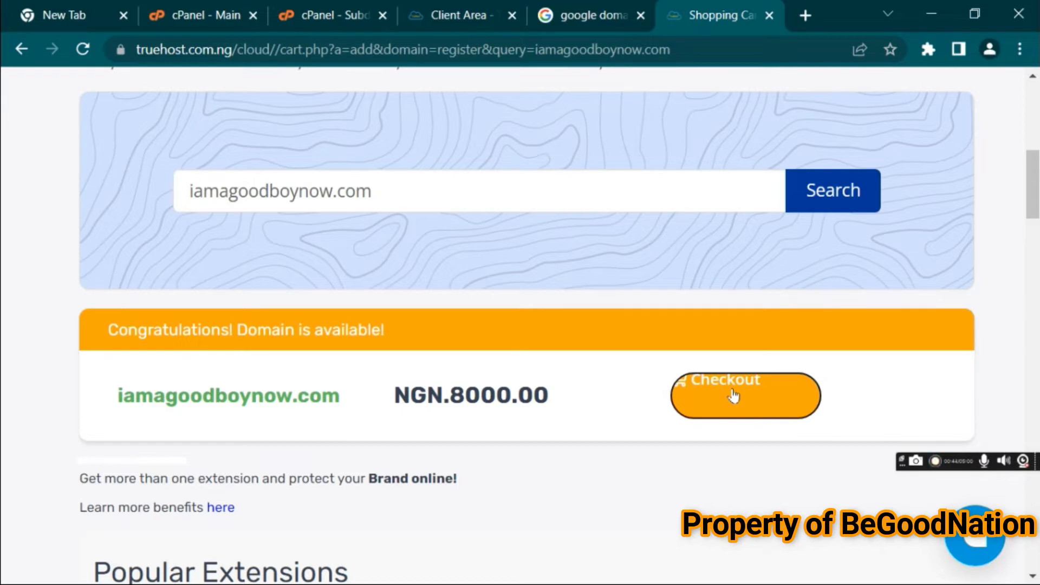
left_click(734, 397)
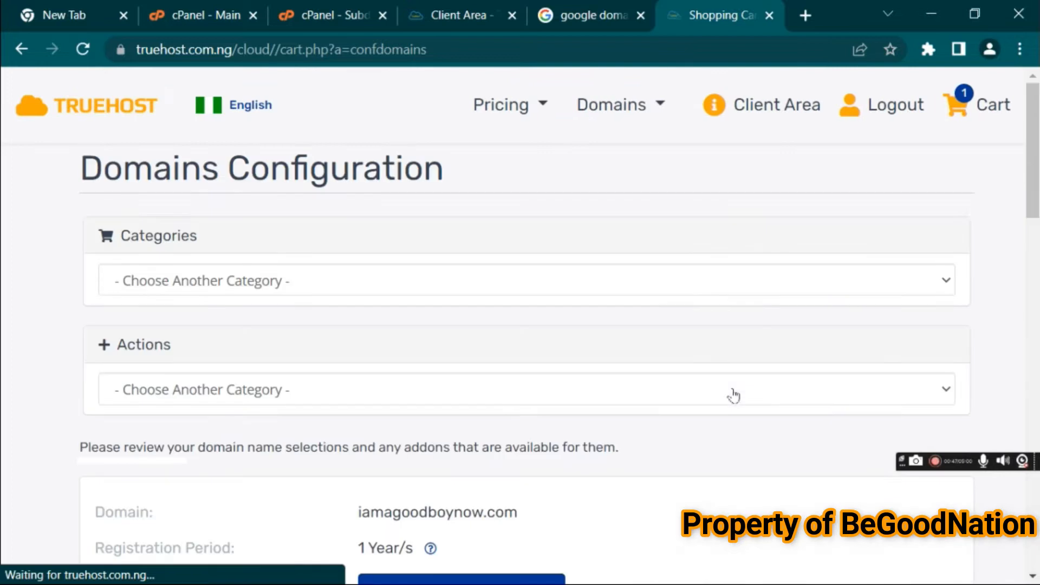
Enable the DNS Management addon for the domain and continue
left_click_drag(1035, 177, 1024, 255)
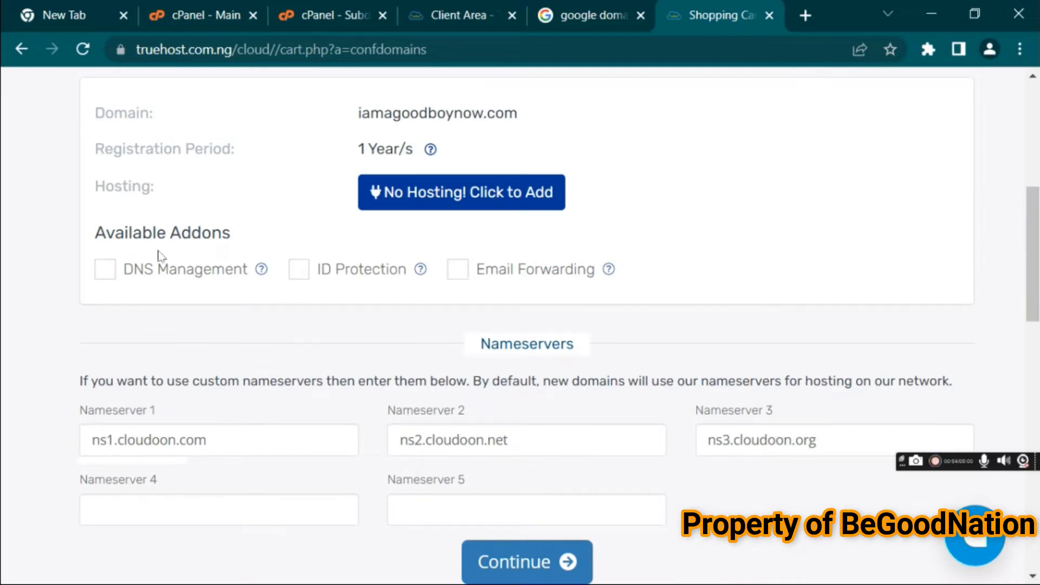
left_click(106, 270)
left_click(539, 565)
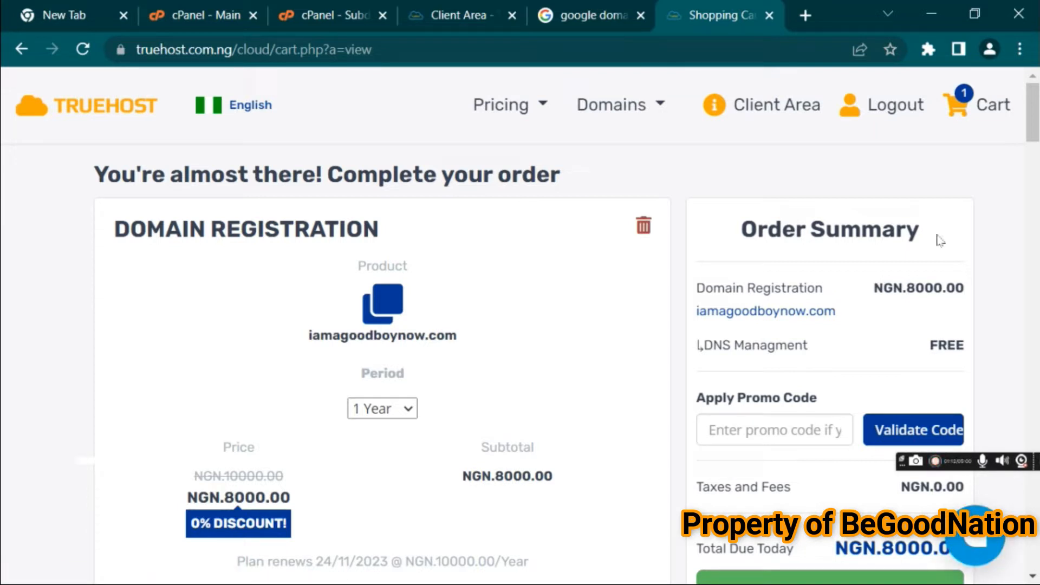
Check out the domain registration order from the cart
scroll(1036, 137, "down", 2)
left_click_drag(1036, 137, 1014, 301)
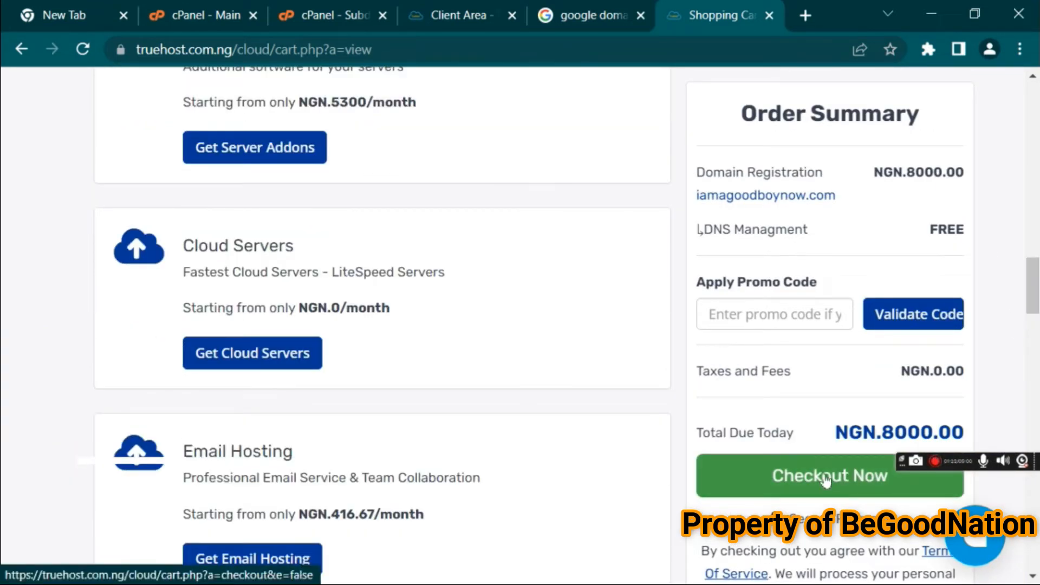
left_click(825, 476)
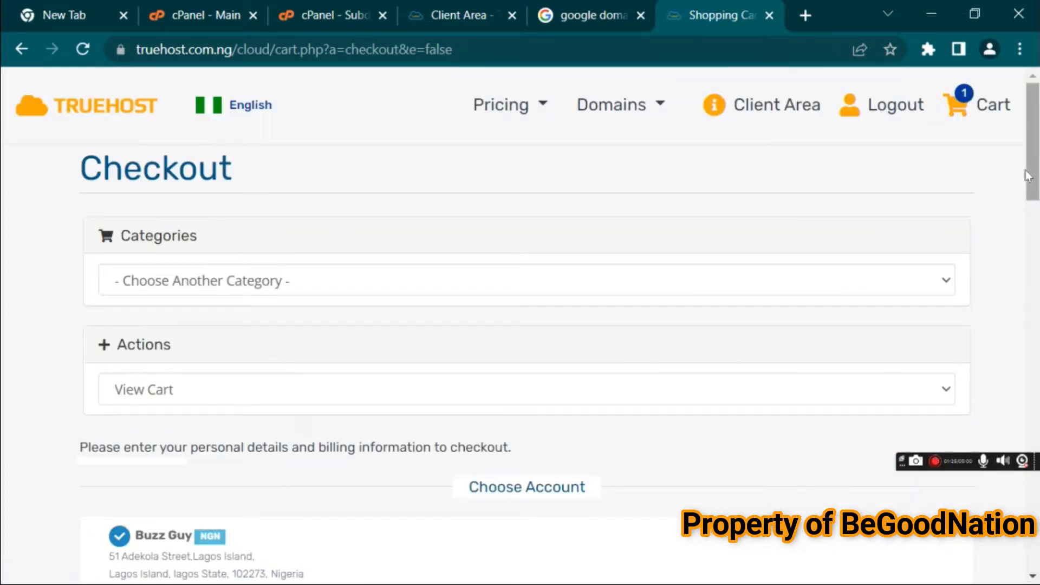
Agree to the Terms of Service and complete the order
left_click_drag(1037, 149, 1035, 93)
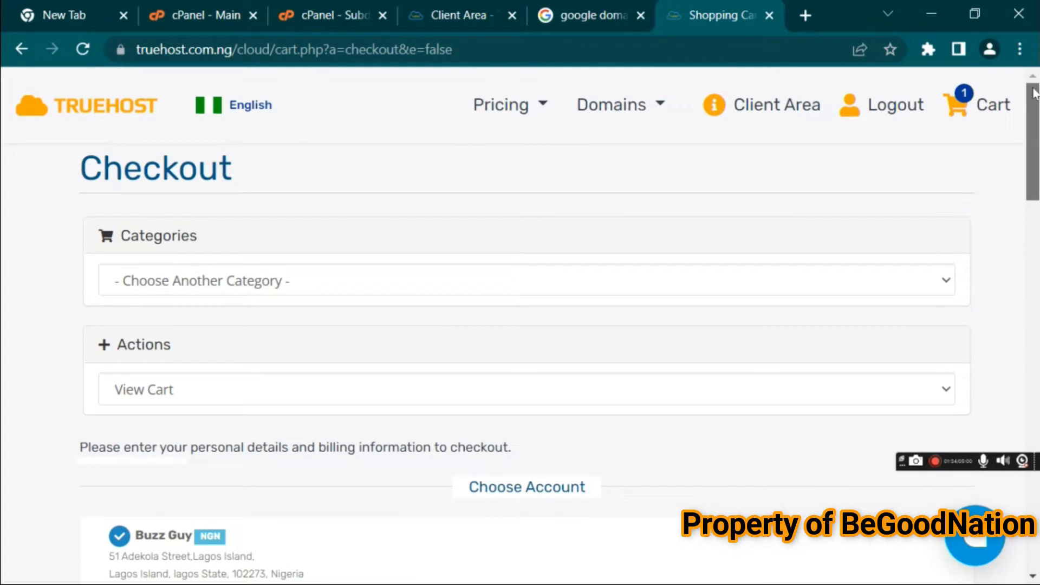
left_click_drag(1036, 142, 1036, 329)
left_click(402, 313)
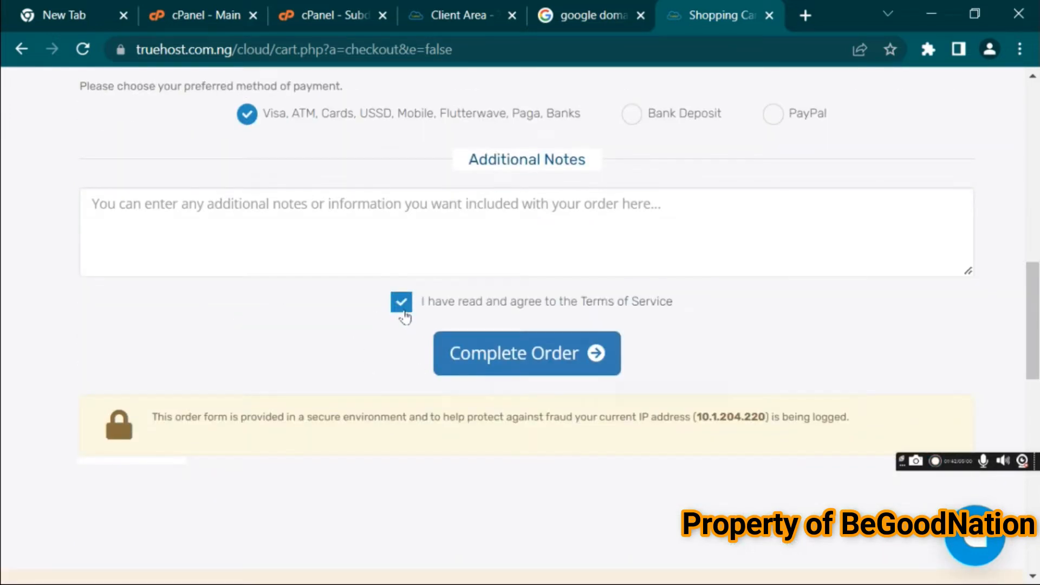
left_click(529, 363)
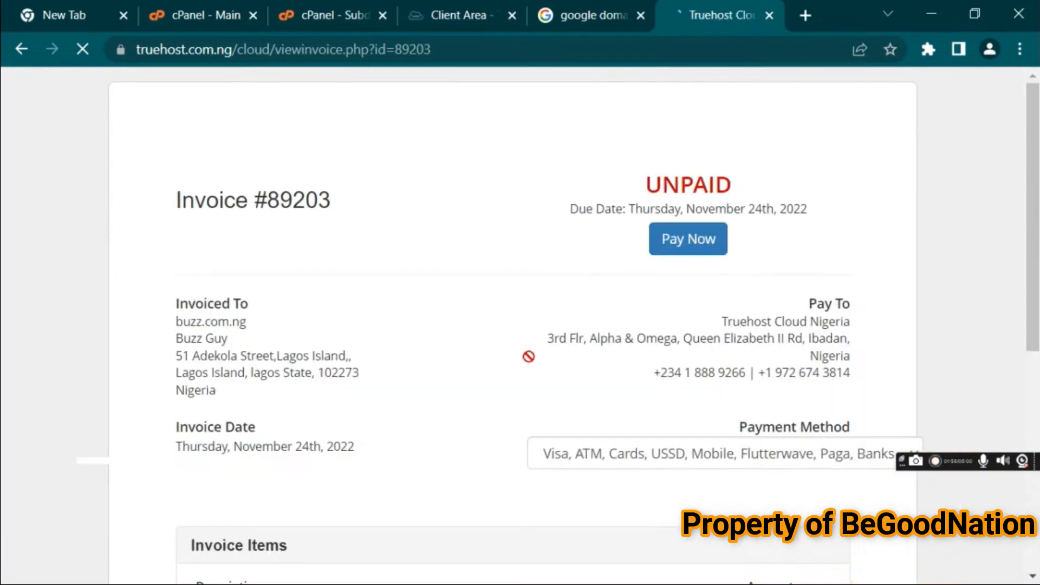
Open payment for the invoice and review the Card, Google Pay, USSD, Bank and Bank Transfer options
left_click(691, 241)
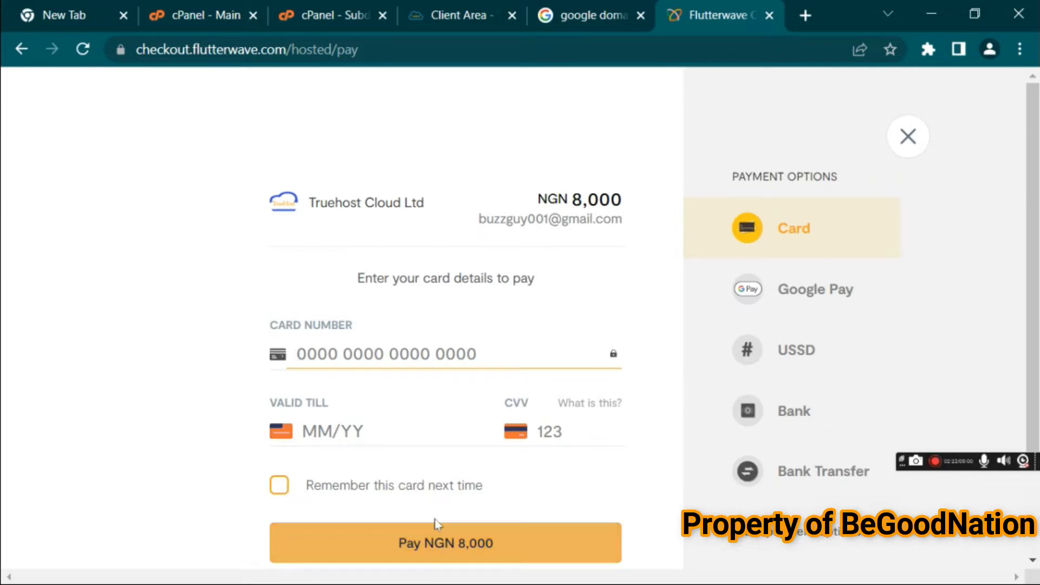
left_click_drag(1033, 359, 1017, 334)
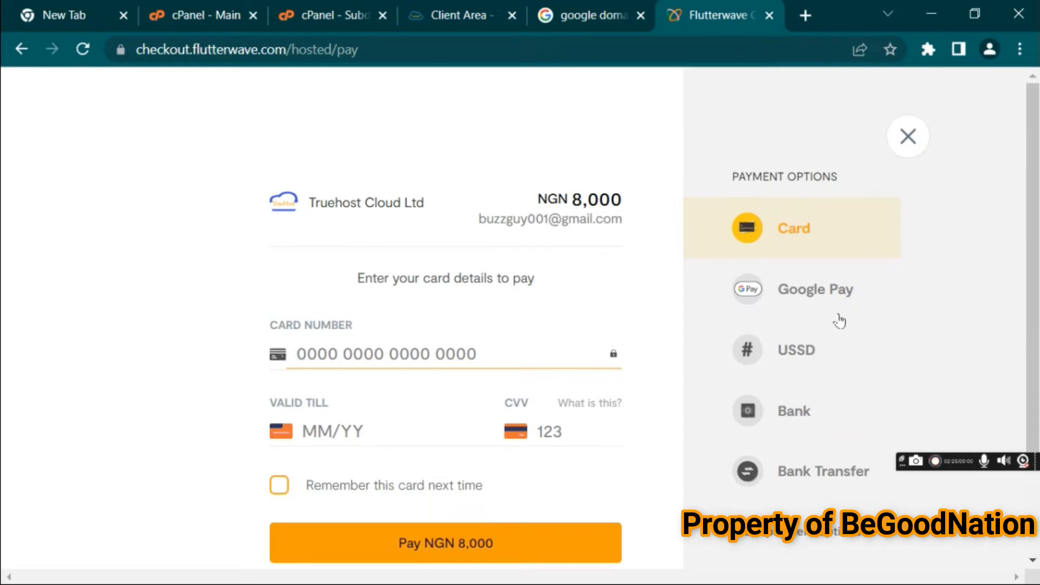
left_click(811, 301)
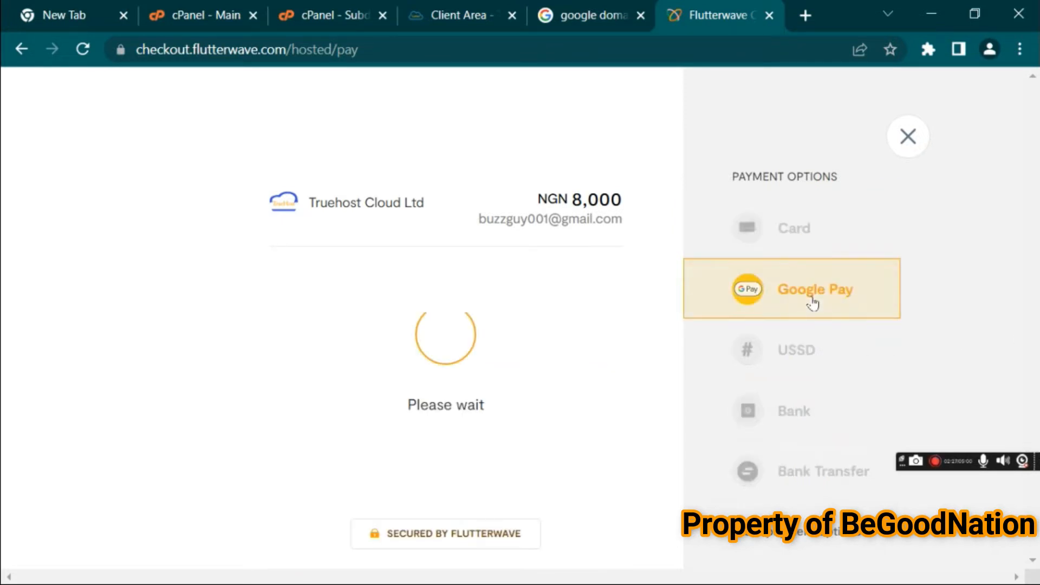
left_click(793, 362)
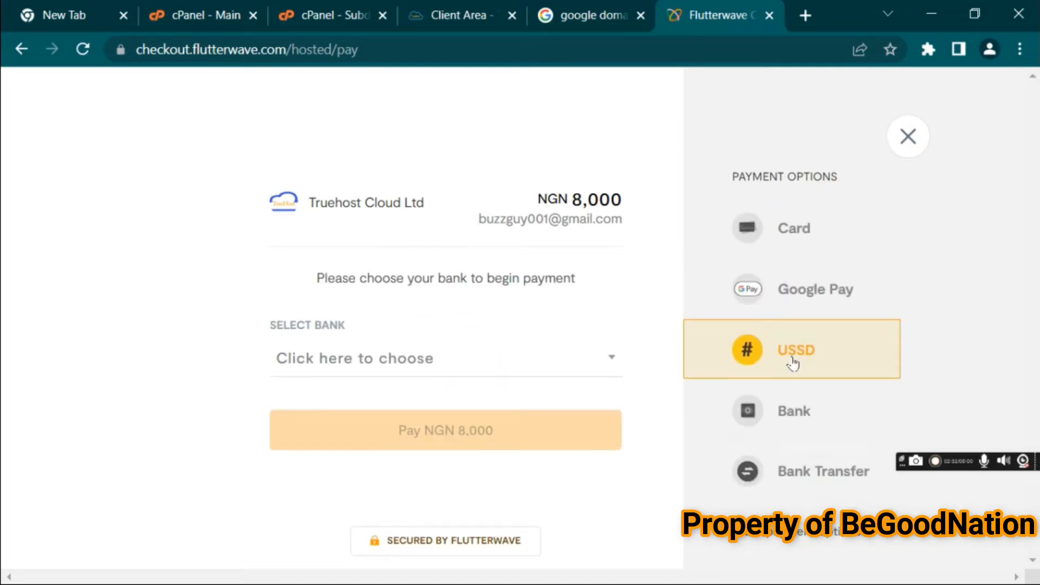
left_click(786, 422)
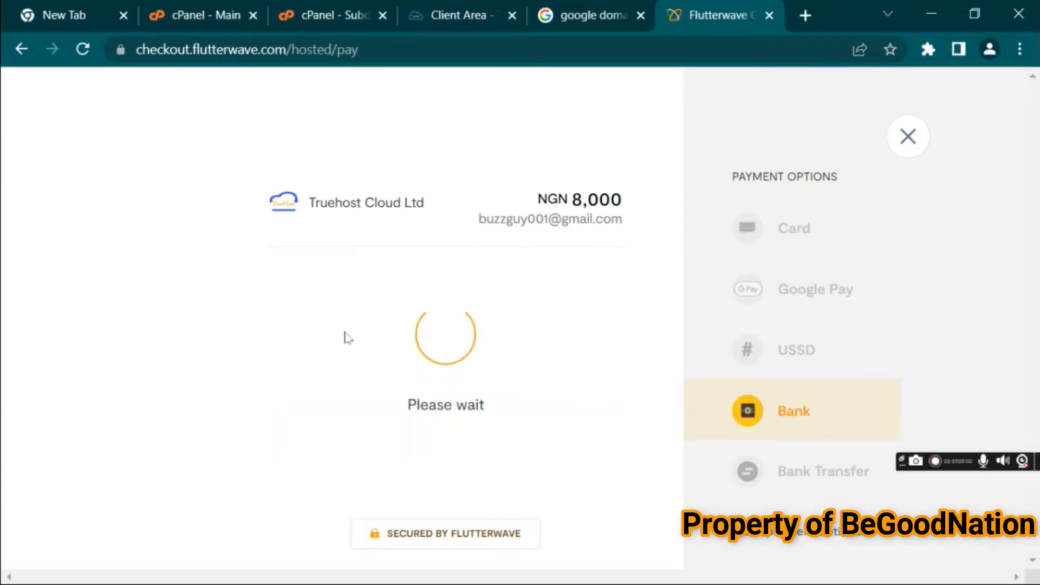
left_click(822, 490)
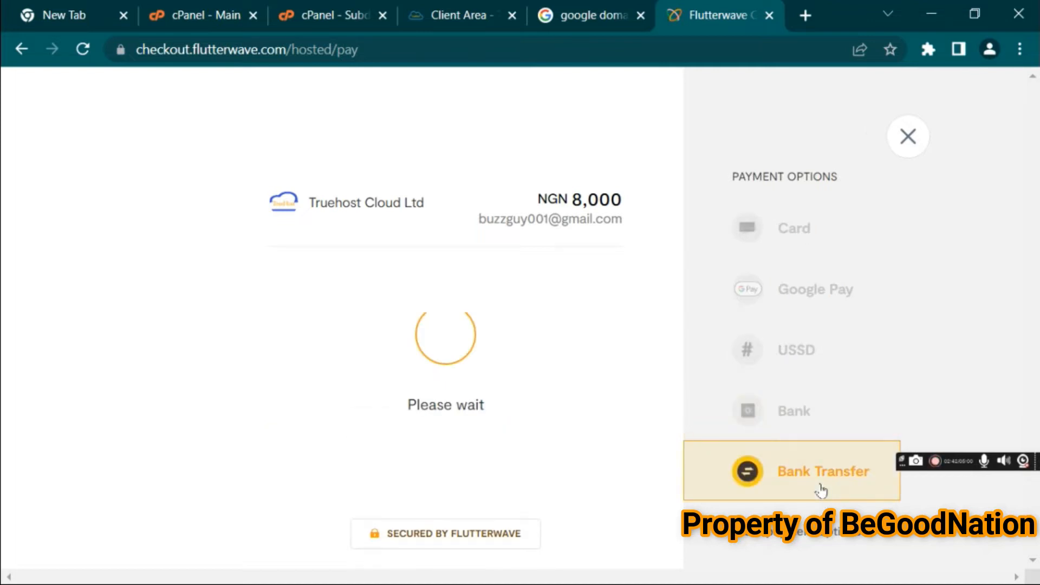
Cancel the payment and go back from the insecure form warning
left_click(907, 138)
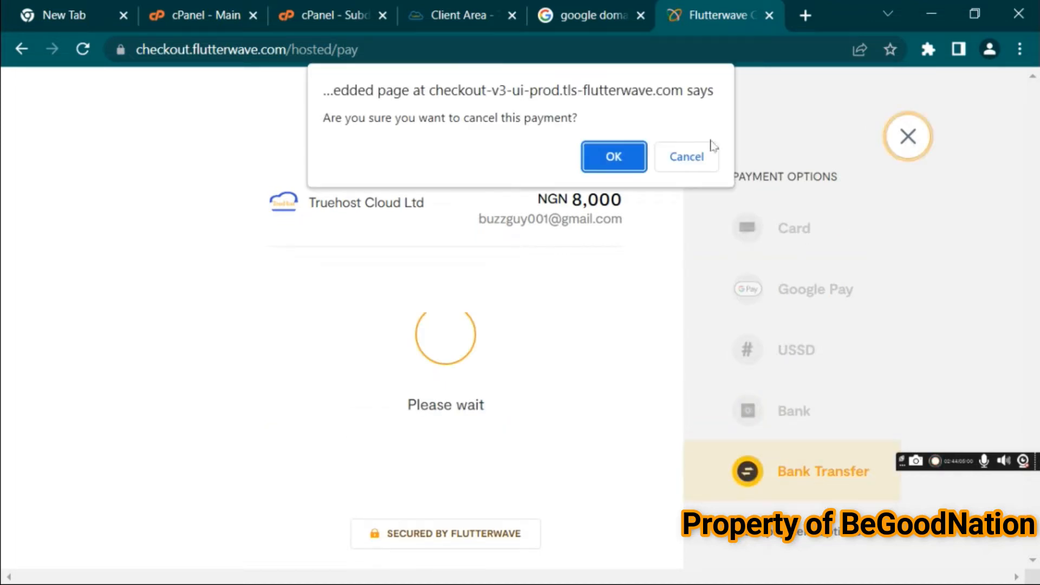
left_click(600, 164)
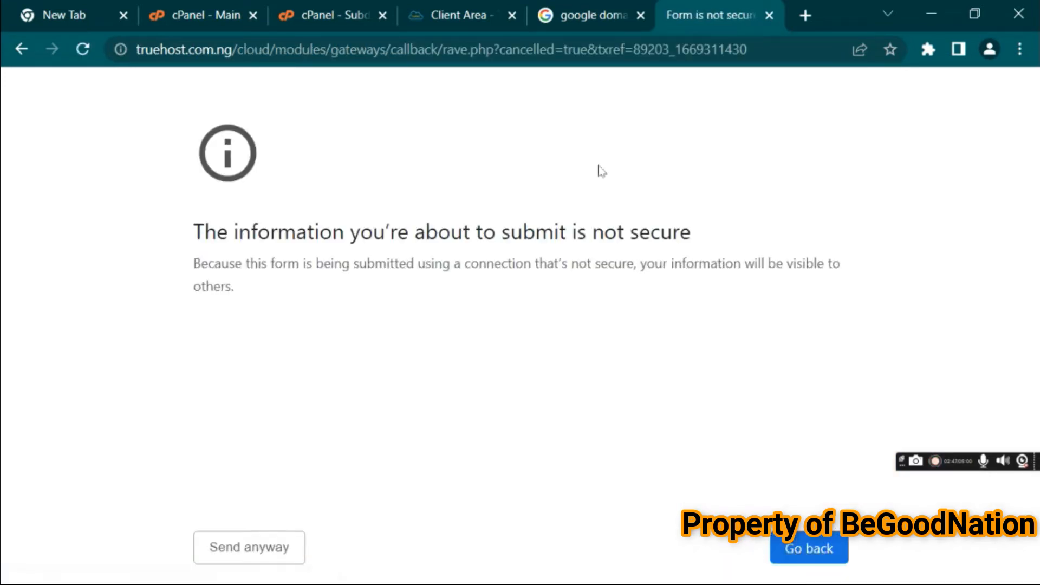
left_click(791, 548)
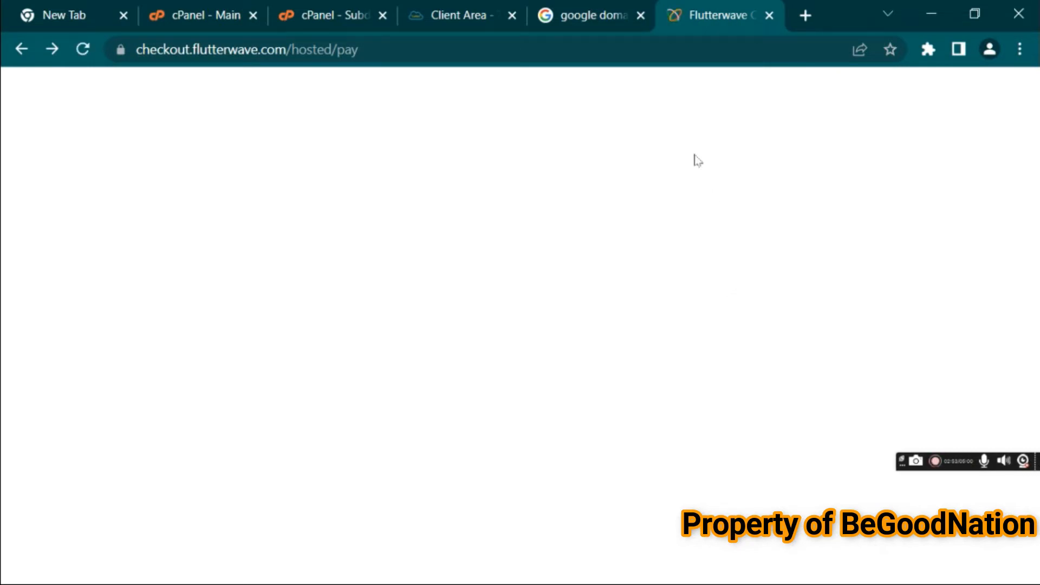
Go to truehost.com.ng in the current tab
left_click(510, 48)
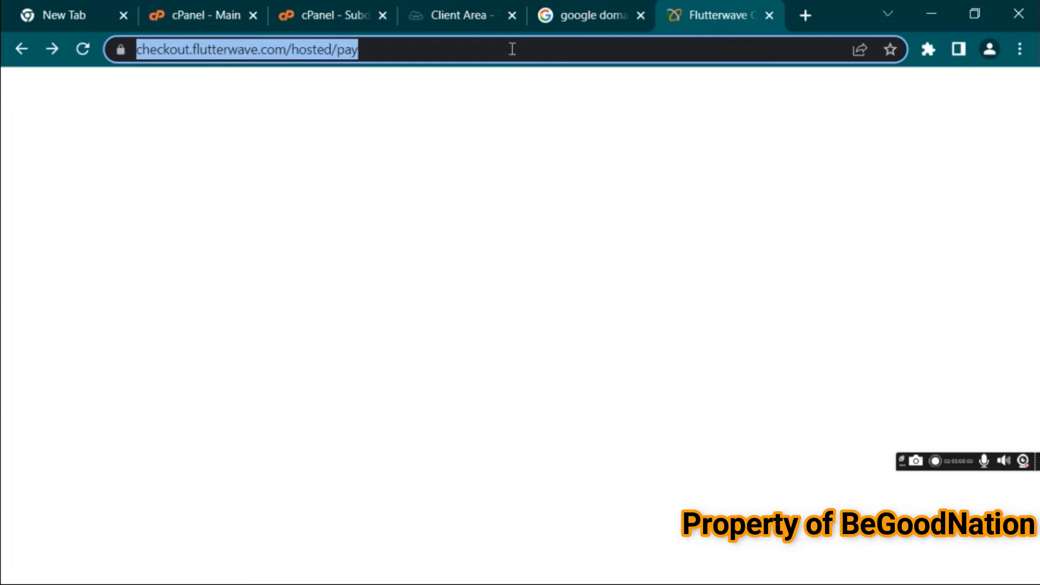
type("tru")
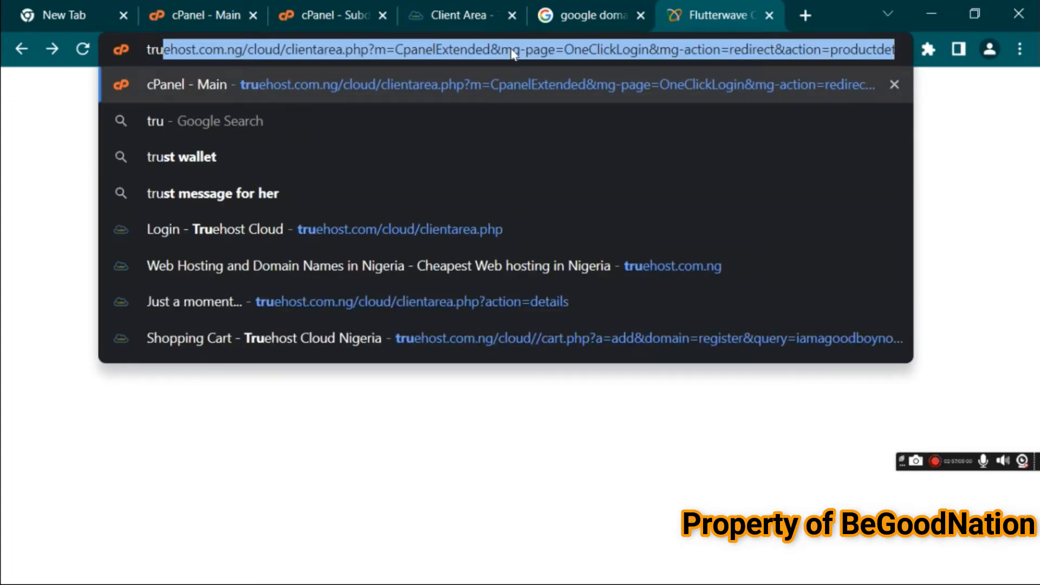
type("eh")
key("BackSpace")
type("ehost.")
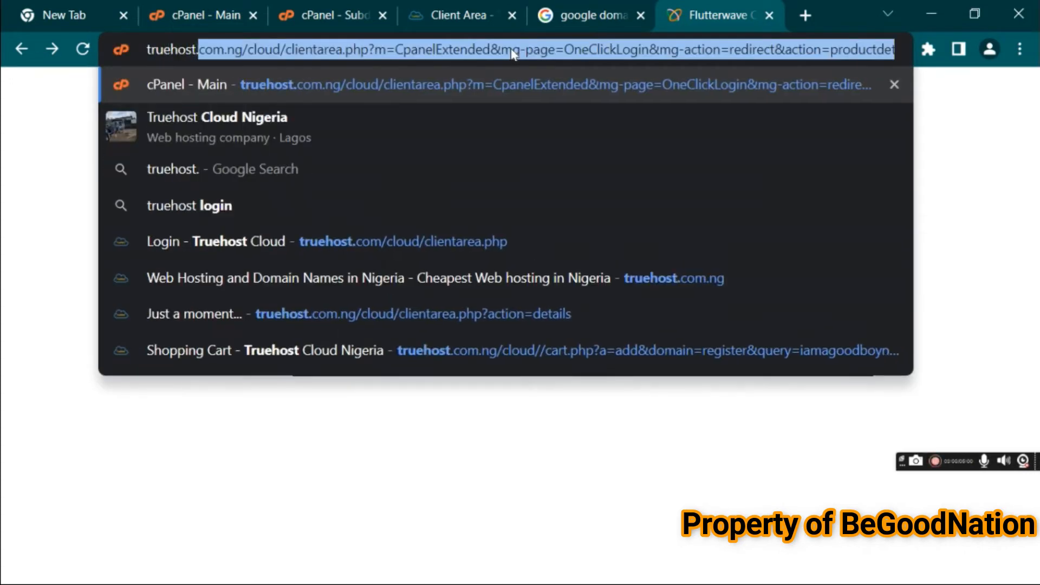
type("com.ng")
key("Delete")
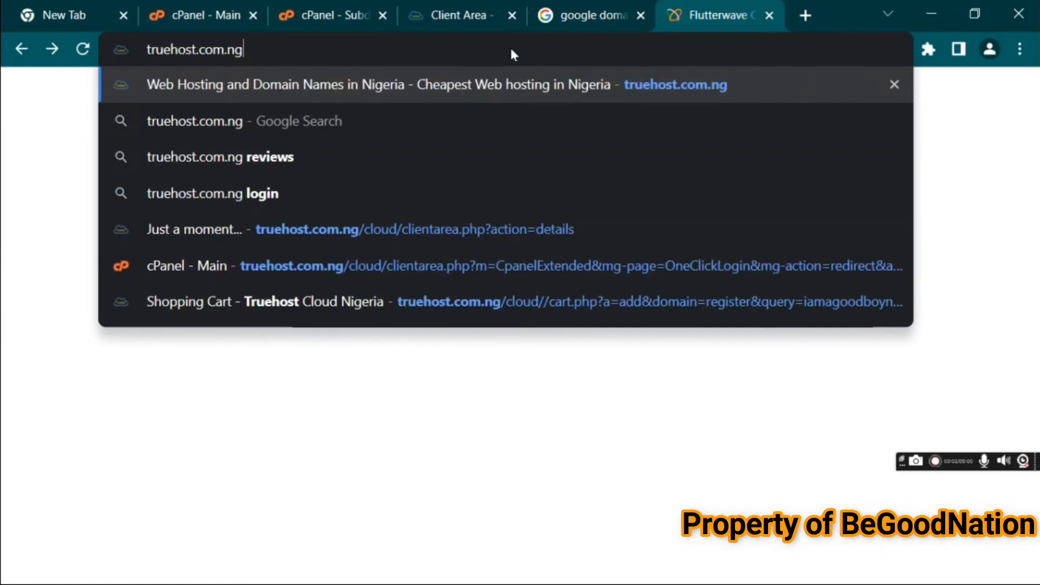
key("Return")
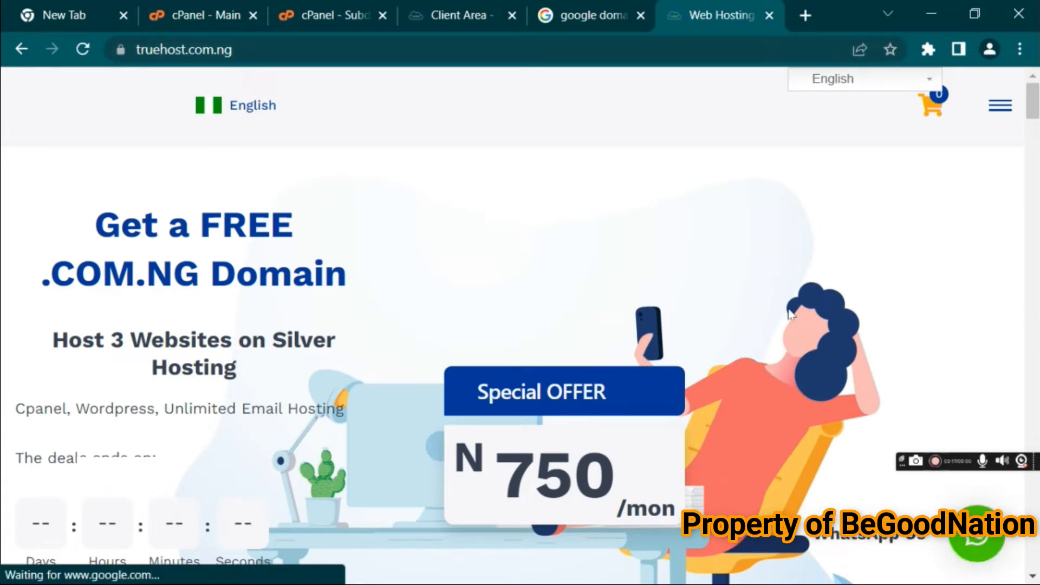
Select the Truehost Silver Hosting plan
left_click_drag(1034, 91, 1032, 174)
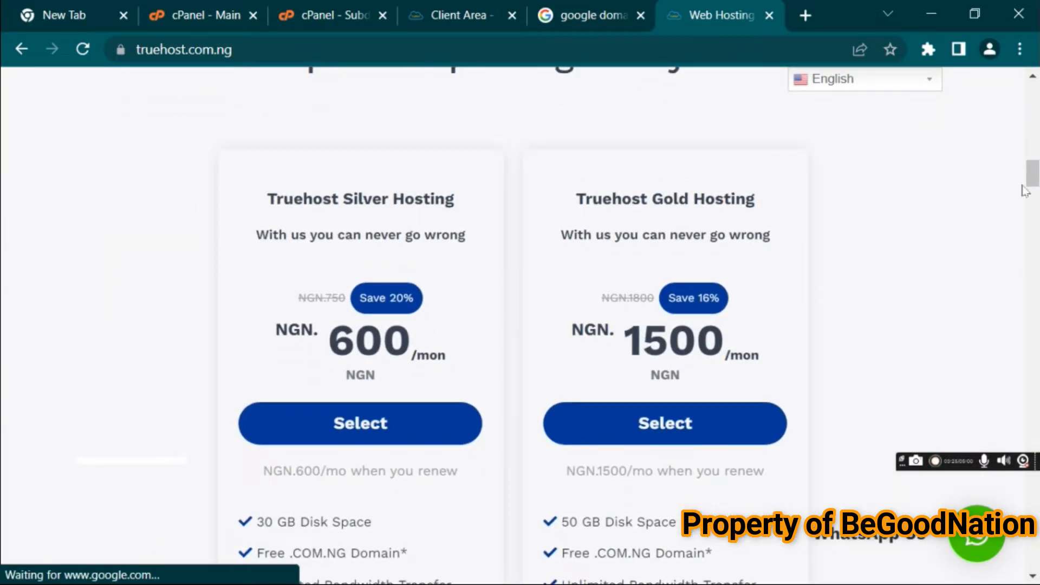
left_click(374, 420)
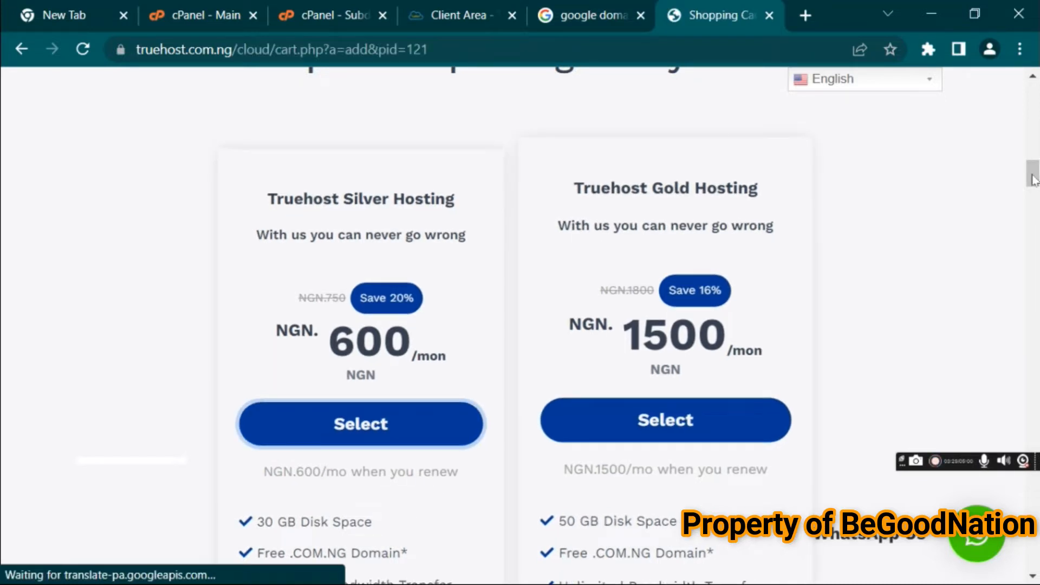
left_click_drag(1034, 180, 1031, 270)
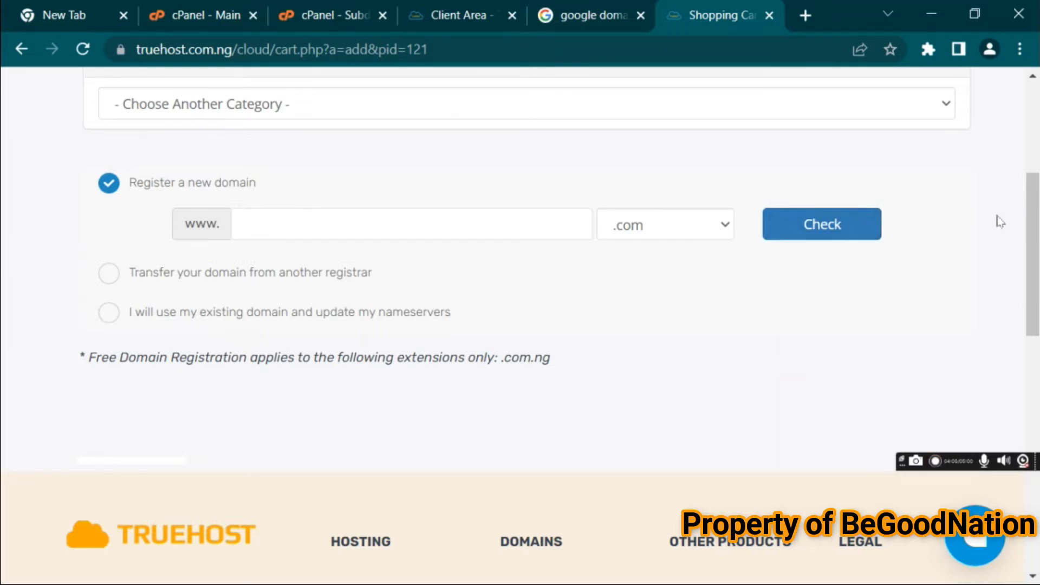
left_click_drag(1029, 316, 1026, 92)
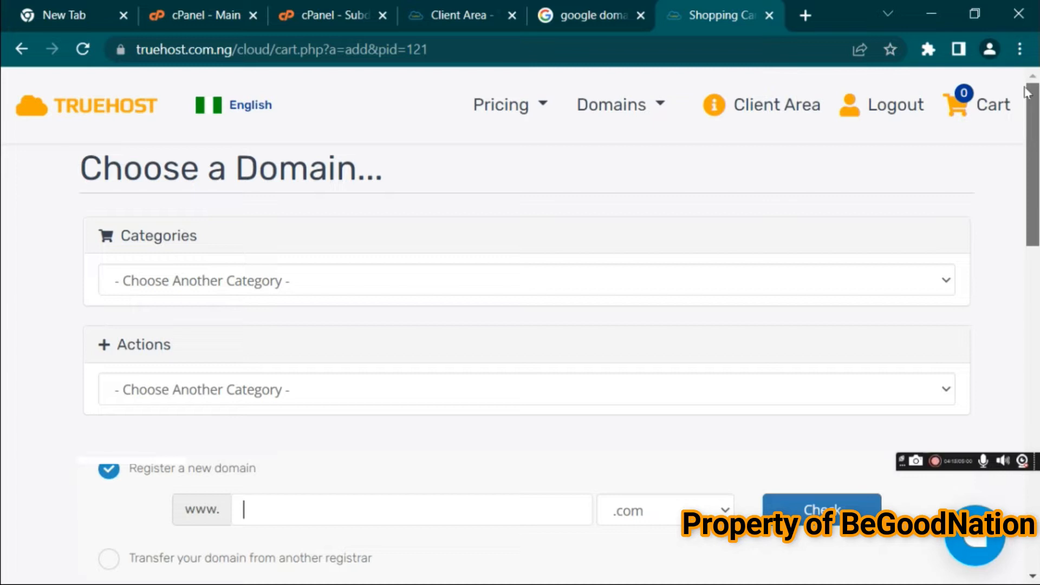
scroll(1032, 217, "down", 5)
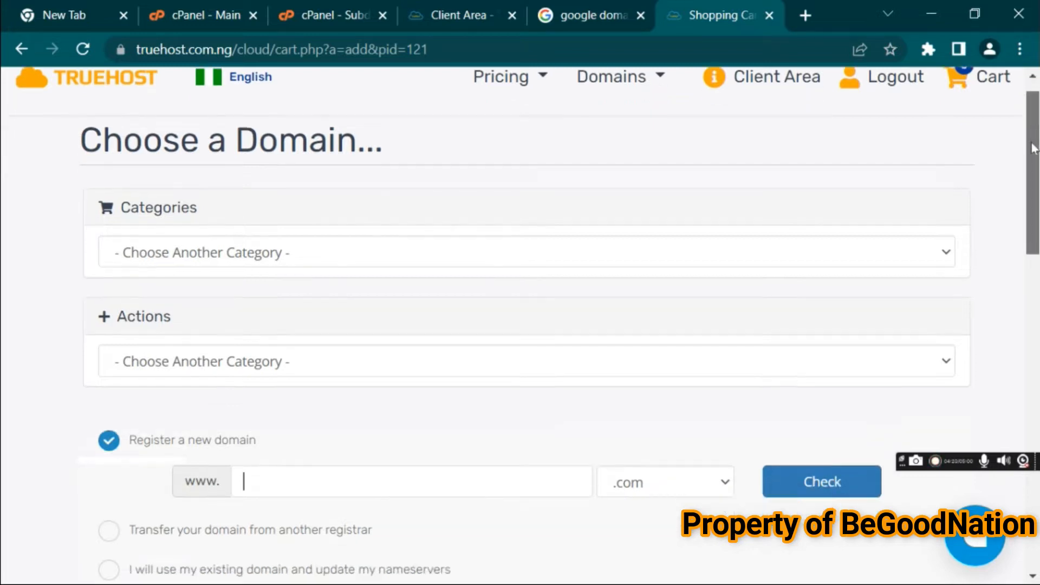
scroll(1032, 216, "down", 2)
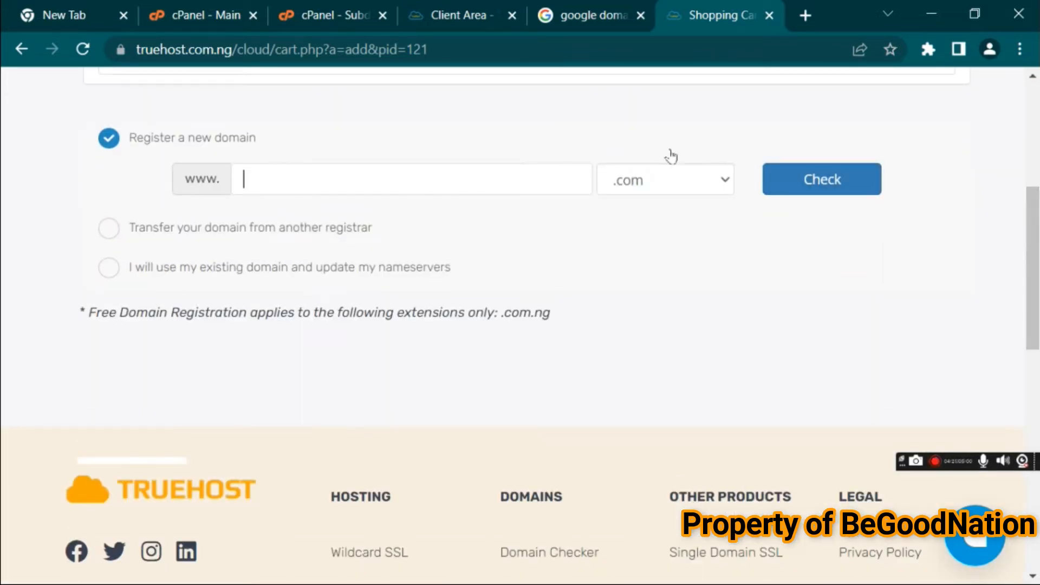
Edit the address to go to the Truehost cloud client area page
left_click(498, 49)
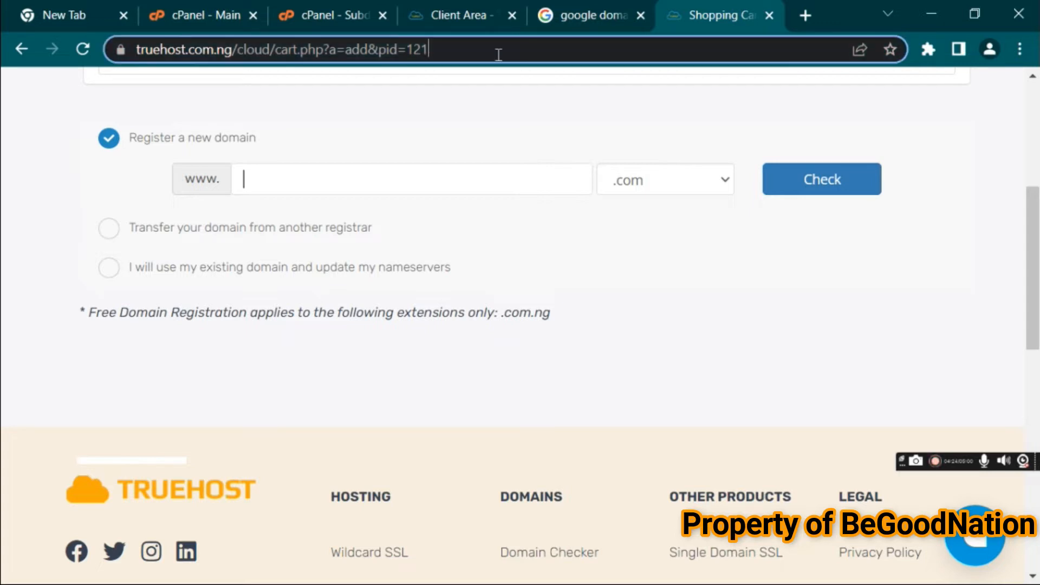
left_click(499, 53)
key("BackSpace")
key("BackSpace")
key("BackSpace")
key("BackSpace")
key("BackSpace")
key("BackSpace")
key("BackSpace")
key("BackSpace")
key("BackSpace")
key("BackSpace")
key("BackSpace")
key("BackSpace")
key("BackSpace")
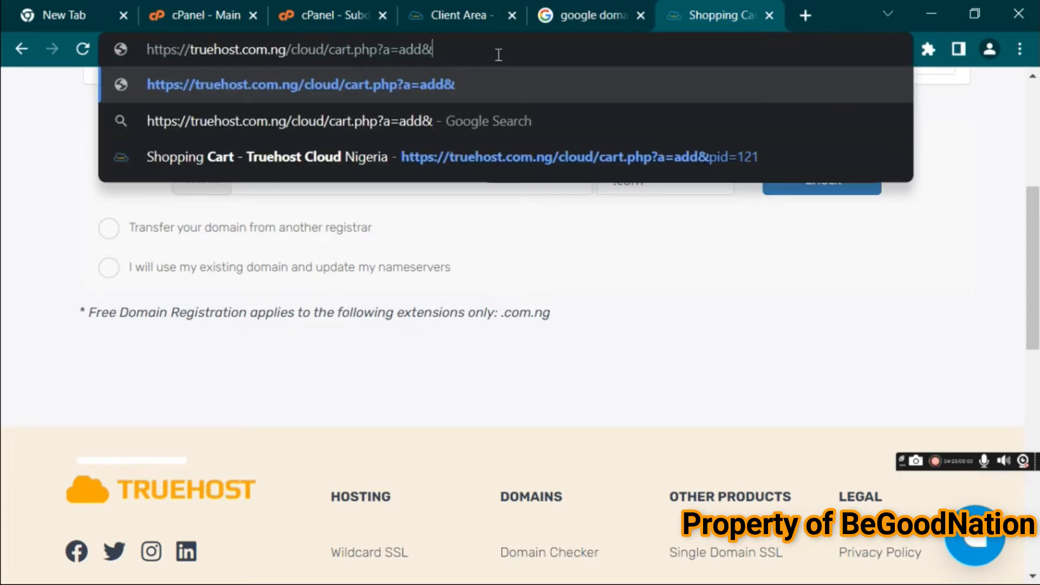
key("BackSpace")
key("BackSpace")
key("BackSpace")
key("BackSpace")
key("BackSpace")
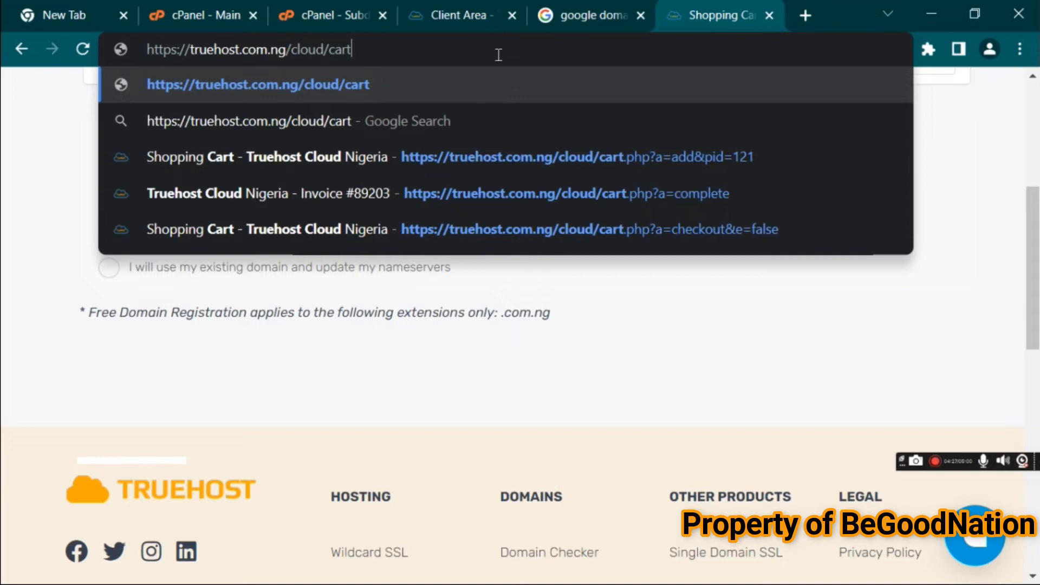
key("BackSpace")
key("BackSpace")
key("BackSpace")
key("BackSpace")
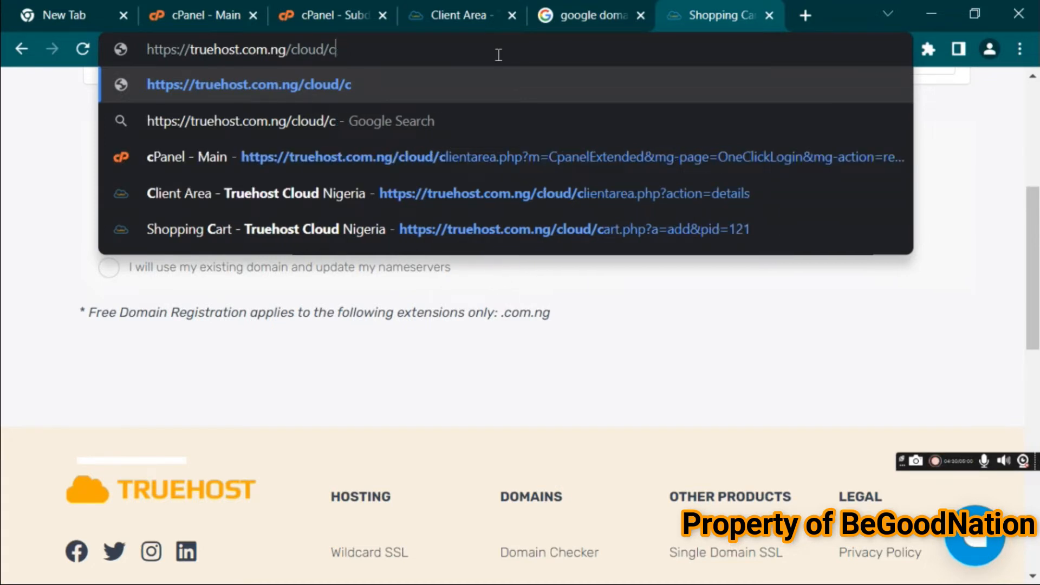
type("c.")
key("BackSpace")
type("lo")
key("BackSpace")
type("in")
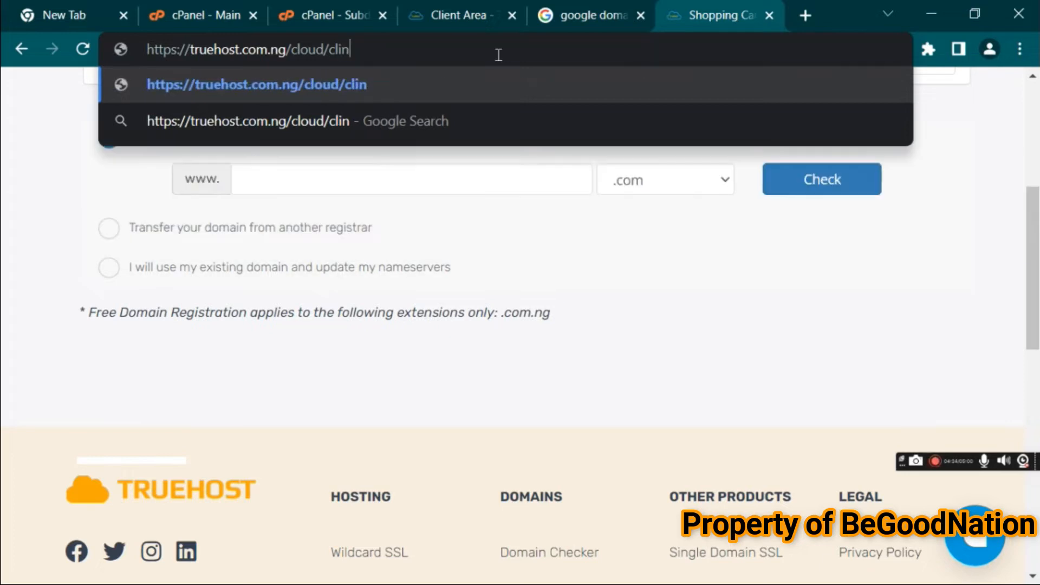
key("BackSpace")
type("en")
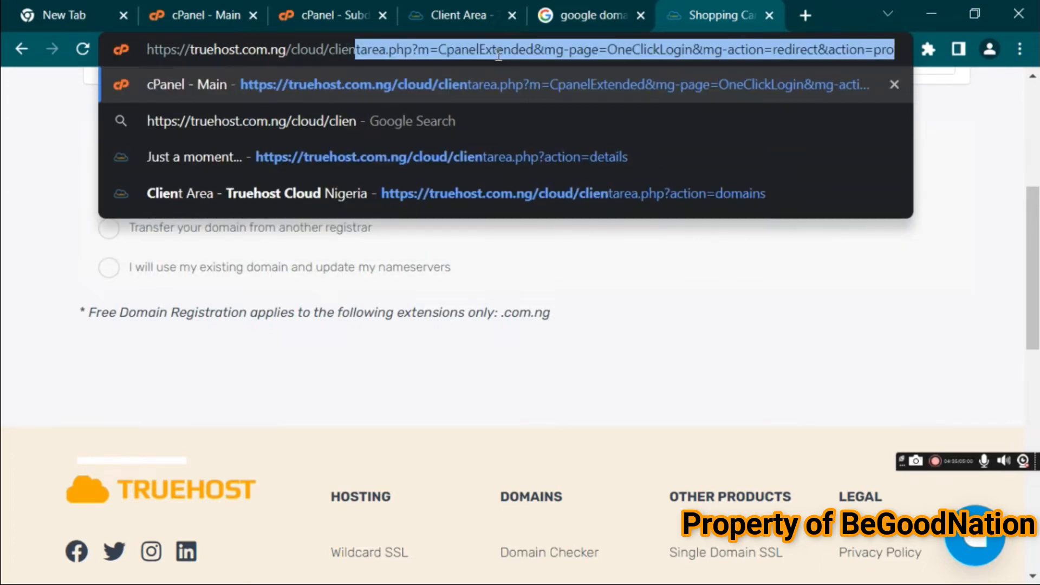
left_click(421, 52)
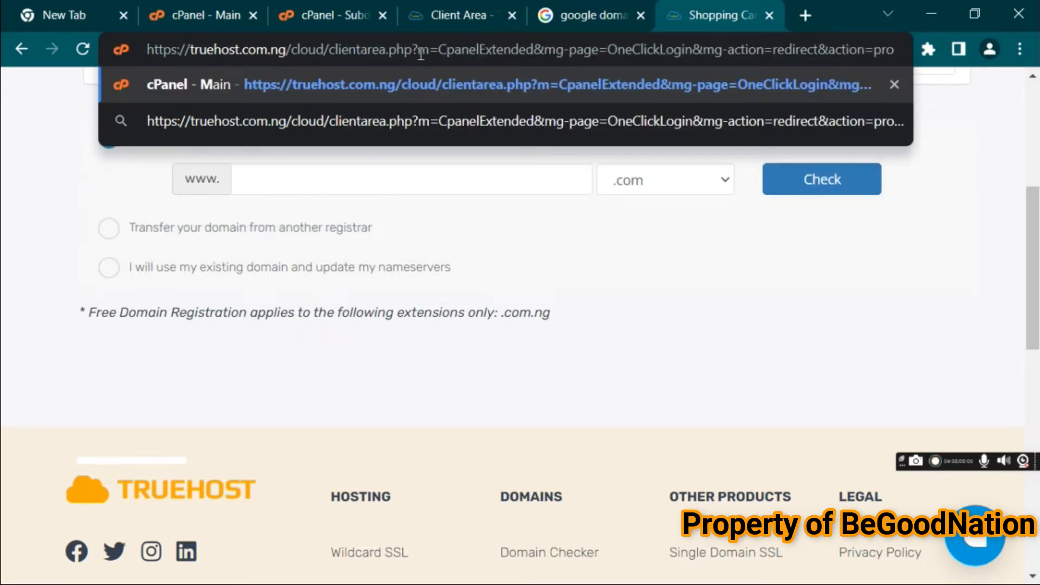
left_click_drag(415, 52, 1012, 90)
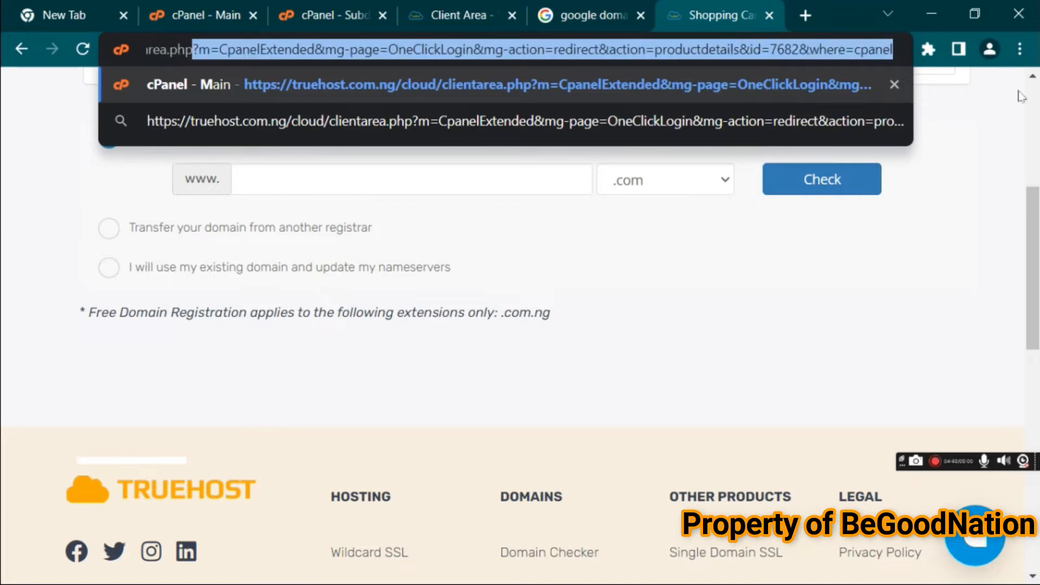
key("BackSpace")
key("Return")
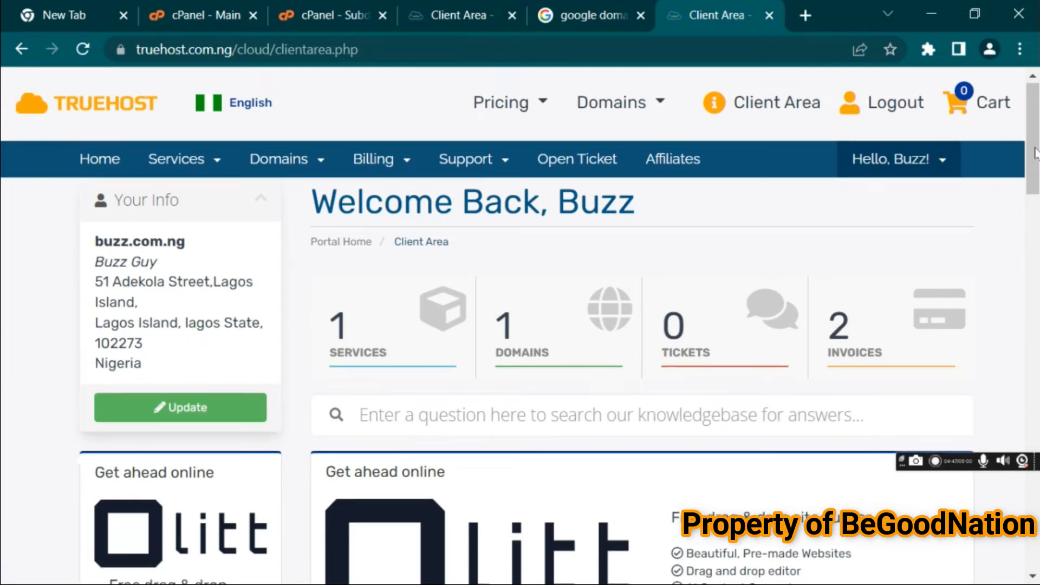
Open the active Truehost Silver Hosting service and log in to cPanel through its One Click Login
left_click_drag(1035, 153, 1031, 269)
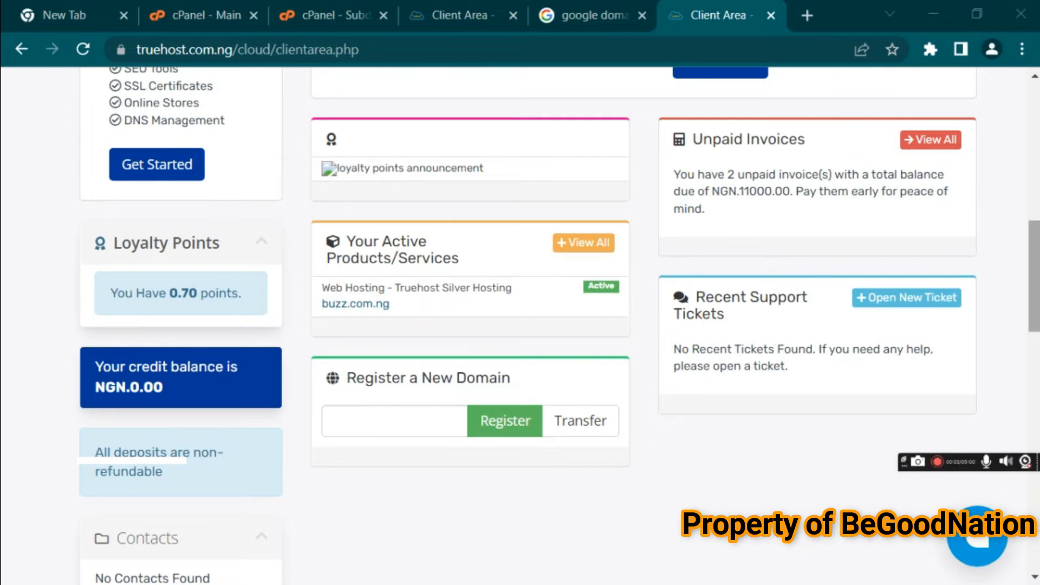
left_click_drag(1032, 285, 1032, 231)
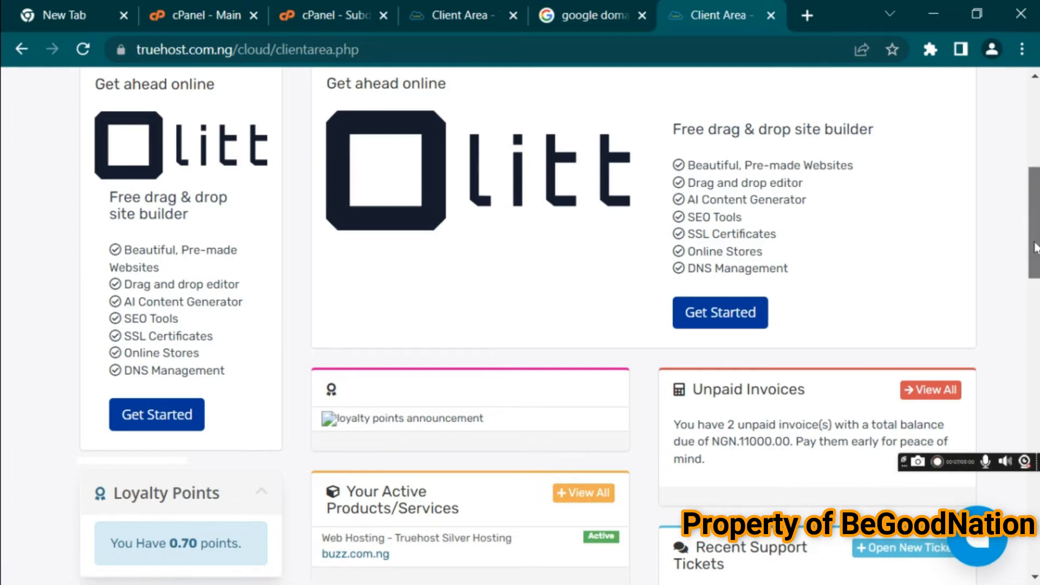
mouse_move(1034, 248)
left_mouse_down()
mouse_move(1034, 226)
mouse_move(1034, 258)
left_mouse_up()
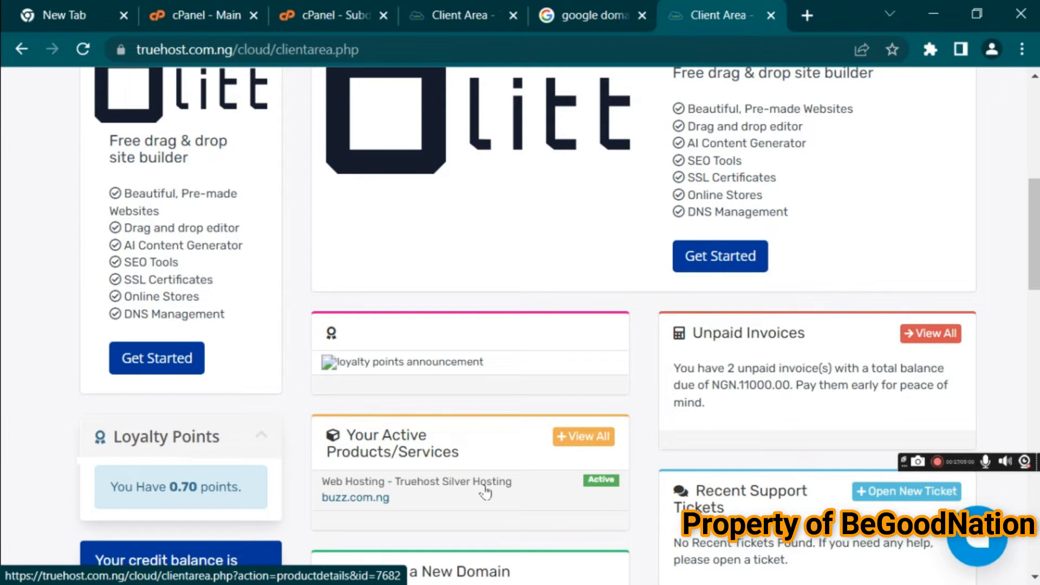
left_click_drag(1035, 250, 1038, 172)
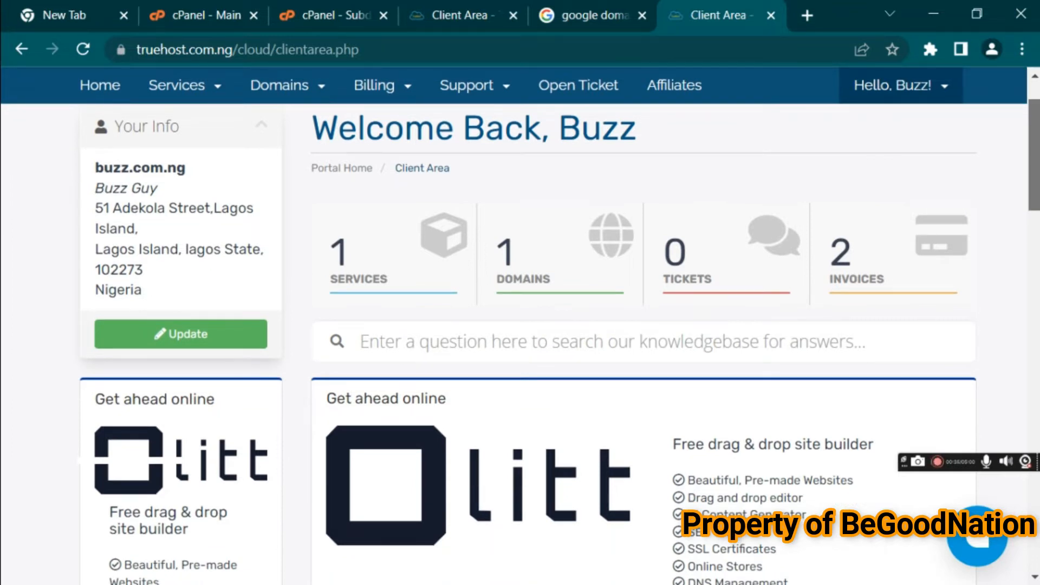
scroll(910, 287, "down", 10)
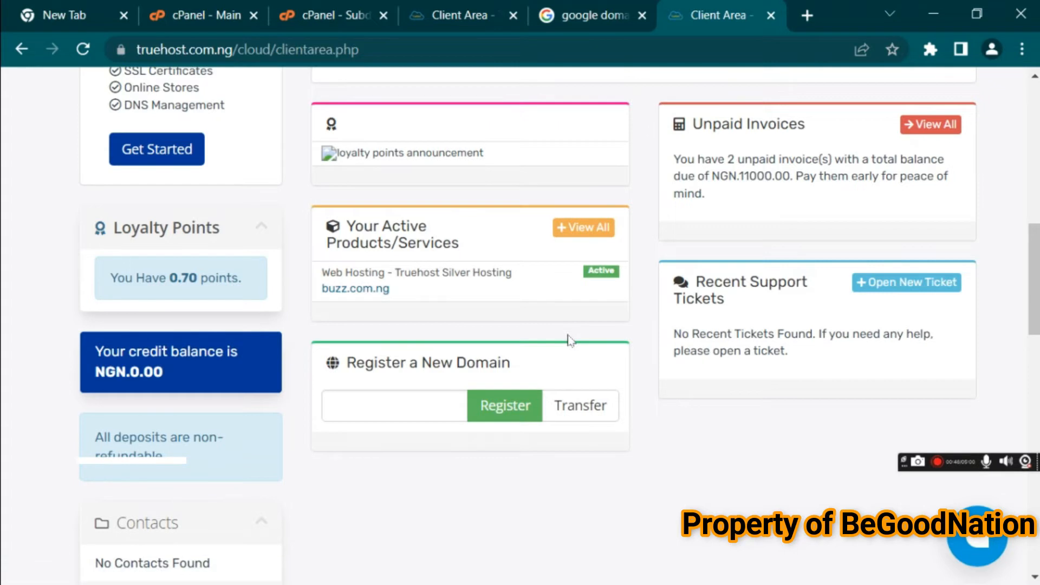
left_click(564, 277)
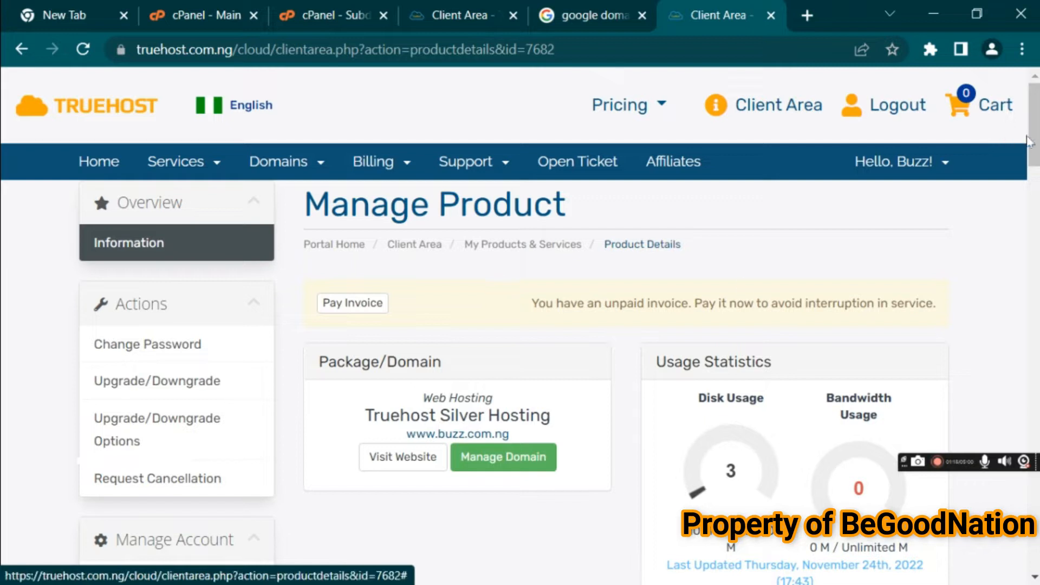
left_click_drag(1032, 139, 1035, 348)
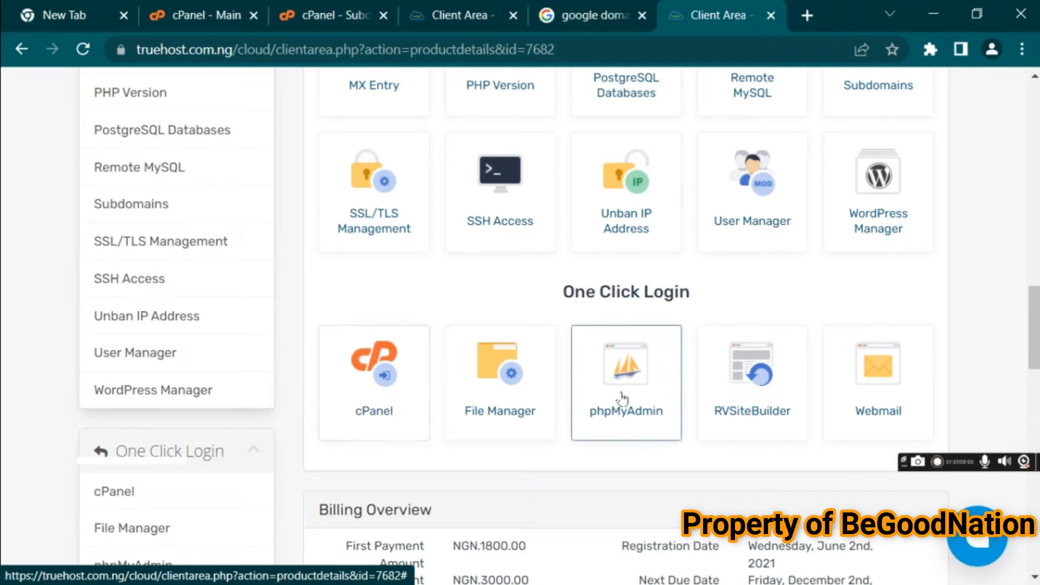
left_click(388, 405)
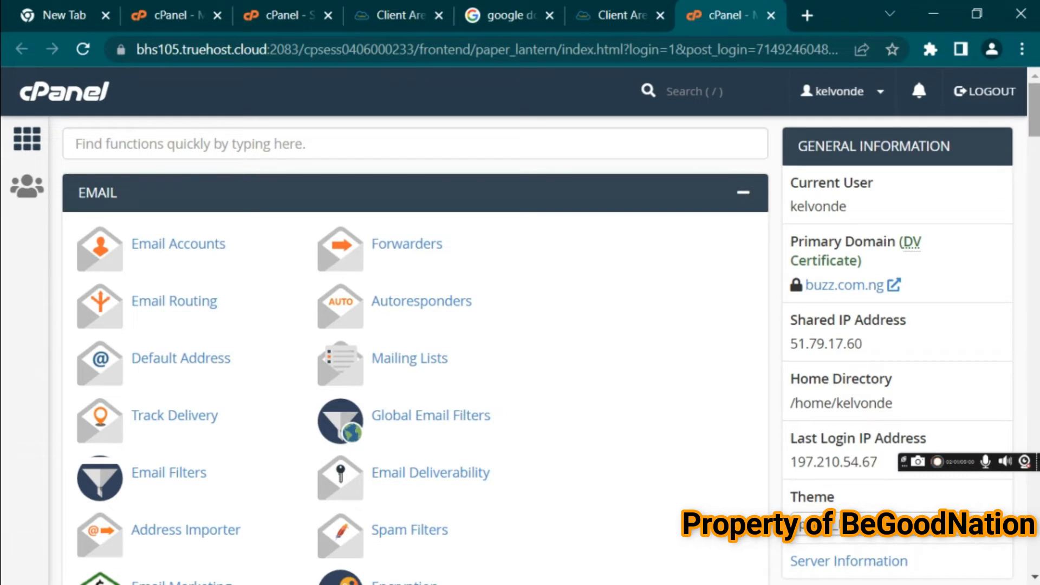
Find Subdomains in cPanel with the page search for "sub" and open it in a new tab
left_click_drag(1034, 111, 1035, 197)
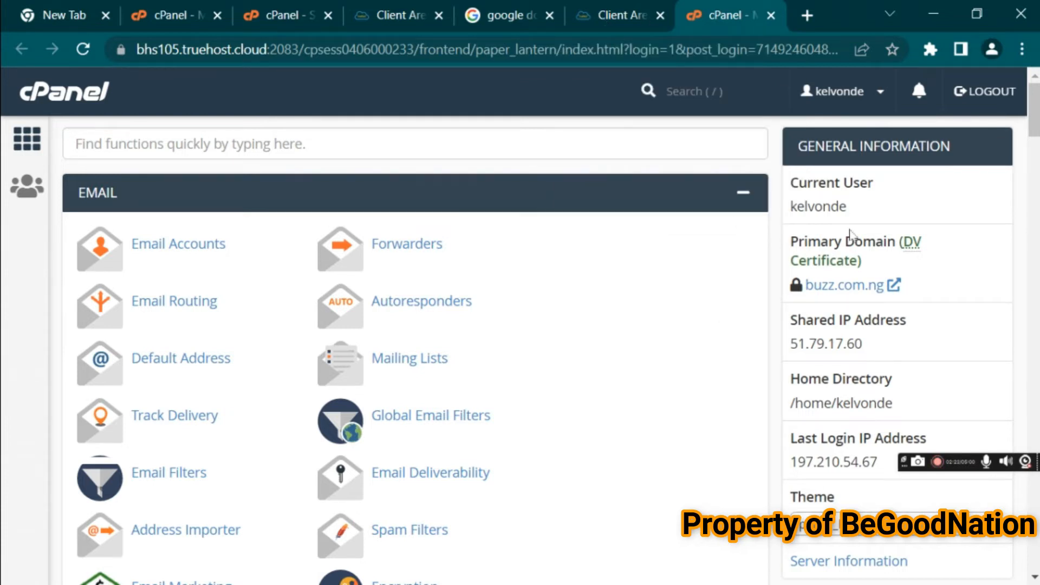
scroll(1035, 142, "down", 3)
left_click_drag(1035, 142, 1035, 326)
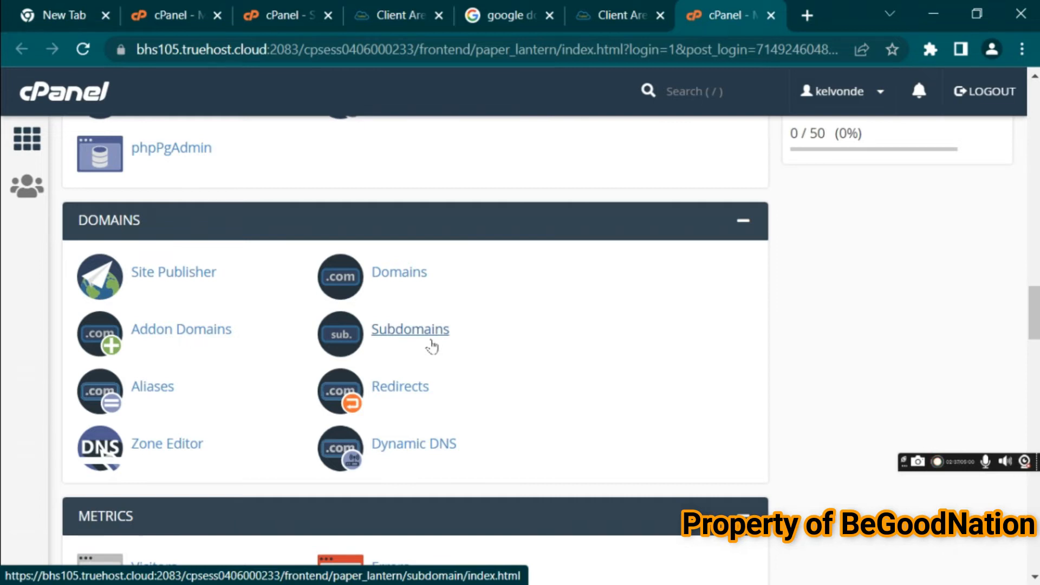
scroll(1031, 263, "up", 2)
left_click_drag(1031, 263, 1032, 310)
key("ctrl+f")
type("sy")
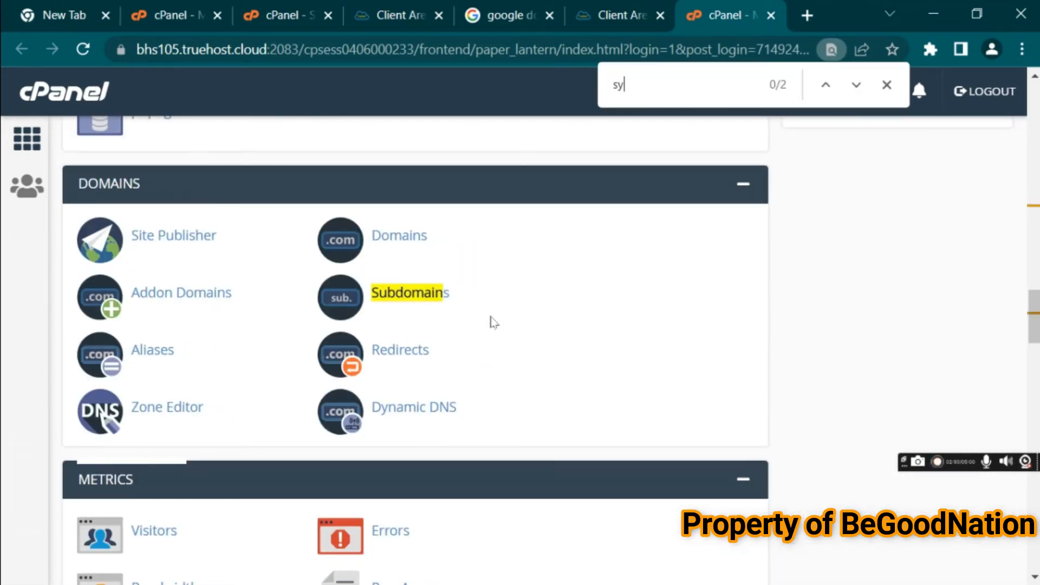
type("ub")
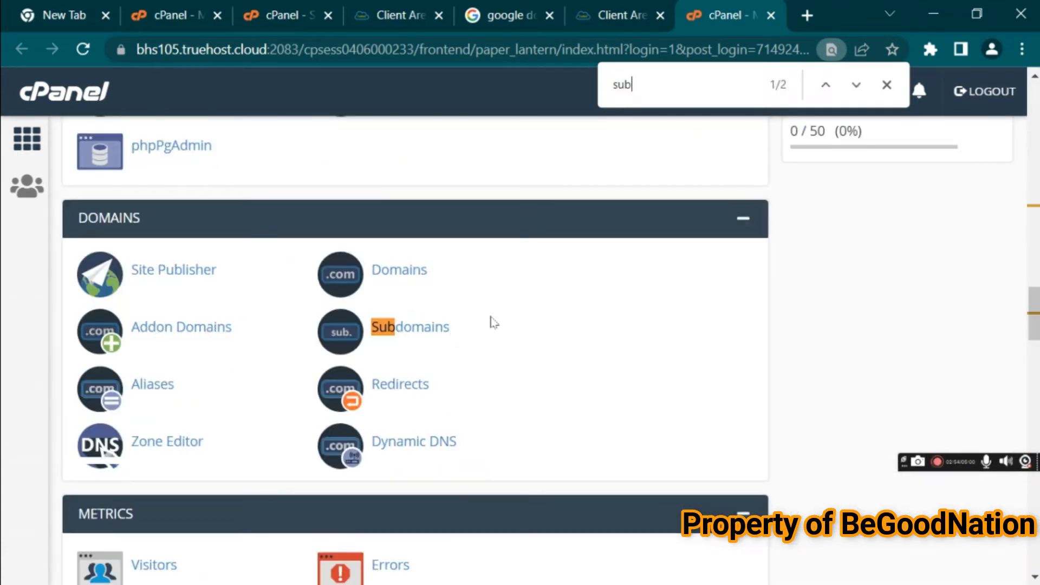
right_click(409, 334)
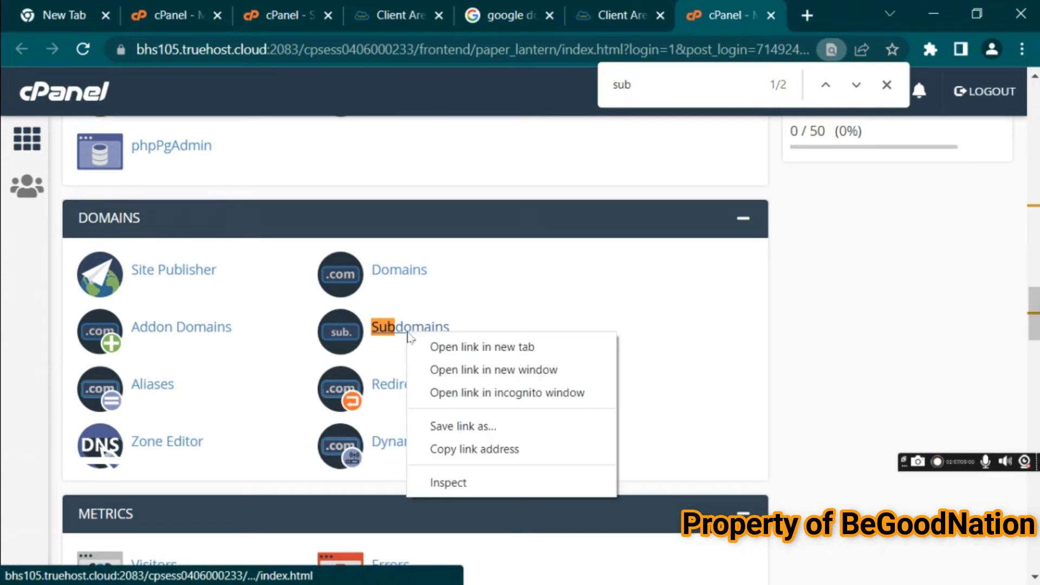
left_click(437, 347)
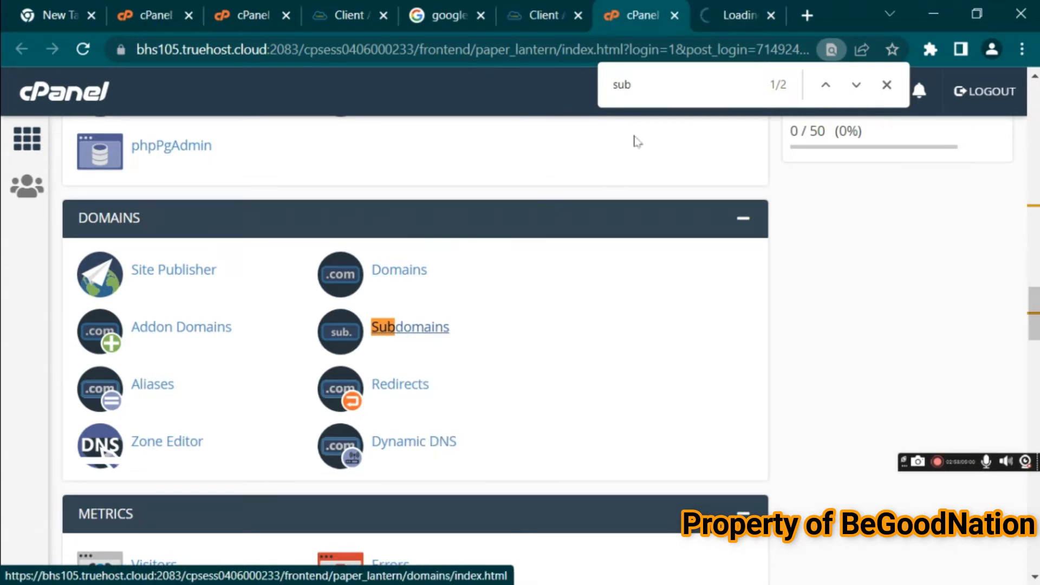
left_click(737, 15)
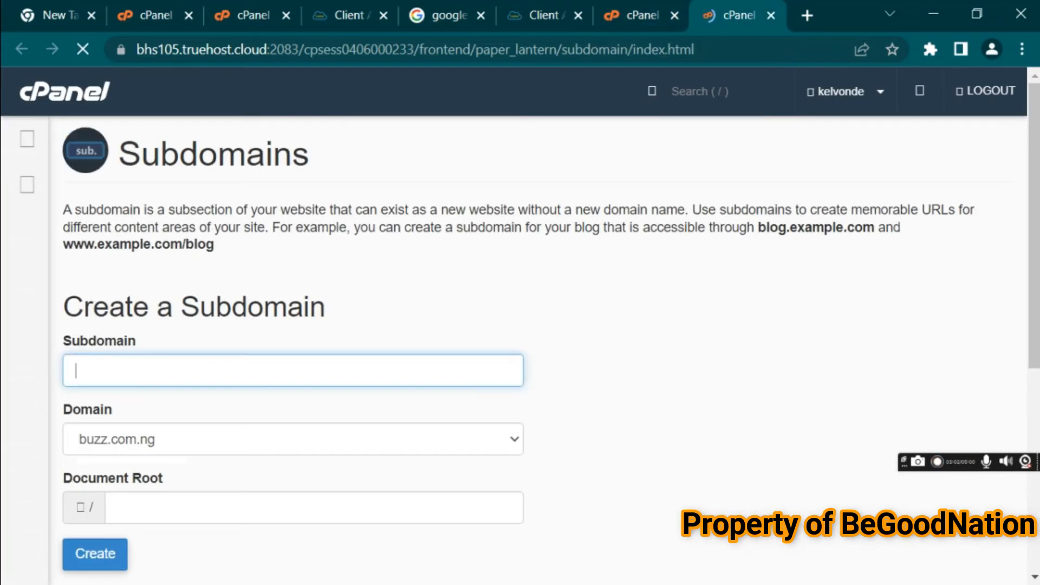
Create a subdomain named installingwordpress on buzz.com.ng and check it in the subdomain list
left_click(344, 373)
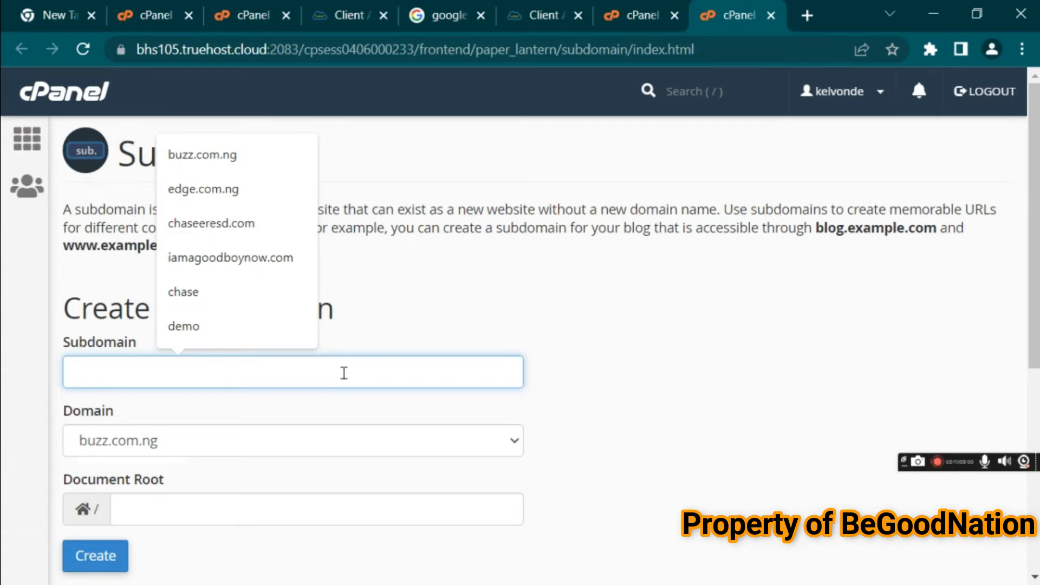
type("installing")
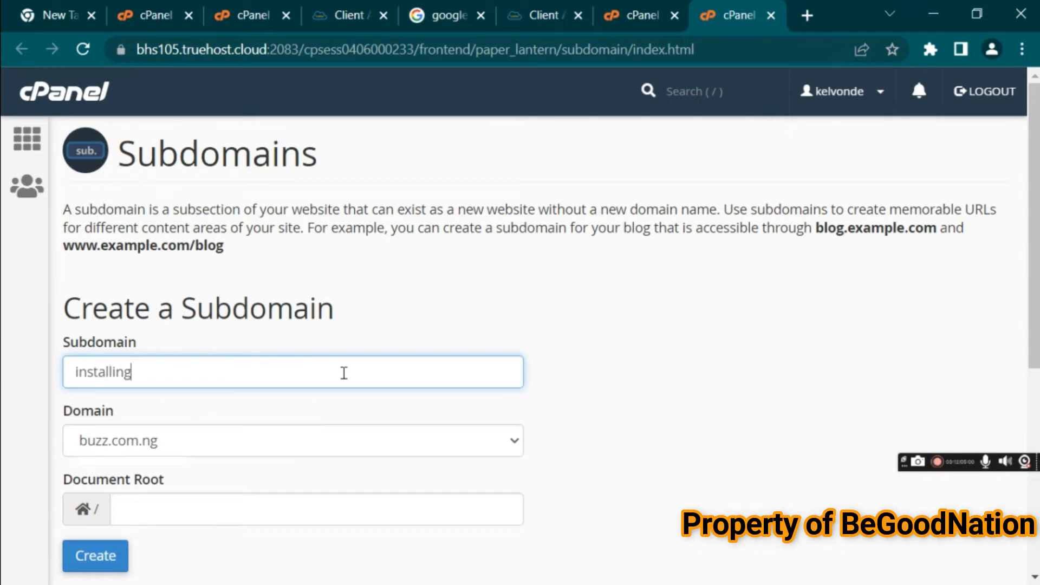
type("wordpress")
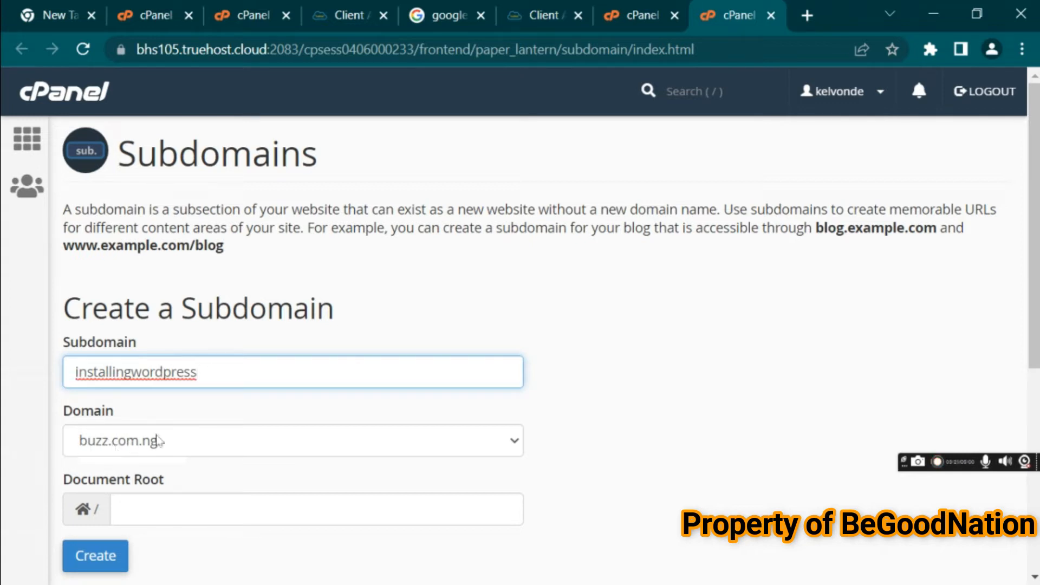
left_click_drag(1034, 286, 1023, 404)
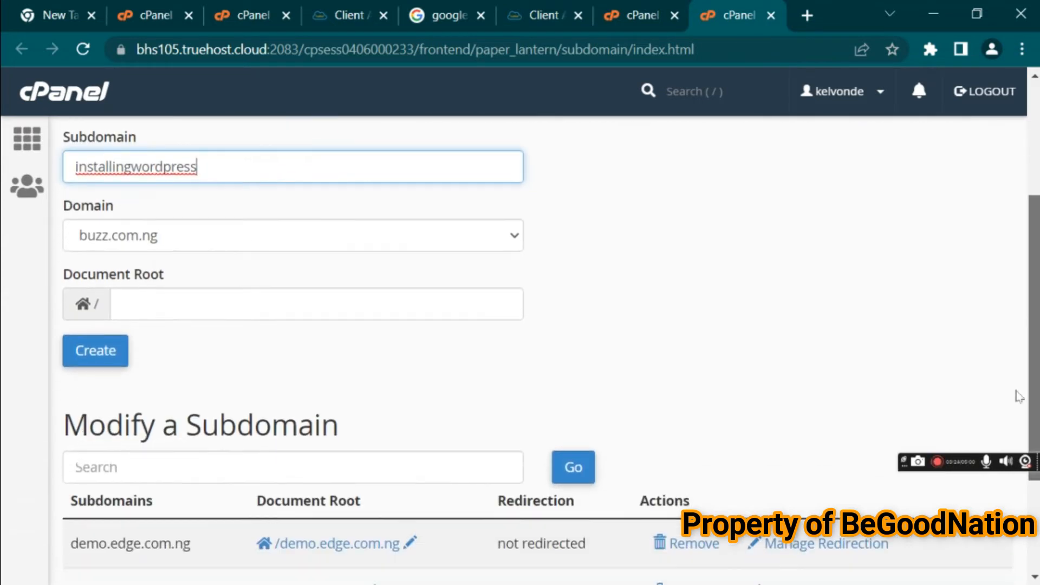
left_click(105, 353)
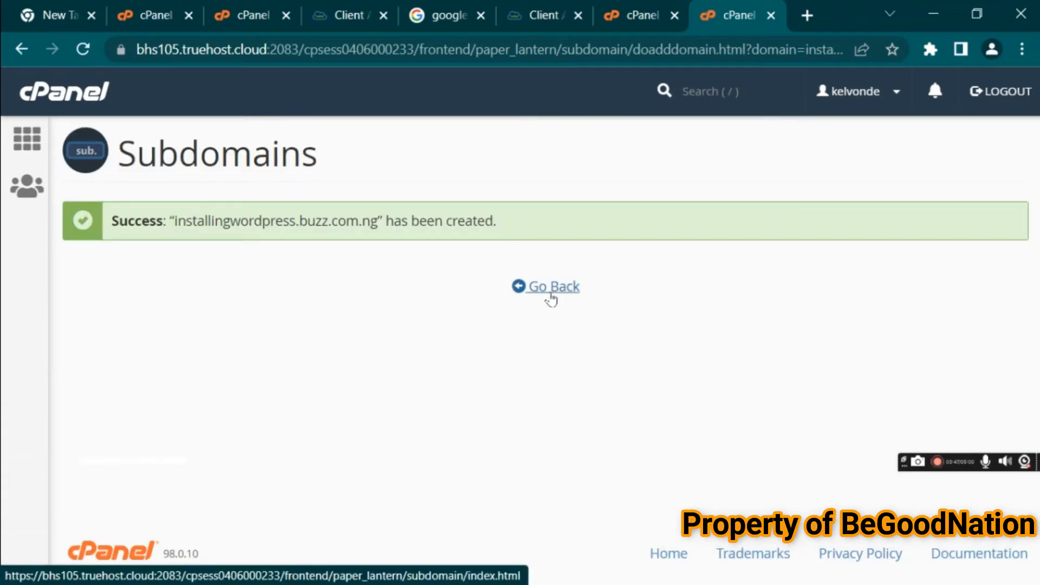
left_click(551, 292)
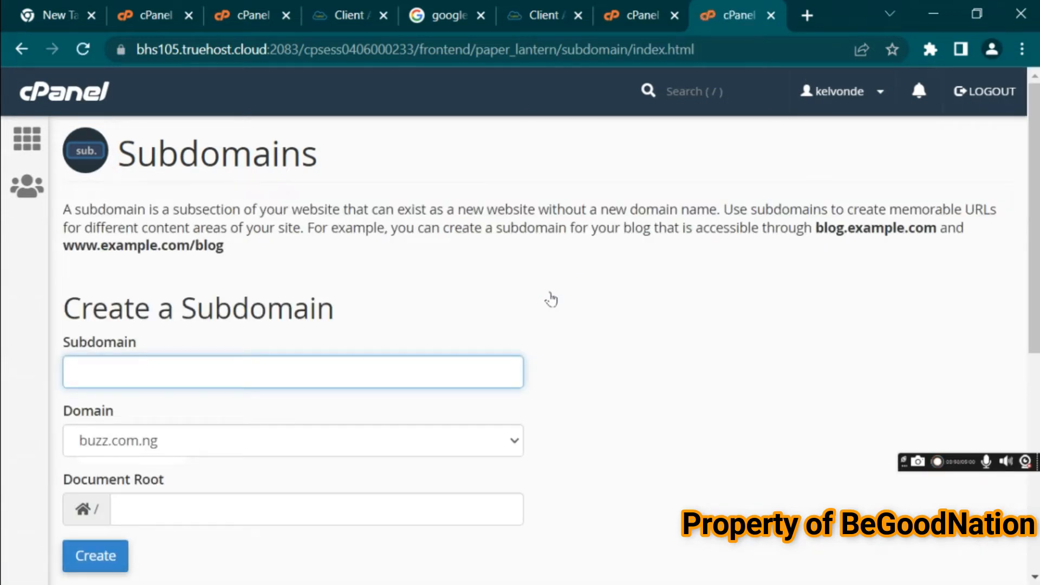
left_click_drag(1027, 260, 1027, 469)
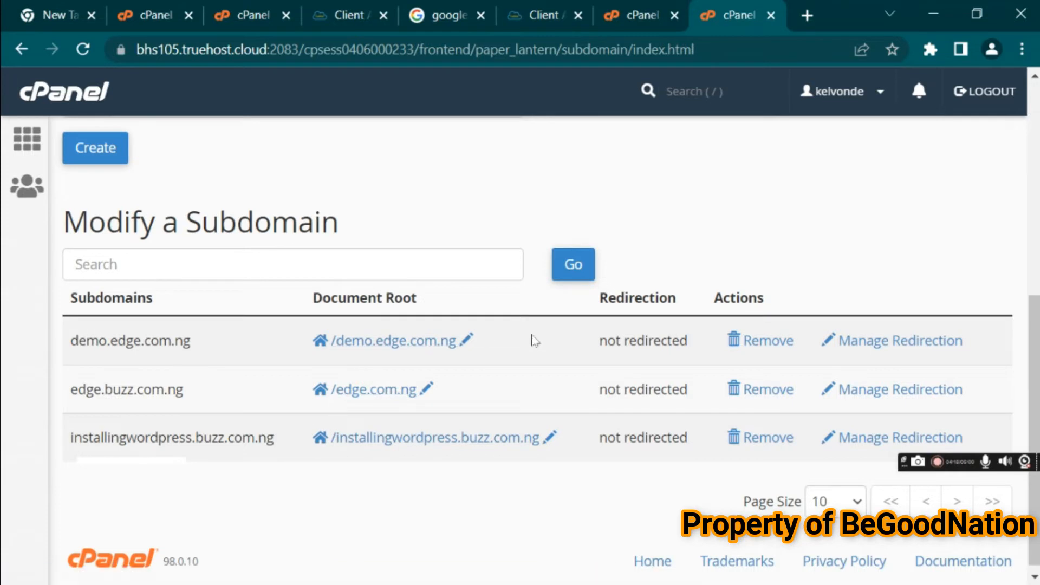
Return to the cPanel home tab and open the Softaculous WordPress installer in a new tab
left_click(771, 22)
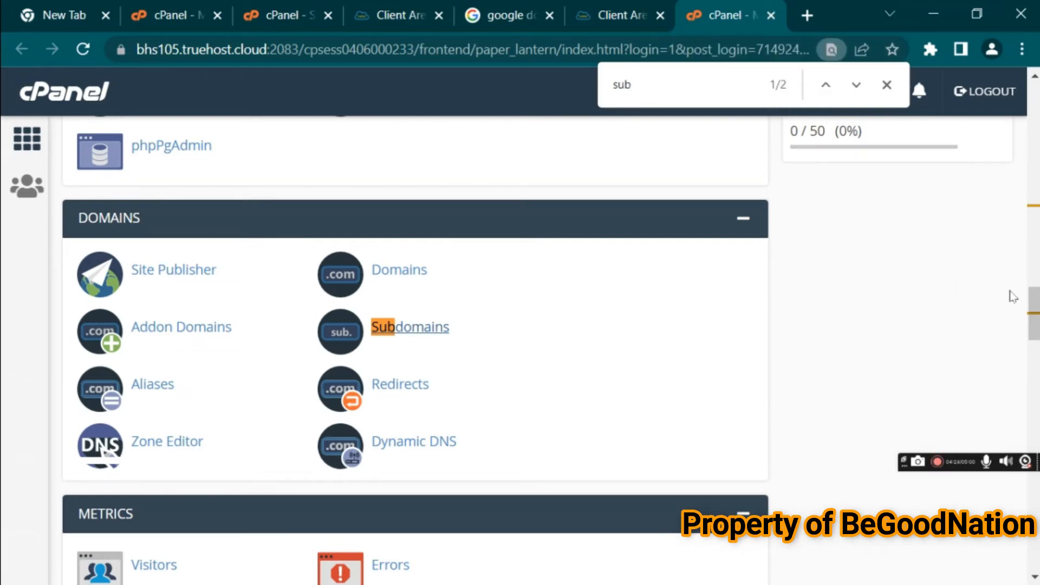
left_click(885, 86)
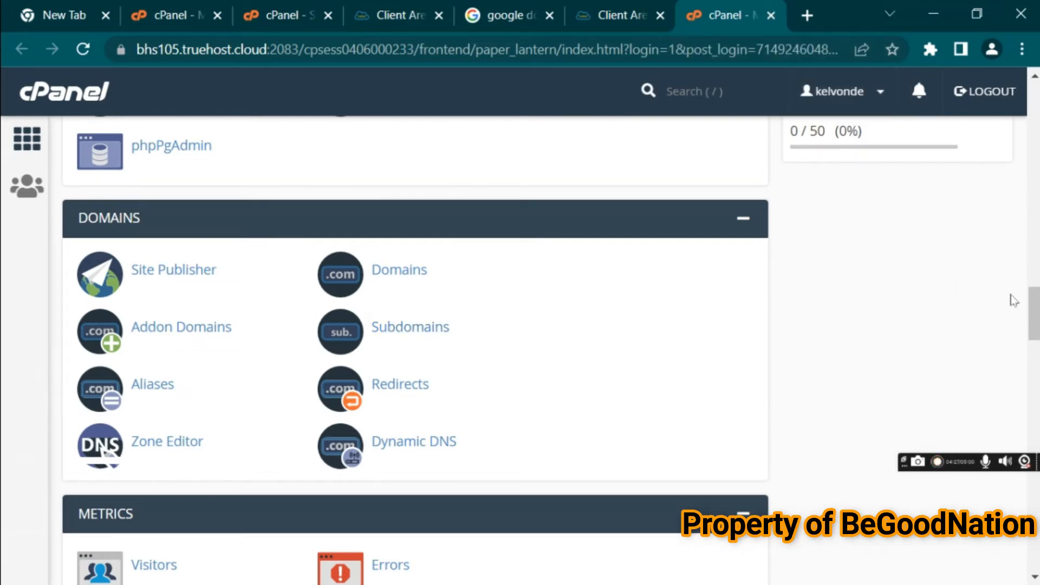
left_click_drag(1035, 314, 1036, 555)
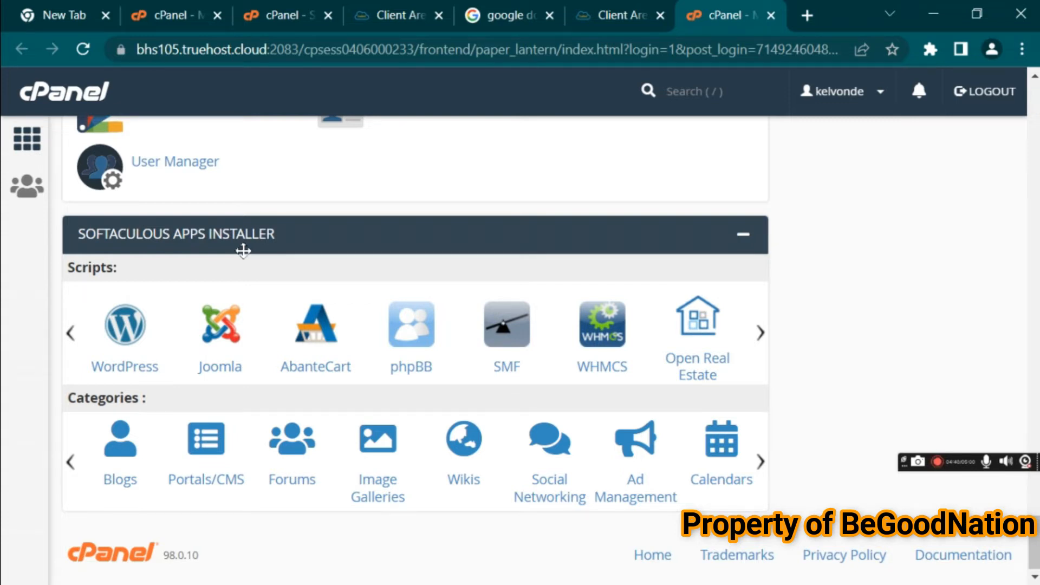
right_click(124, 373)
left_click(142, 383)
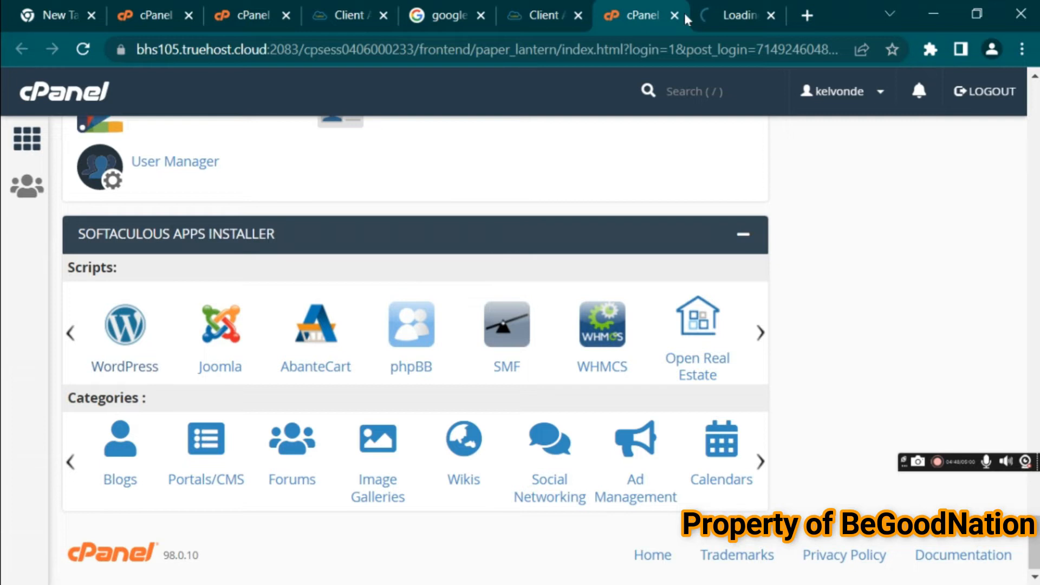
Switch to the Softaculous tab and open the WordPress installation form
left_click(726, 16)
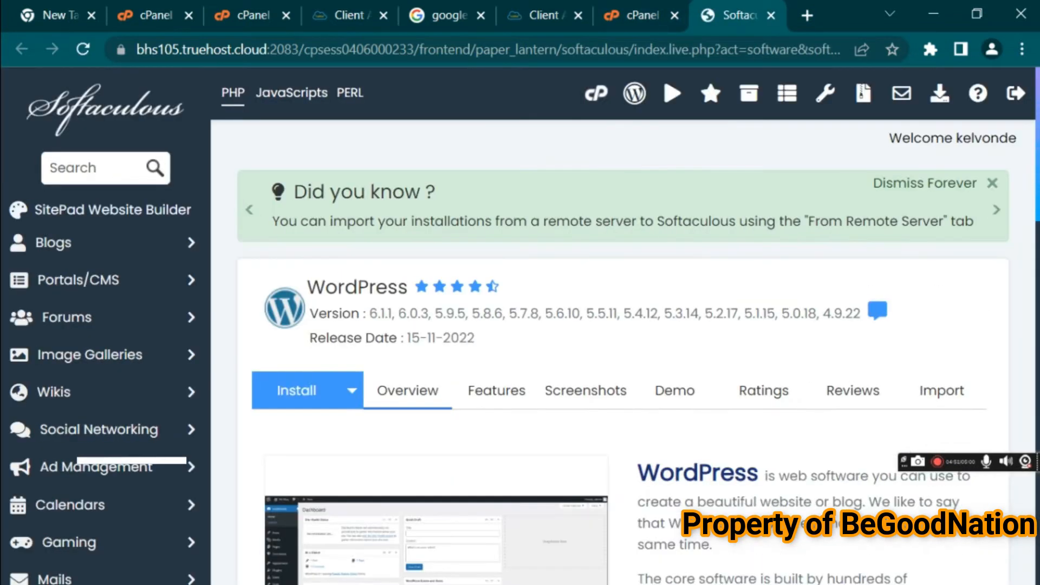
scroll(382, 157, "down", 6)
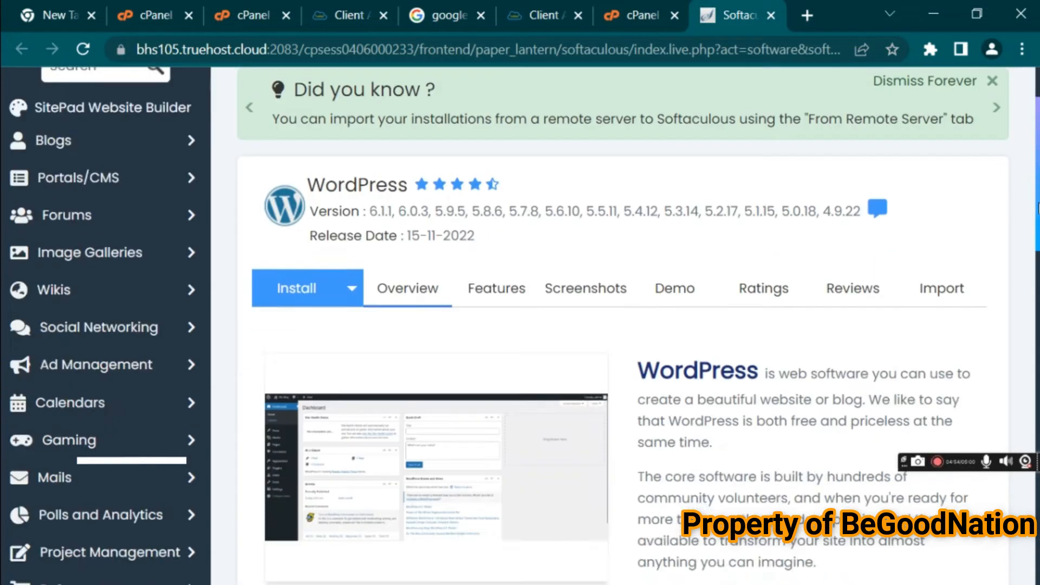
scroll(382, 157, "up", 3)
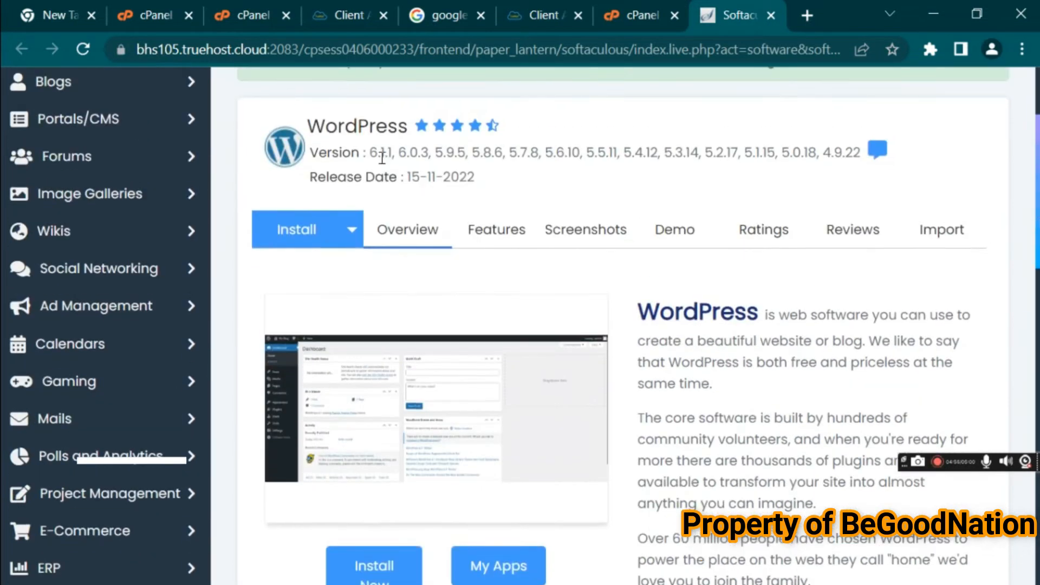
left_click(320, 234)
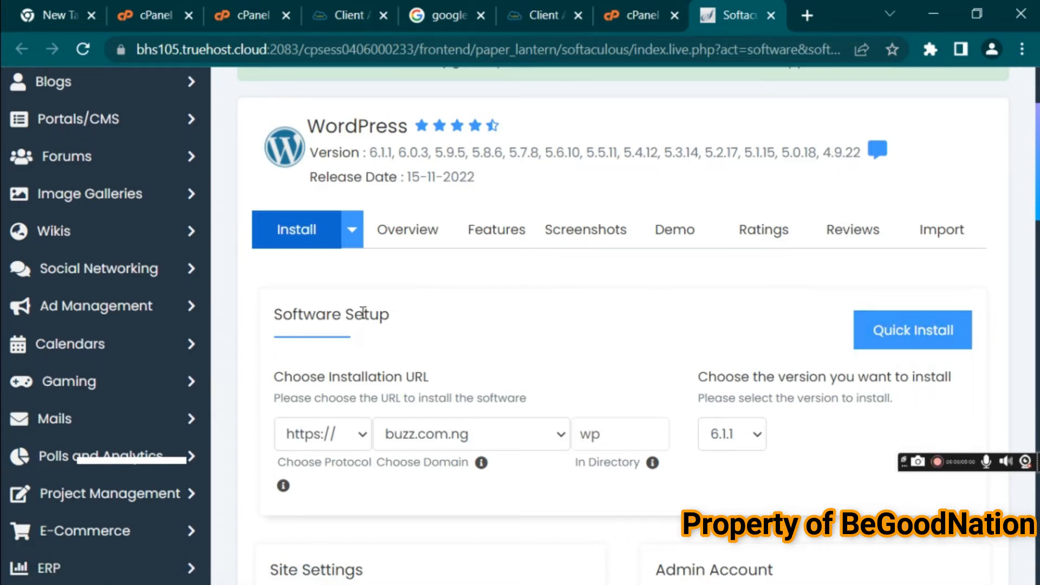
left_click(355, 436)
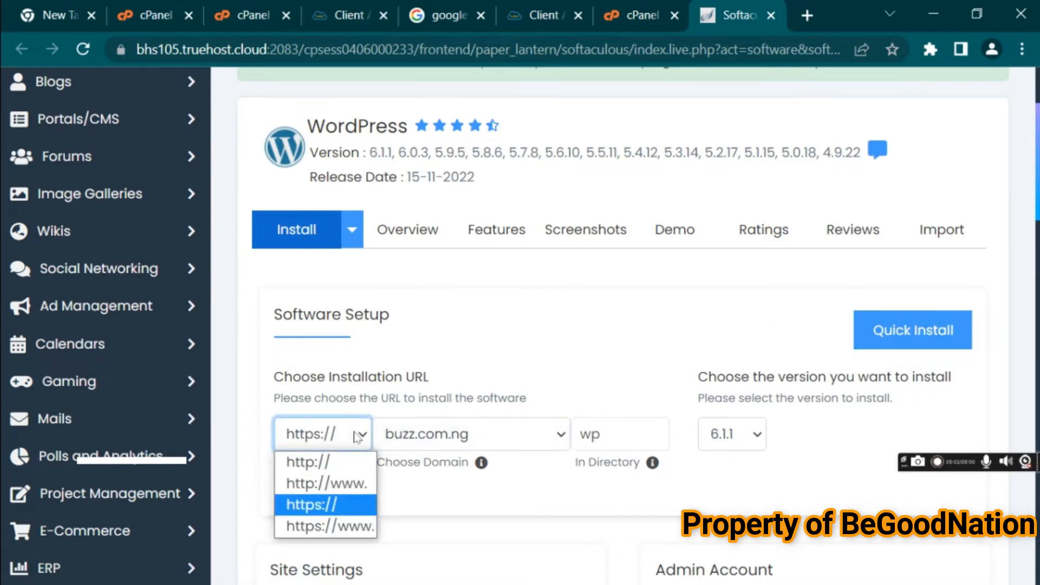
left_click(359, 440)
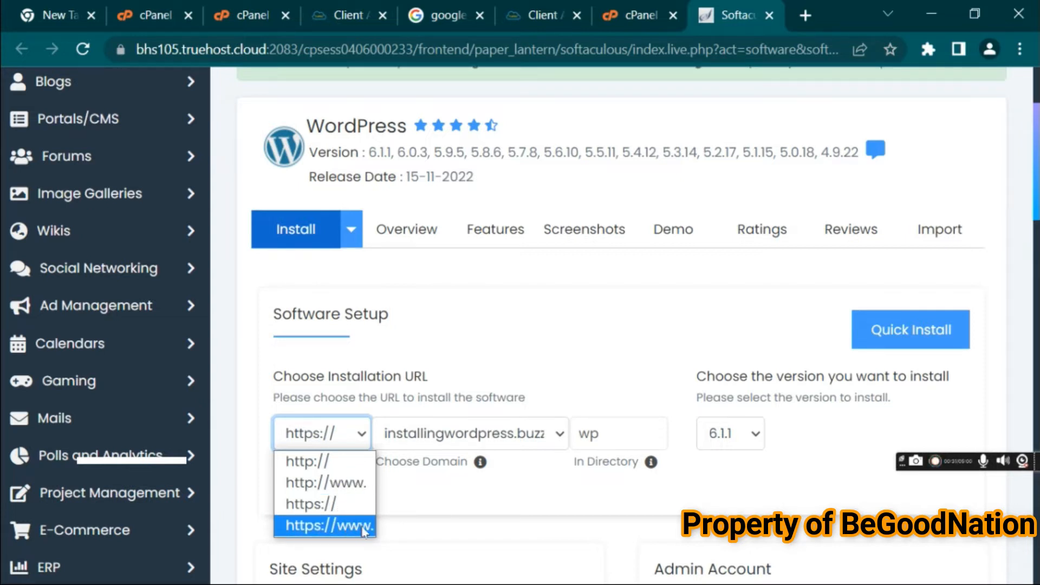
left_click(342, 506)
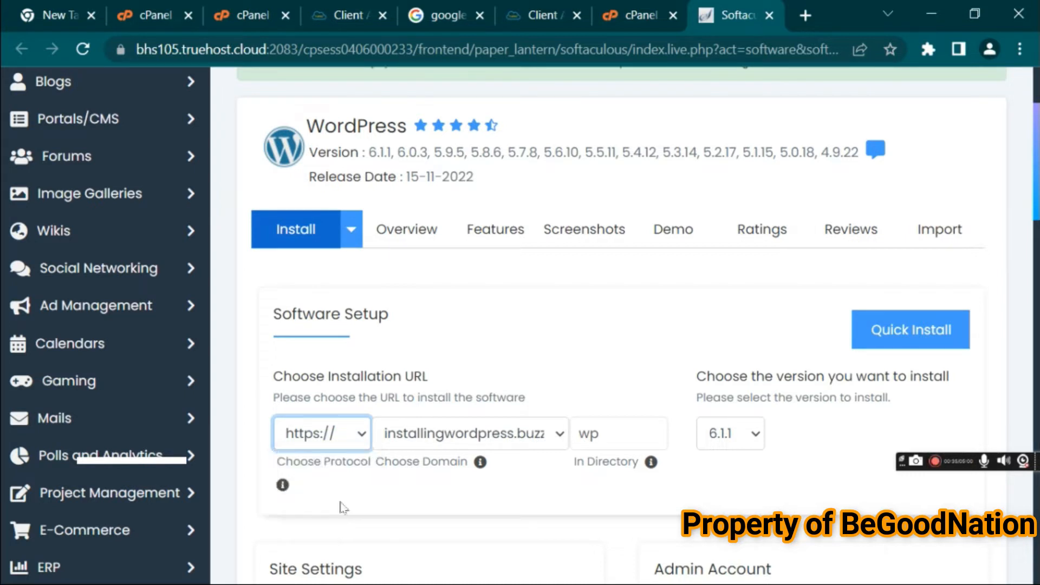
double_click(616, 436)
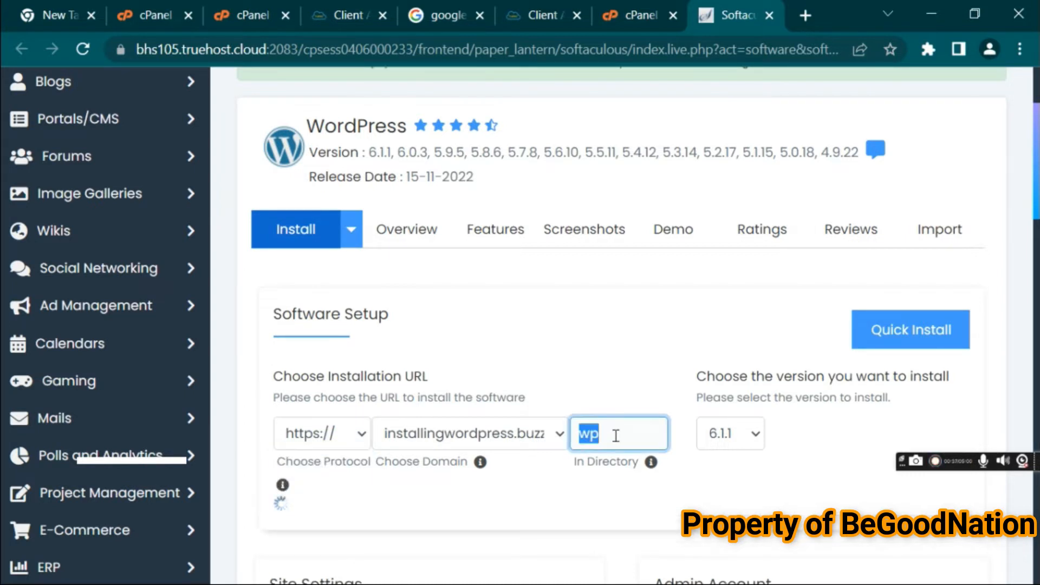
key("BackSpace")
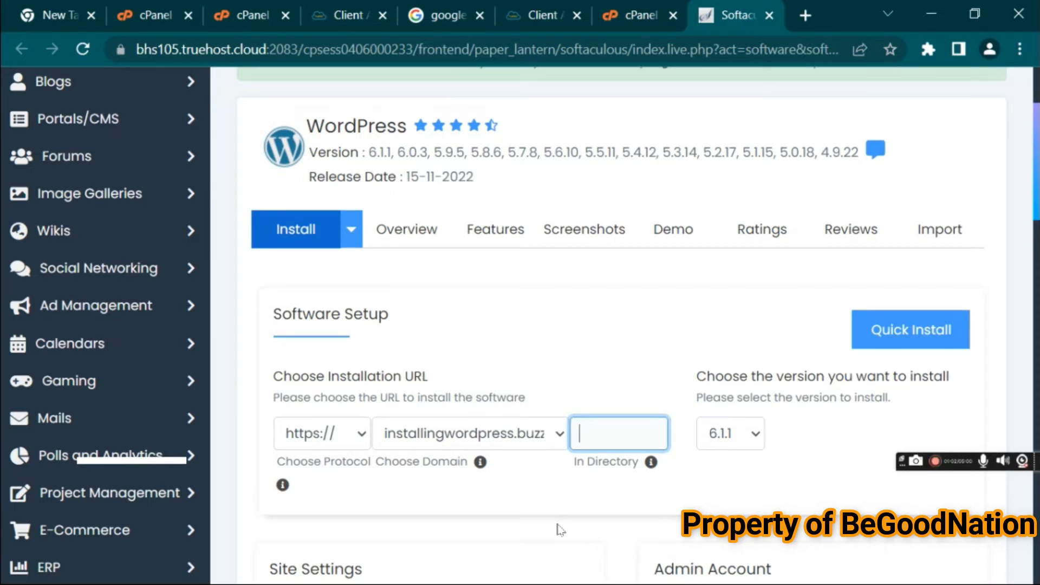
left_click(618, 510)
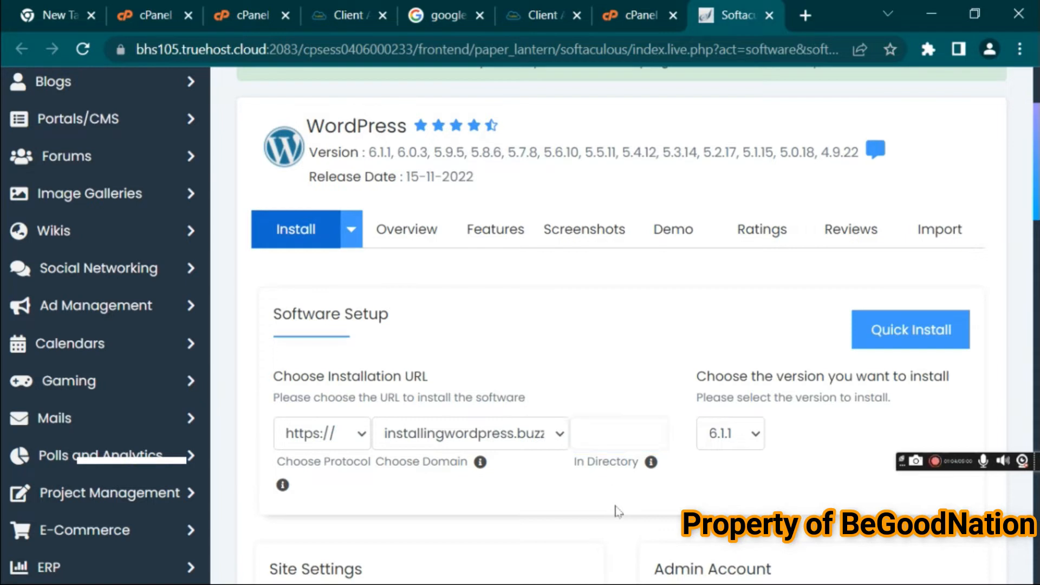
scroll(375, 277, "down", 5)
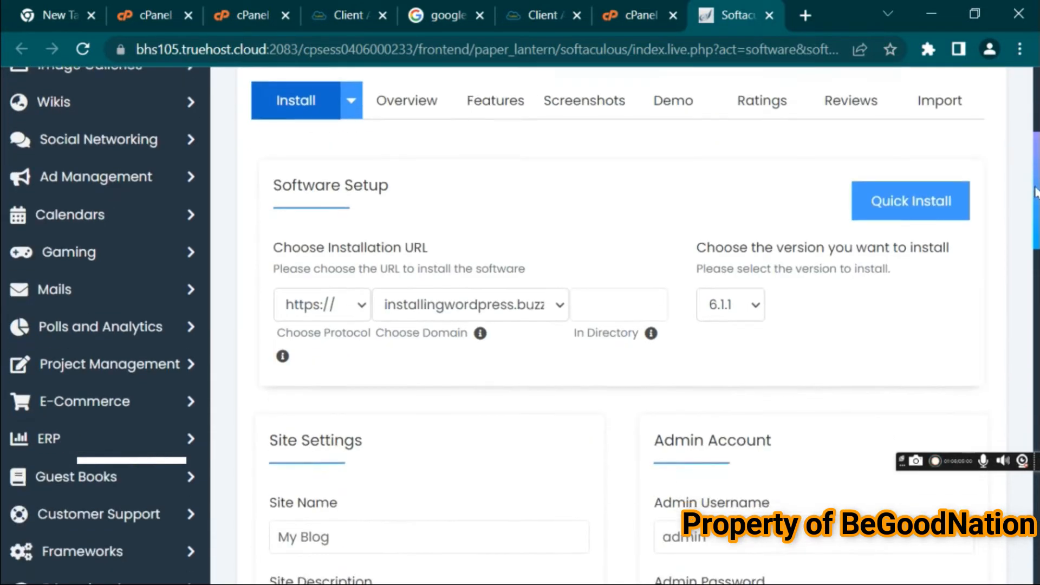
Set the Site Name to "Installing Wordpress"
triple_click(362, 280)
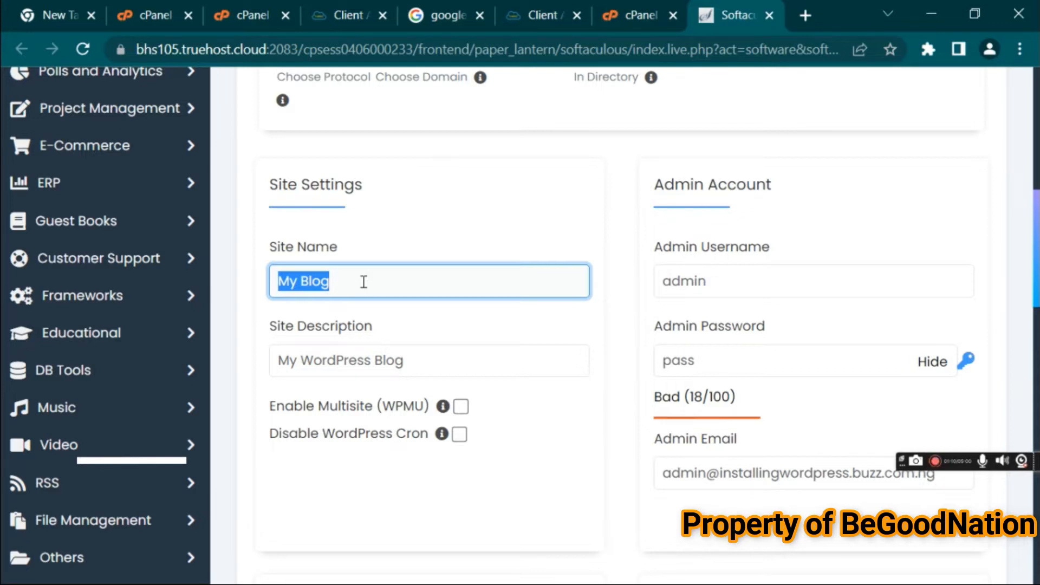
type("Insty")
key("BackSpace")
type("allinh")
key("BackSpace")
type("g Qo")
key("BackSpace")
key("BackSpace")
type("Wordpress")
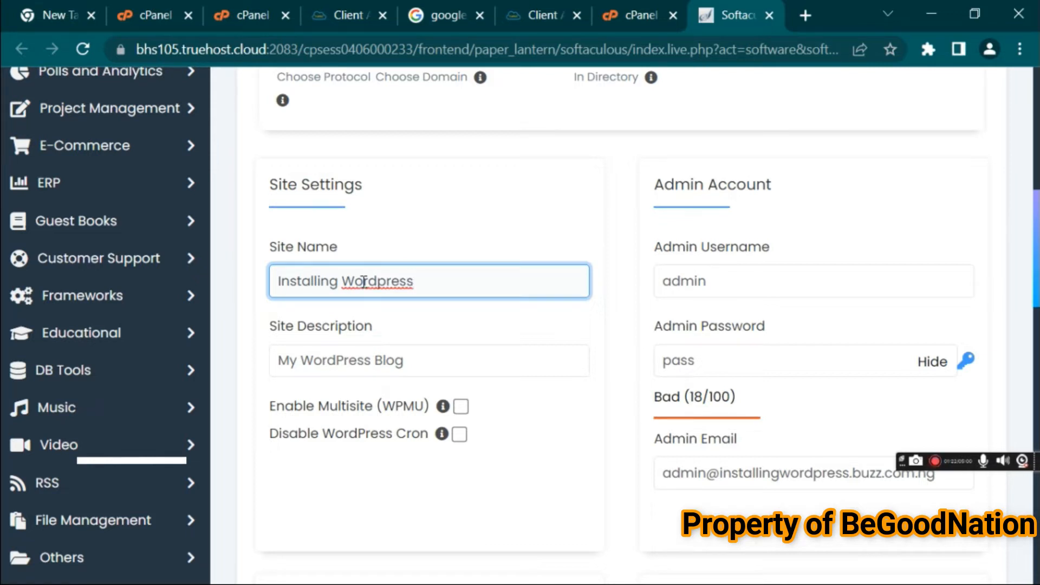
Set the Site Description to "This is a Tutorial to setup a wordpress"
triple_click(374, 361)
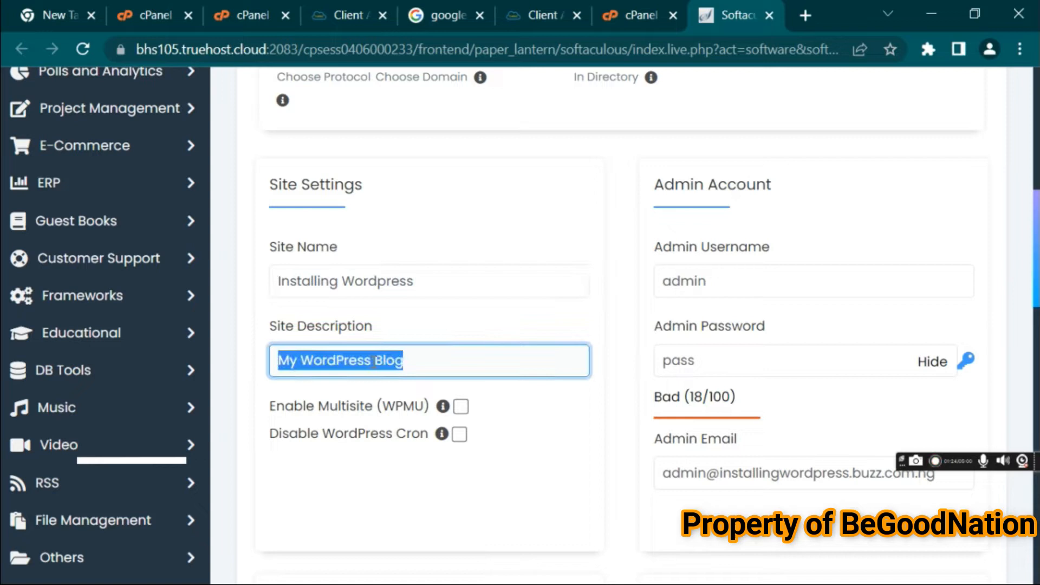
type("Y")
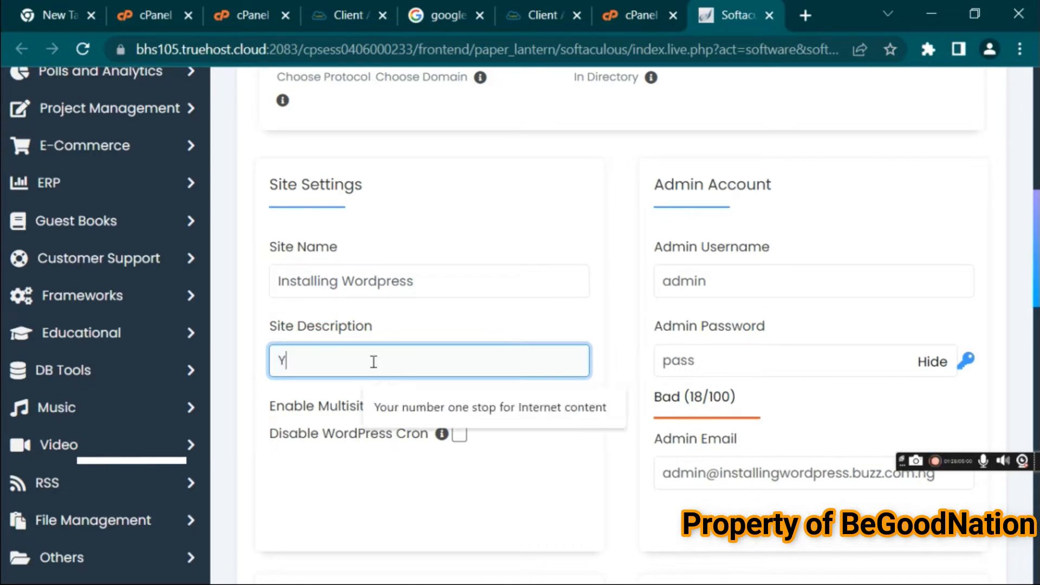
type("hid id ")
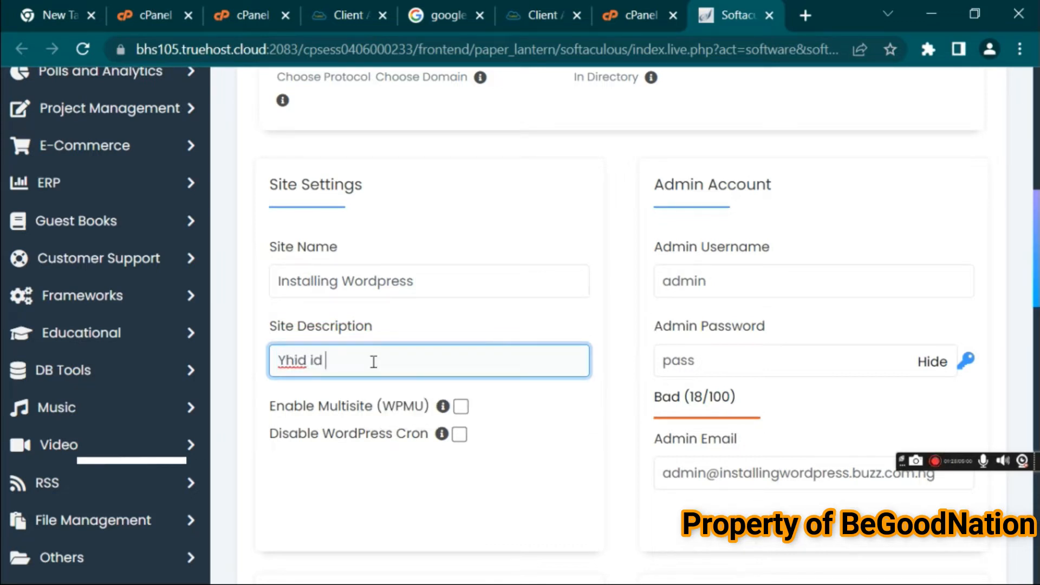
type("s y")
key("ctrl+a")
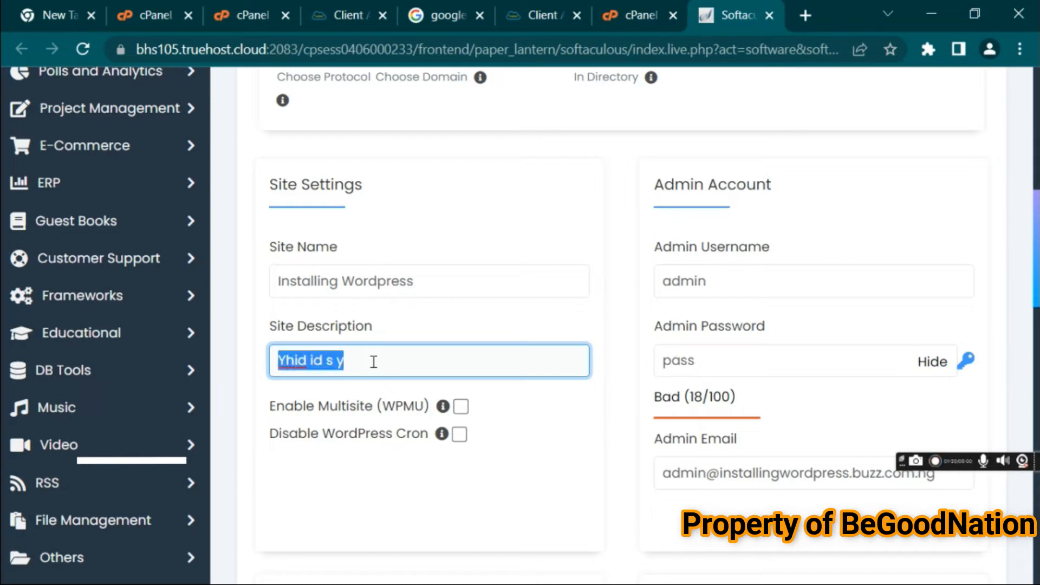
type("Y")
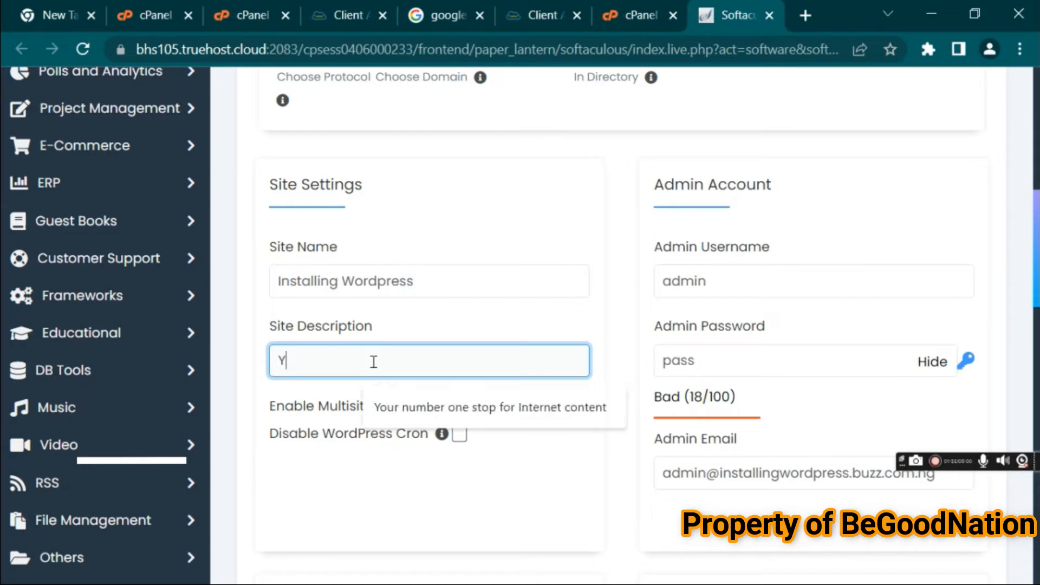
key("BackSpace")
type("This is a T")
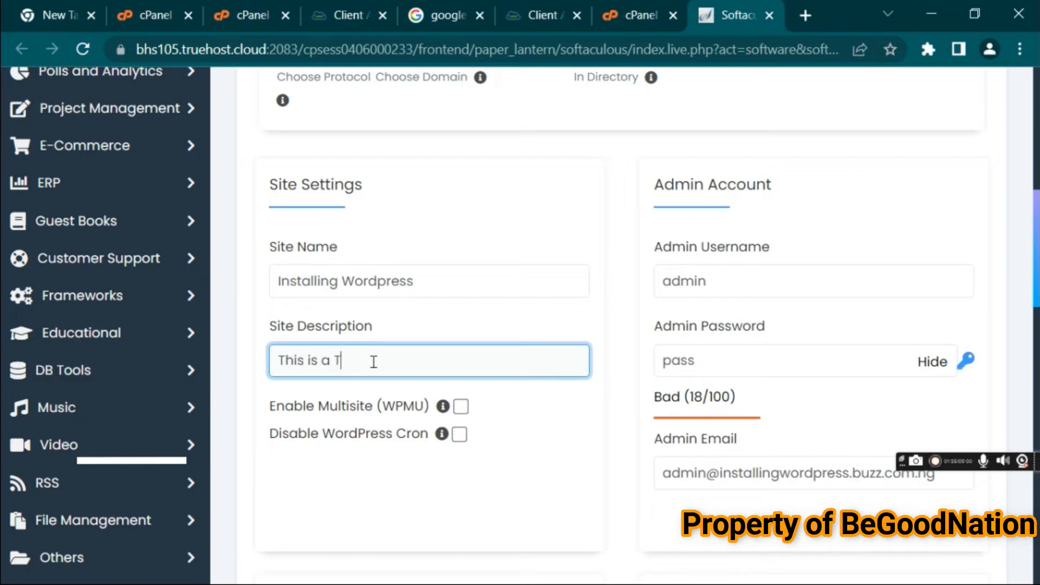
type("utorial tyo")
key("BackSpace")
key("BackSpace")
key("Home")
type("oo")
key("BackSpace")
key("BackSpace")
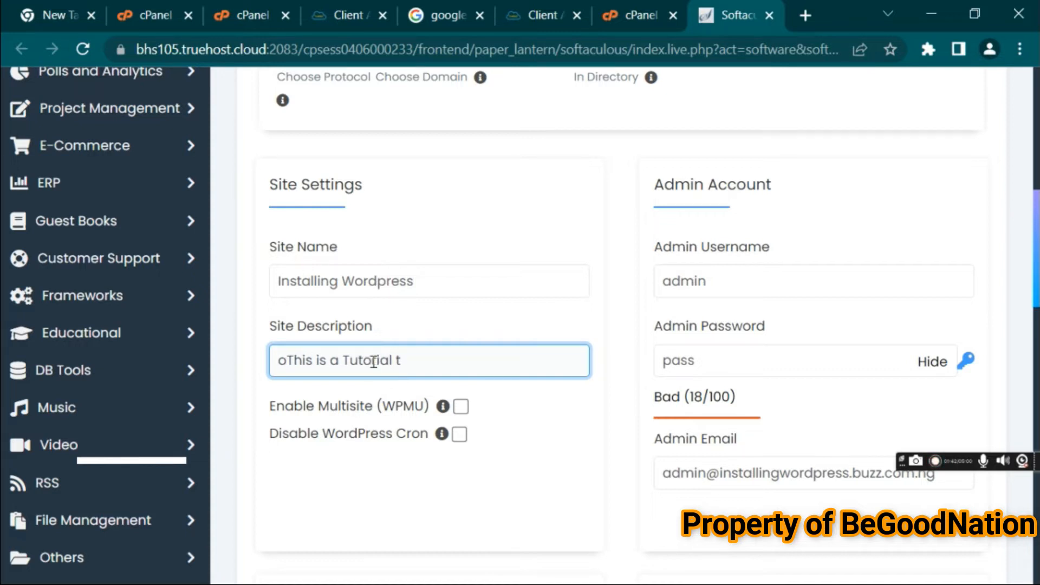
left_click(395, 363)
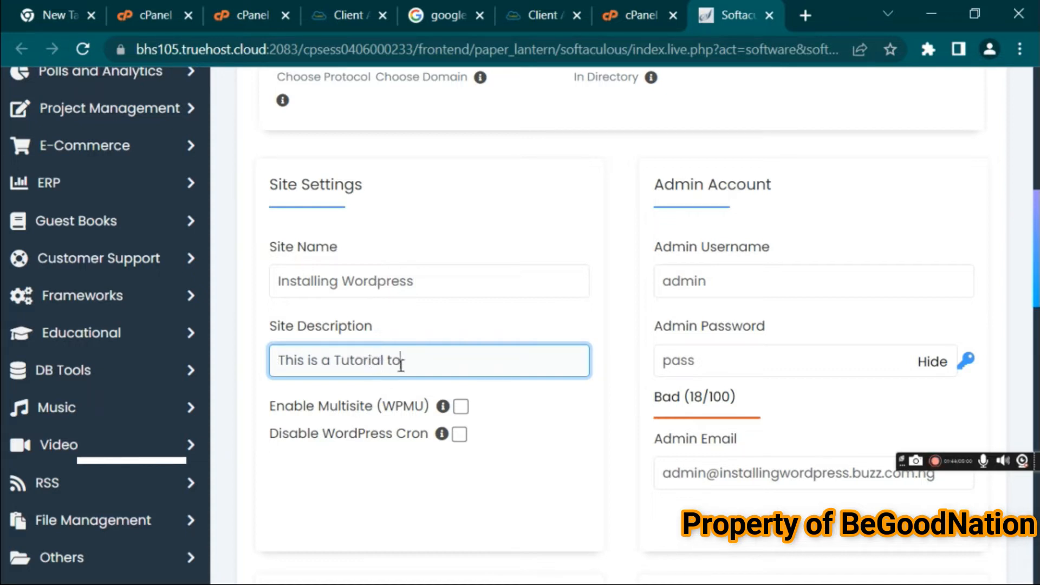
type("o setup a wordpress")
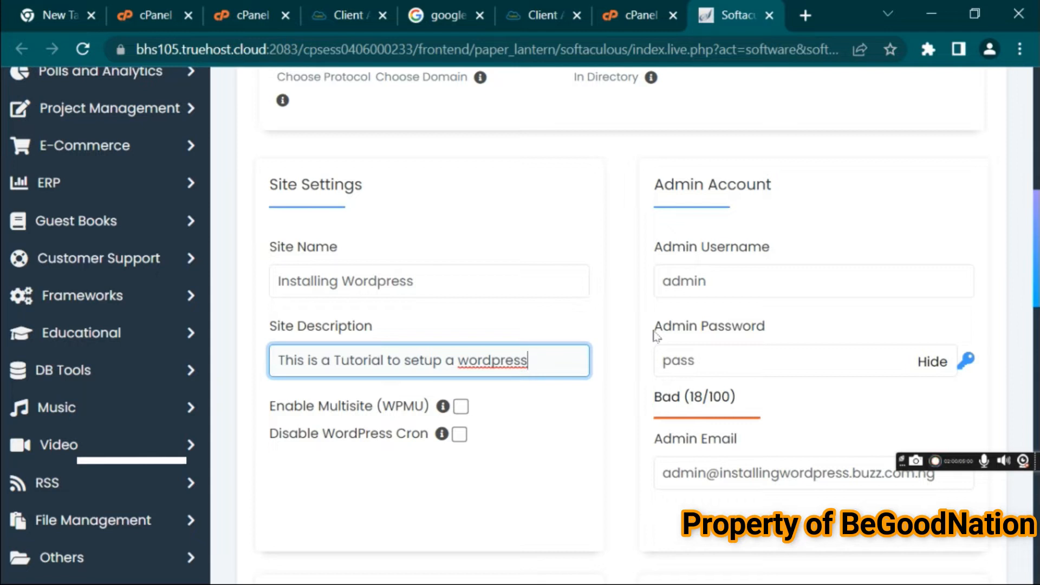
Tick Disable WordPress Cron and select the Classic Editor plugin
left_click(459, 435)
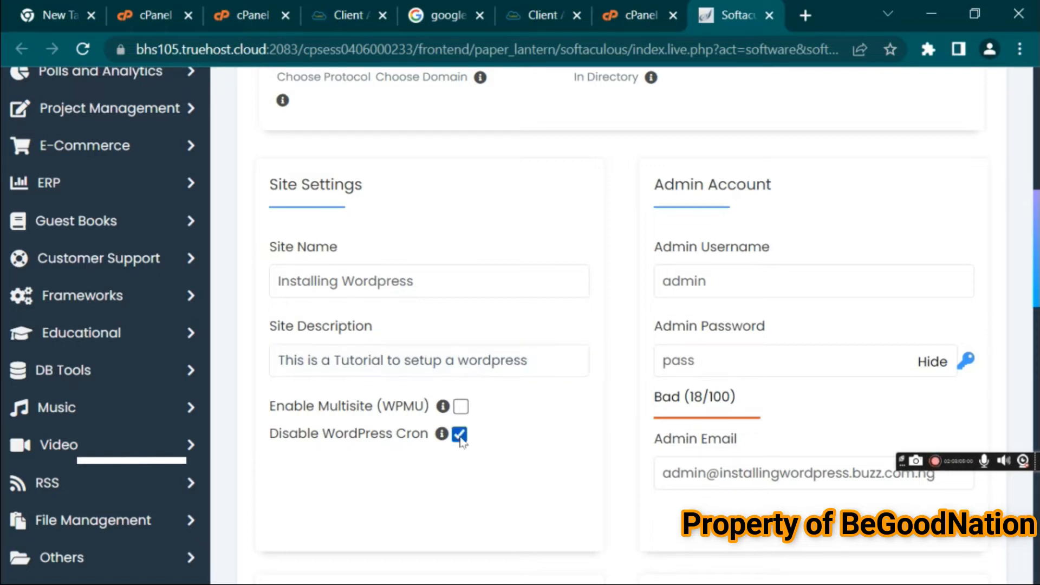
left_click(747, 273)
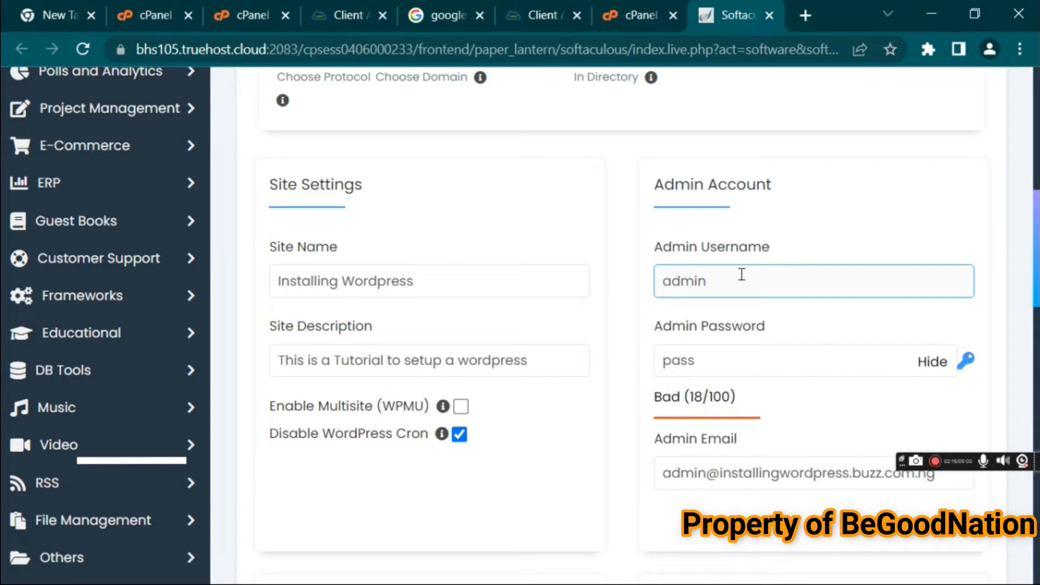
double_click(741, 275)
left_click(742, 275)
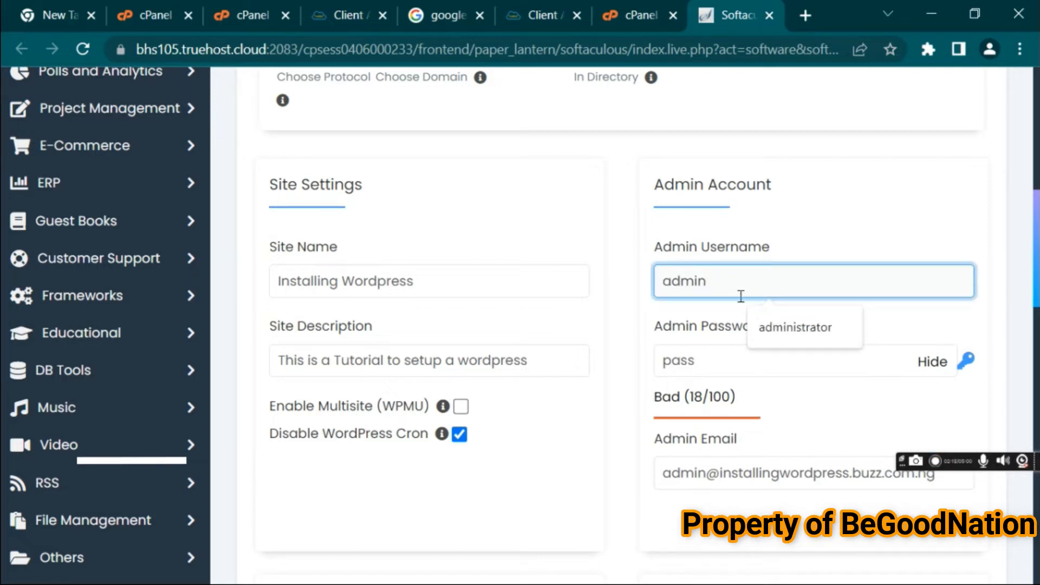
left_click(730, 361)
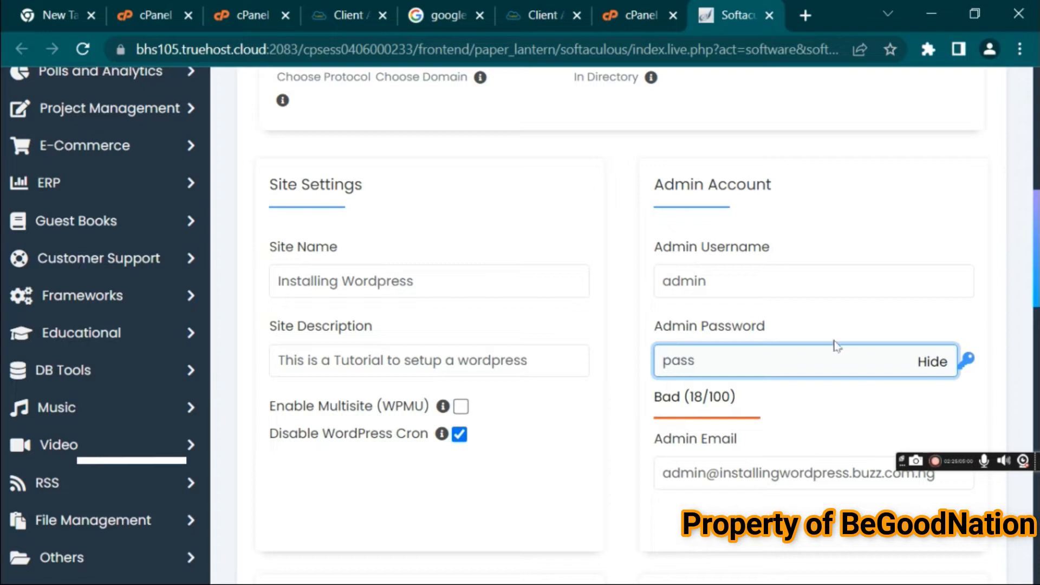
left_click_drag(1035, 282, 1037, 349)
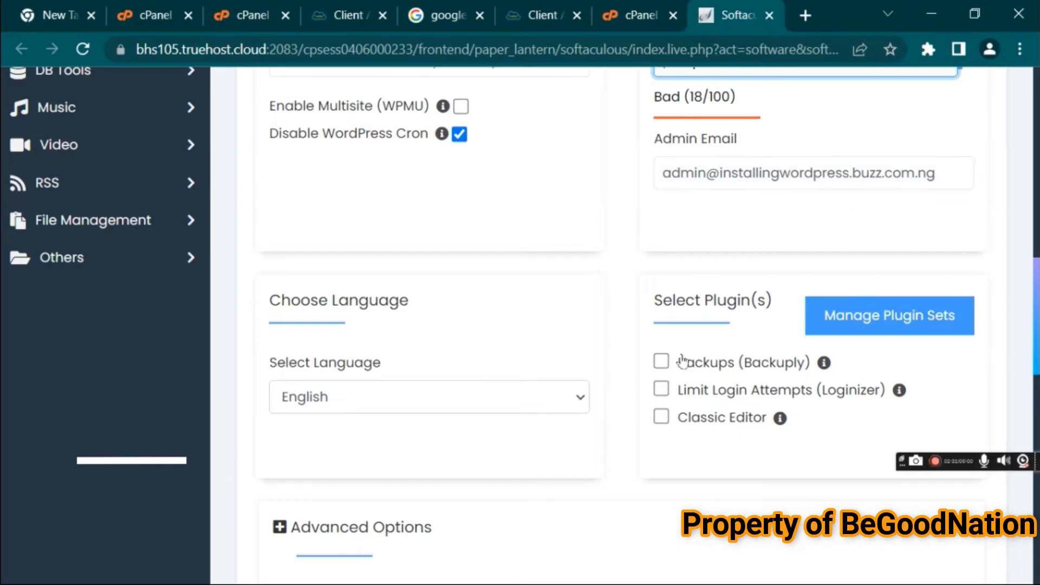
left_click(661, 417)
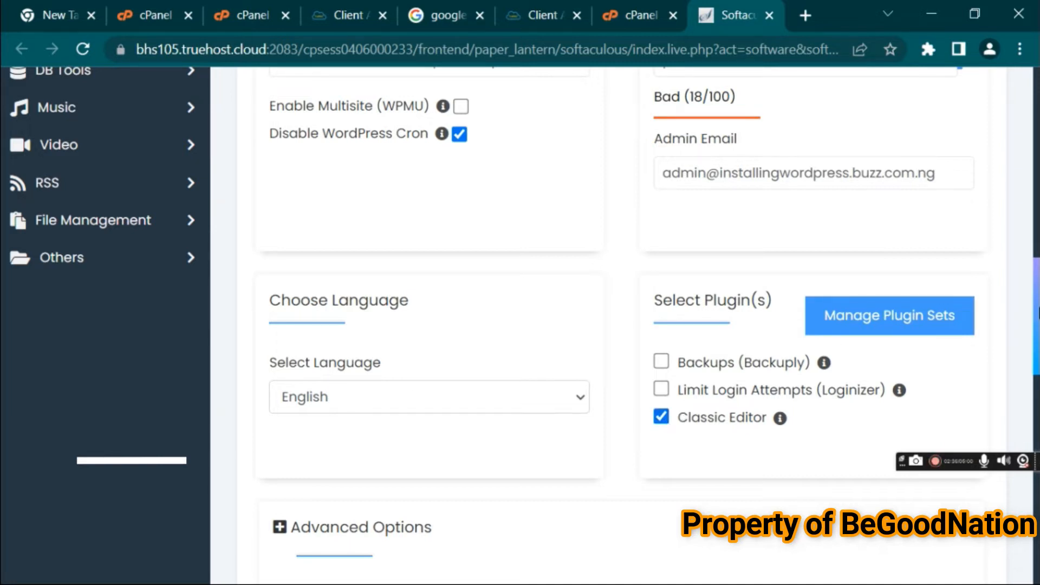
Choose the EPM theme and agree to use its demo images
left_click_drag(1037, 309, 1037, 387)
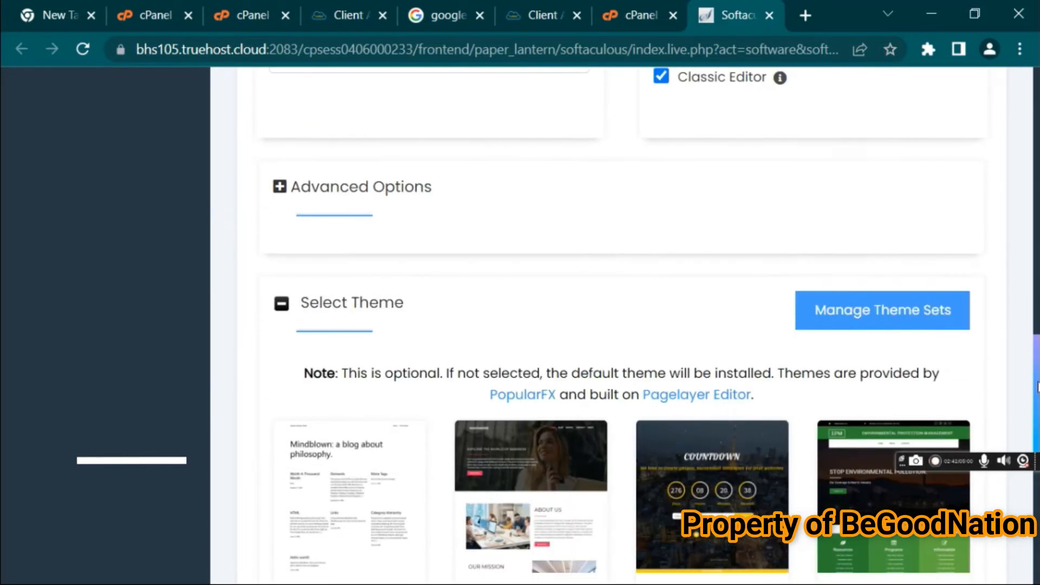
left_click(280, 187)
left_click_drag(1036, 352, 1036, 407)
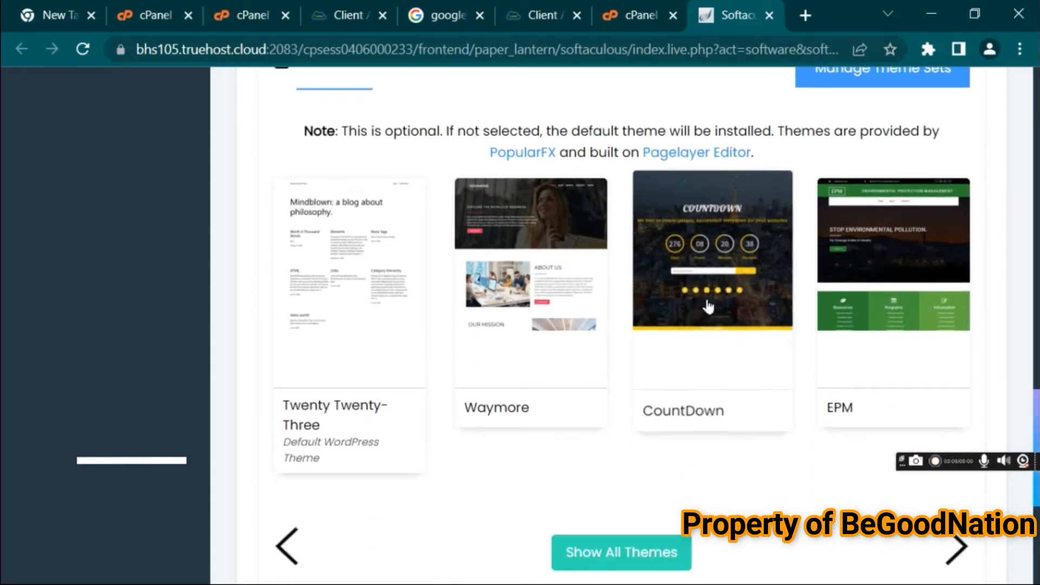
left_click(857, 308)
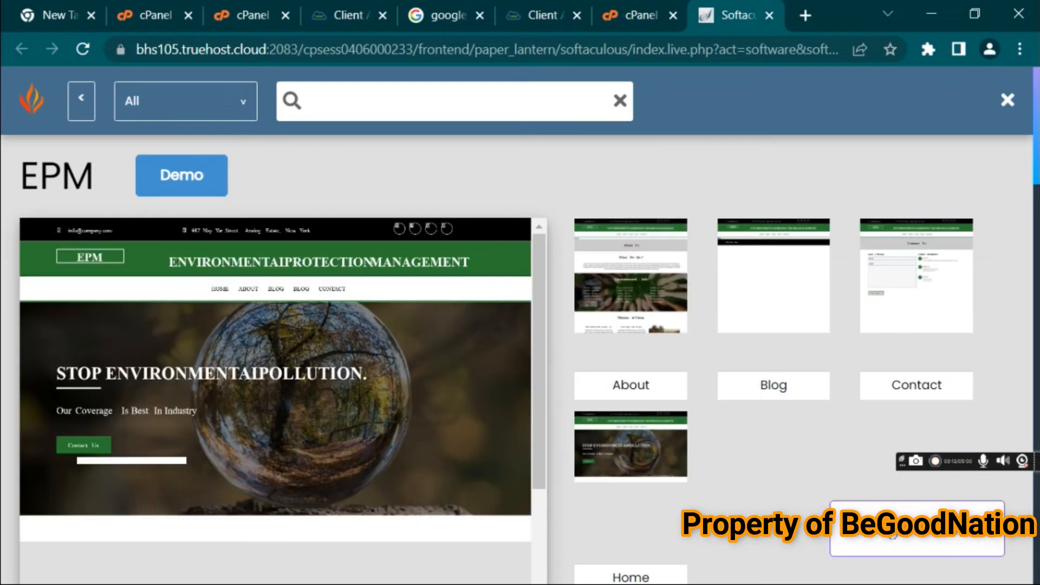
left_click(917, 528)
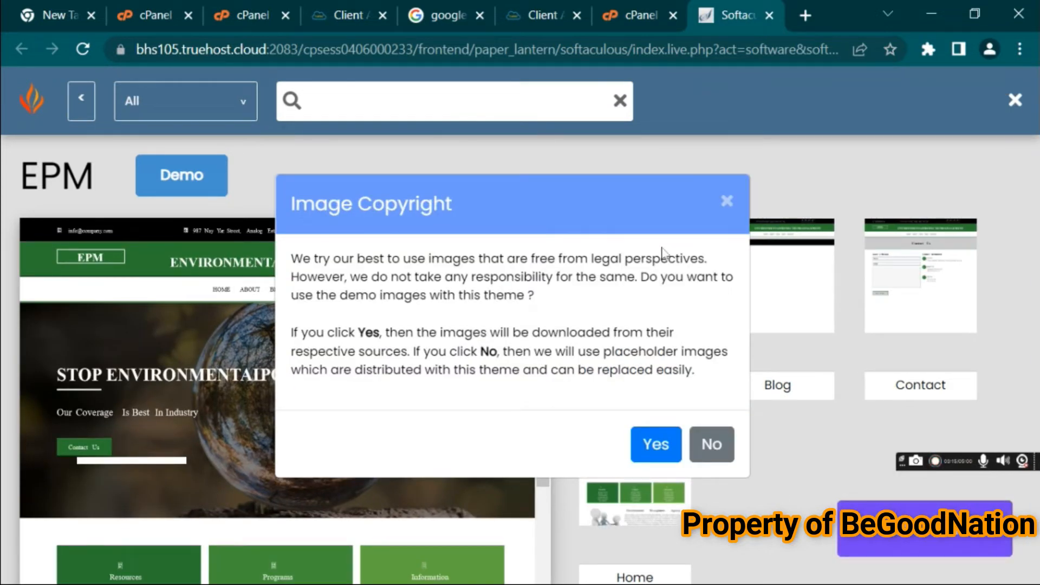
left_click(658, 445)
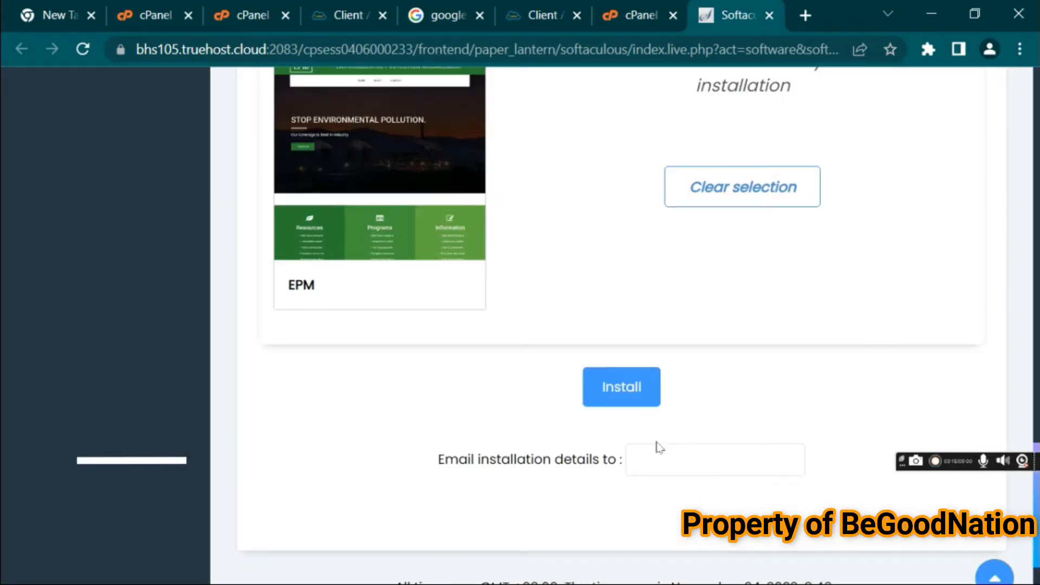
Install WordPress and open the installed site installingwordpress.buzz.com.ng in a new tab
left_click(624, 388)
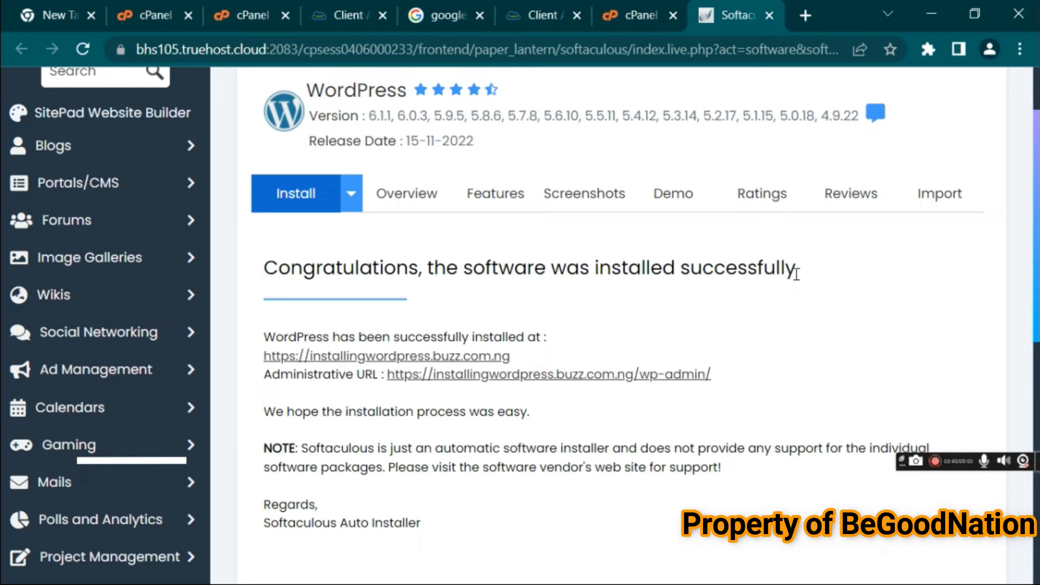
right_click(415, 356)
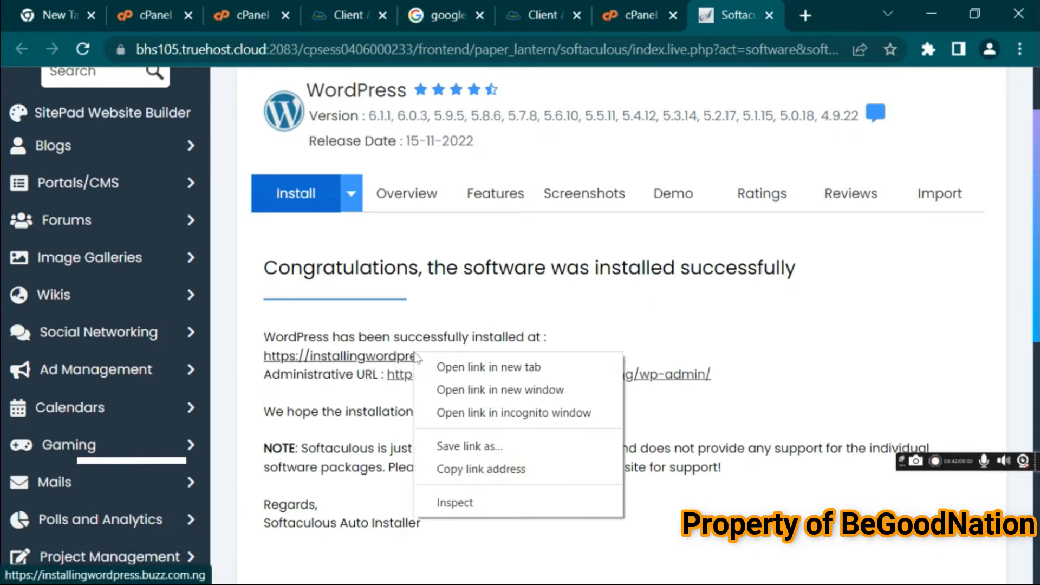
left_click(452, 373)
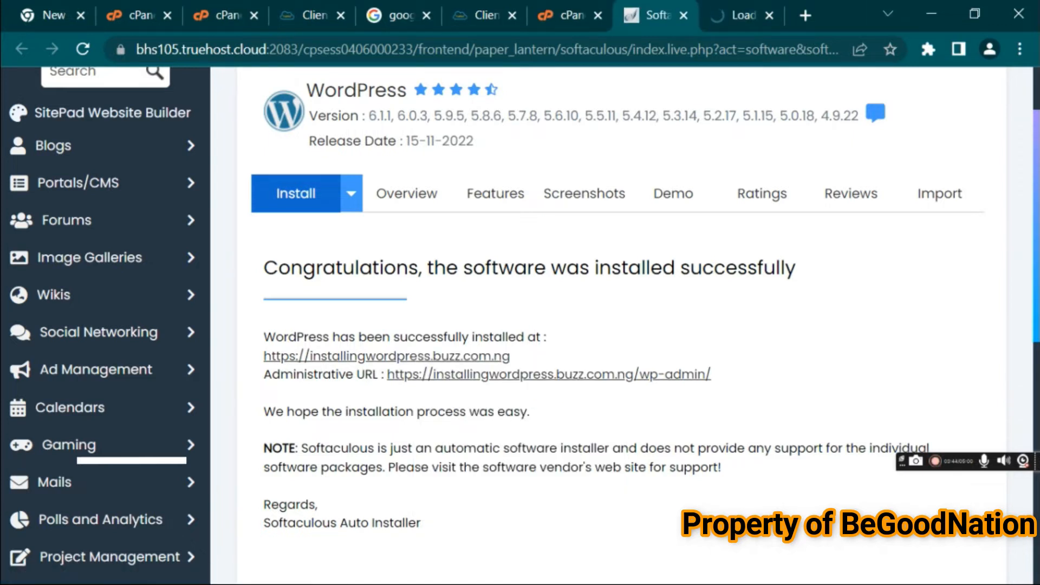
left_click(739, 15)
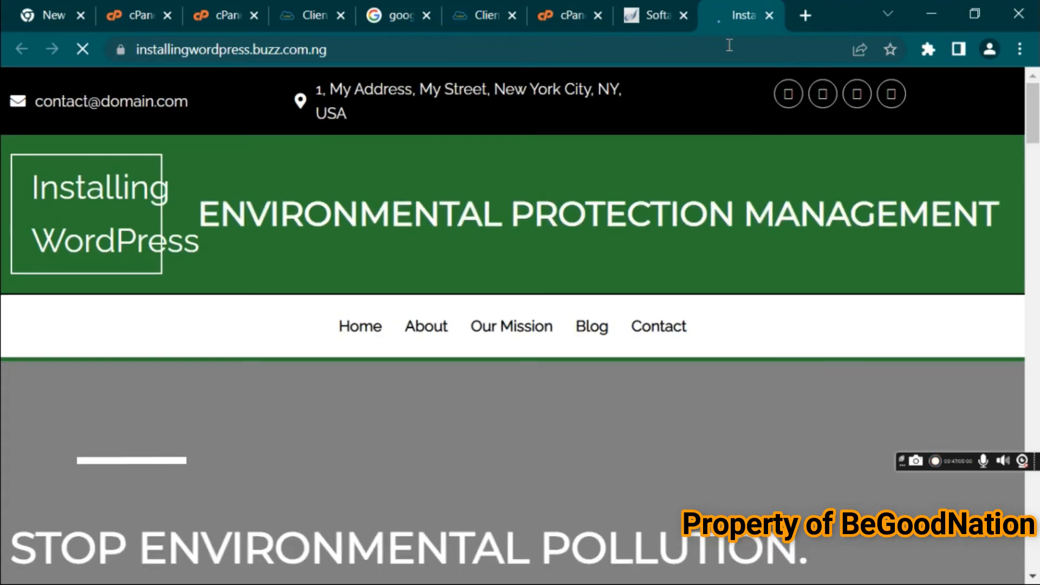
left_click_drag(1034, 120, 1035, 73)
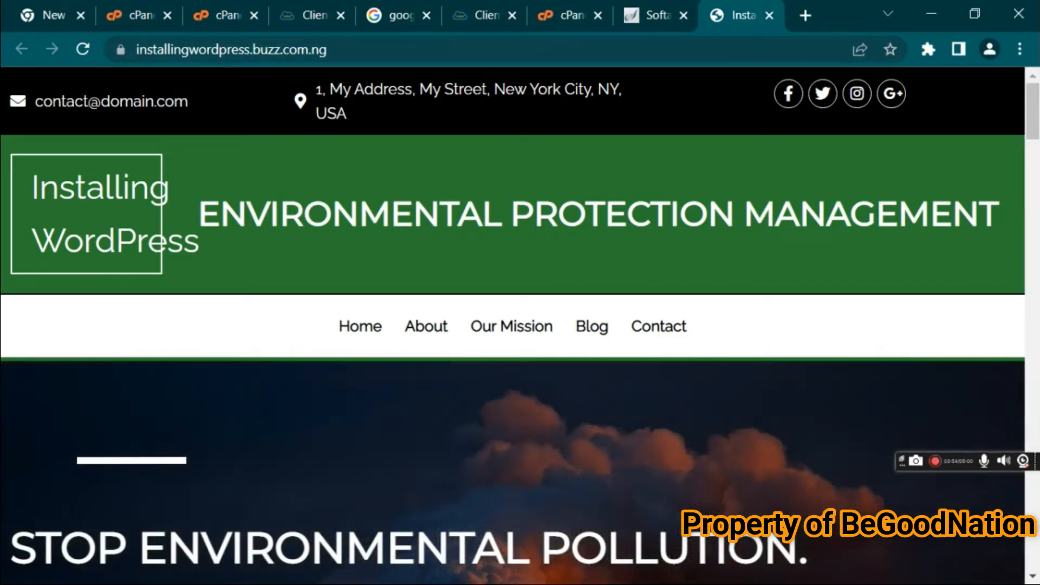
Open the WordPress Administrative URL in a new tab to reach the admin dashboard
left_click(654, 17)
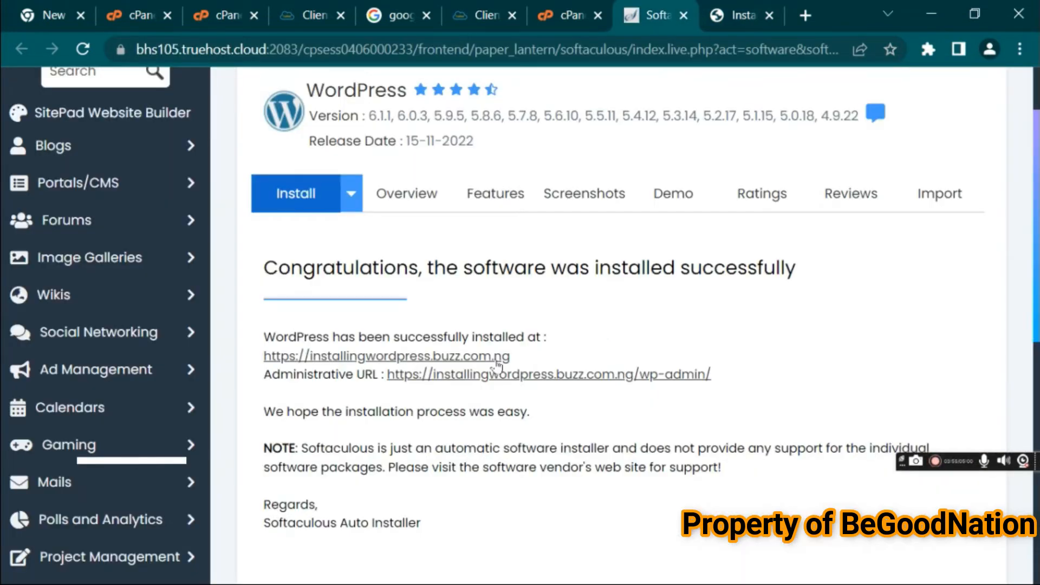
right_click(501, 380)
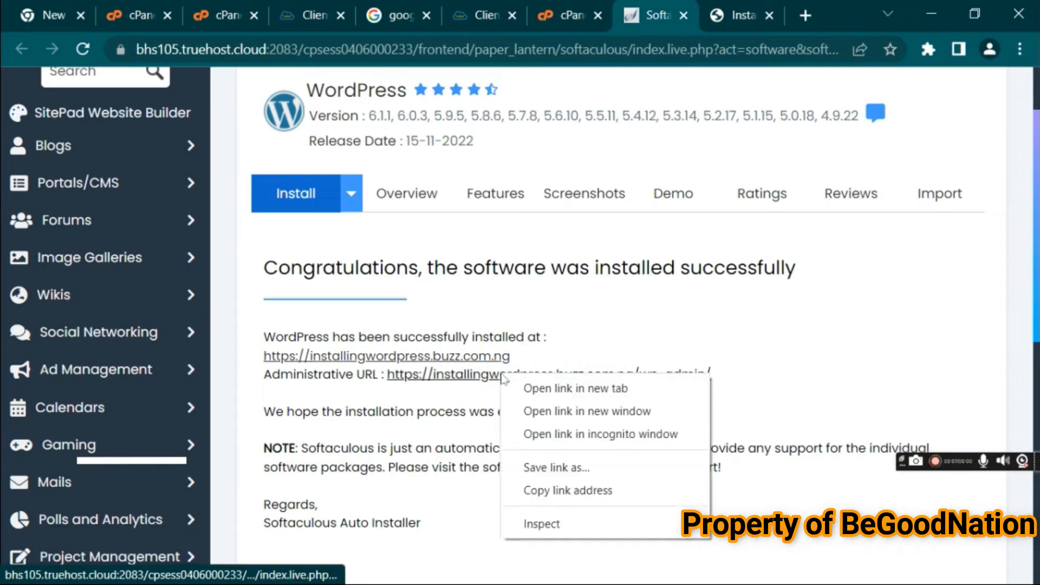
left_click(544, 388)
left_click(747, 16)
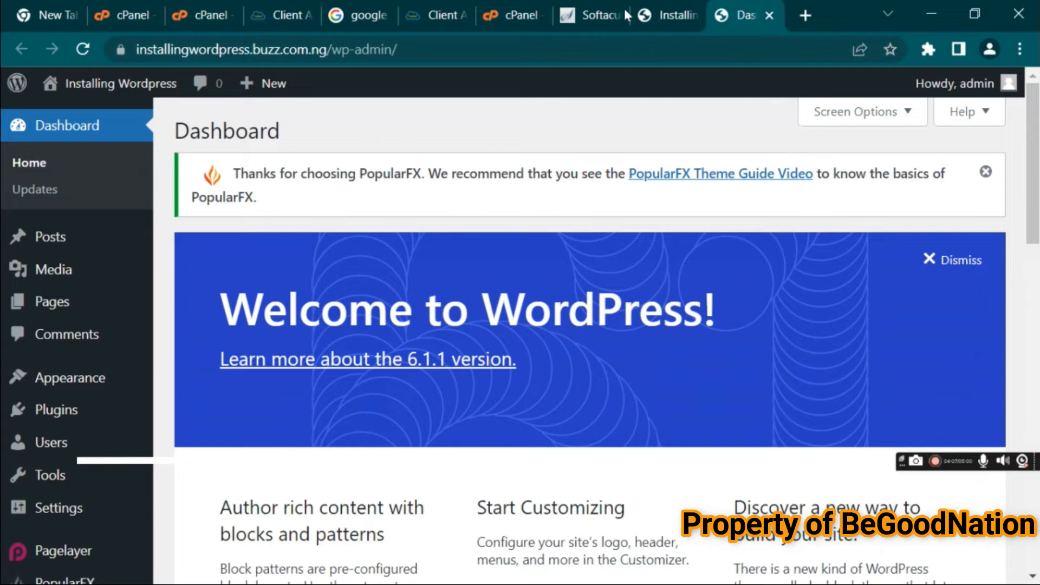
left_click(594, 12)
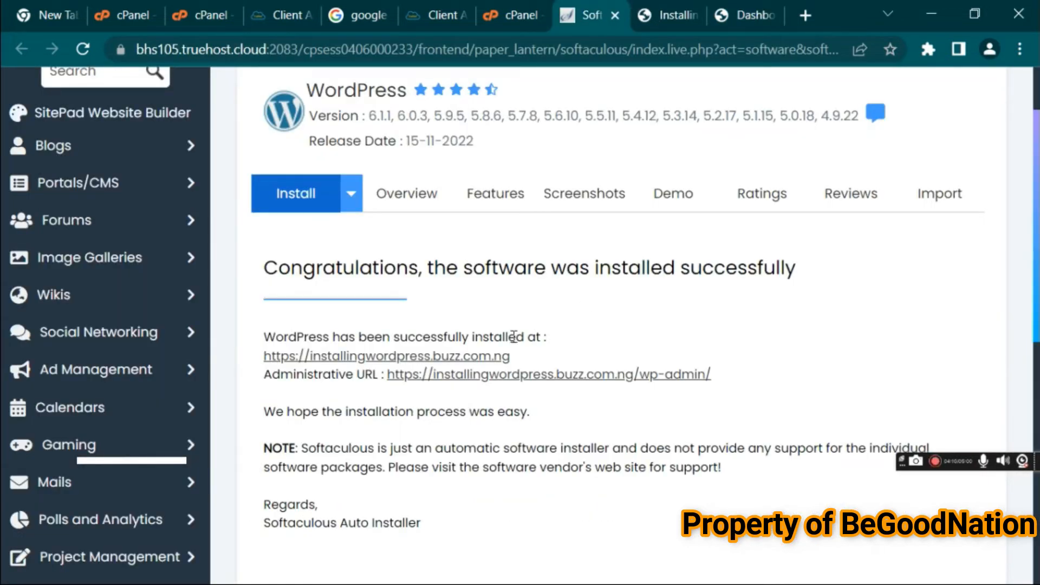
left_click(761, 12)
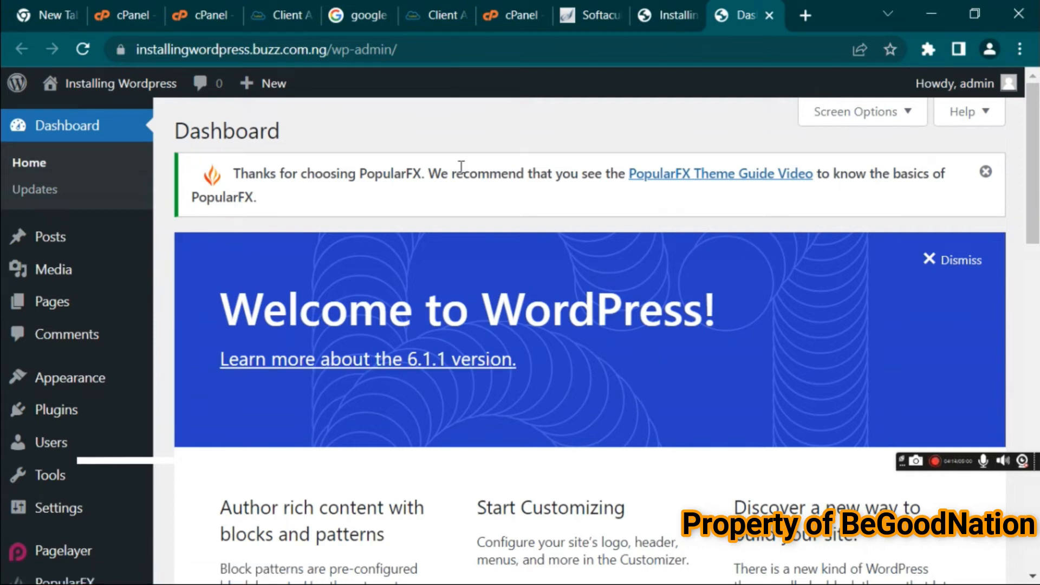
left_click(66, 239)
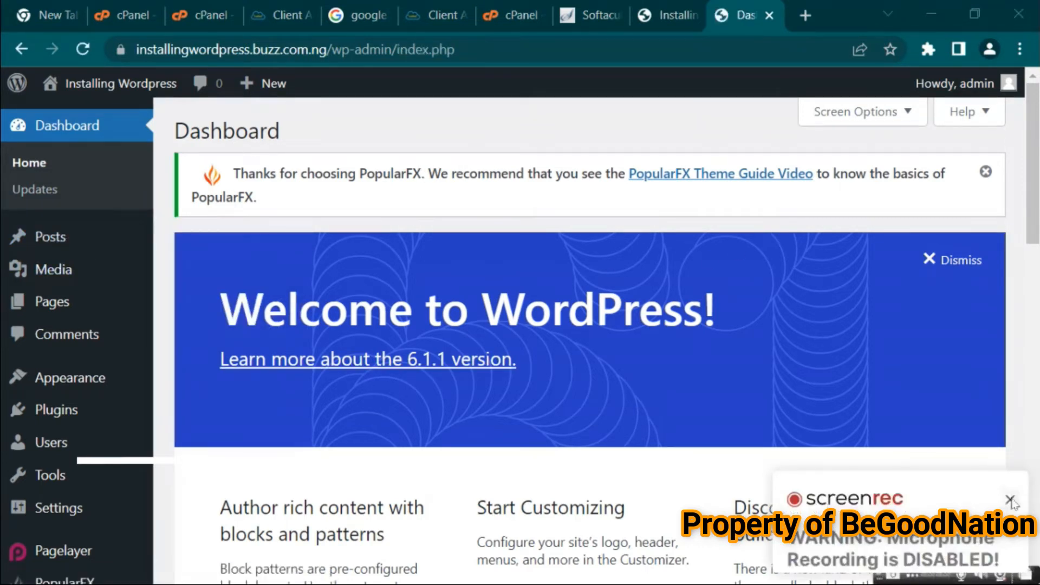
left_click(1010, 500)
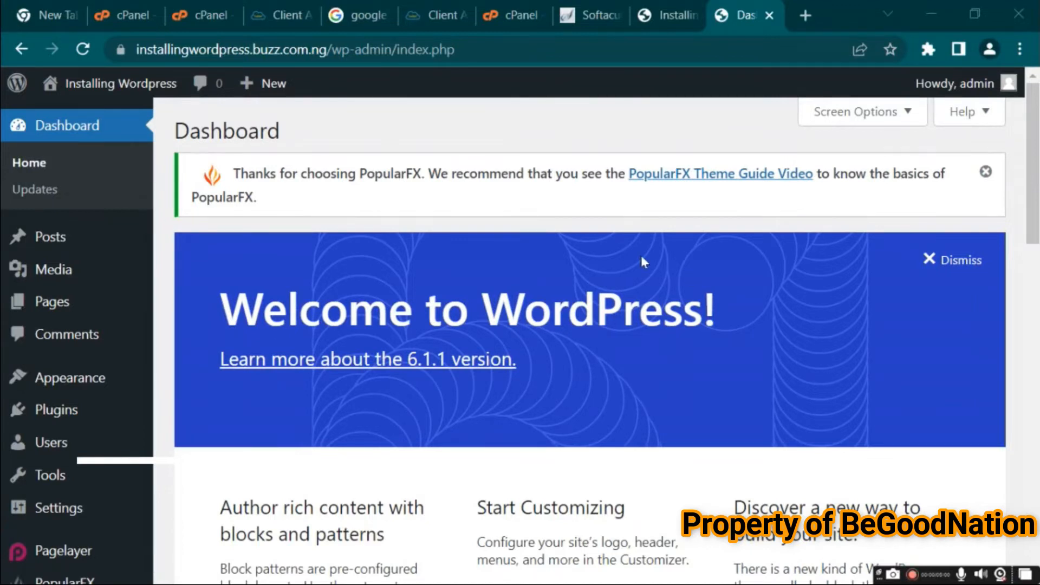
mouse_move(1033, 209)
left_mouse_down()
mouse_move(1033, 226)
mouse_move(1033, 198)
mouse_move(1037, 542)
mouse_move(1017, 146)
left_mouse_up()
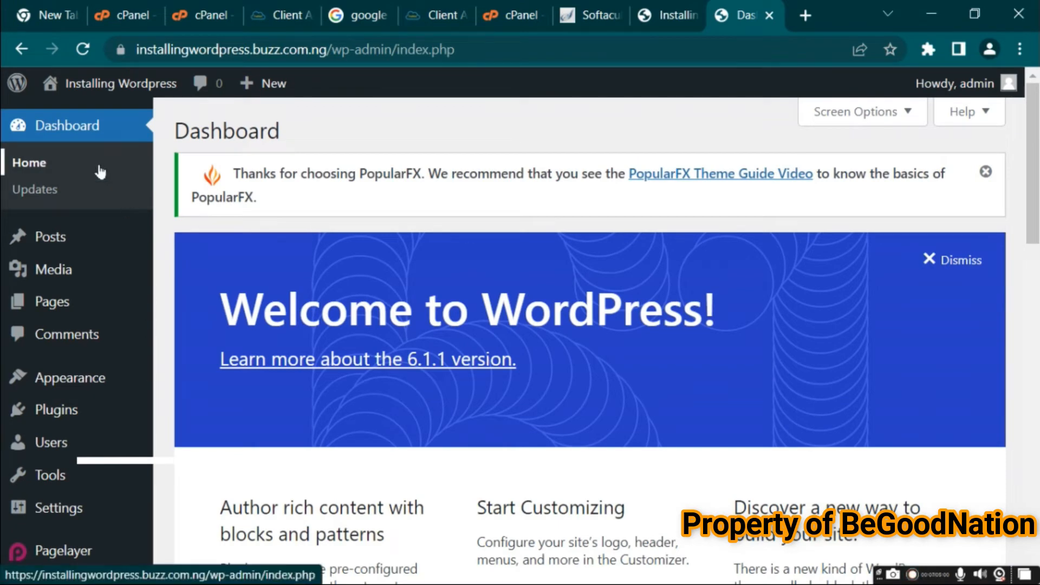
mouse_move(84, 450)
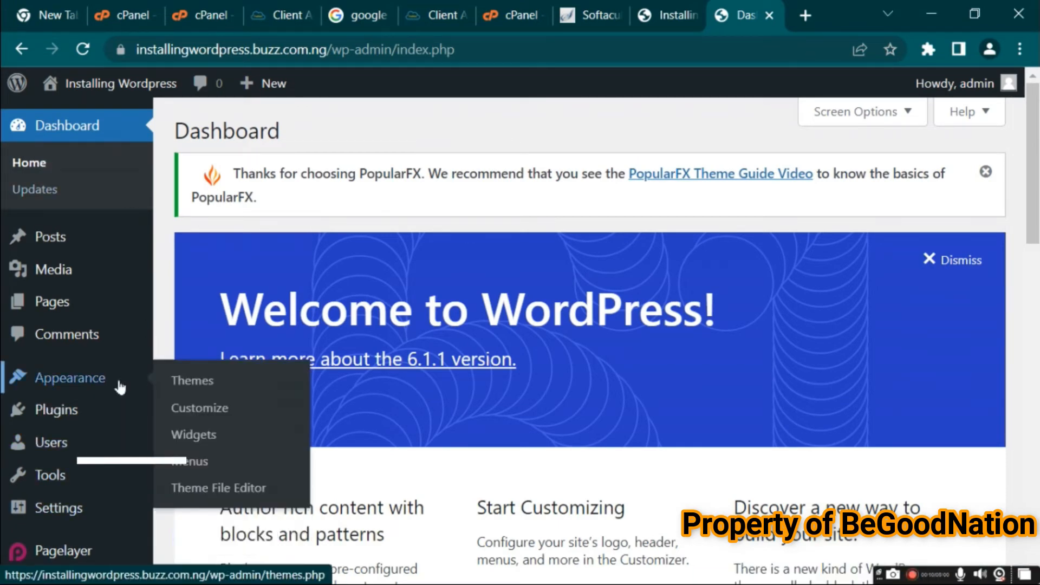
mouse_move(1038, 181)
left_mouse_down()
mouse_move(1038, 536)
mouse_move(1033, 79)
left_mouse_up()
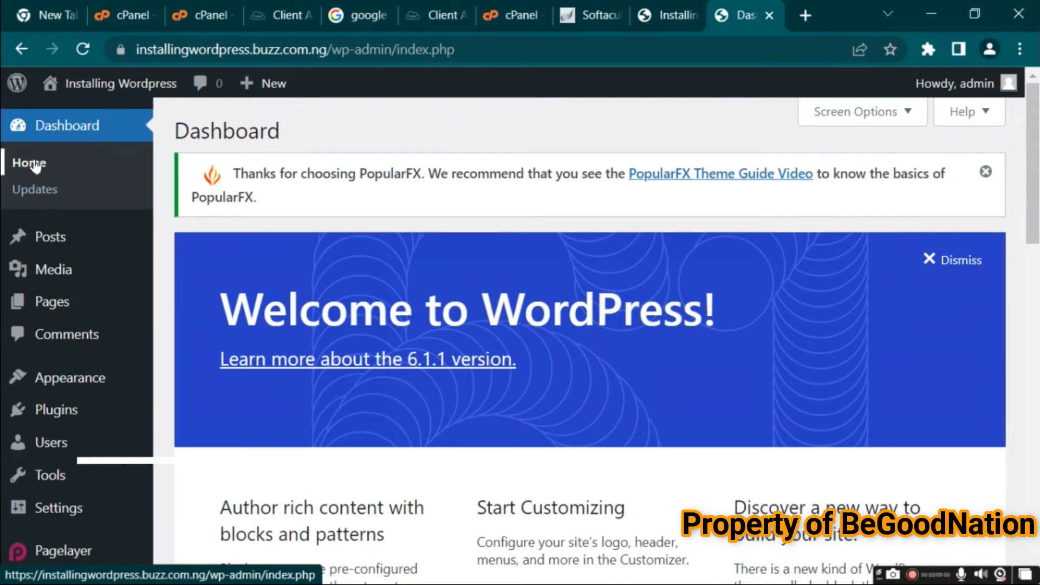
Dismiss the PopularFX theme notice and the Welcome to WordPress panel on the dashboard
left_click(986, 171)
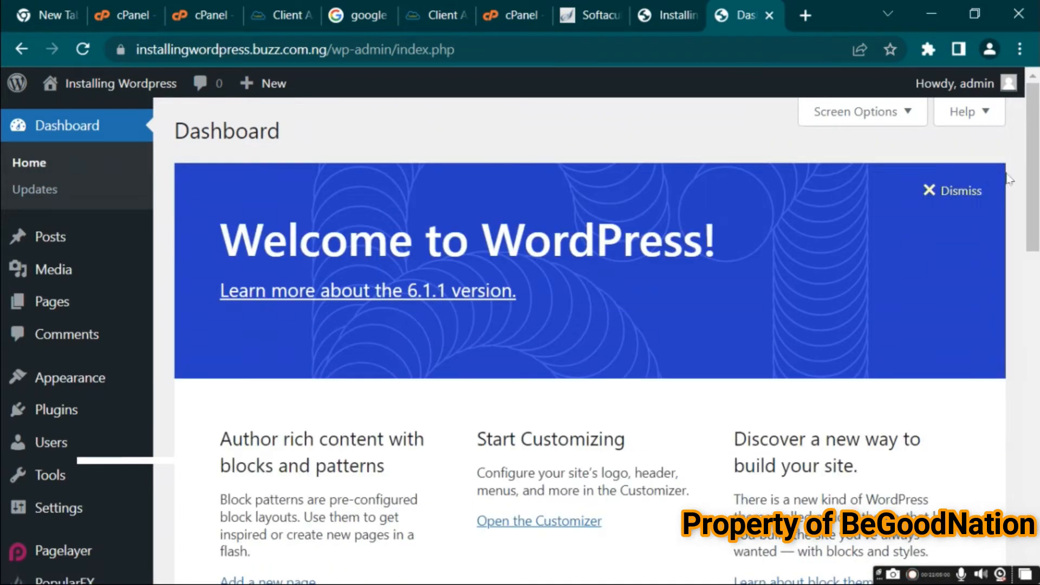
left_click(963, 196)
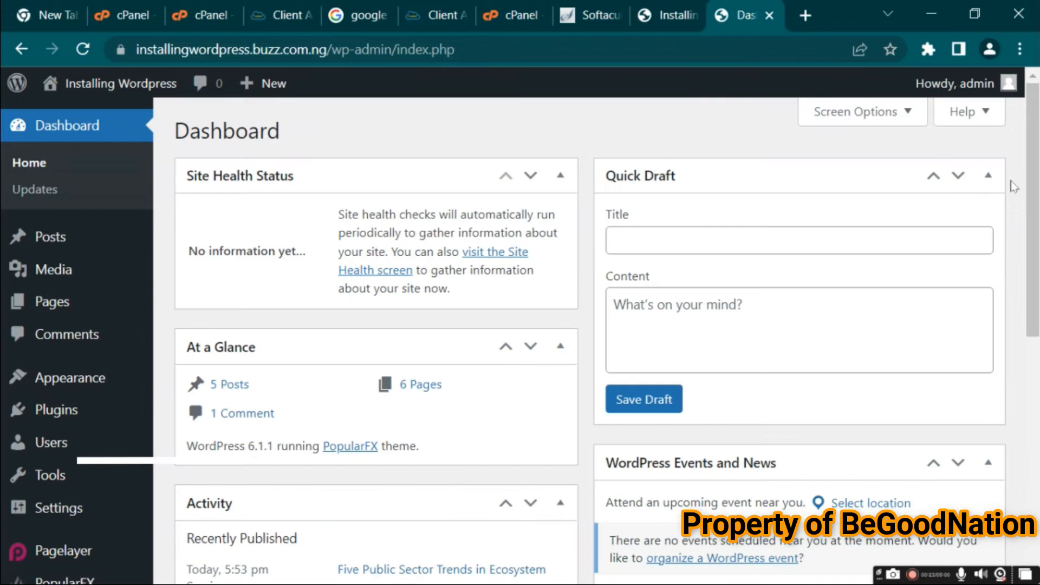
left_click_drag(1035, 176, 1033, 181)
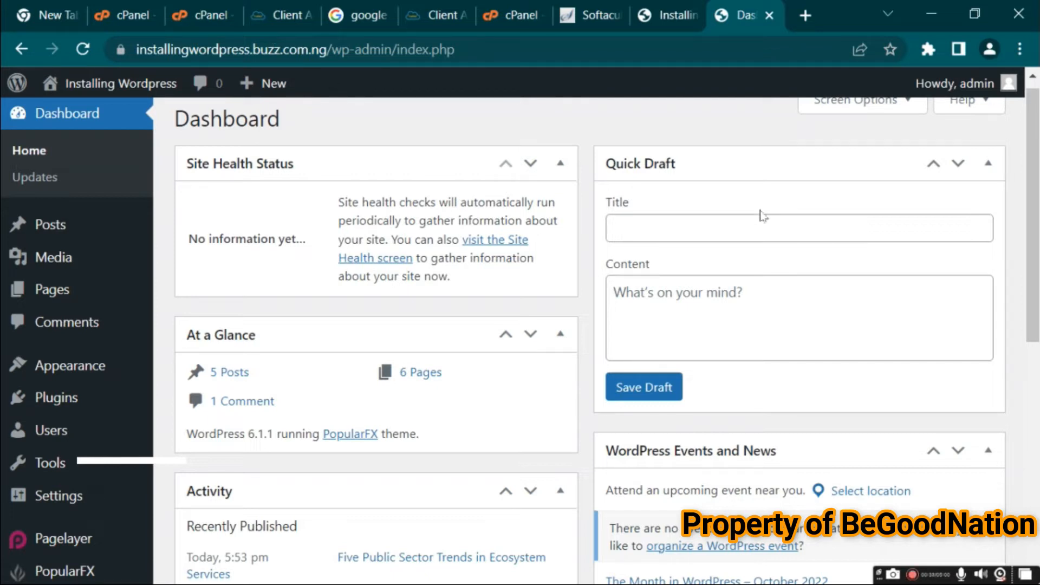
Move the WordPress Events and News widget into the left column below At a Glance
left_click(764, 234)
left_click(746, 316)
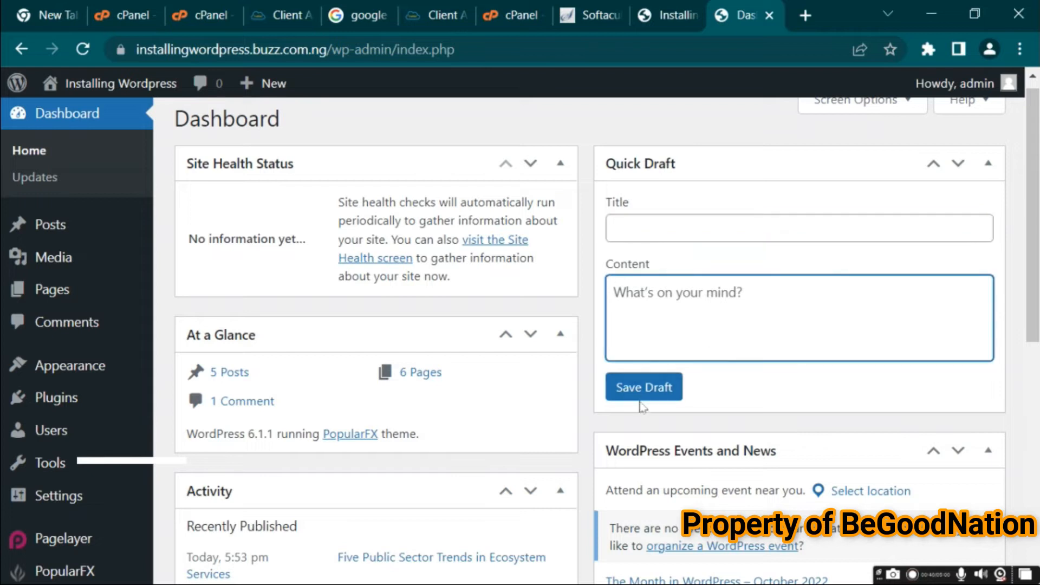
scroll(785, 360, "down", 4)
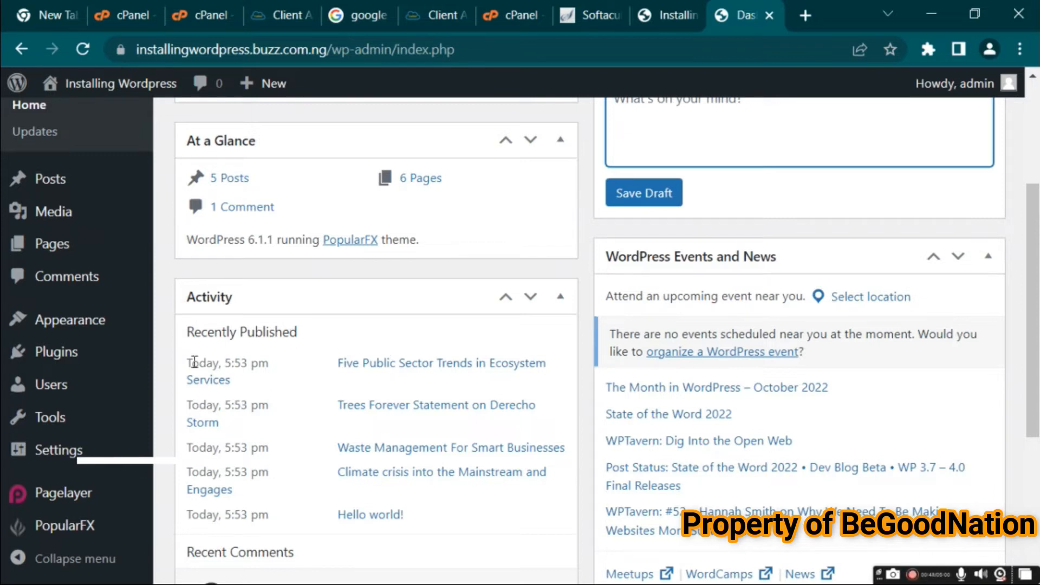
left_click_drag(1035, 377, 1038, 512)
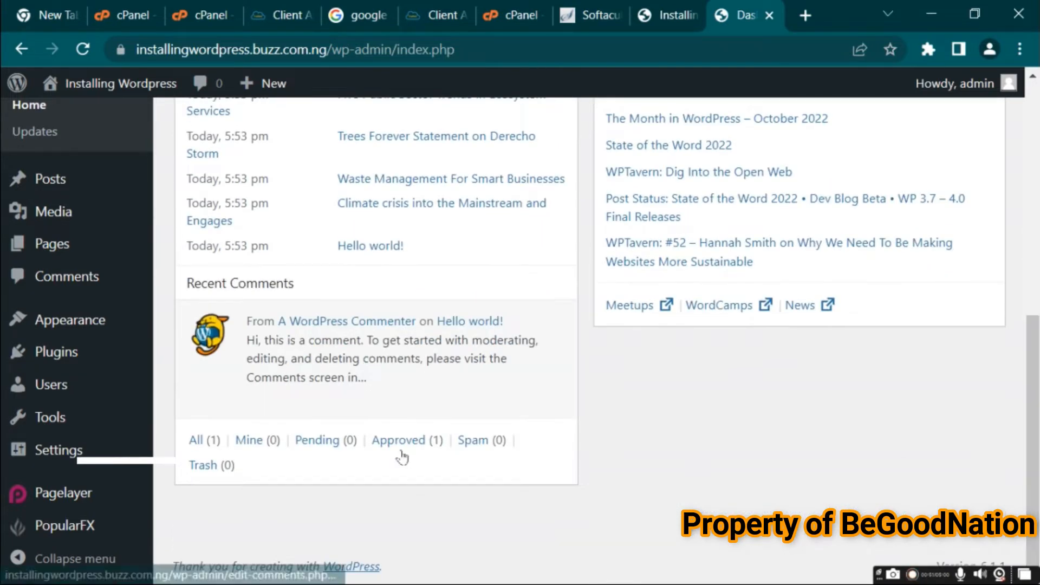
left_click_drag(1024, 385, 1028, 265)
left_click_drag(838, 222, 412, 283)
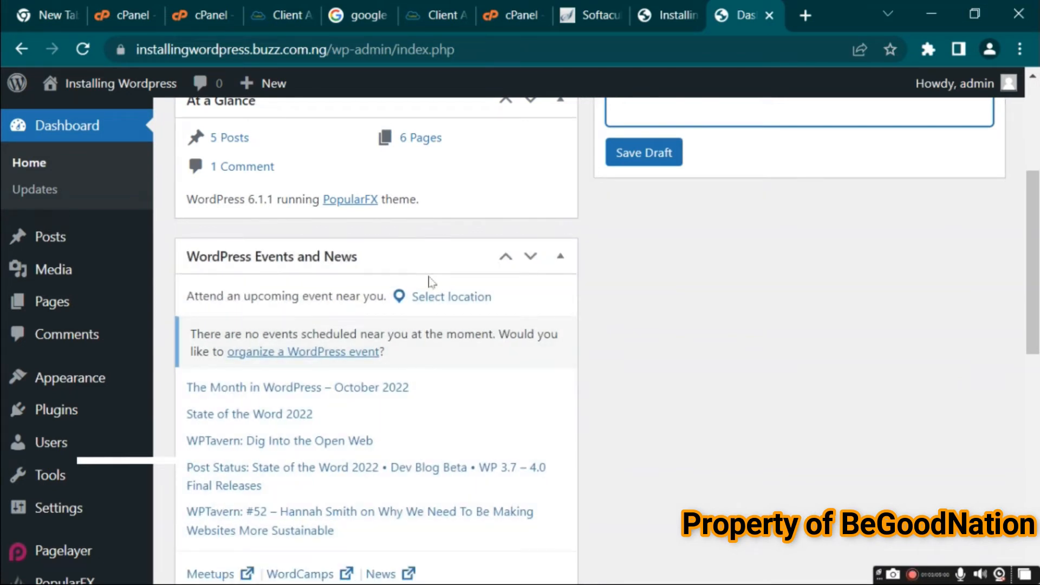
Open the WordPress Updates page and review the core, plugin and theme update status
left_click(36, 190)
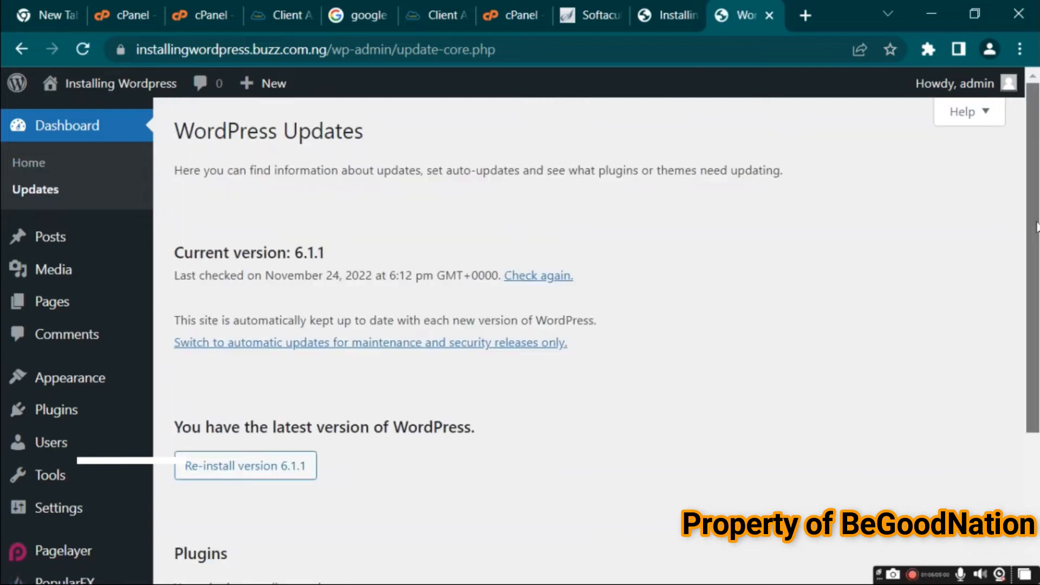
scroll(1036, 226, "down", 1)
left_click_drag(1038, 370, 1029, 467)
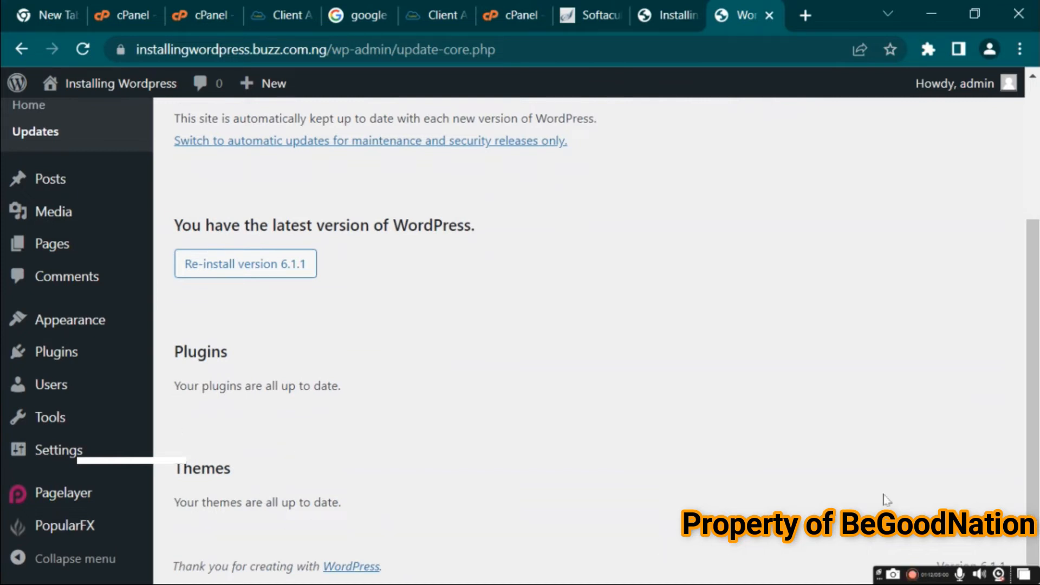
left_click_drag(1025, 451, 1022, 314)
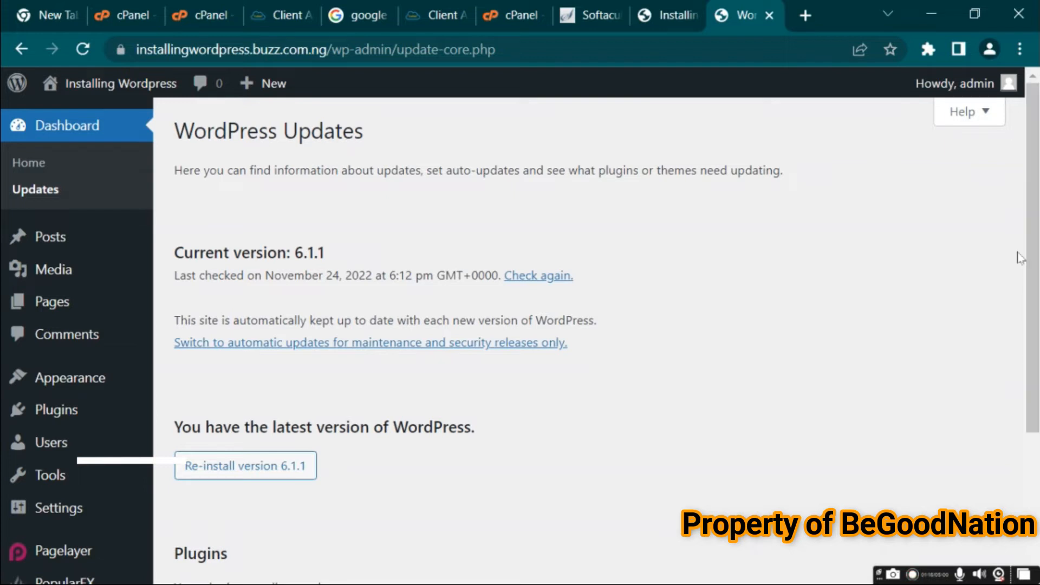
left_click_drag(1035, 258, 1034, 392)
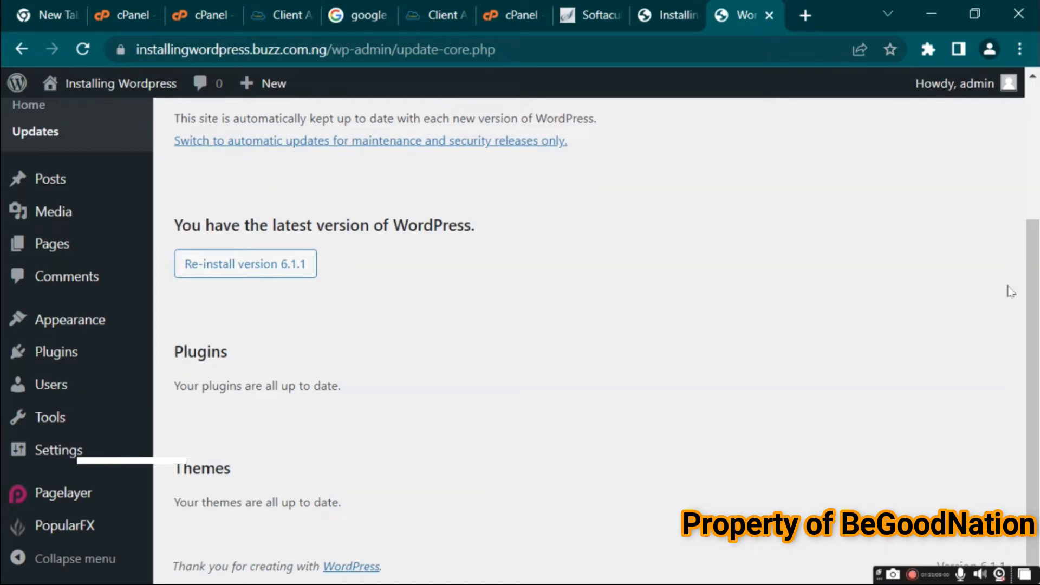
Open the Posts list and look through the installed demo posts
left_click(60, 184)
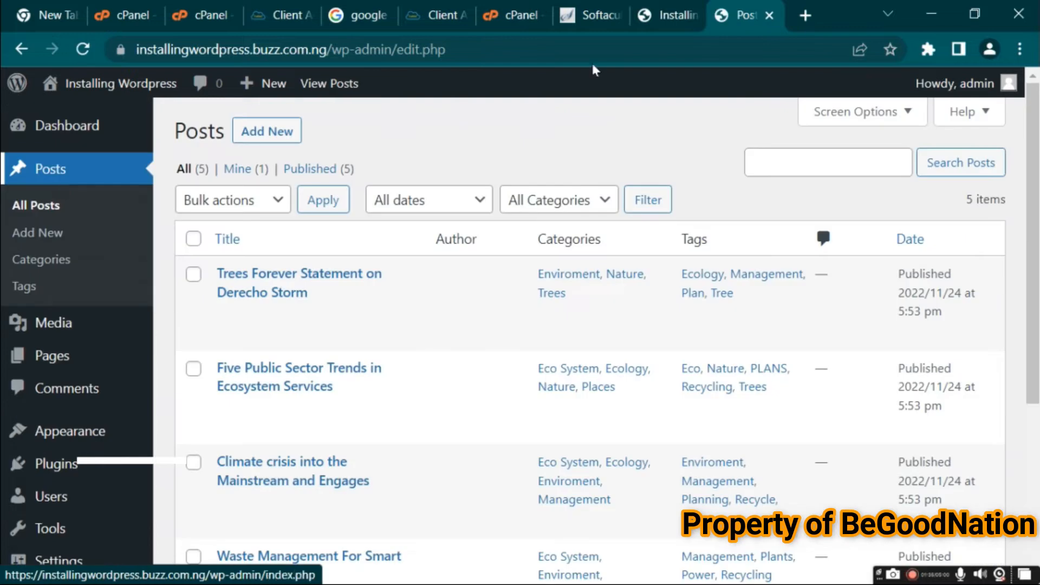
scroll(1032, 202, "down", 3)
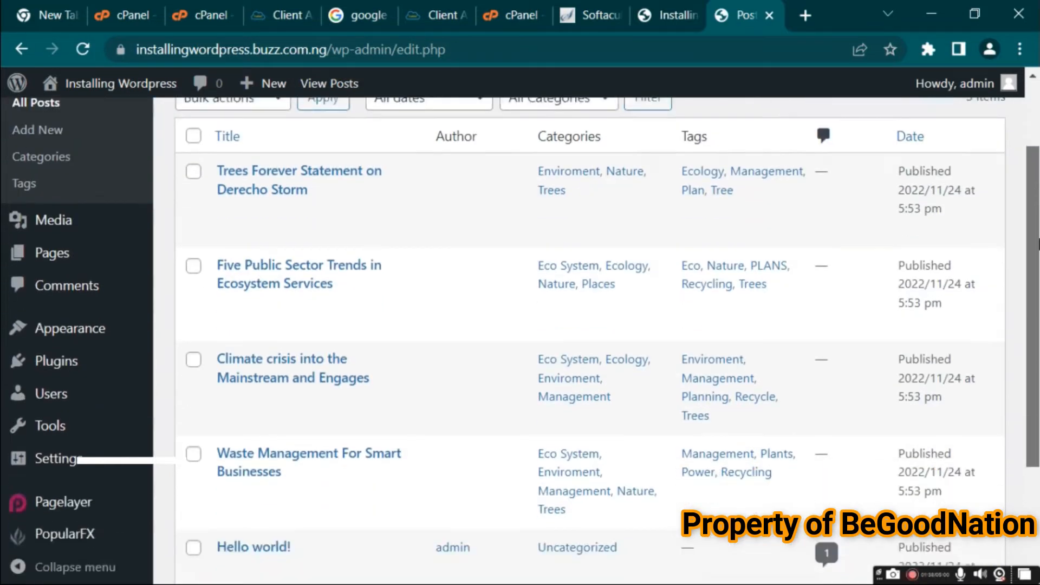
scroll(1032, 202, "up", 3)
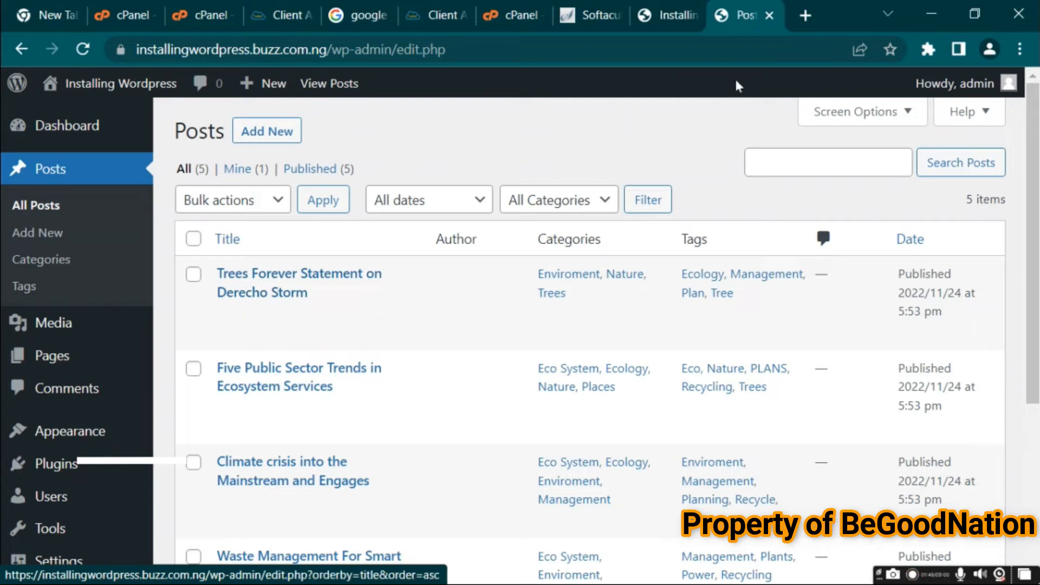
Open the site's front end in a new tab, view its Blog page, and compare it with the Posts list
right_click(82, 116)
left_click(106, 126)
left_click(740, 14)
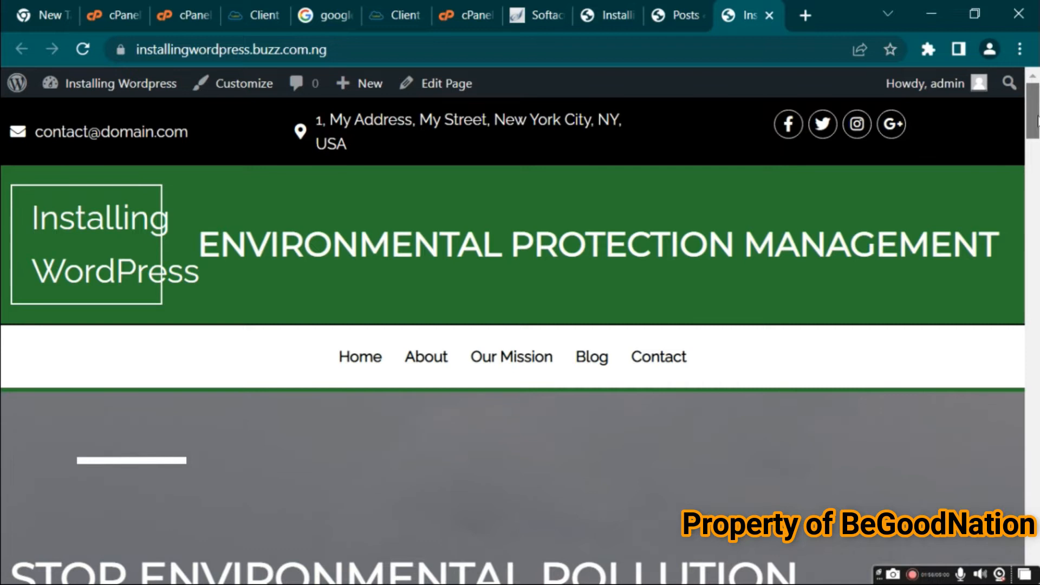
left_click_drag(1038, 120, 1013, 84)
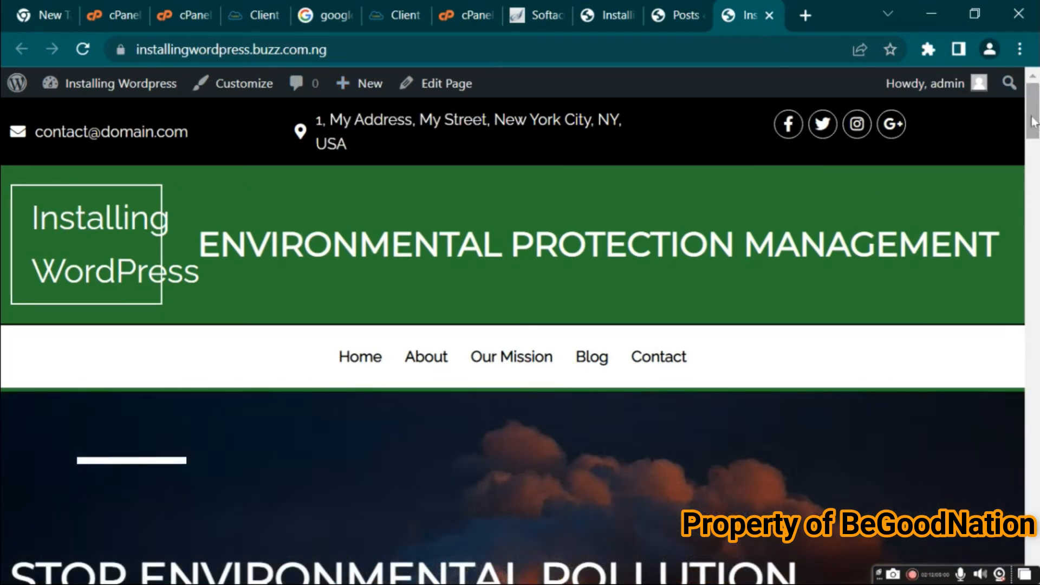
scroll(1032, 122, "down", 1)
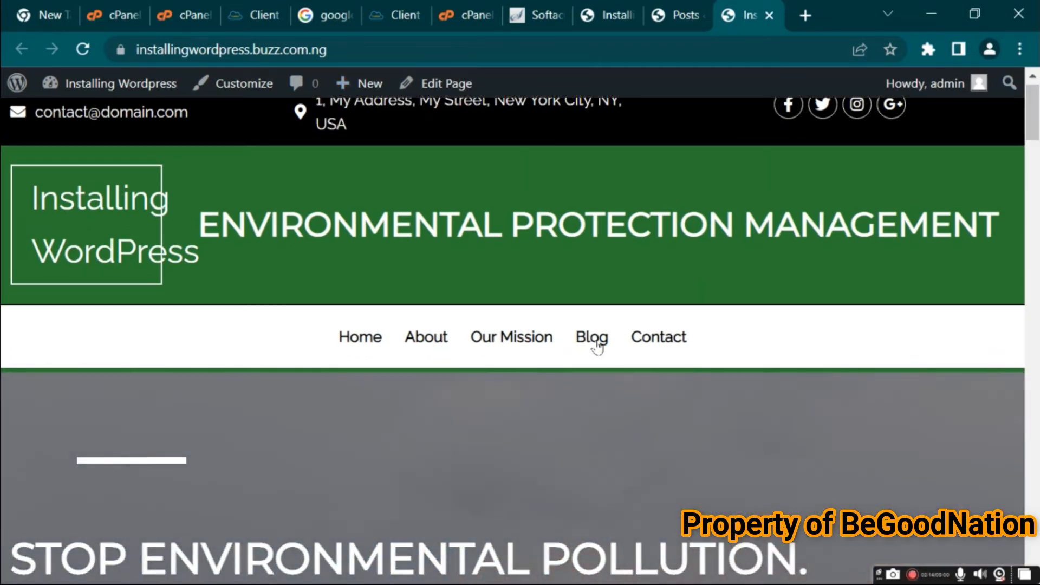
left_click(596, 345)
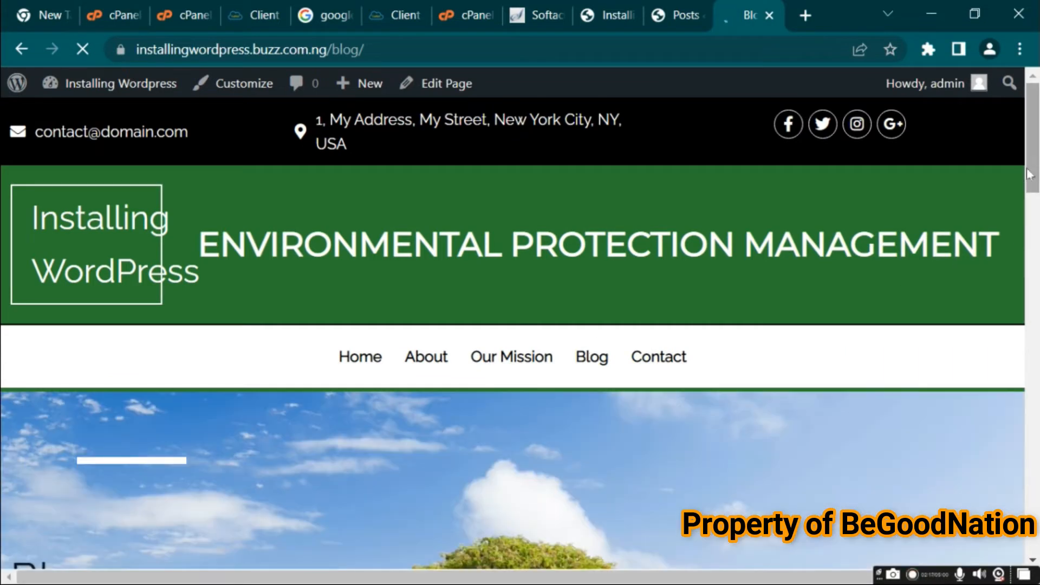
left_click_drag(1031, 173, 1032, 339)
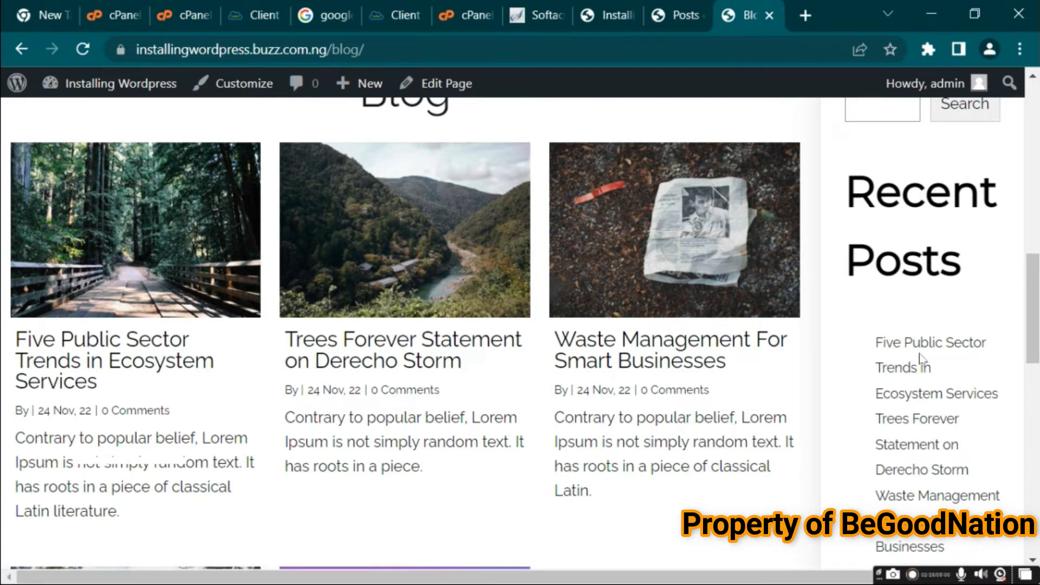
left_click(688, 16)
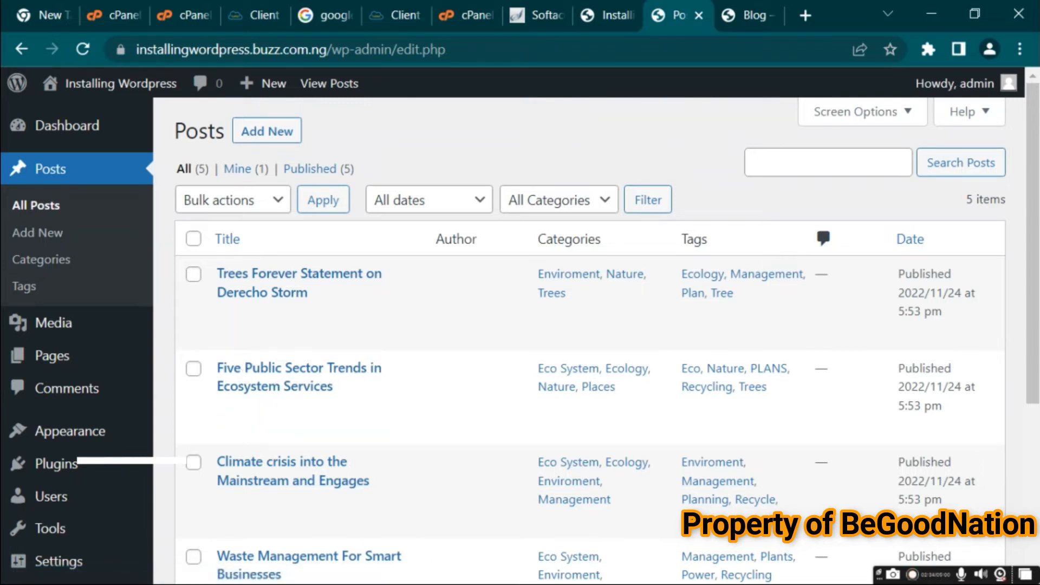
left_click(745, 15)
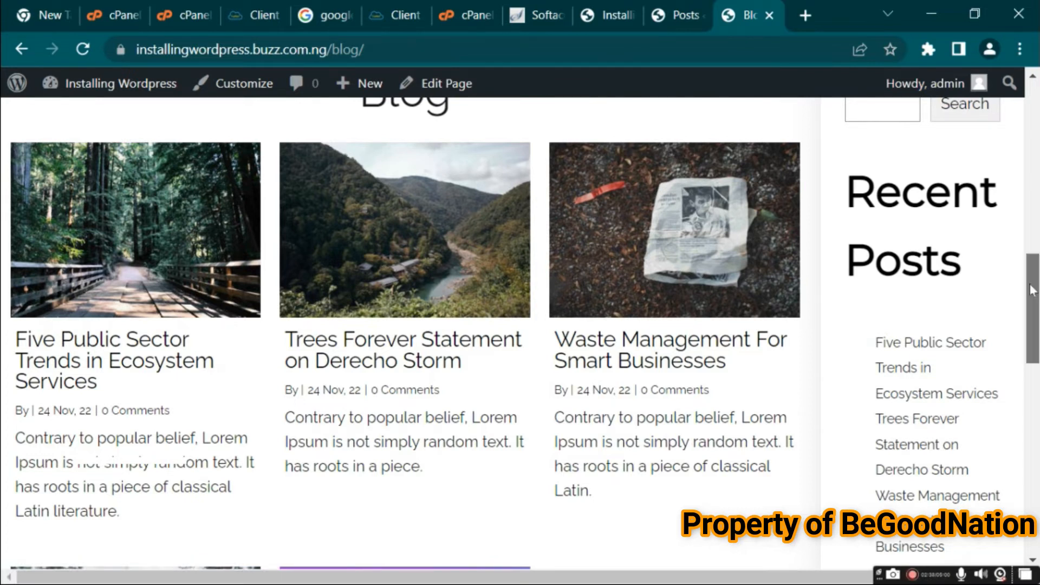
Open the post Categories page and enter music as both the name and slug of a new category
scroll(1032, 290, "up", 2)
left_click(680, 15)
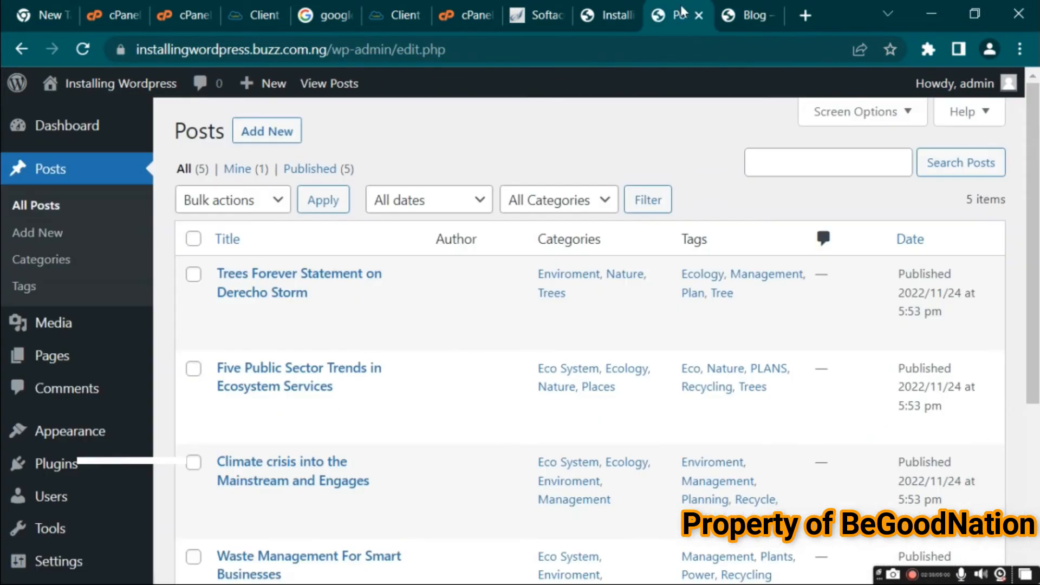
left_click(41, 262)
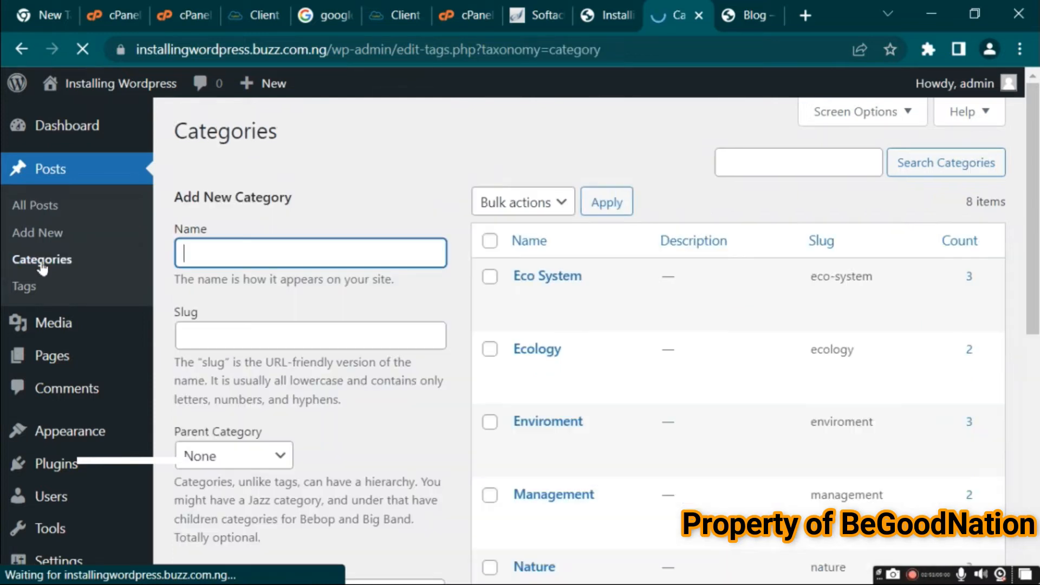
type(",usic")
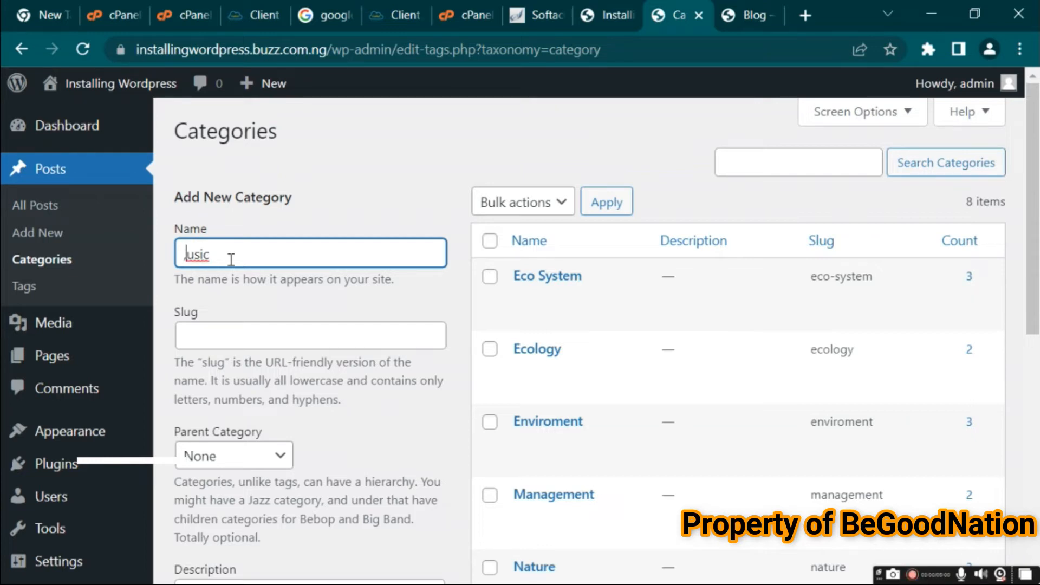
type("m")
left_click(211, 347)
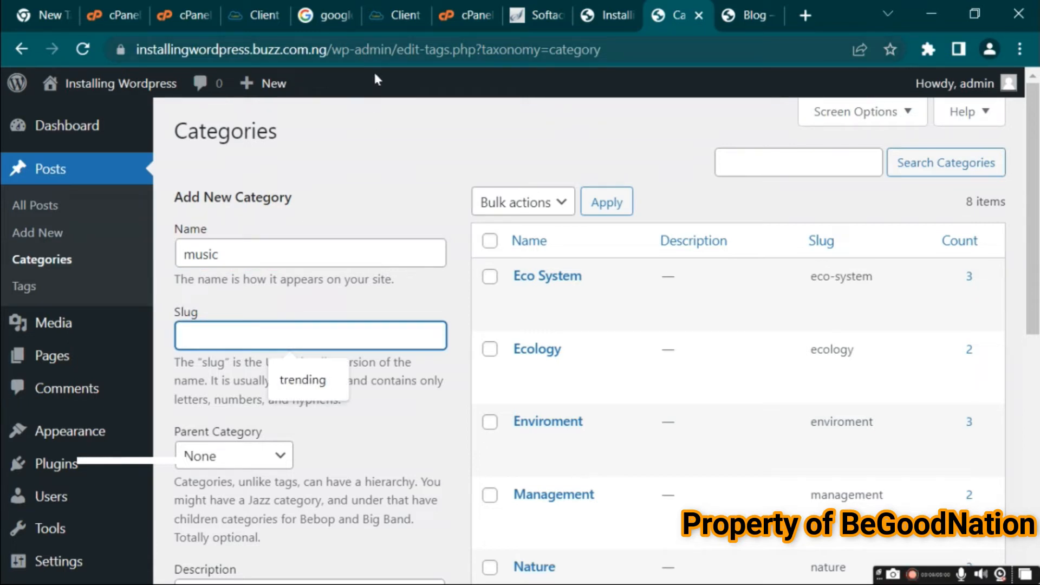
type("music")
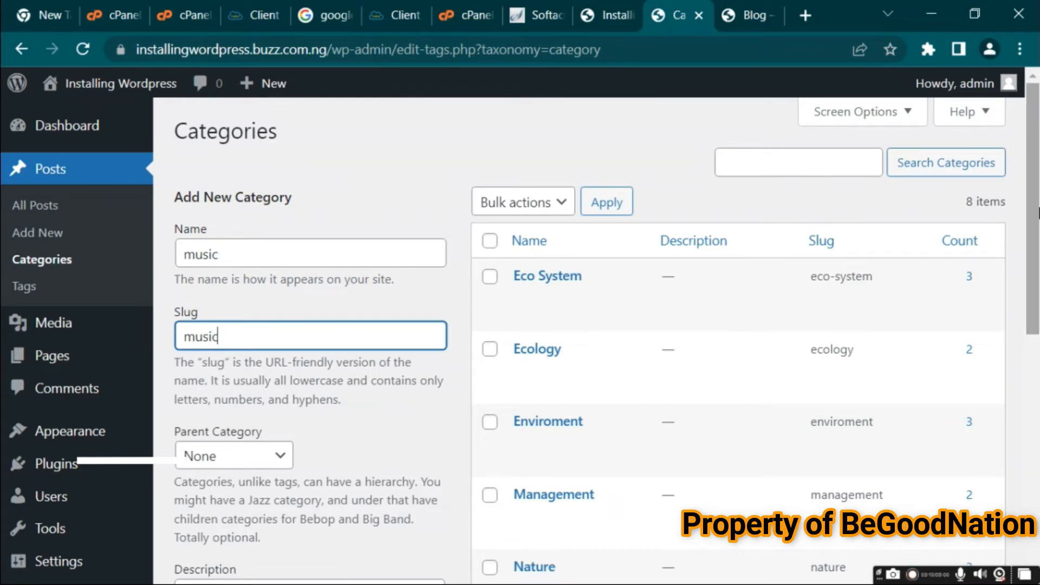
Give the new category the description 'This is for music category' and add it
left_click_drag(1037, 213, 933, 364)
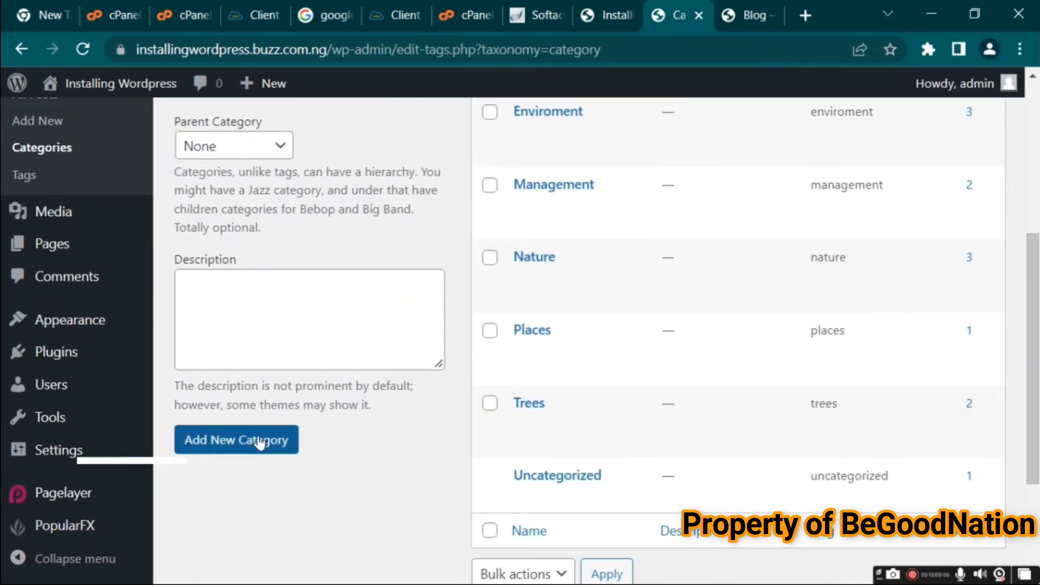
left_click(285, 349)
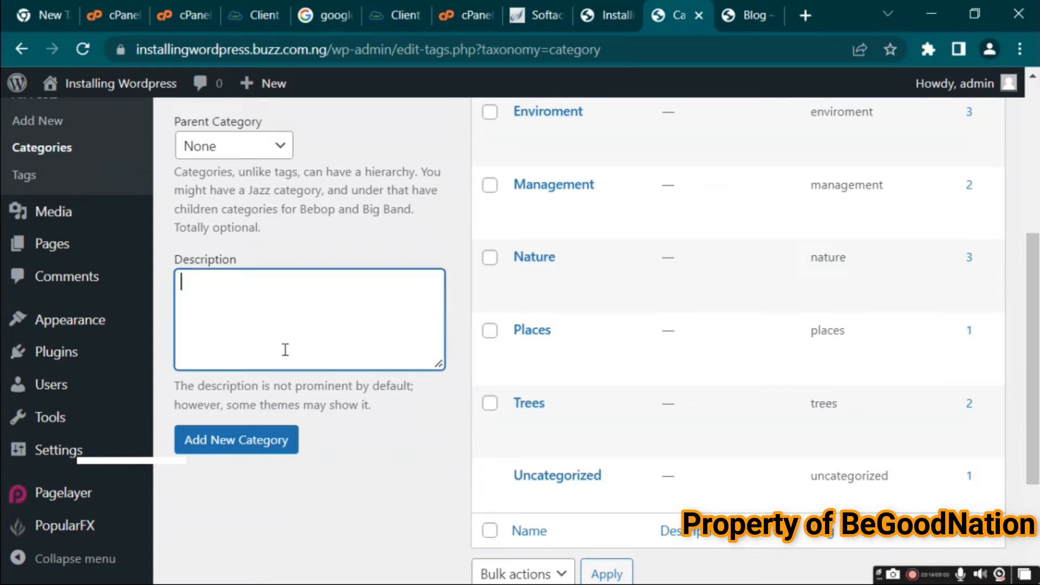
type("This fis is for music c")
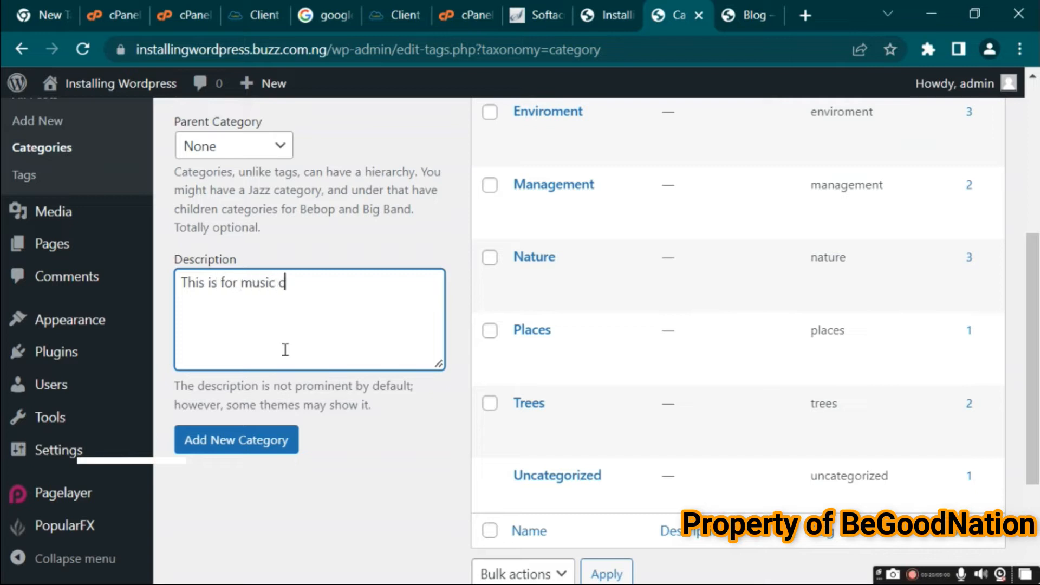
type("ategory")
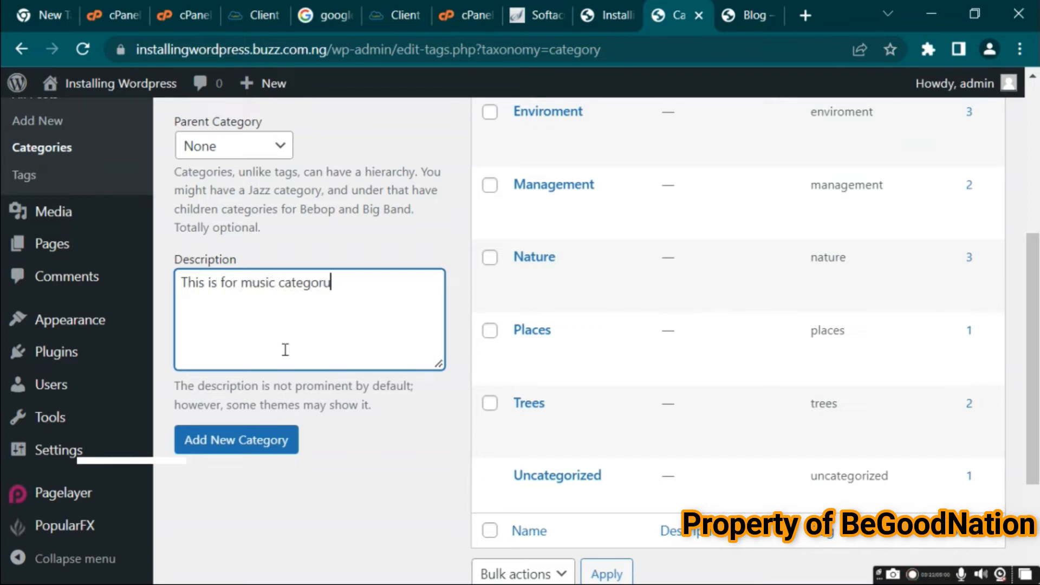
left_click(258, 443)
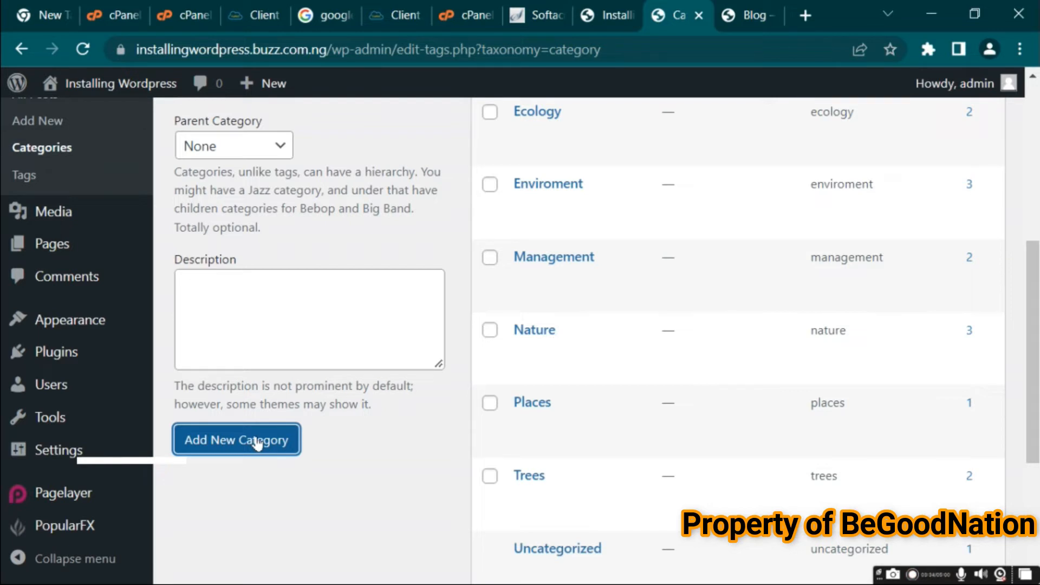
left_click_drag(1029, 354, 1029, 194)
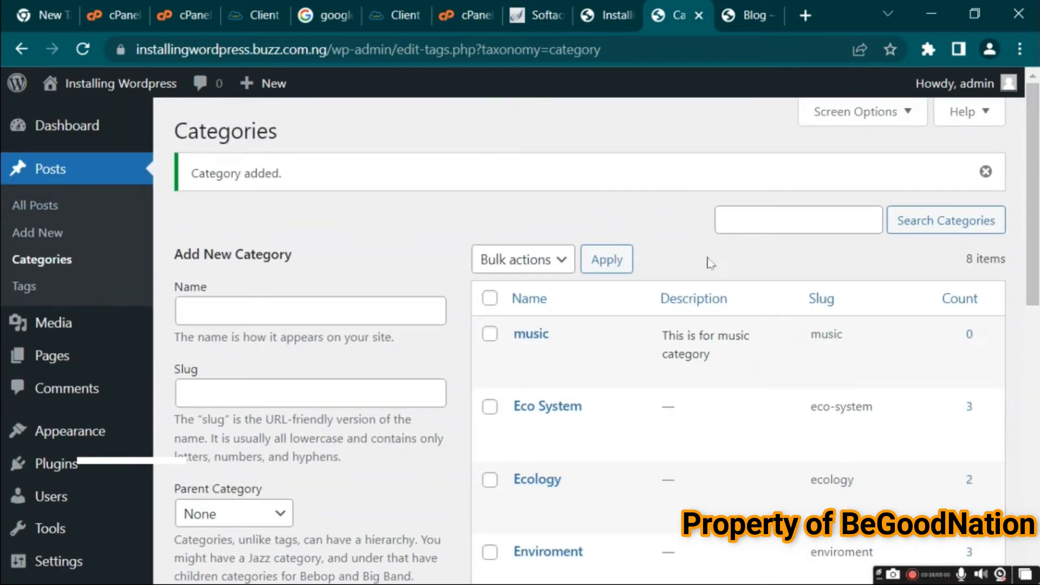
Open the music category's front-end archive in a new tab and compare its address with the Blog page
mouse_move(538, 336)
right_click(577, 379)
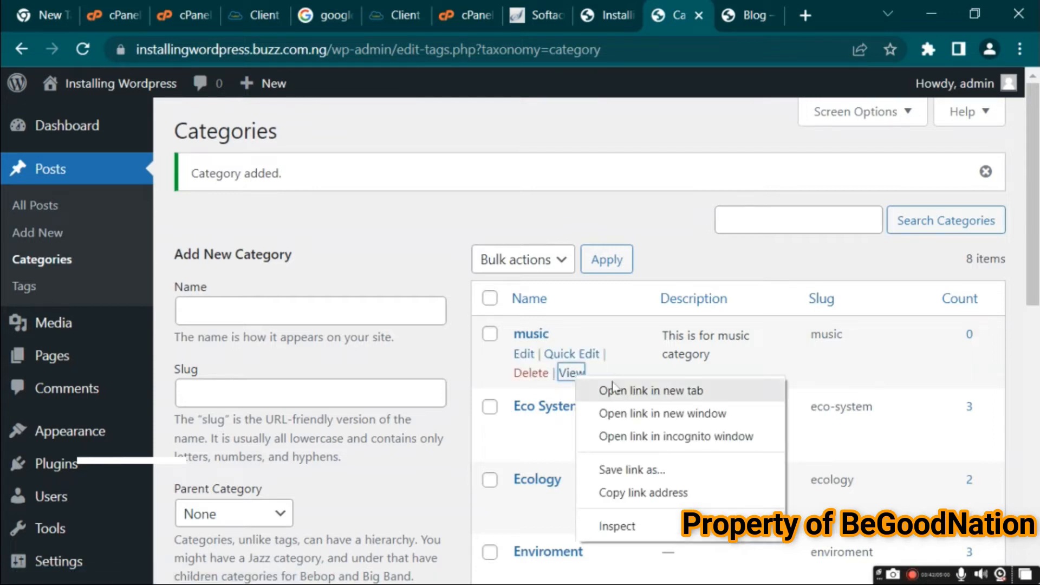
left_click(616, 393)
left_click(744, 16)
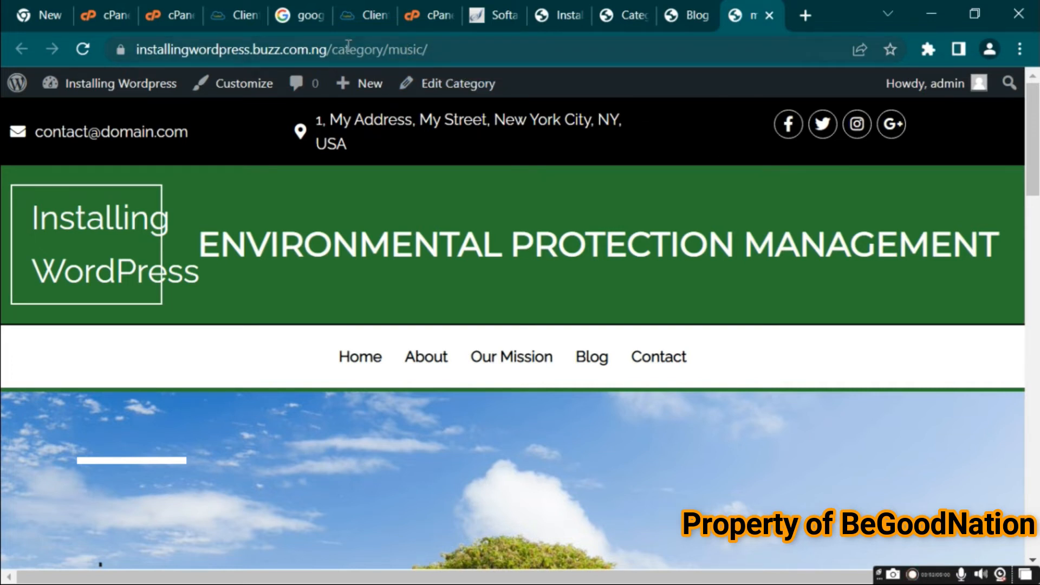
left_click(415, 50)
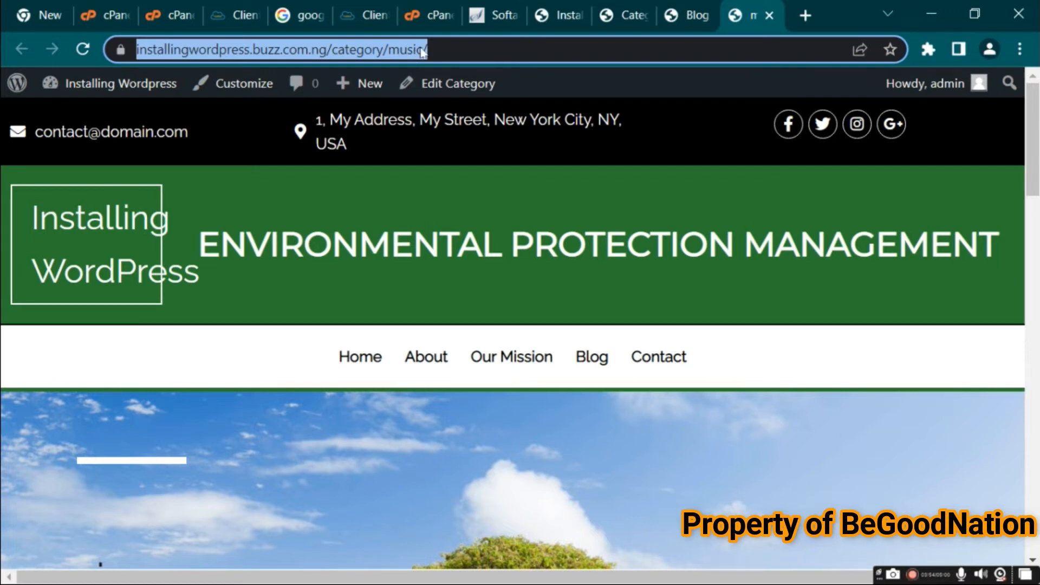
left_click(684, 14)
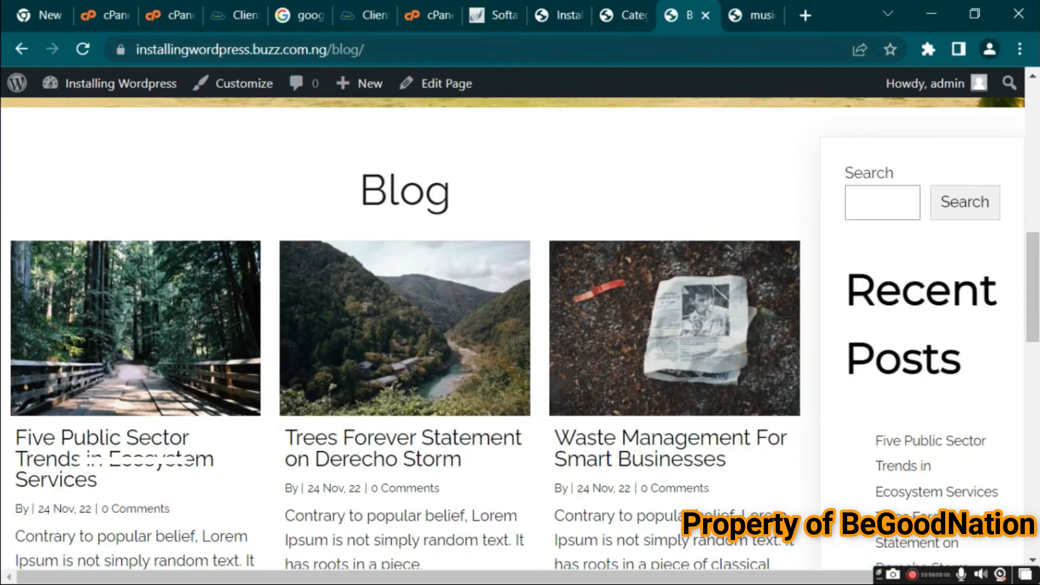
left_click(623, 15)
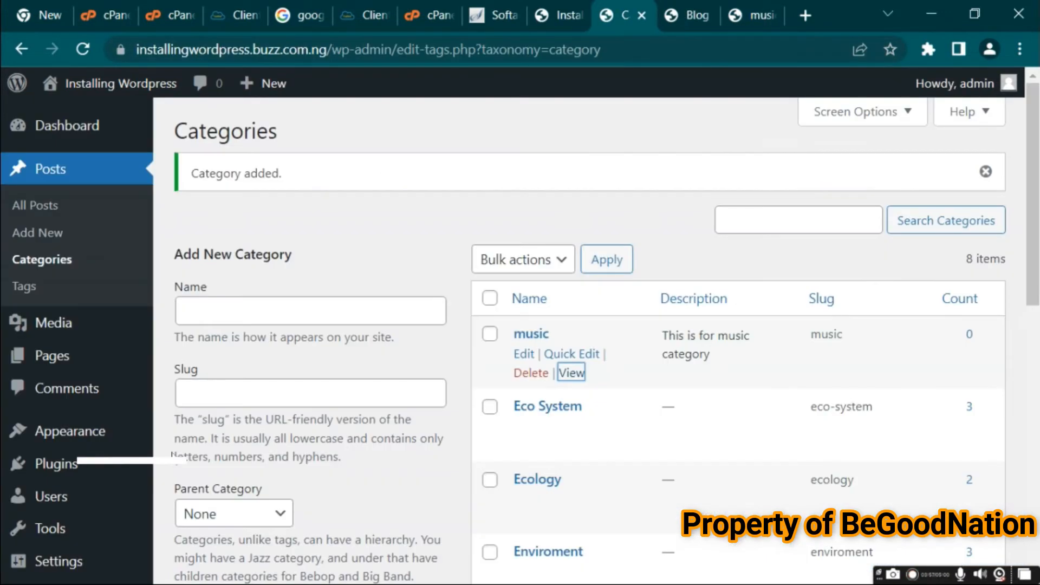
left_click(251, 387)
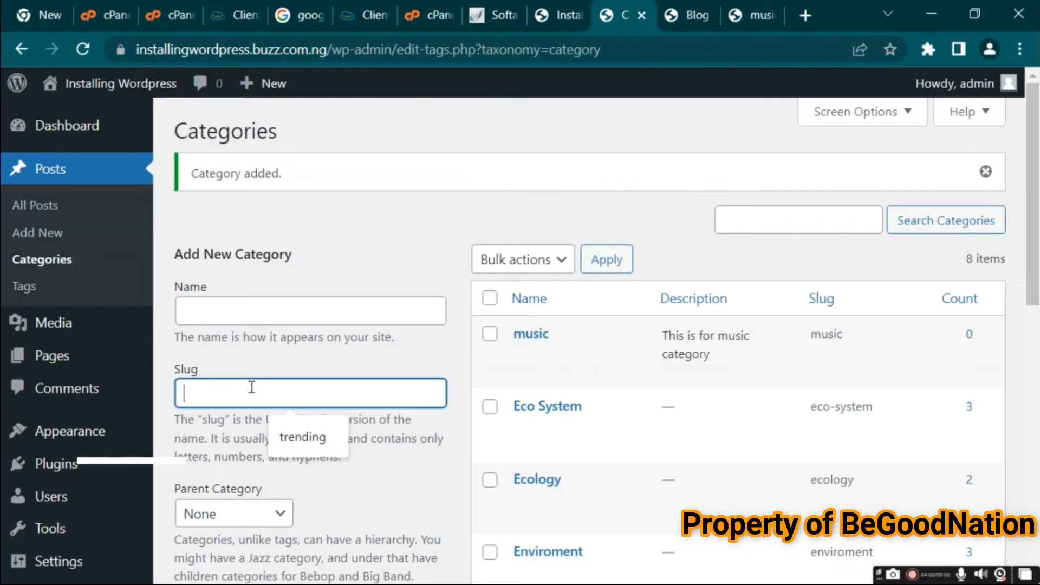
left_click(751, 16)
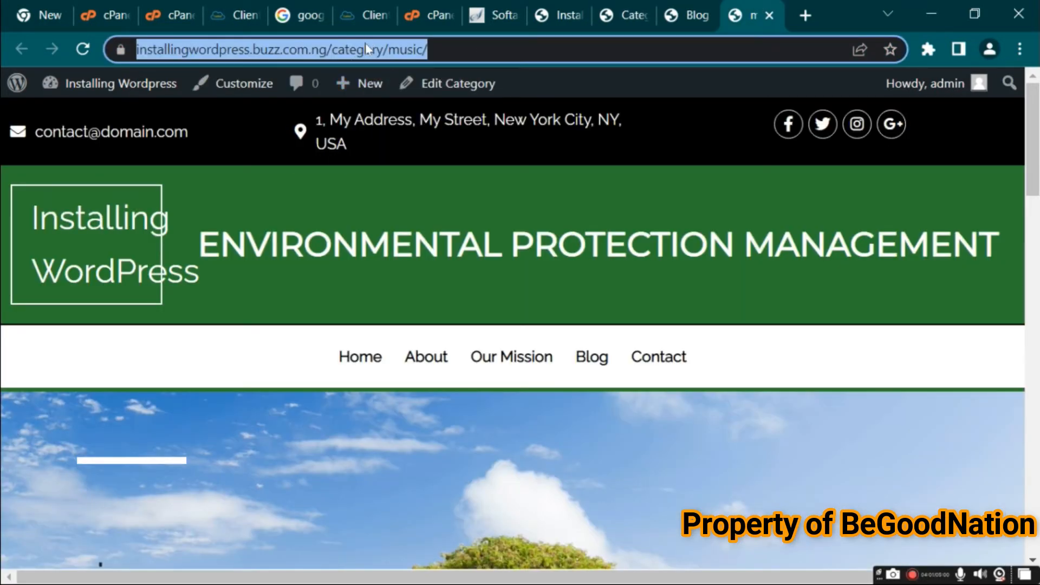
left_click(687, 15)
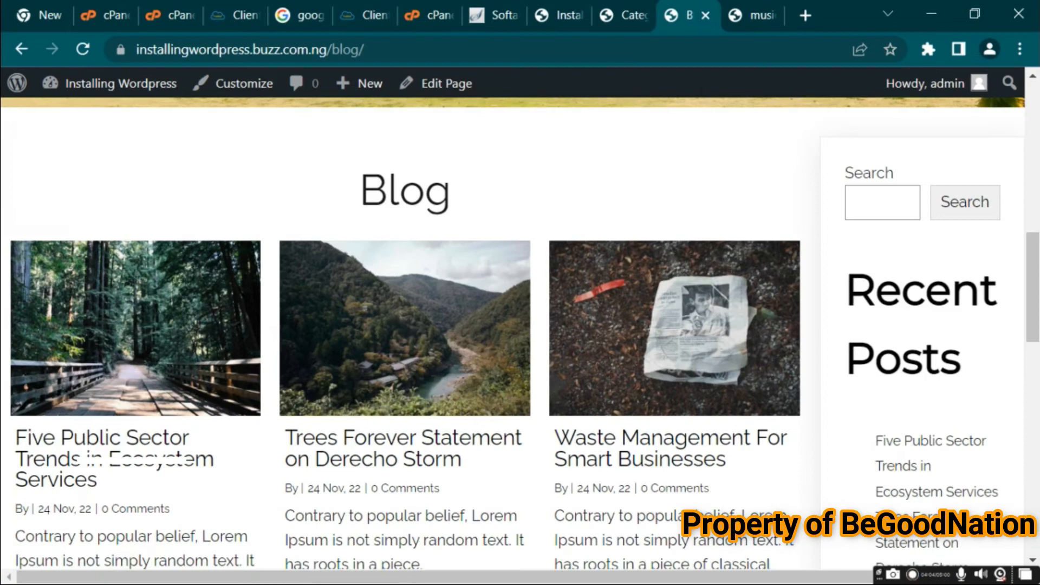
left_click(624, 15)
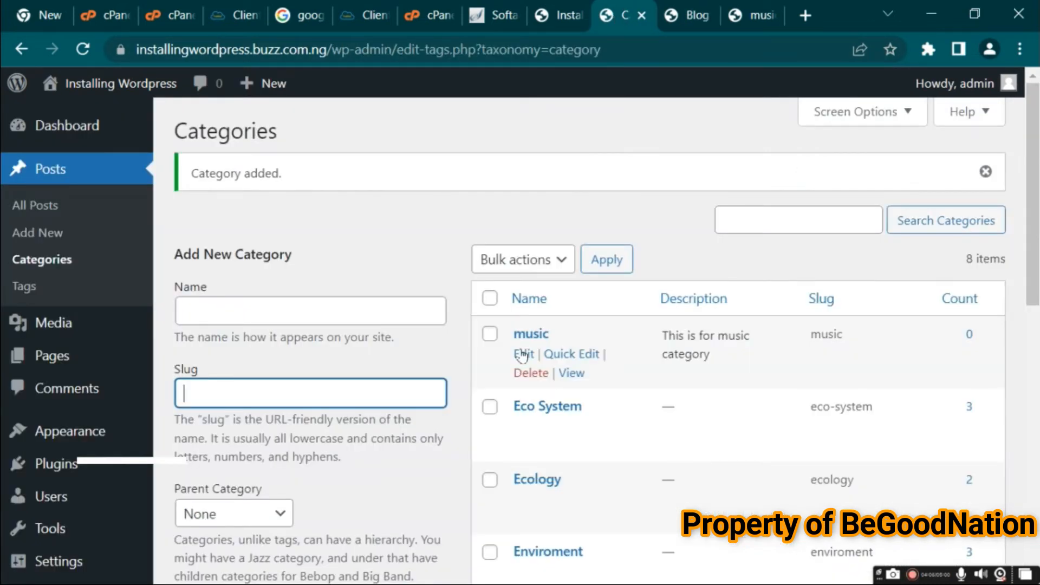
Edit the music category, renaming it music entertainment with slug music-downloads, and update it
left_click(522, 354)
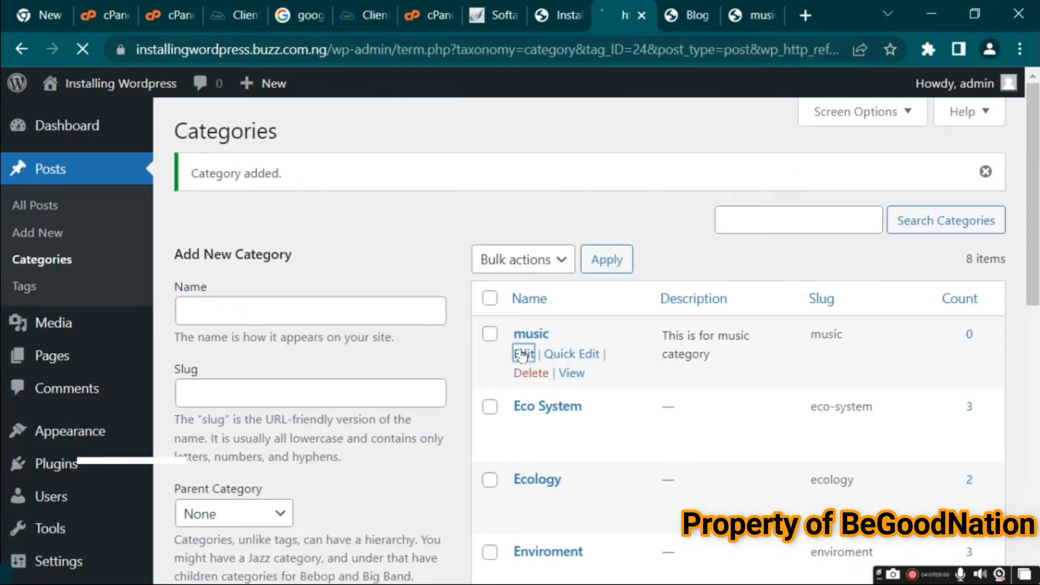
type("entertain")
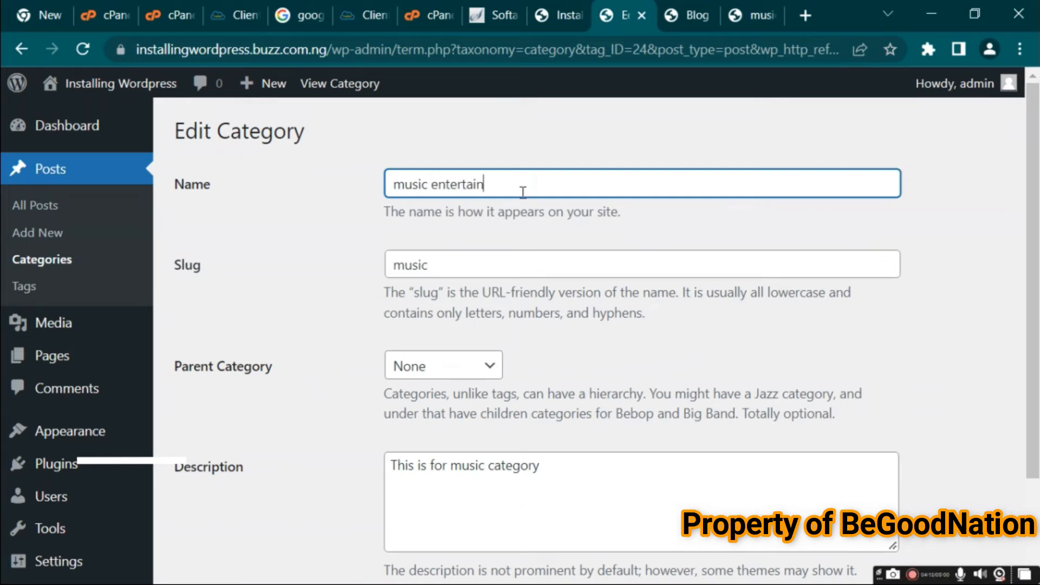
type("ment")
left_click(454, 269)
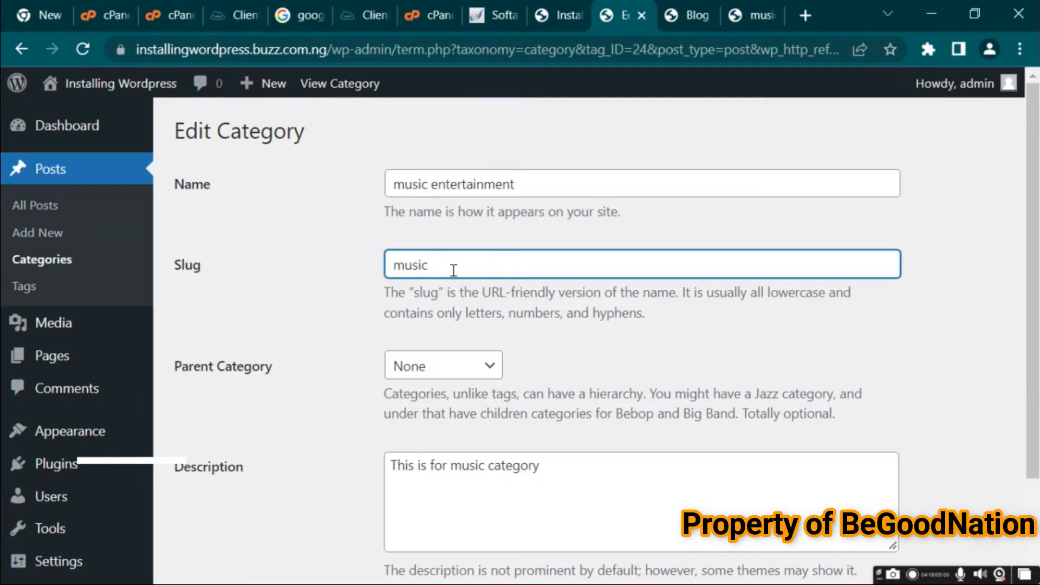
type("-downlaod")
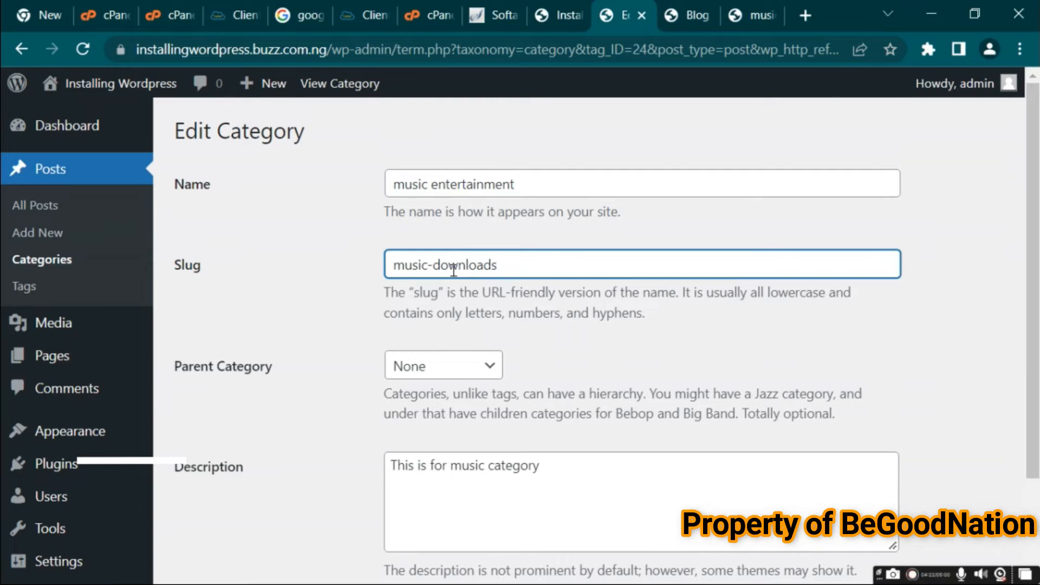
left_click_drag(1035, 257, 1037, 456)
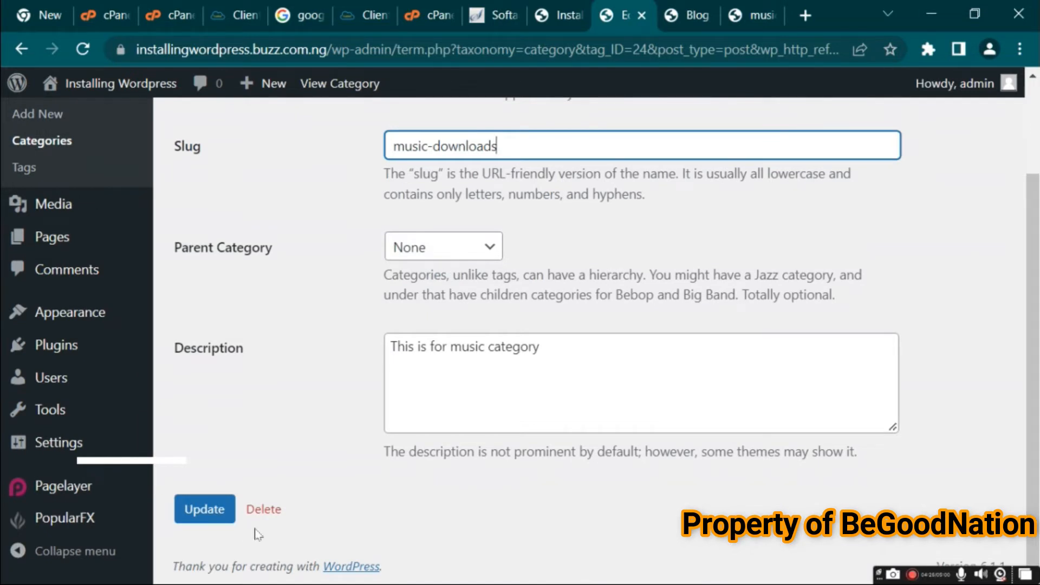
left_click(209, 515)
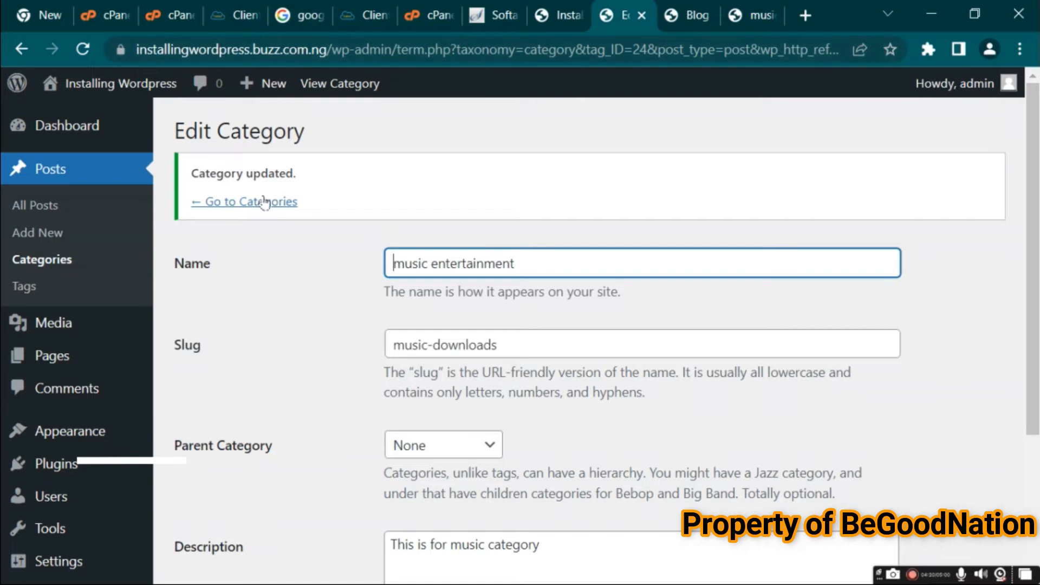
Return to the Categories list and close the Blog and old music archive tabs
left_click(256, 201)
left_click(699, 16)
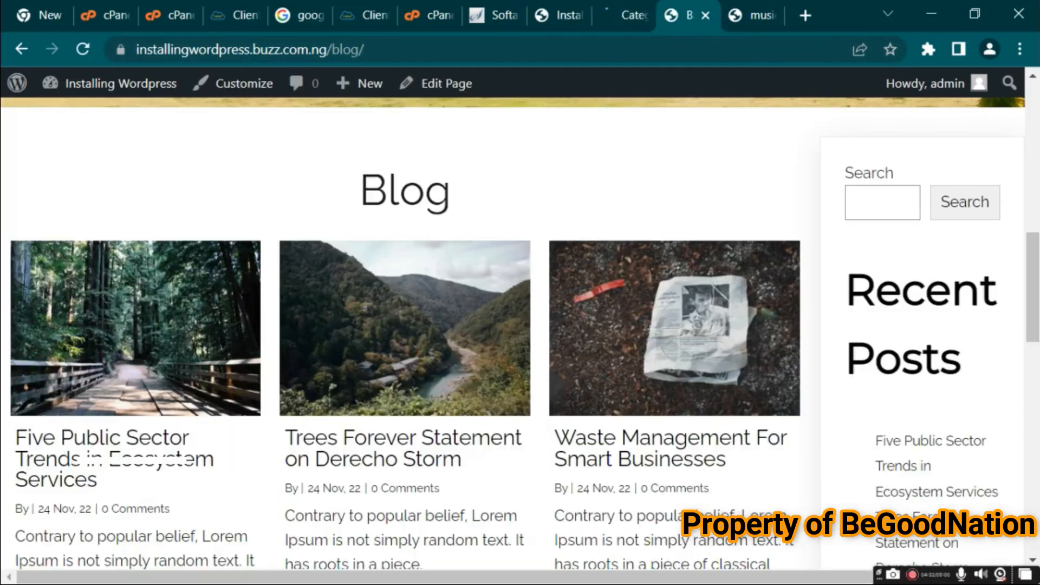
left_click(705, 18)
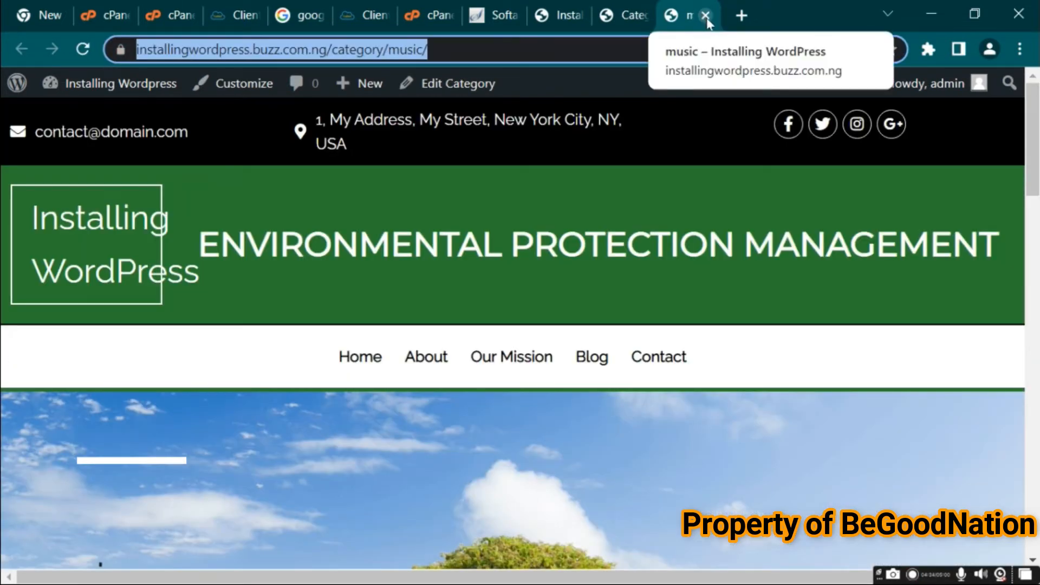
left_click(705, 17)
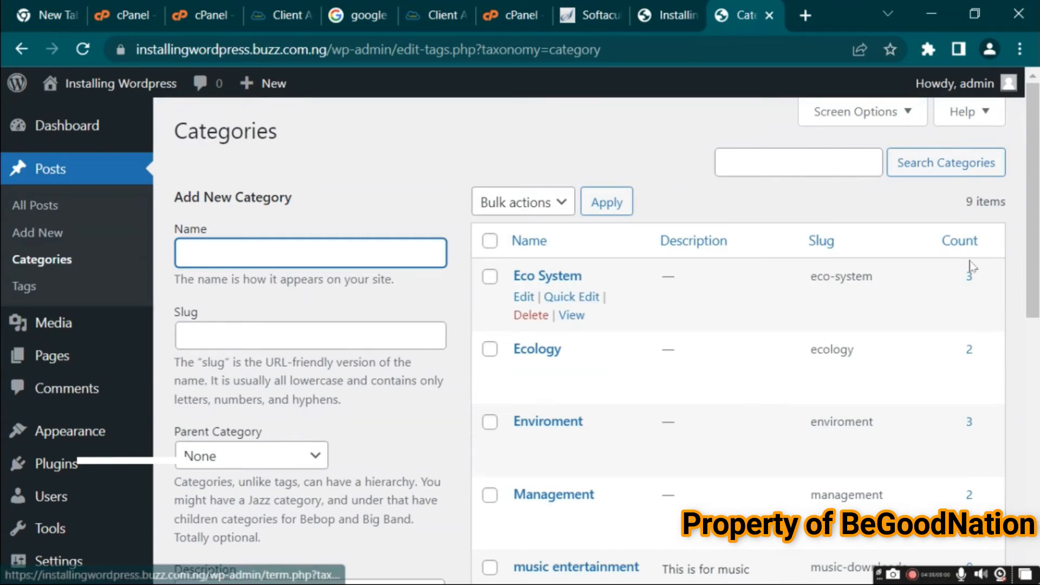
Open the music entertainment category's archive in a new tab and check its new address against the Categories list
left_click_drag(1036, 249, 1039, 330)
mouse_move(493, 432)
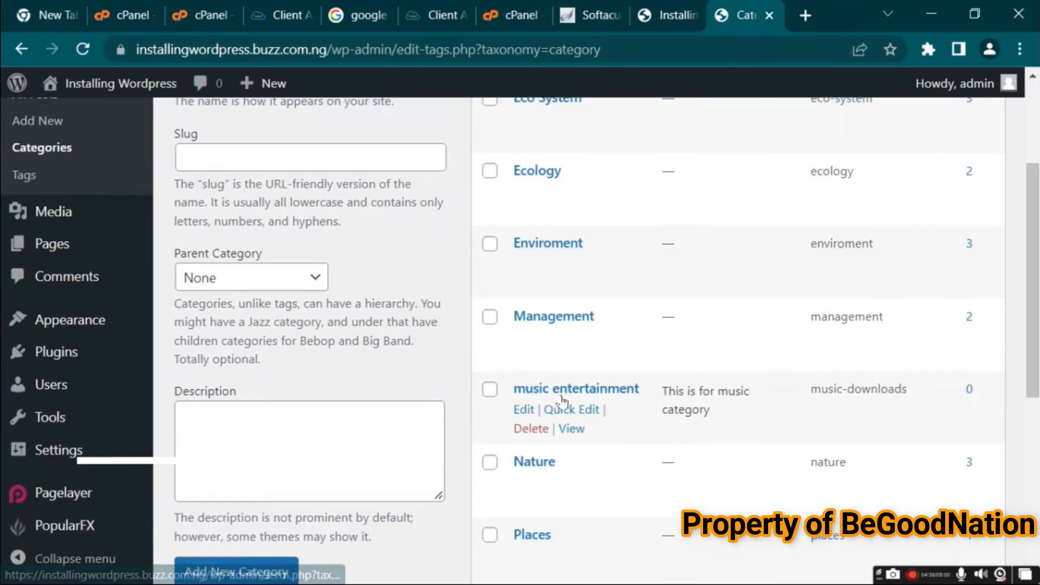
right_click(573, 432)
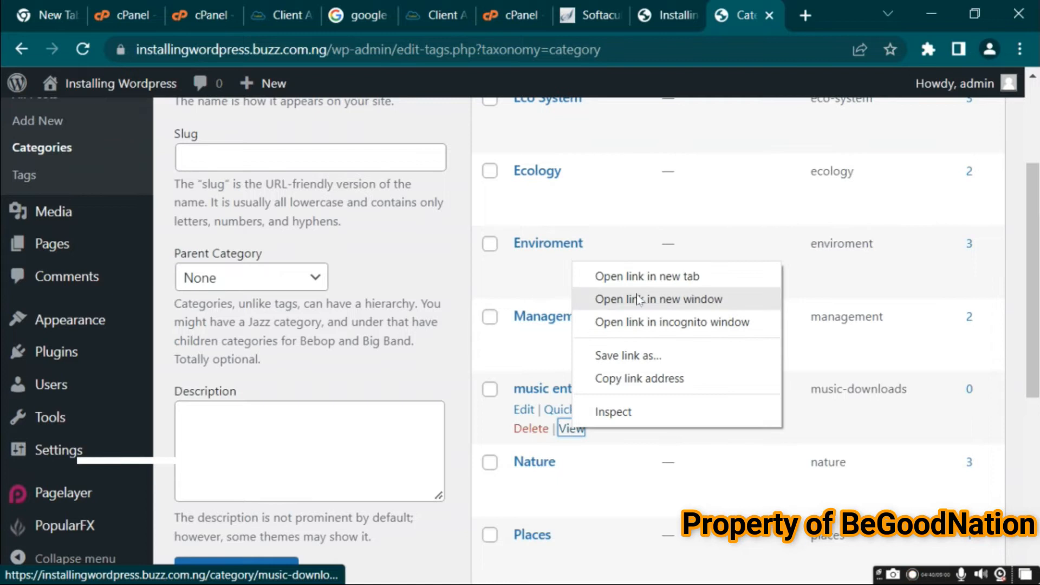
left_click(634, 276)
left_click(757, 16)
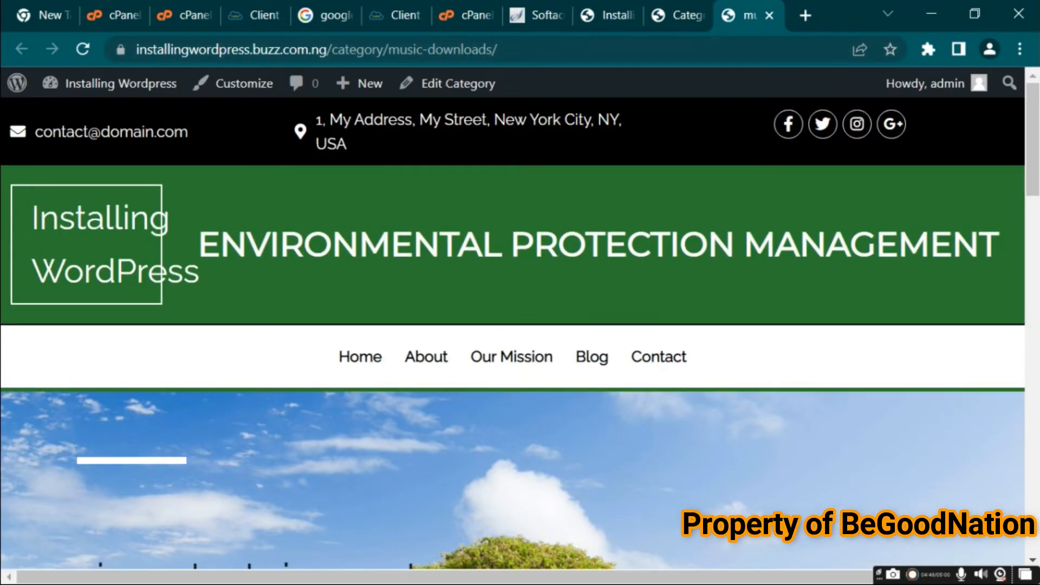
key("ctrl+shift+Tab")
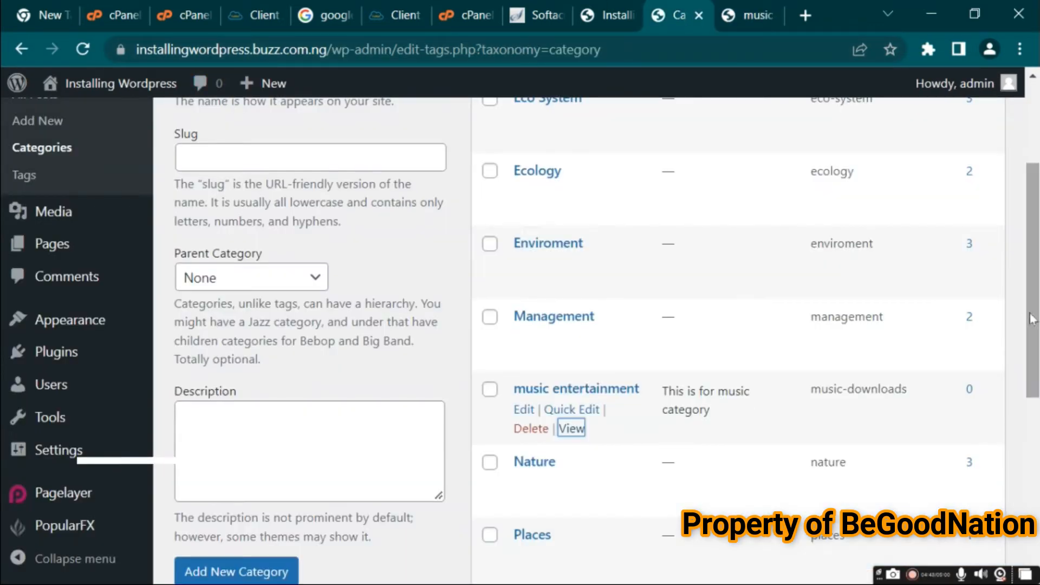
scroll(297, 369, "up", 3)
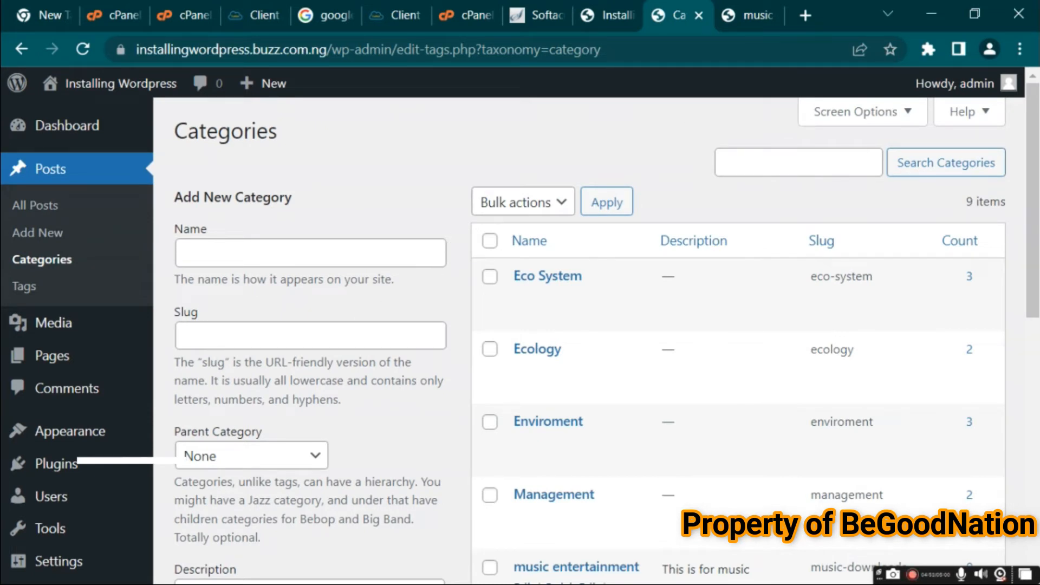
left_click(750, 8)
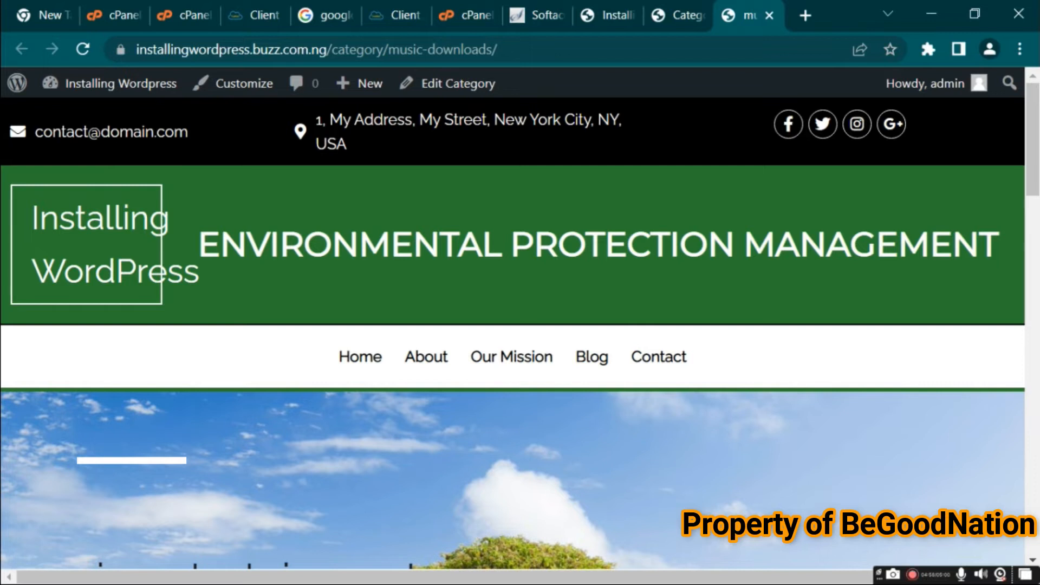
Return to the dashboard tab and open the Tags page to browse the post tags list
left_click(680, 14)
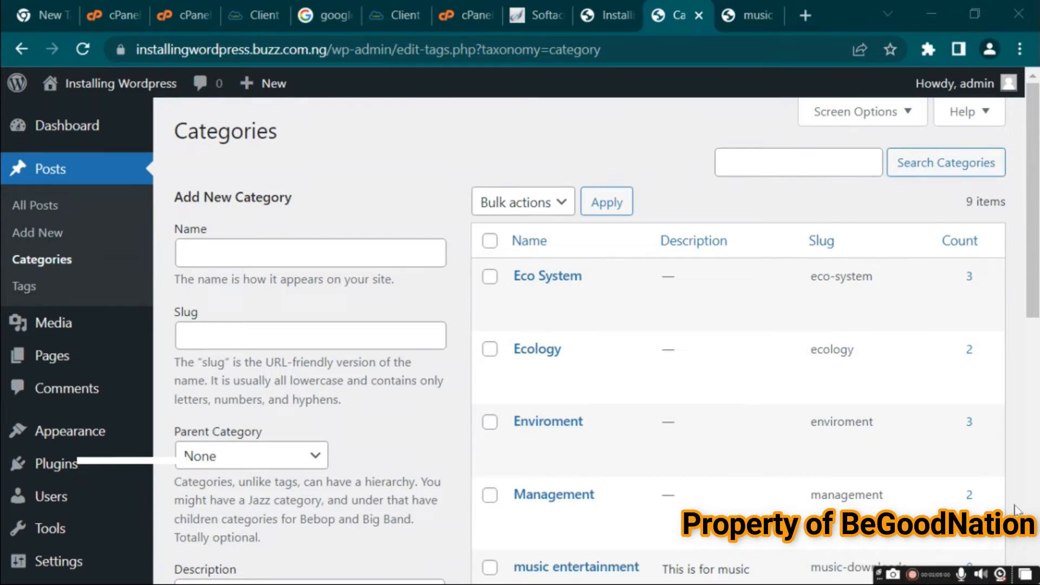
scroll(1037, 276, "down", 2)
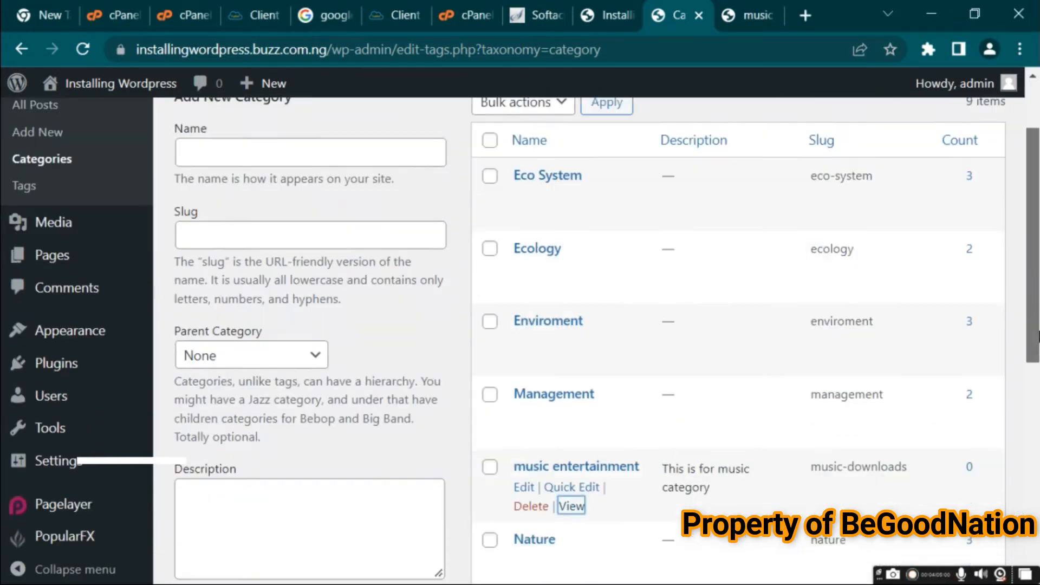
left_click(40, 187)
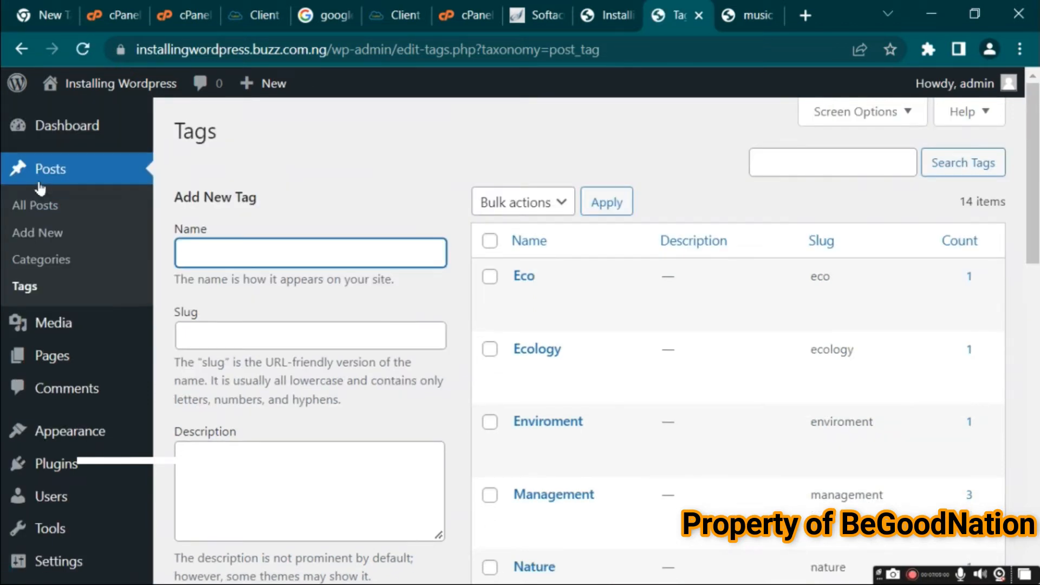
scroll(1037, 198, "down", 1)
scroll(1038, 198, "down", 2)
scroll(1029, 163, "up", 4)
In the archive tab's address, replace category with tag to show the tag form of the music-downloads URL
left_click(748, 15)
double_click(360, 50)
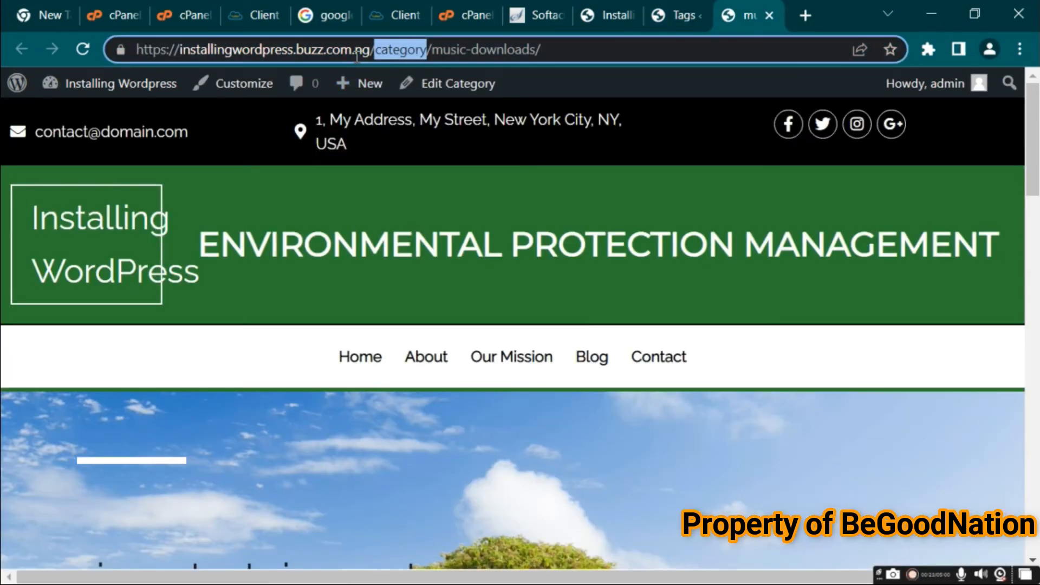
type("ys")
key("BackSpace")
key("BackSpace")
type("tag")
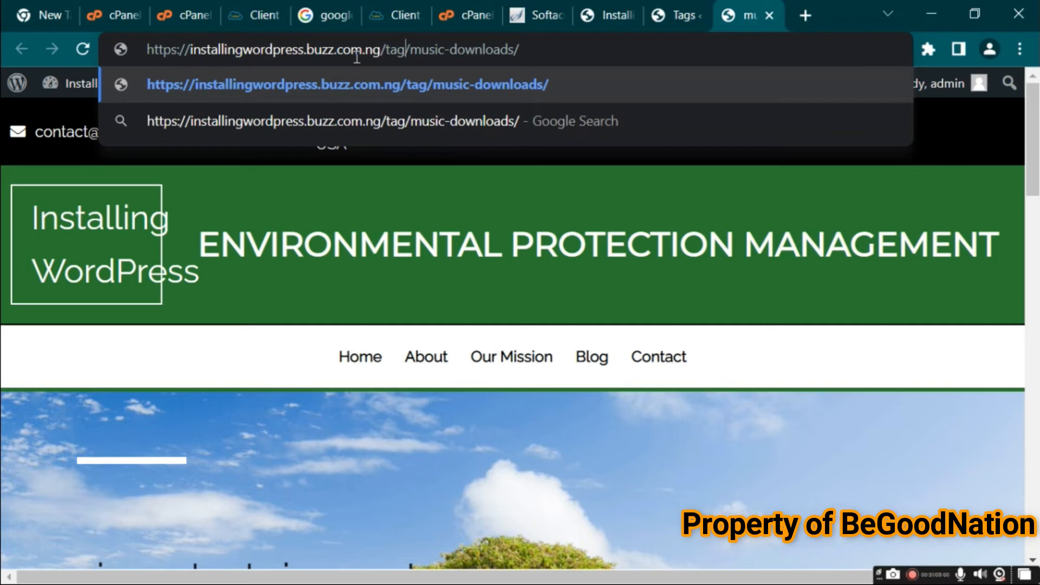
Go to the Media Library and open the attachment details of the plants image
left_click(666, 7)
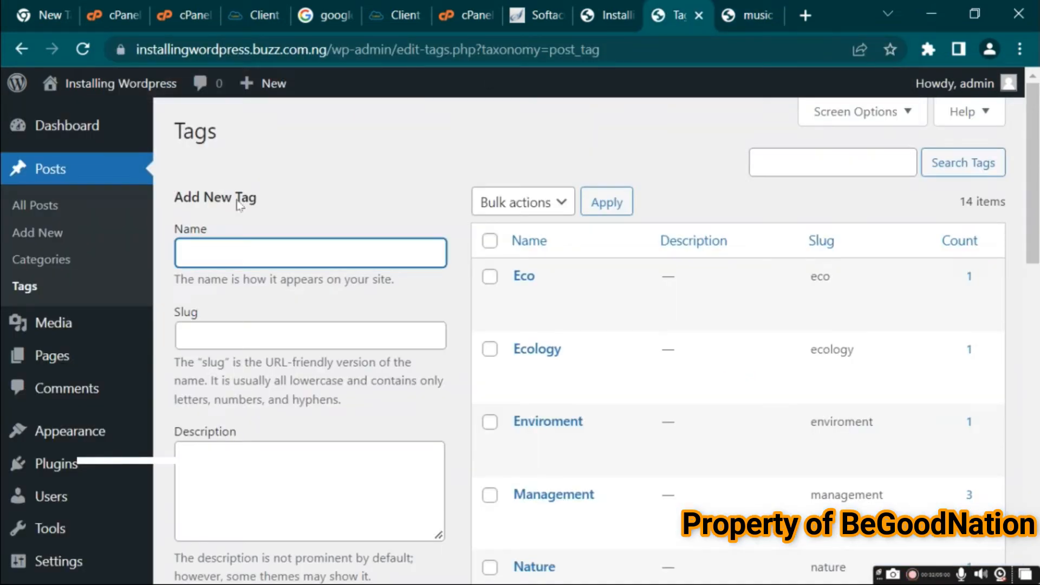
left_click(65, 337)
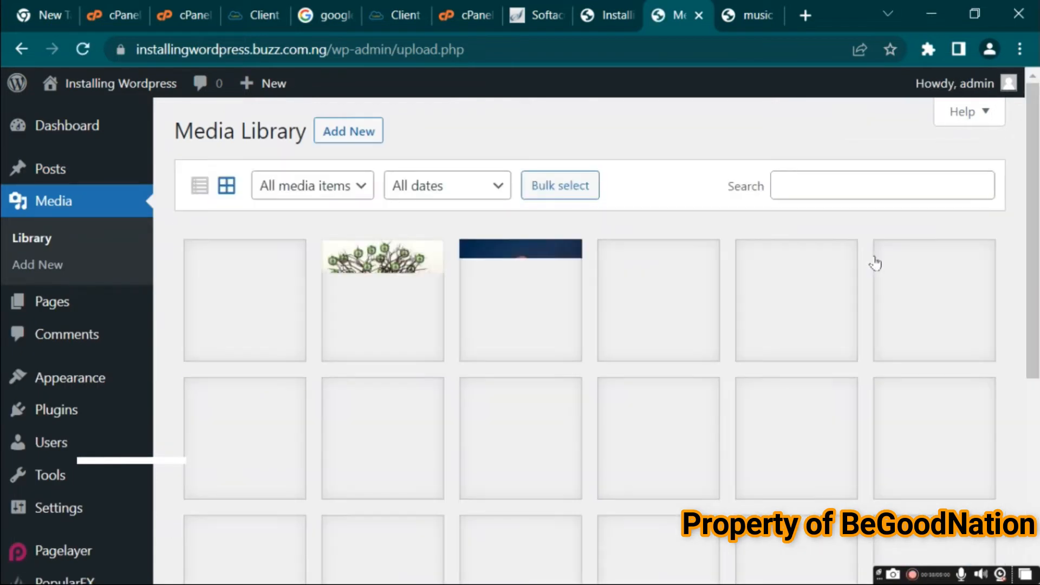
left_click_drag(1033, 230, 1018, 305)
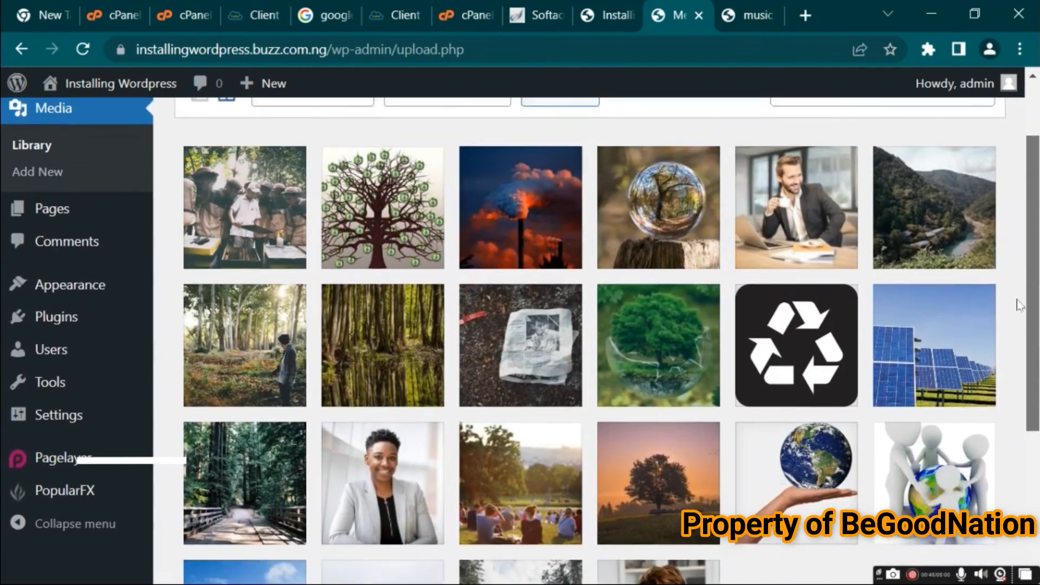
scroll(1018, 305, "down", 1)
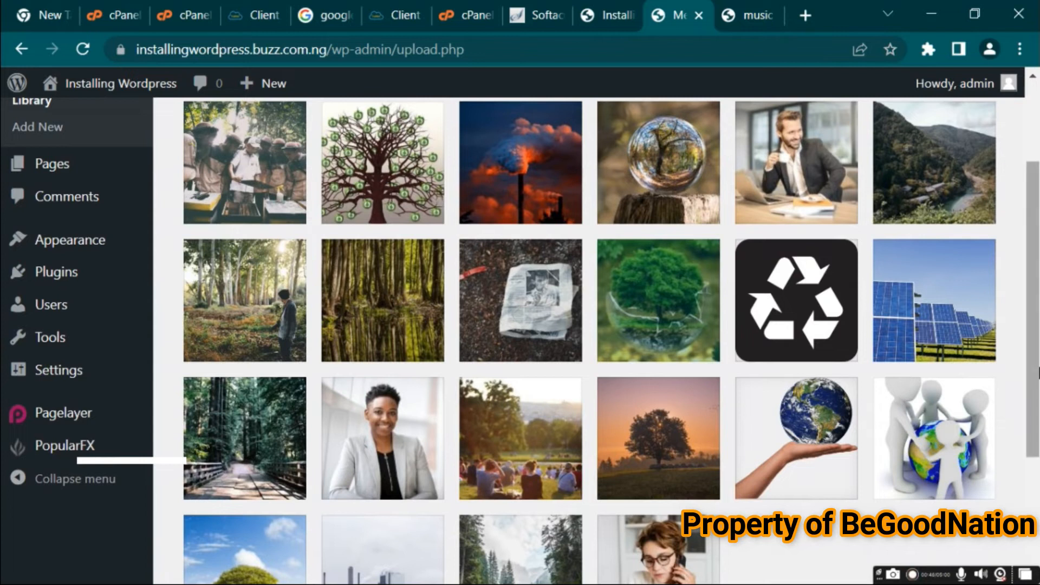
scroll(1038, 372, "up", 1)
left_click(407, 367)
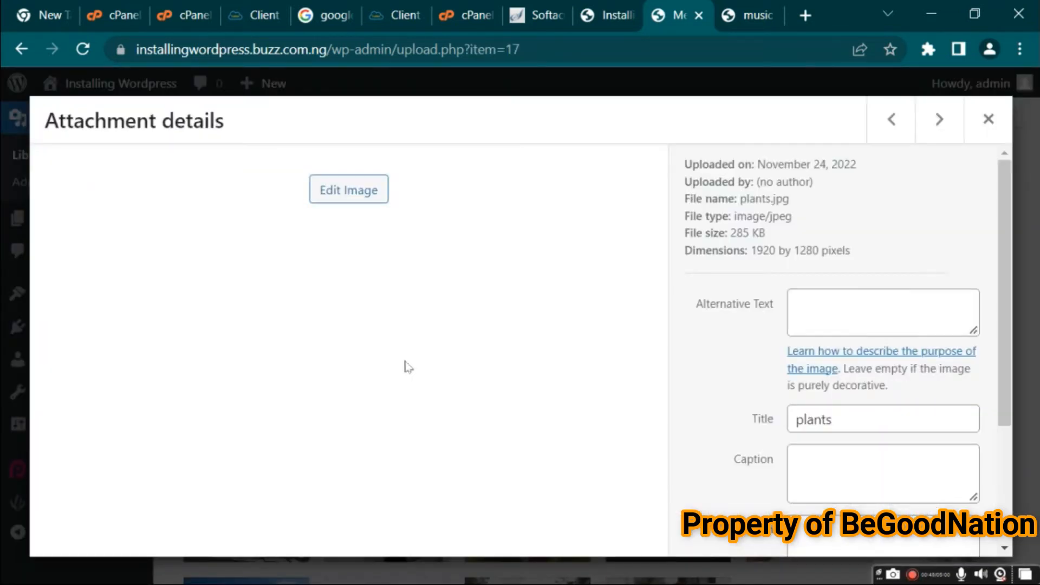
Open the plants image's file URL in a new tab and highlight its wp-content/uploads/2022/11 path
scroll(975, 405, "down", 3)
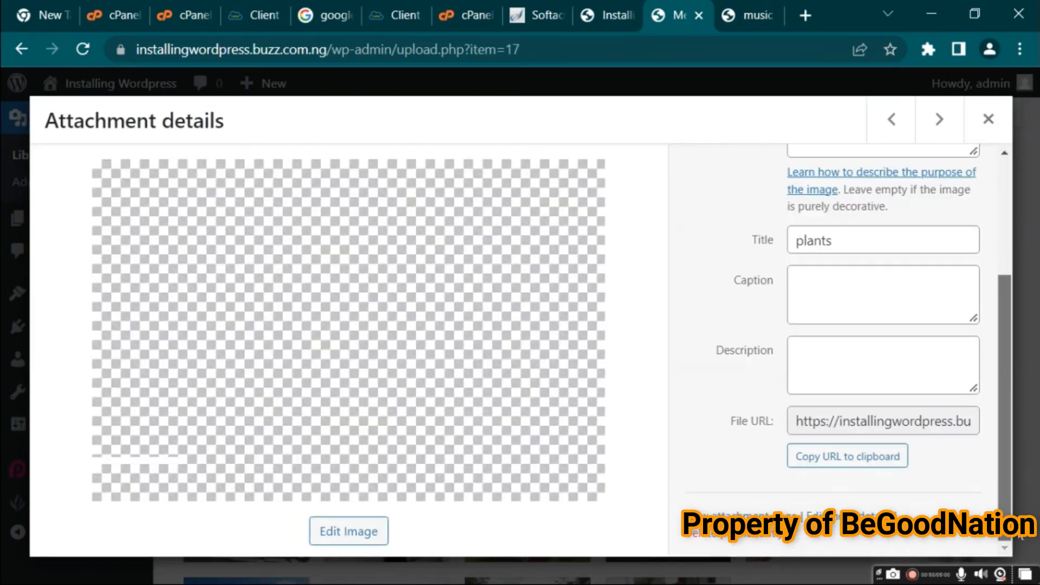
triple_click(941, 421)
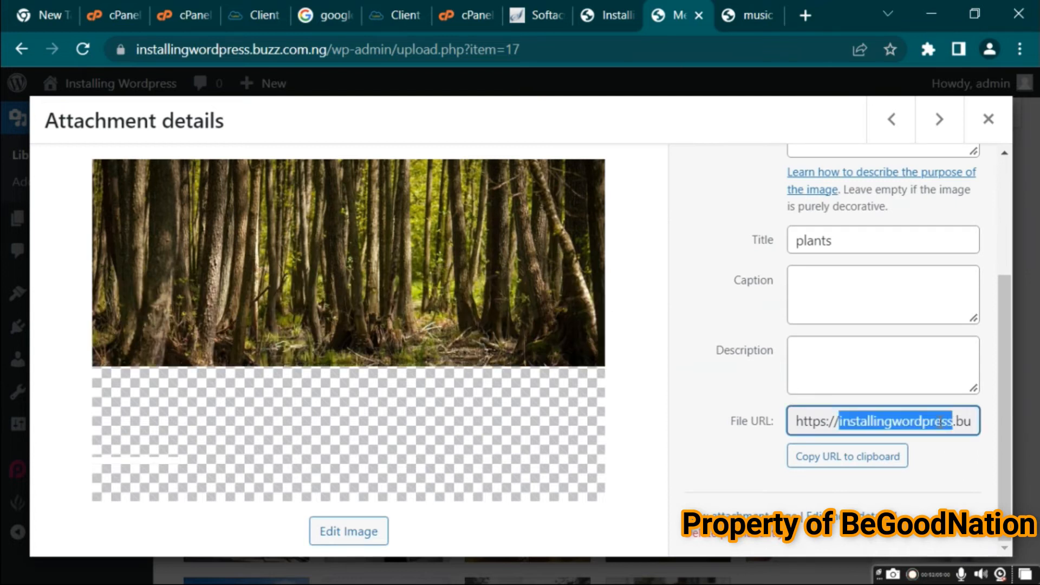
right_click(940, 422)
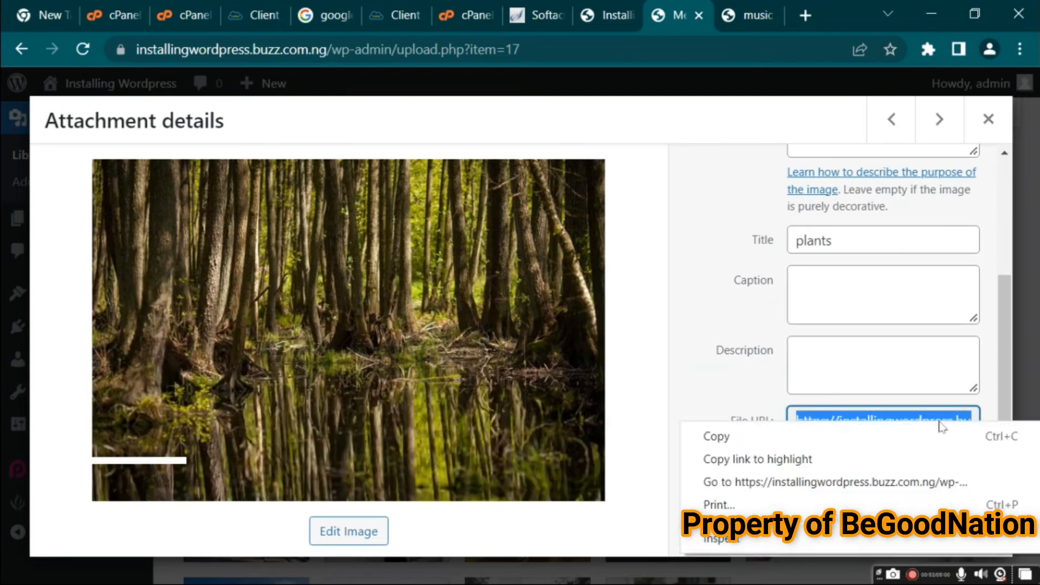
left_click(732, 482)
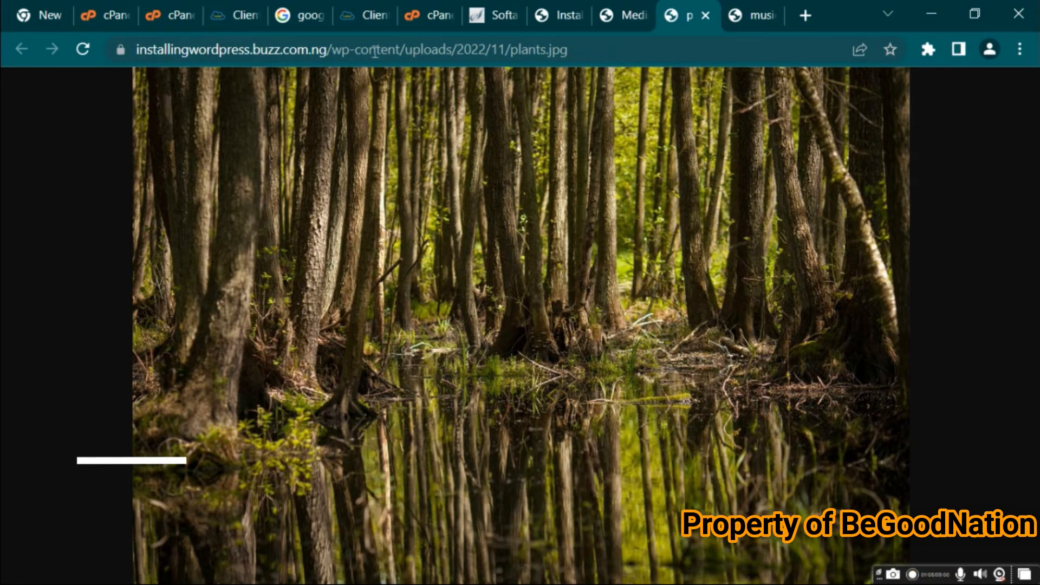
left_click_drag(332, 50, 582, 50)
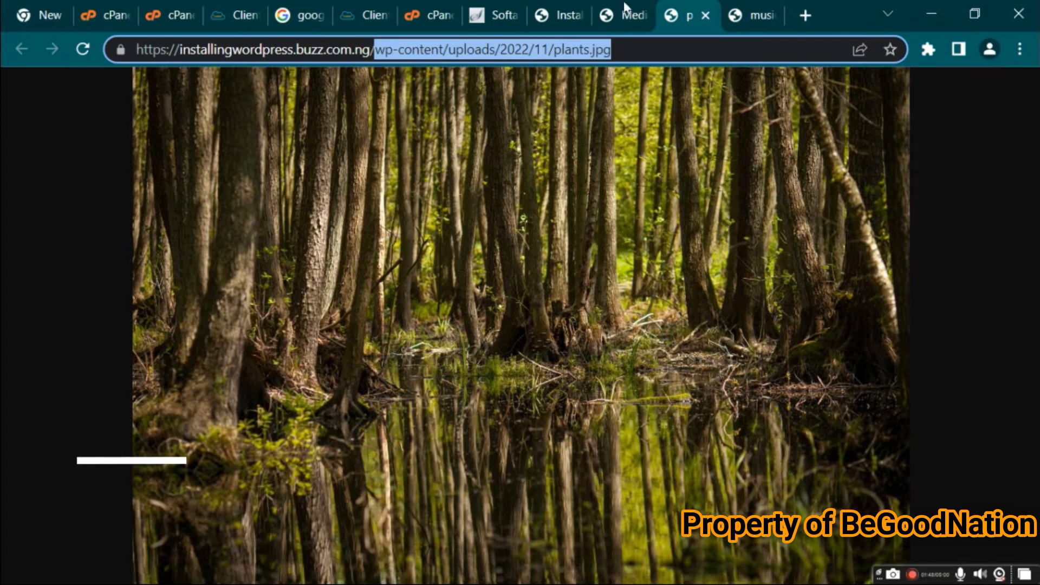
Close the plants image tab and the music entertainment archive tab
left_click(706, 15)
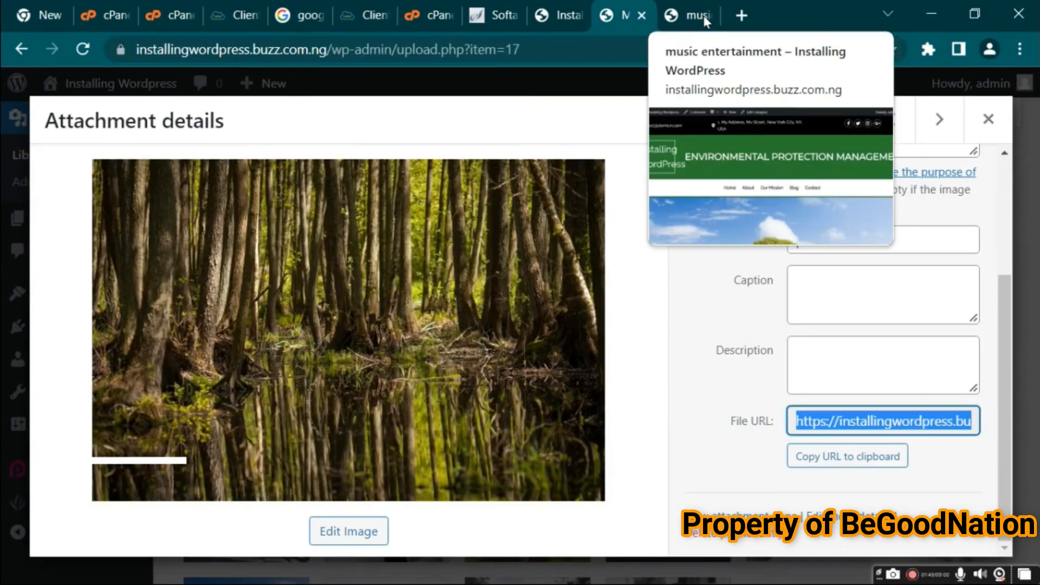
left_click(702, 16)
left_click(706, 15)
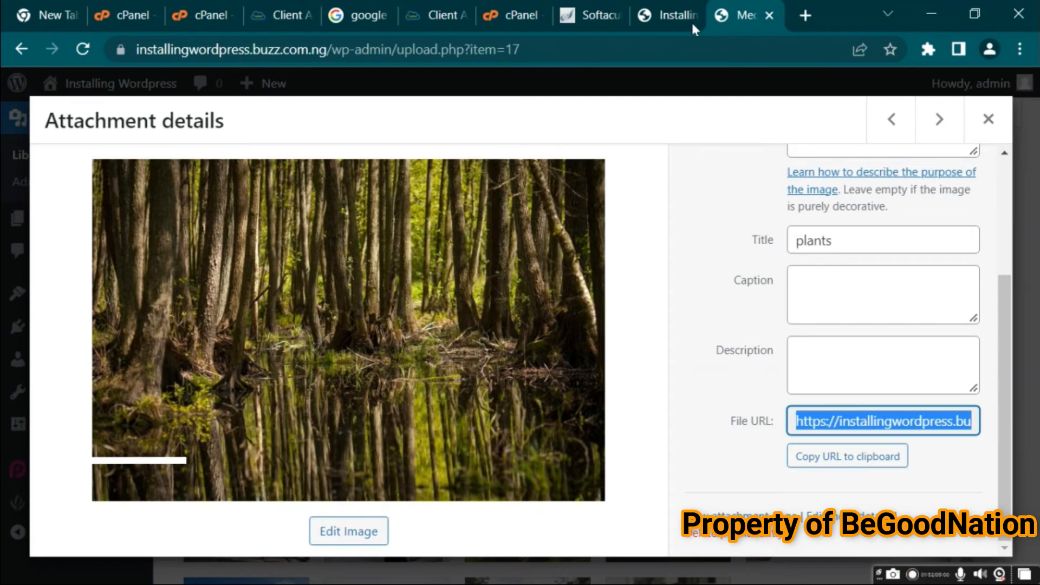
Close the attachment details and open the Pages list to browse the site's pages
left_click(988, 119)
left_click(50, 222)
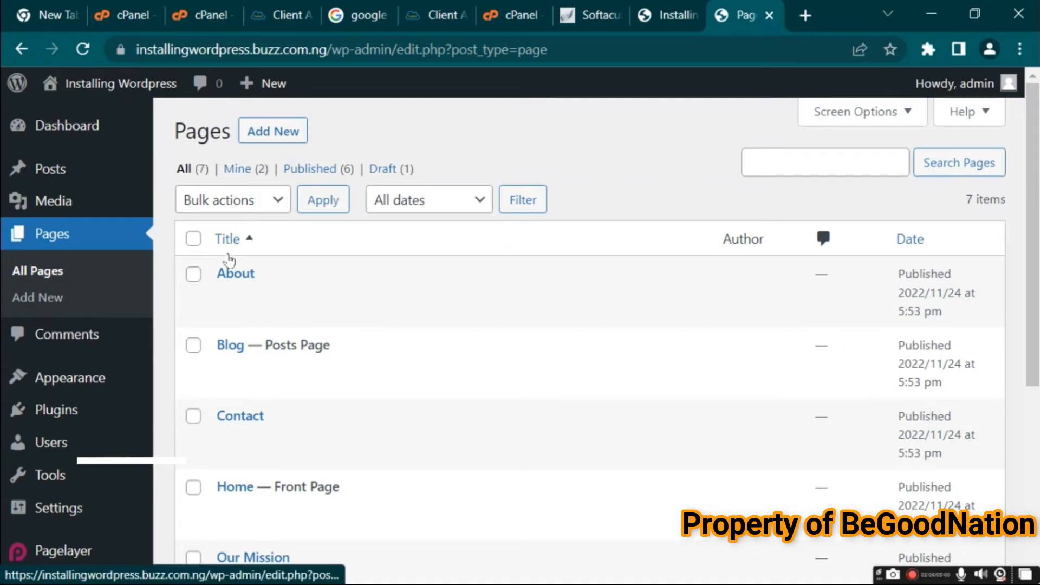
mouse_move(231, 299)
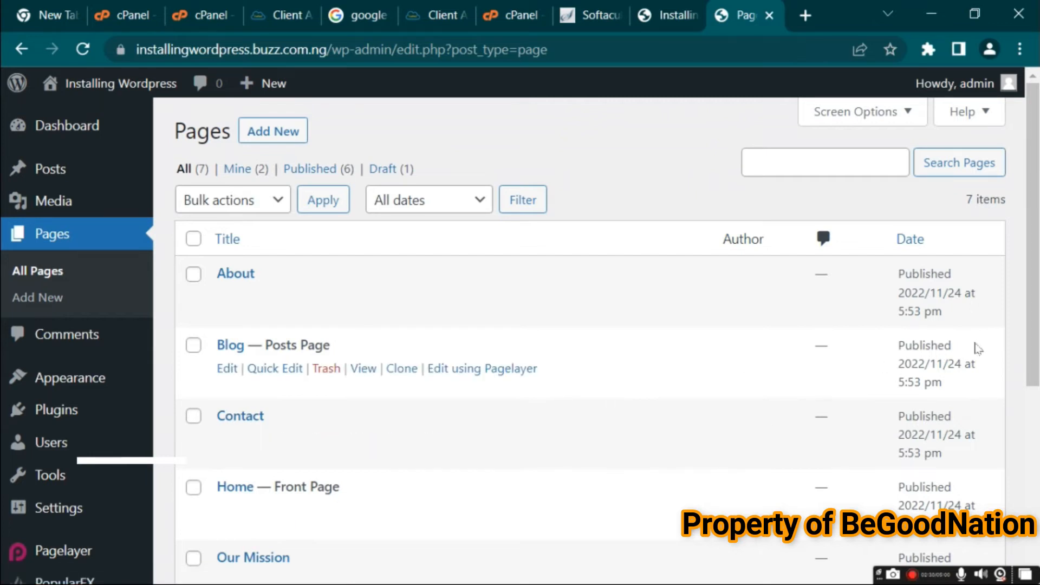
scroll(954, 325, "down", 2)
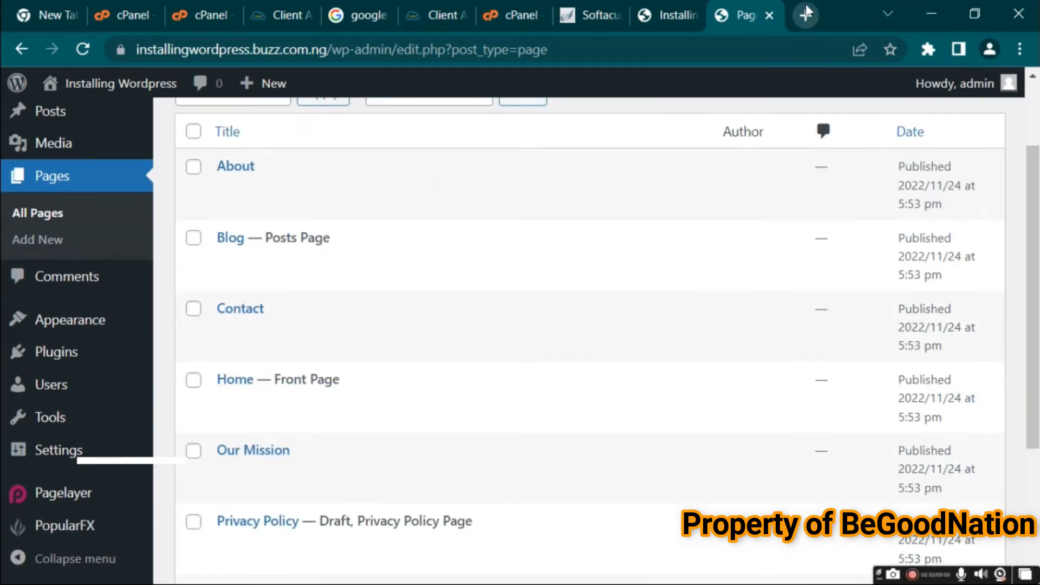
In a new tab, search Google for privacy policy generator and highlight "privacy policy" in the query
left_click(807, 14)
type("pr")
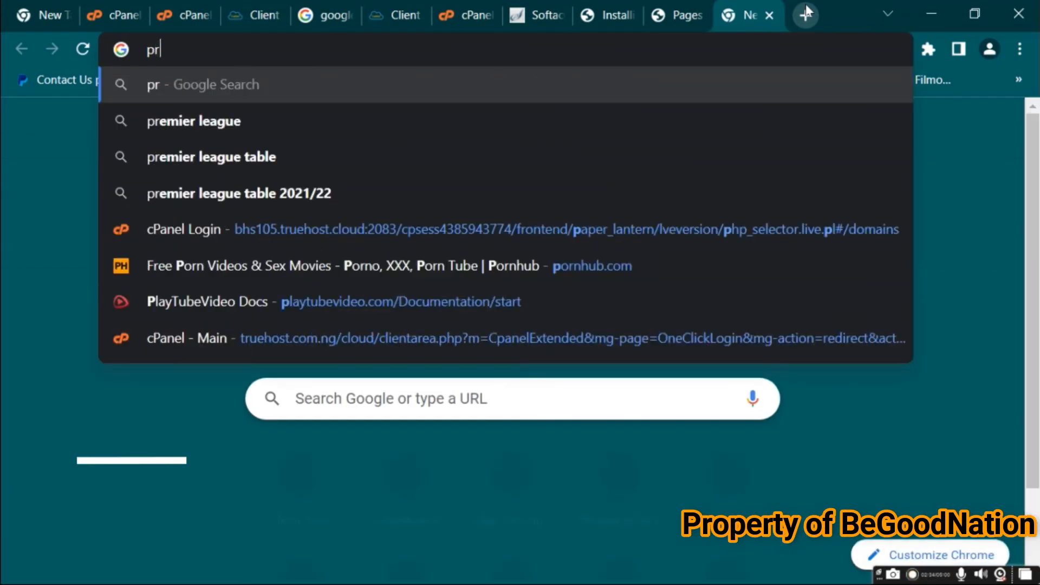
type("ivacy")
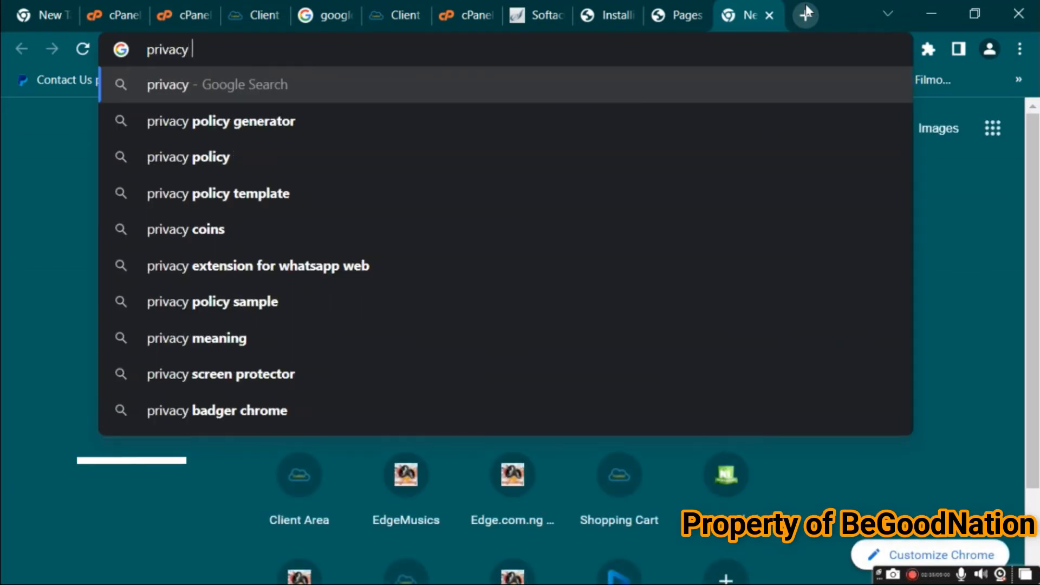
left_click(271, 166)
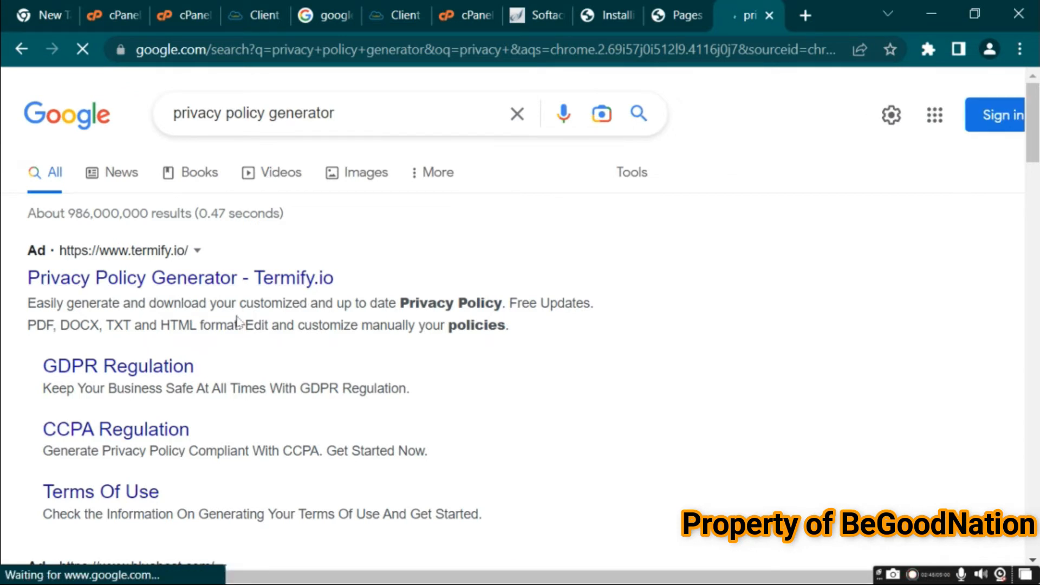
left_click(266, 118)
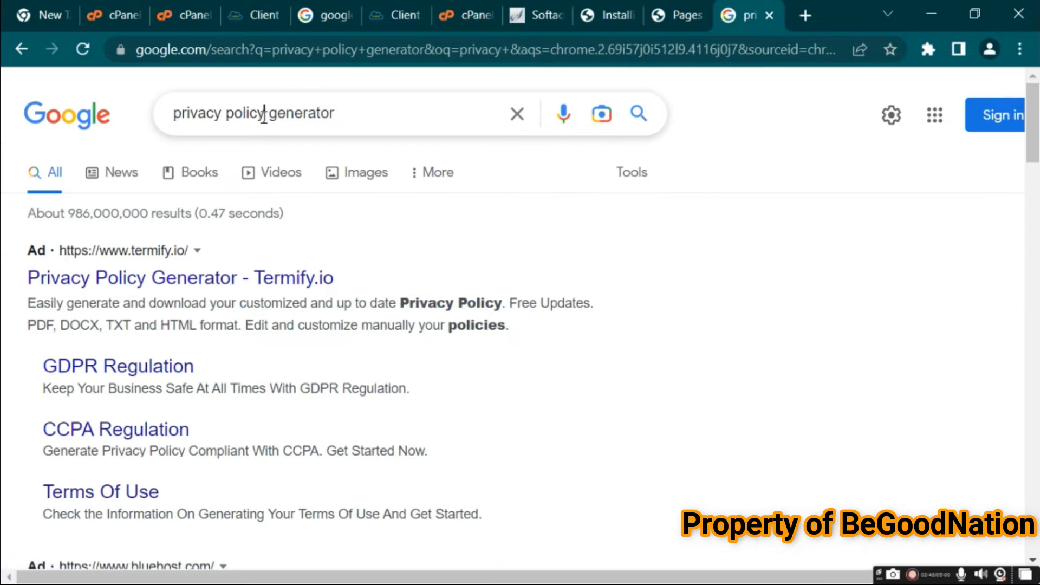
left_click_drag(263, 117, 164, 119)
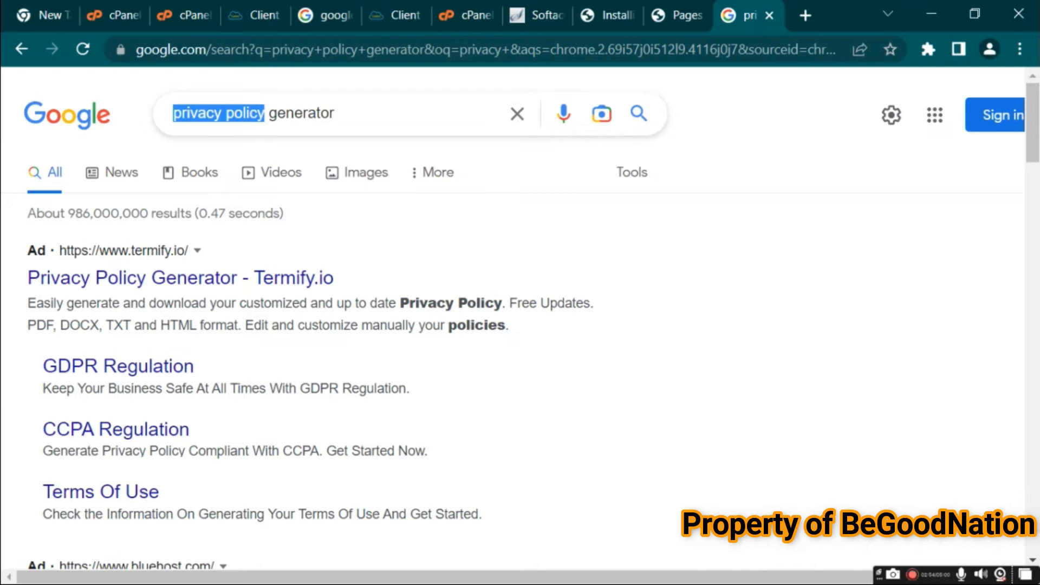
Close the search tab and open the Comments page of the dashboard
left_click(770, 16)
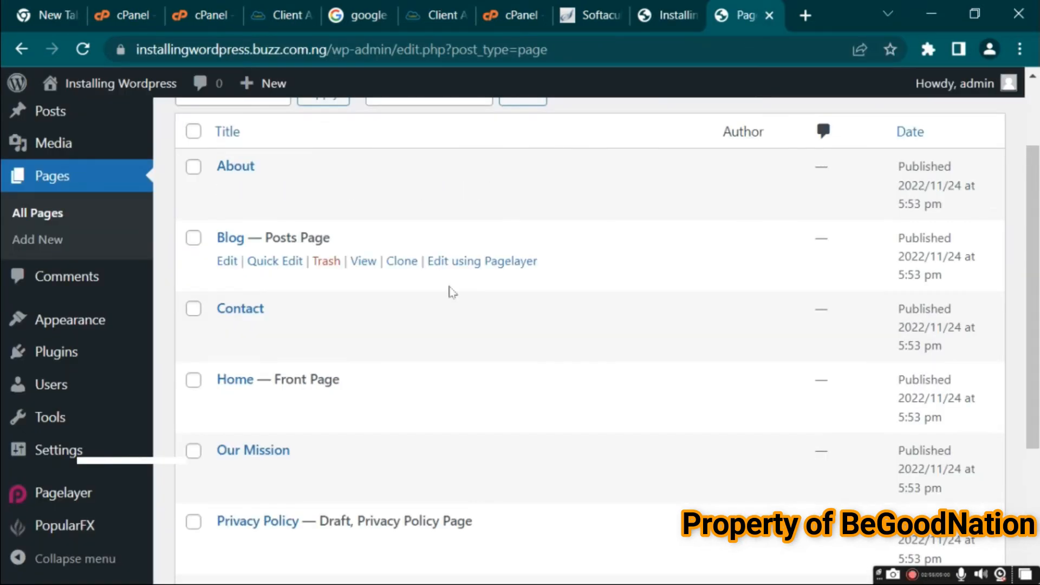
left_click_drag(1031, 356, 1027, 287)
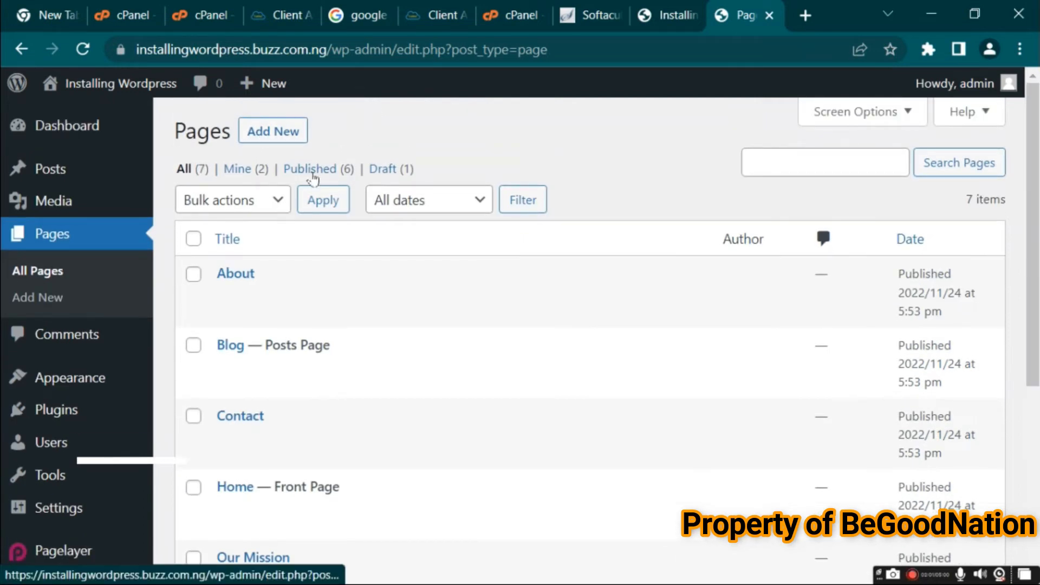
left_click(81, 349)
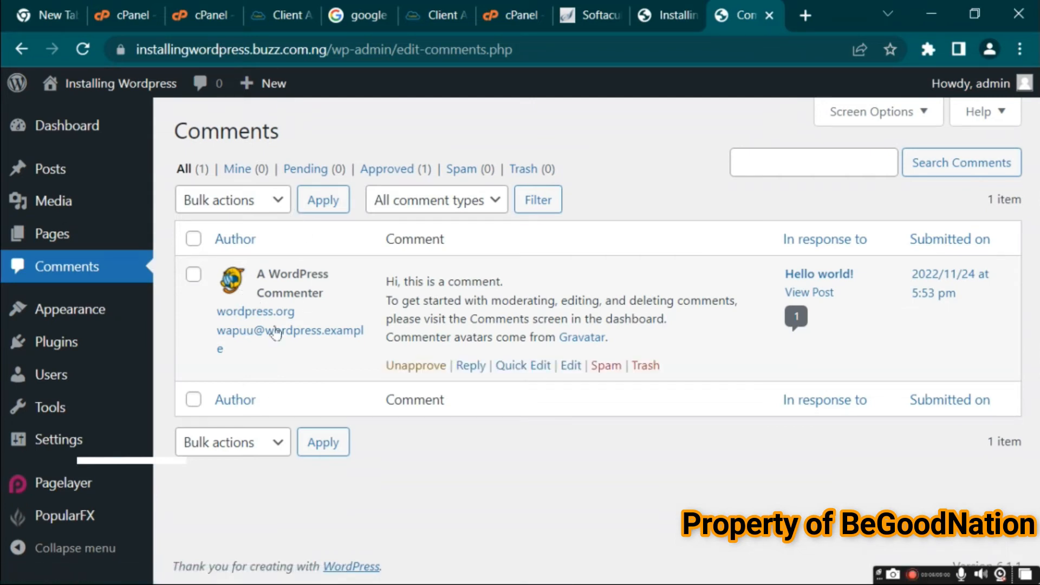
Open the comment type filter and choose All comment types
left_click(465, 205)
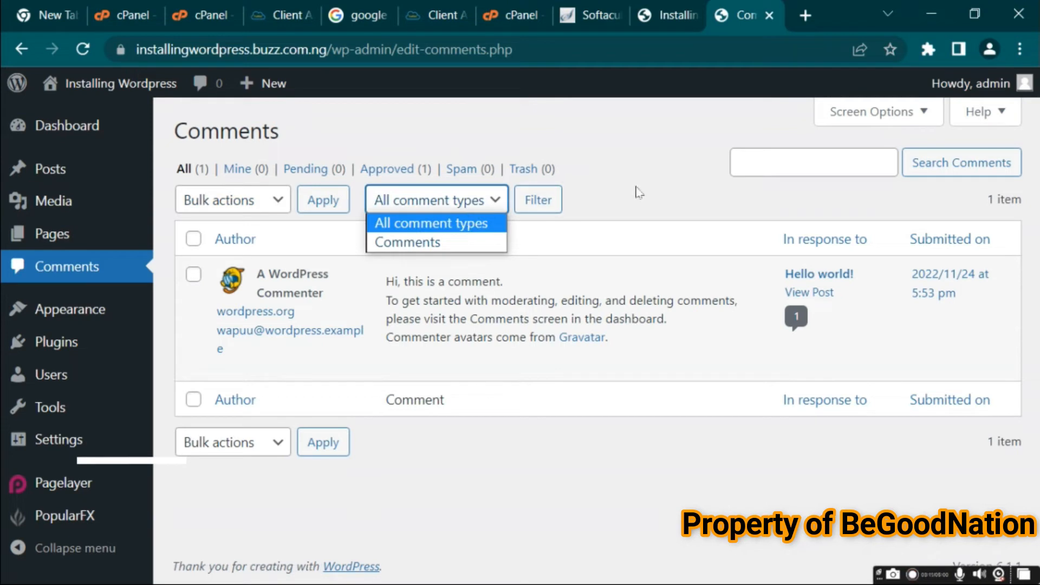
left_click(465, 222)
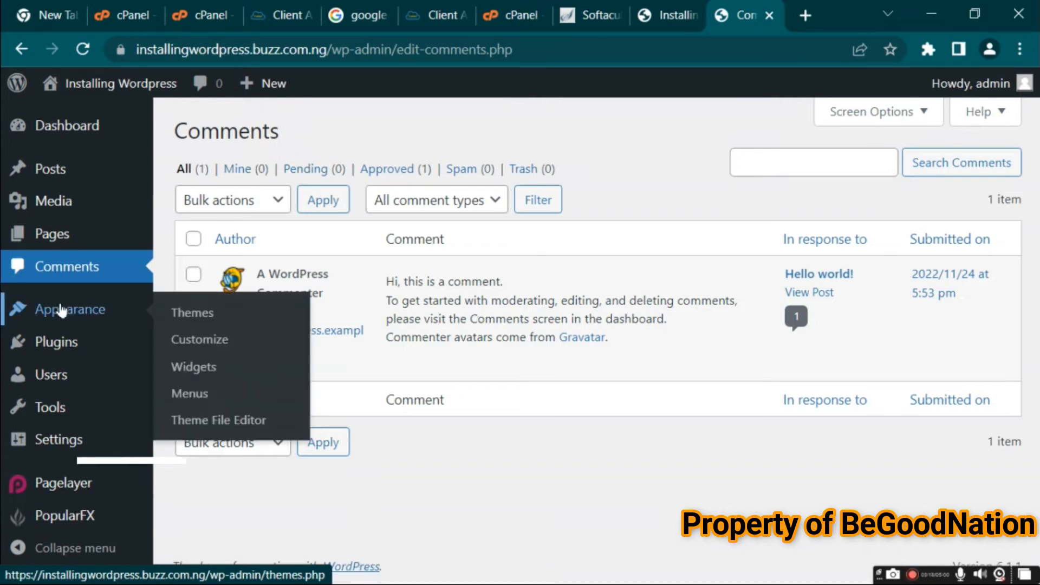
Open the Appearance Themes page and browse the installed themes
left_click(81, 313)
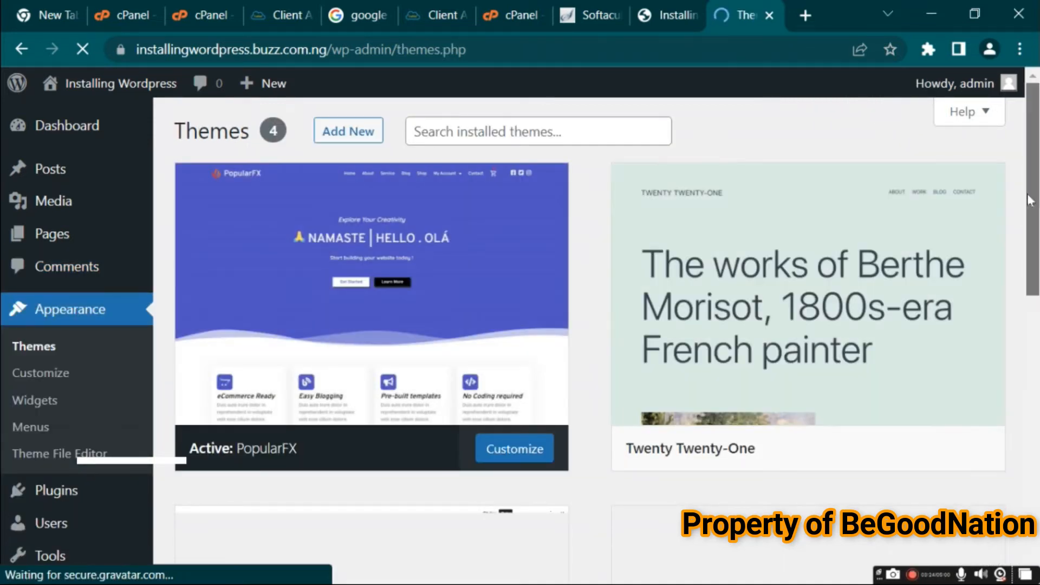
scroll(1035, 217, "down", 2)
scroll(1035, 217, "down", 3)
scroll(1012, 165, "up", 5)
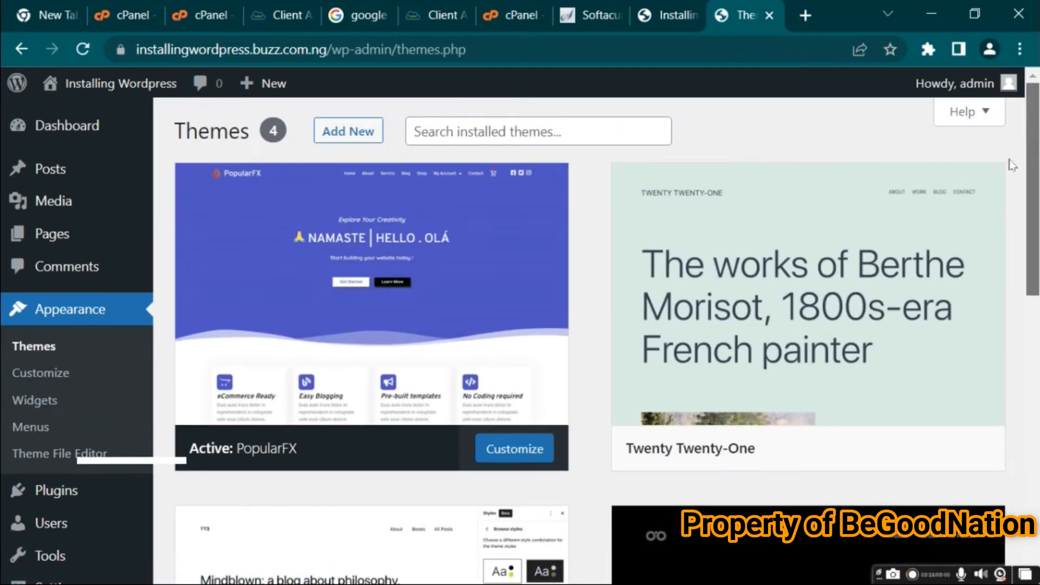
mouse_move(445, 331)
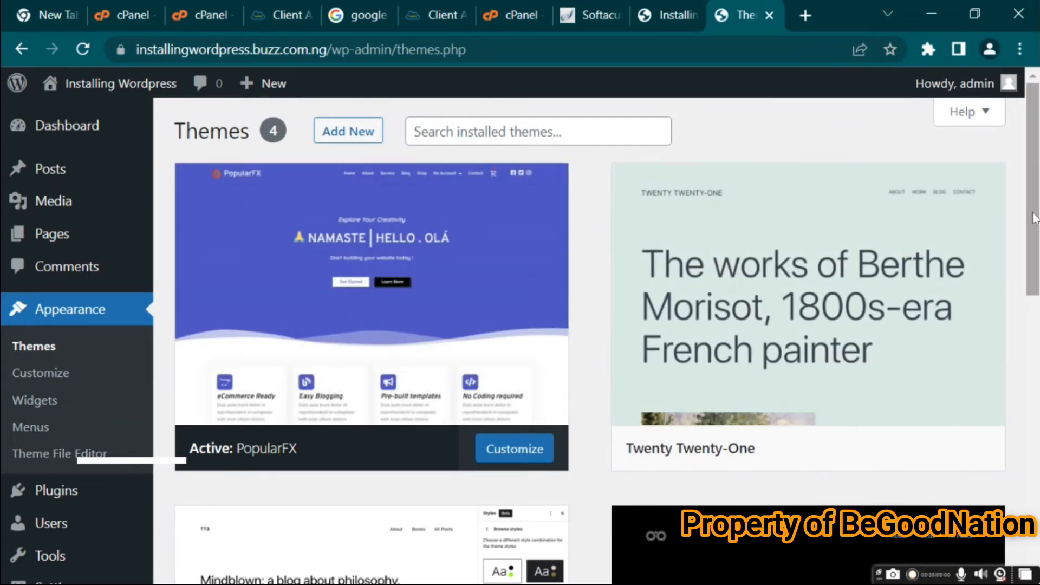
left_click_drag(1033, 220, 1037, 350)
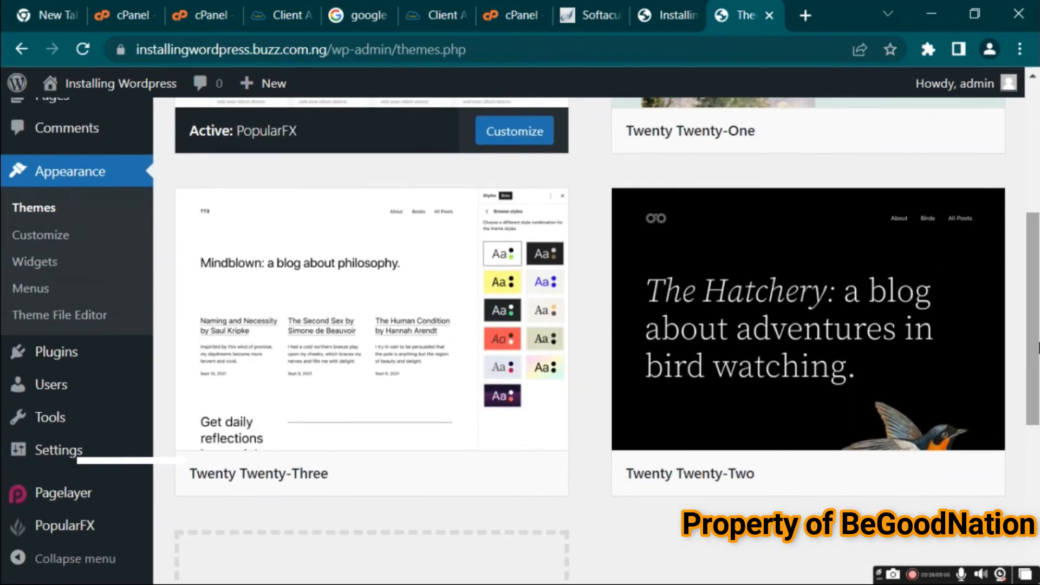
Activate the Twenty Twenty-Two theme and open the site in a new tab to view it
left_click(950, 475)
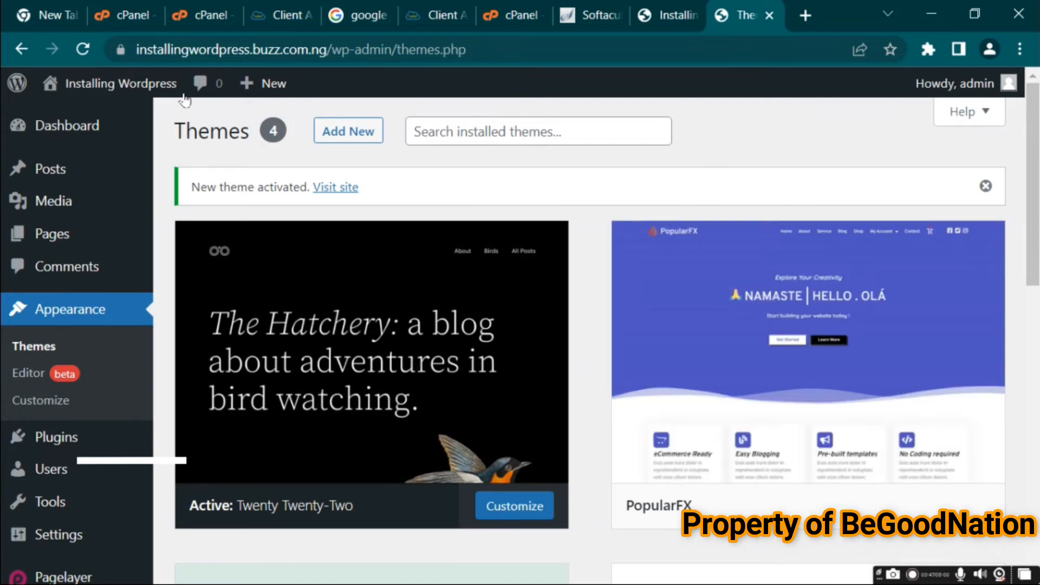
mouse_move(74, 98)
right_click(62, 128)
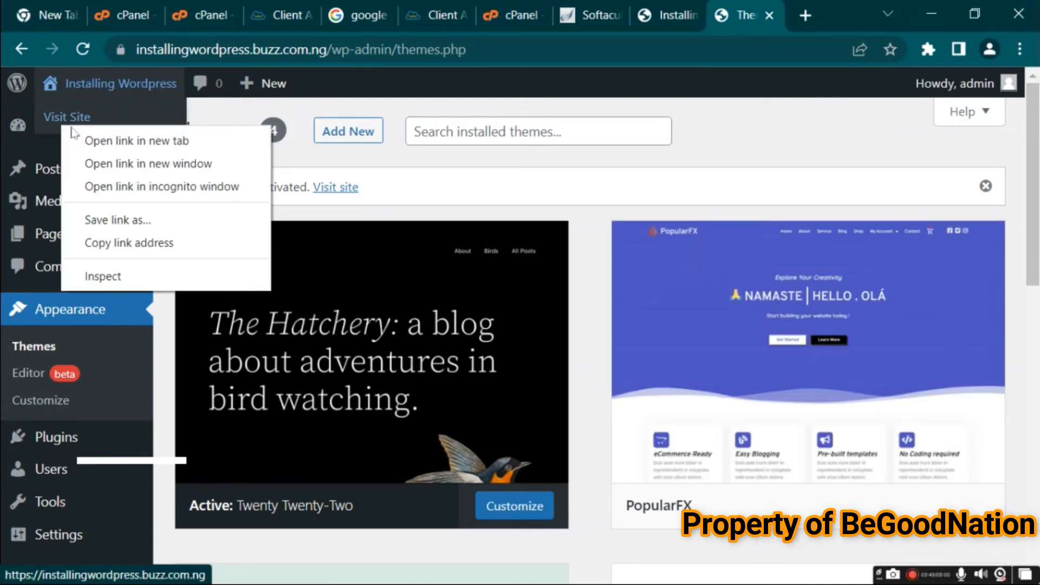
left_click(91, 142)
key("ctrl+Tab")
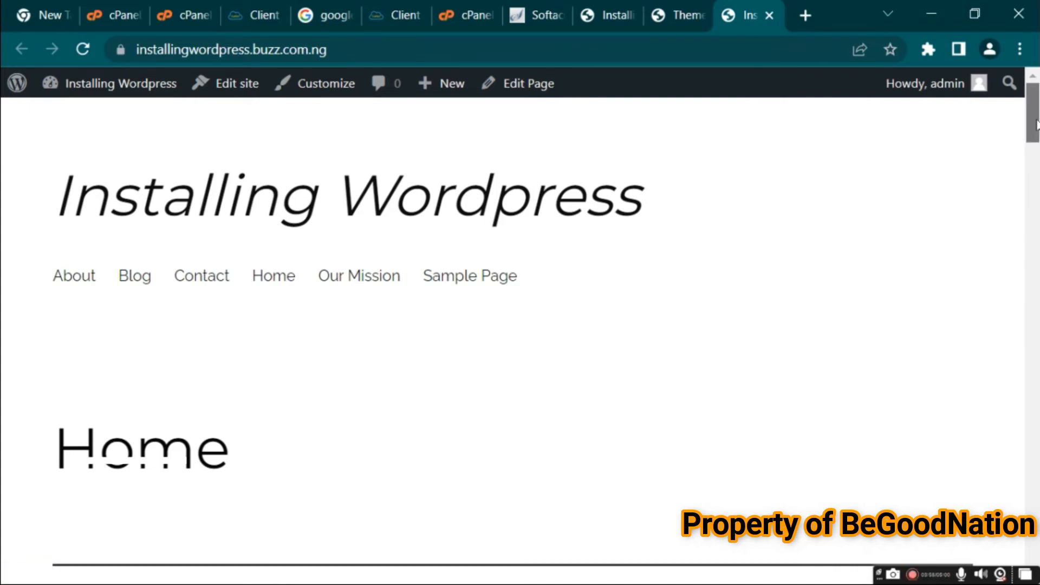
scroll(1036, 125, "down", 10)
Reactivate the PopularFX theme and reload the site tab to view it
left_click(680, 15)
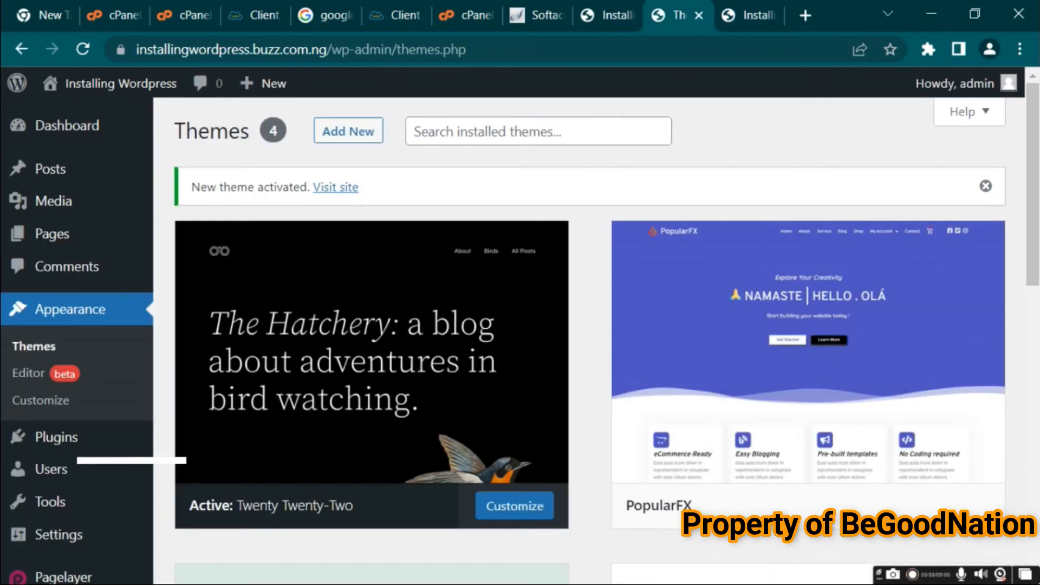
left_click(856, 504)
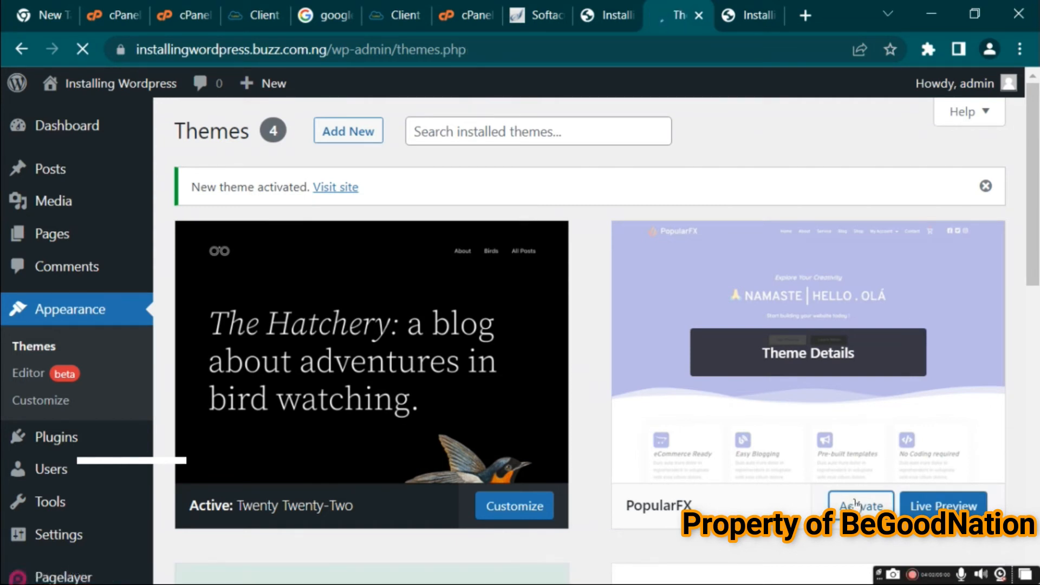
key("ctrl+Tab")
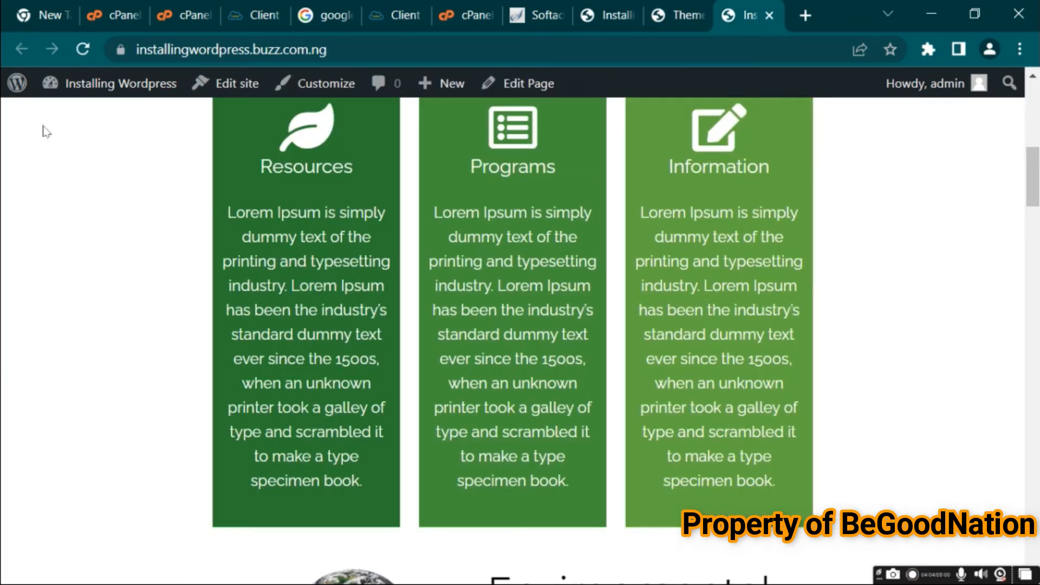
left_click(83, 53)
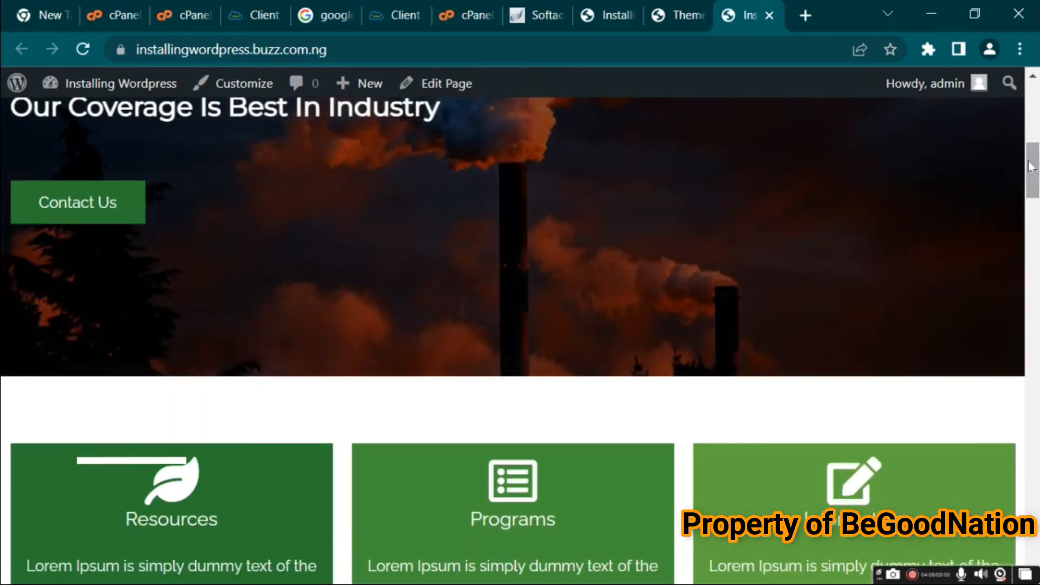
left_click_drag(1029, 161, 1028, 95)
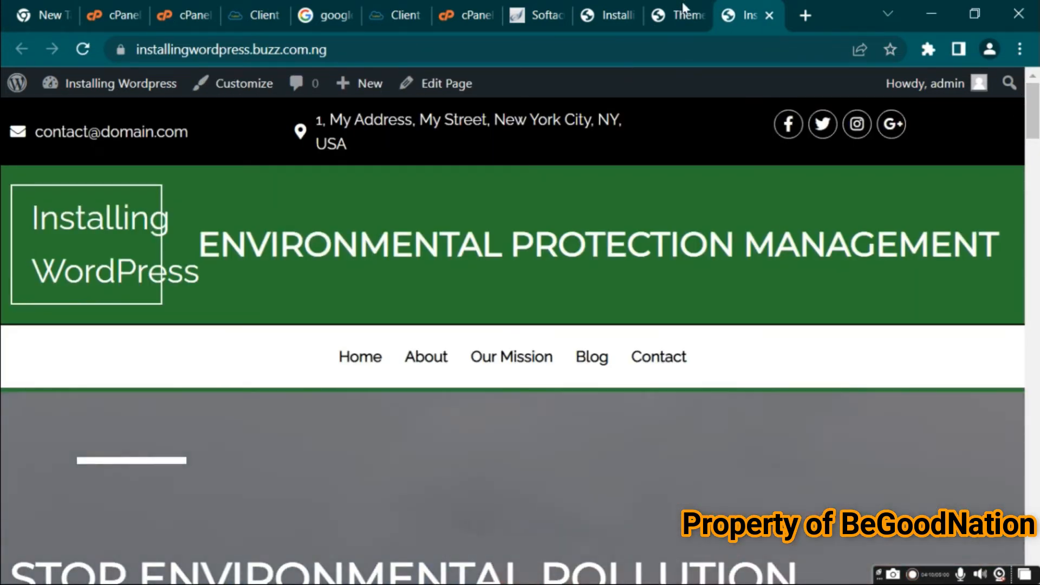
Return to the Themes page and open the Customizer in a new tab
mouse_move(681, 1)
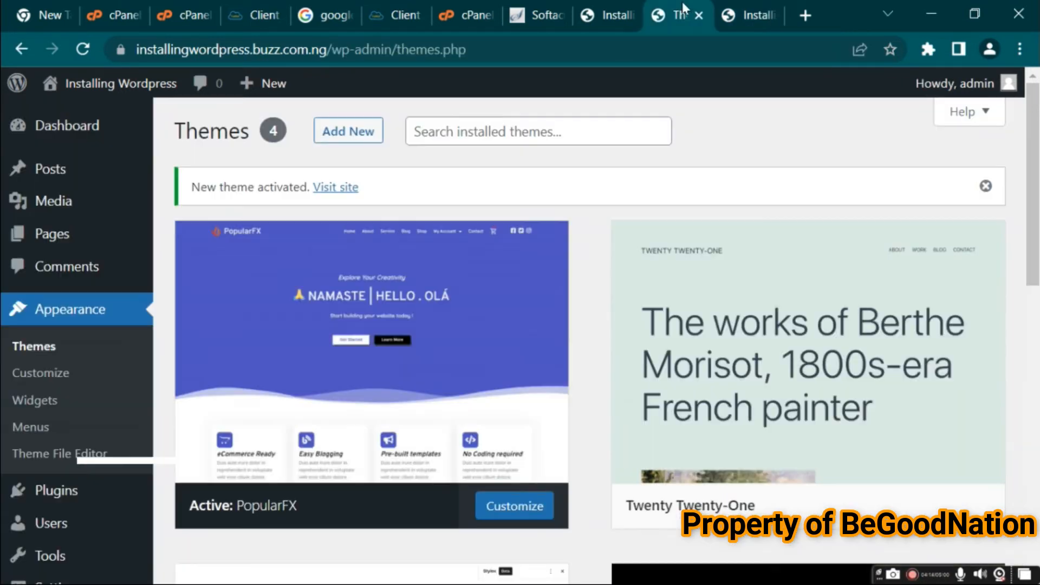
left_click(682, 5)
right_click(52, 382)
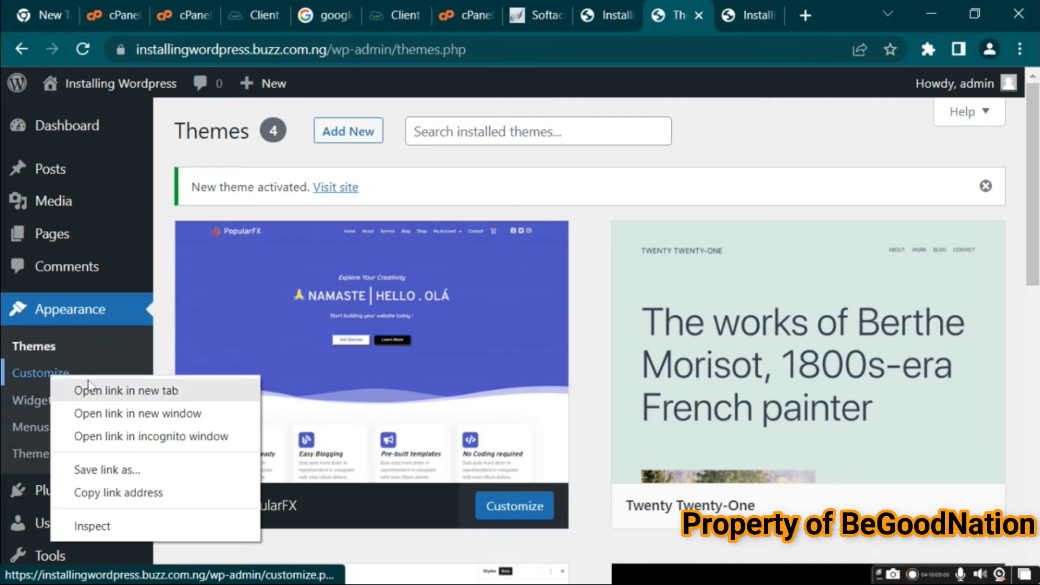
left_click(70, 390)
left_click(754, 14)
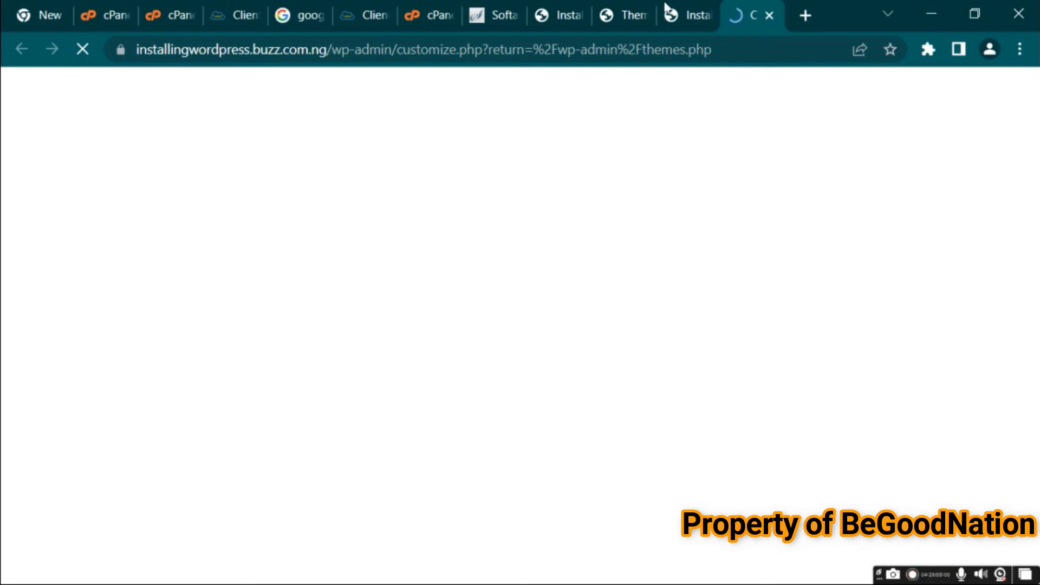
left_click(683, 3)
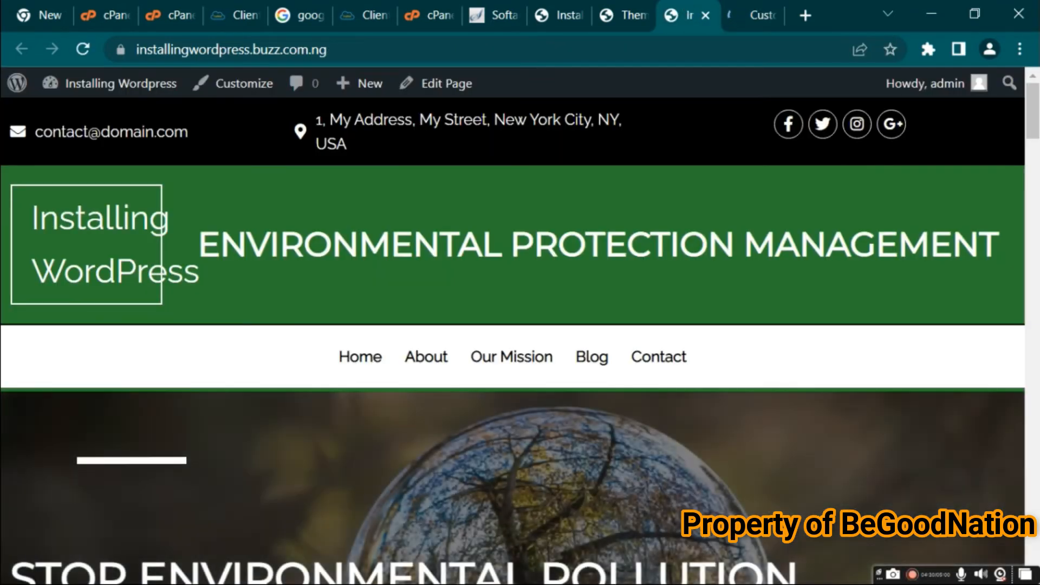
left_click(753, 15)
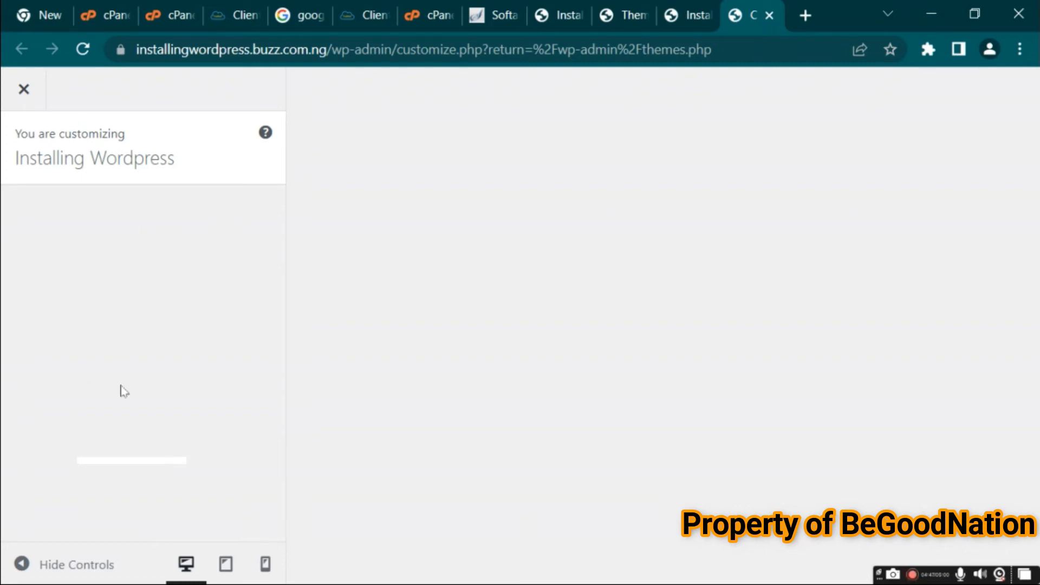
Scroll through the Customizer's list of sections
left_click_drag(281, 279, 289, 391)
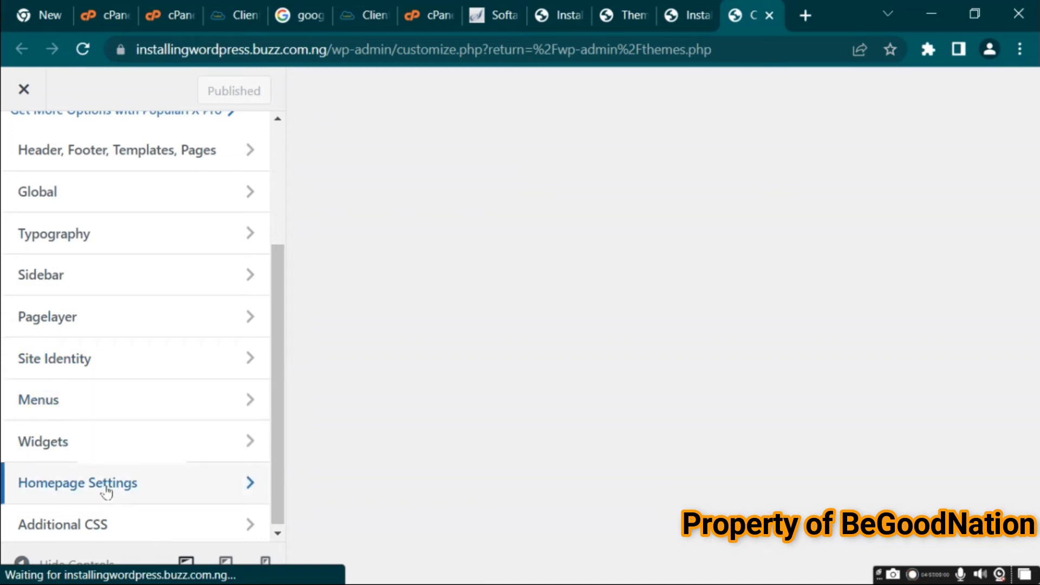
left_click_drag(282, 414, 269, 274)
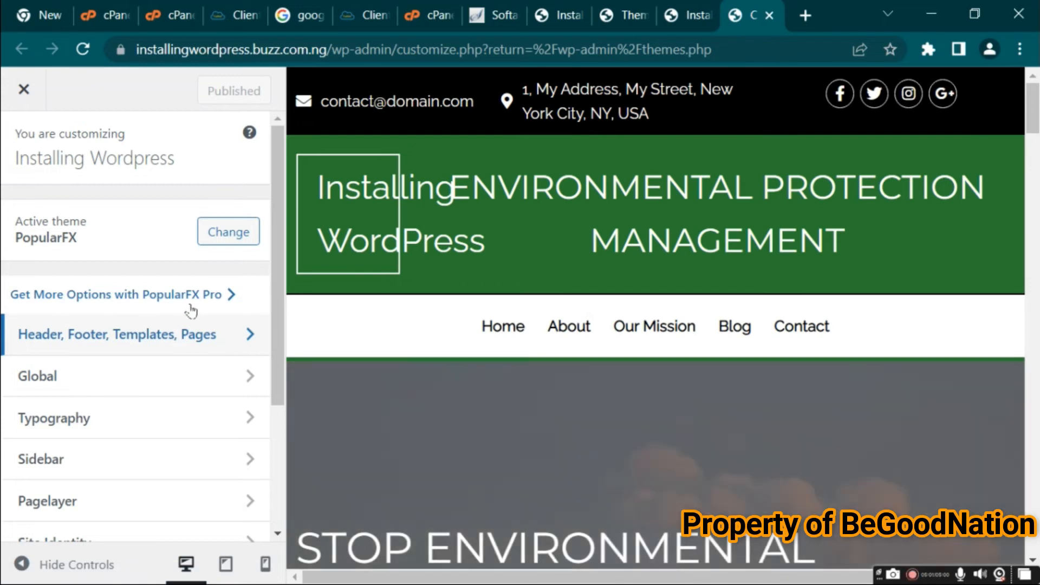
scroll(191, 310, "down", 3)
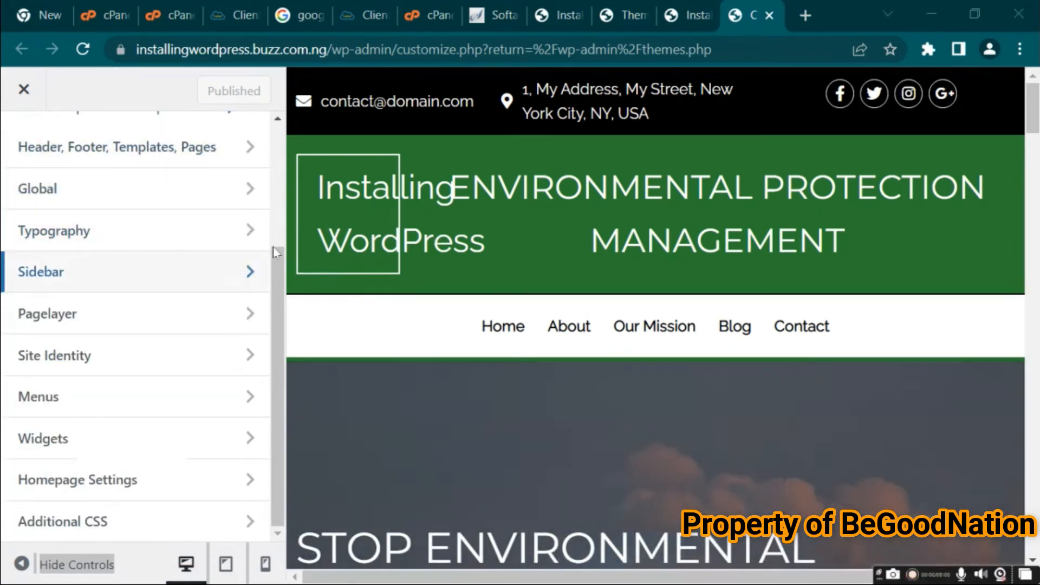
Open the Home Header template from the Customizer's header, footer and templates section in the Pagelayer editor, then close it
left_click_drag(276, 252, 274, 167)
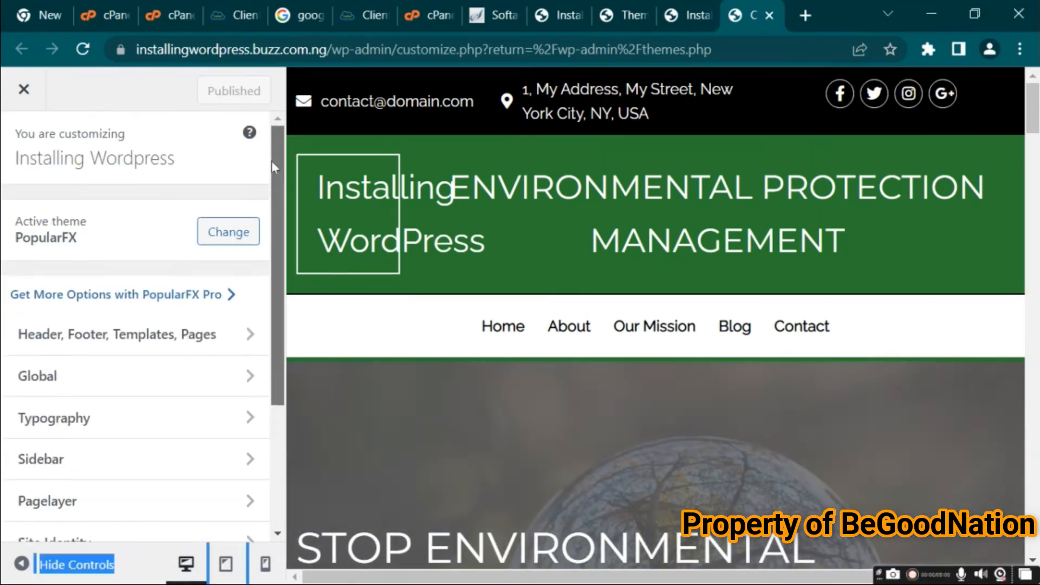
left_click(110, 341)
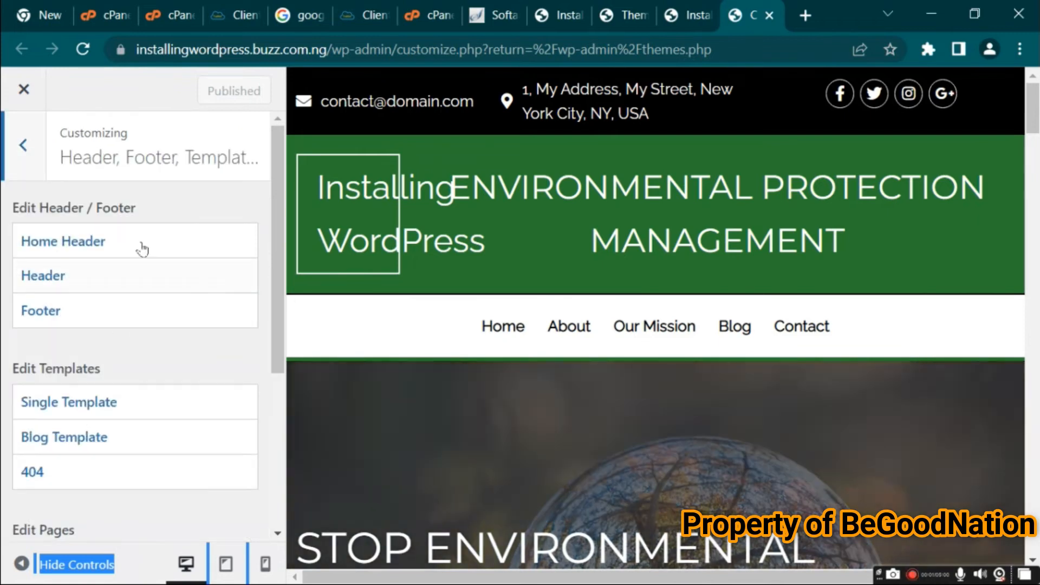
left_click(87, 250)
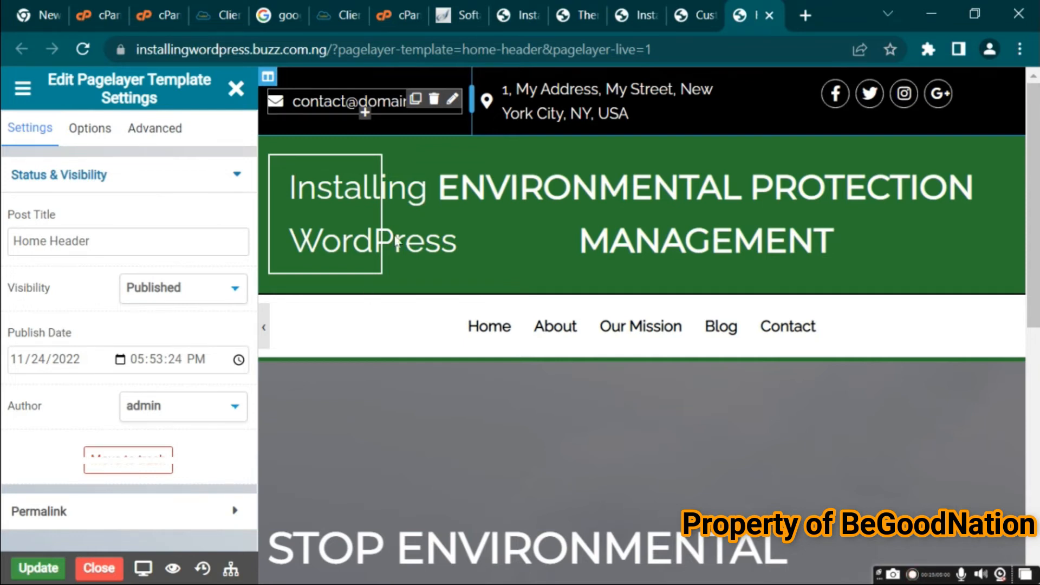
left_click(769, 15)
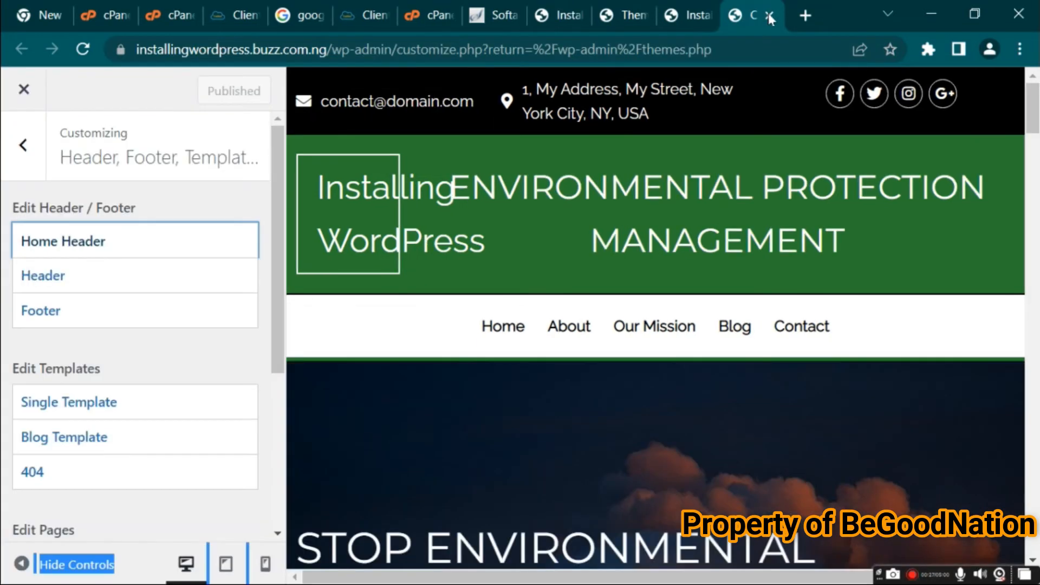
left_click(23, 145)
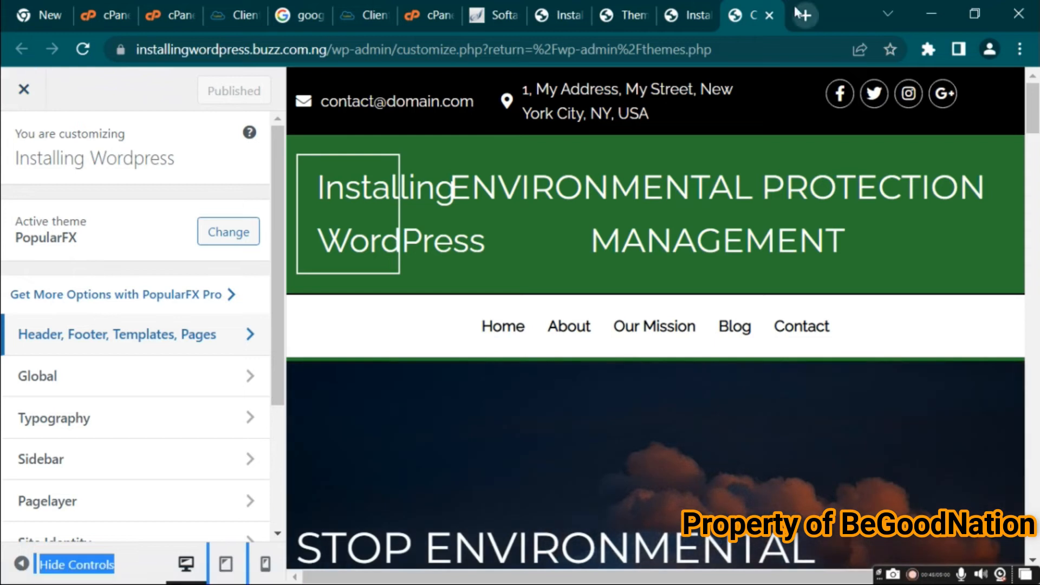
Close the Customizer and open the block-based Widgets page, dismissing its welcome dialog
left_click(768, 16)
left_click(635, 21)
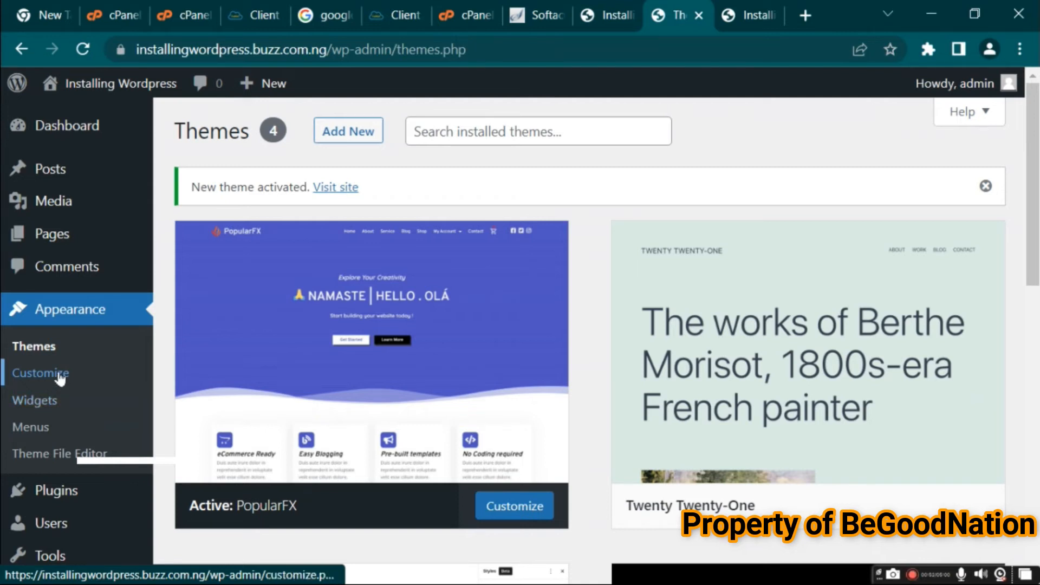
left_click(34, 402)
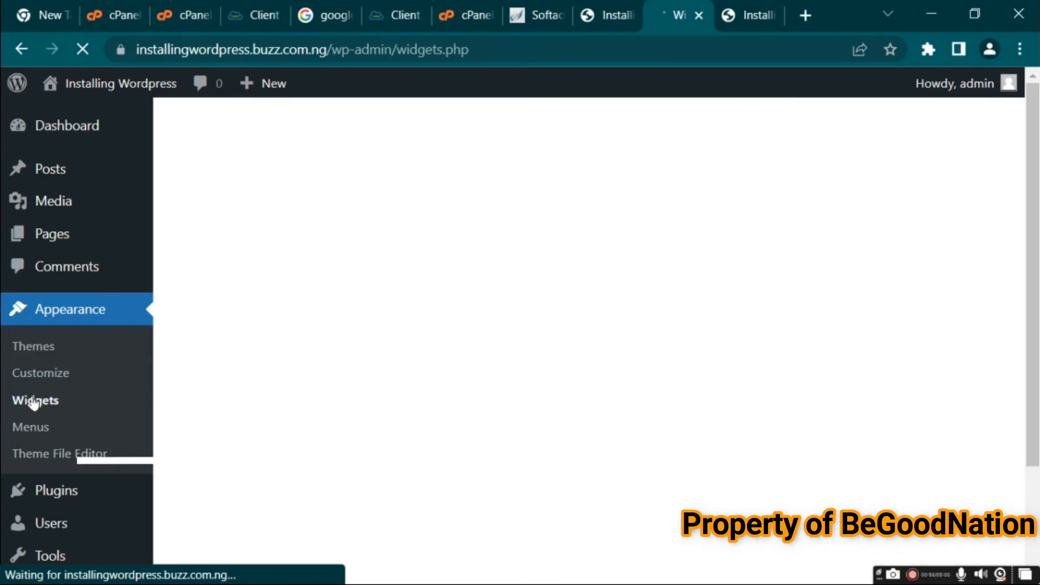
left_click(739, 15)
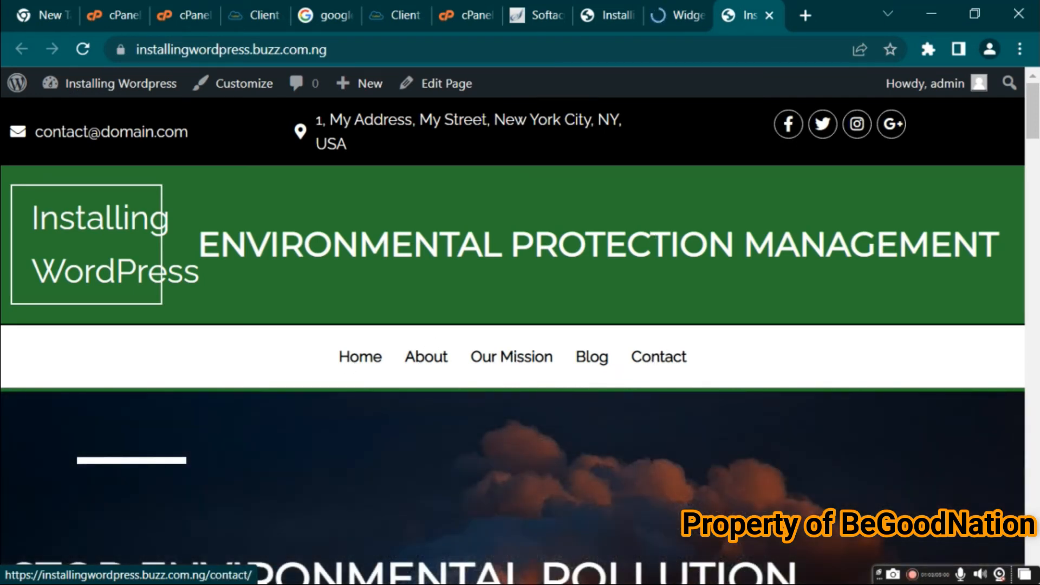
key("ctrl+shift+Tab")
key("ctrl+shift+Tab")
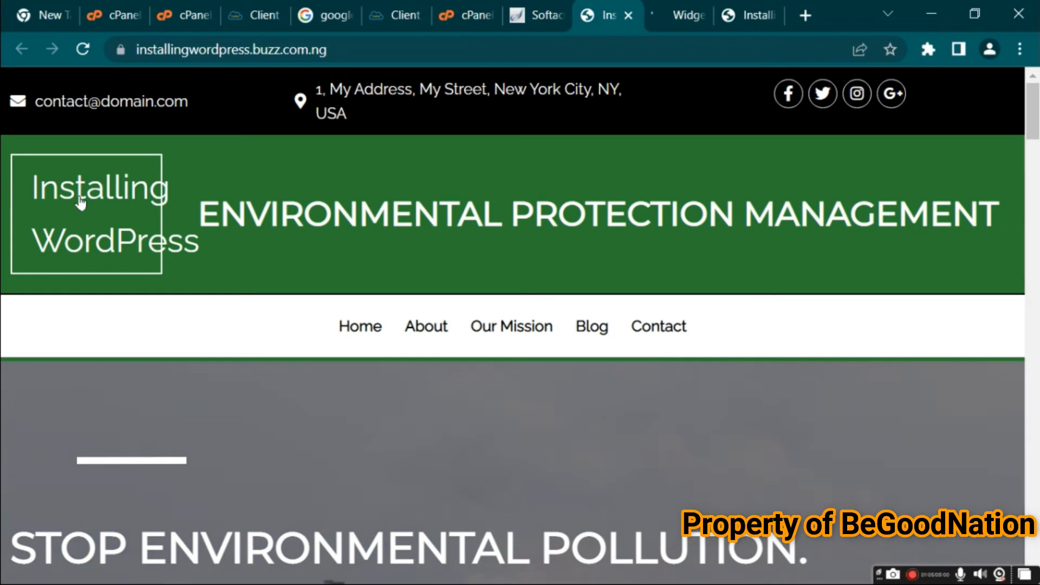
key("ctrl+Tab")
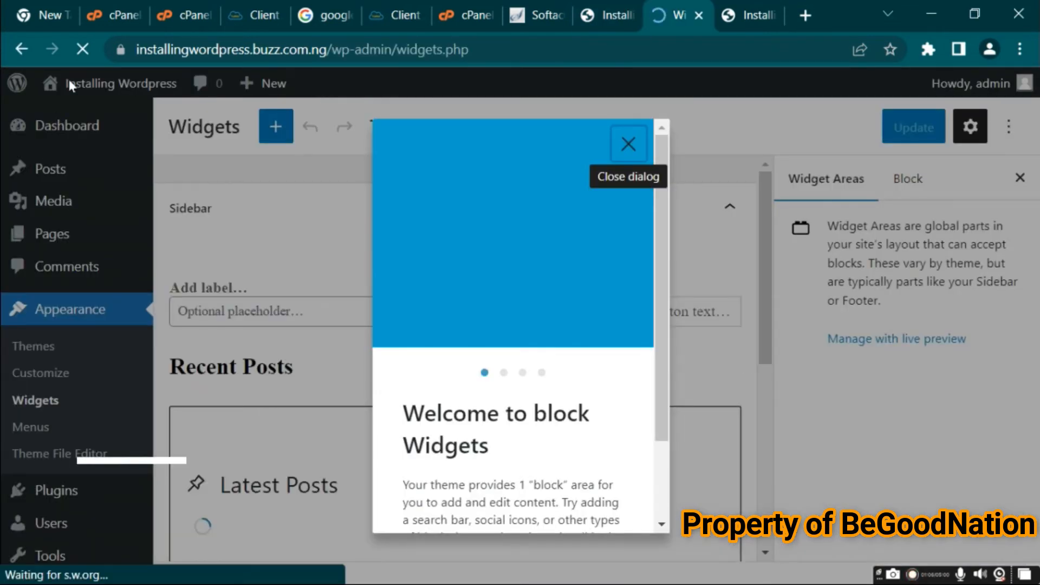
left_click(627, 141)
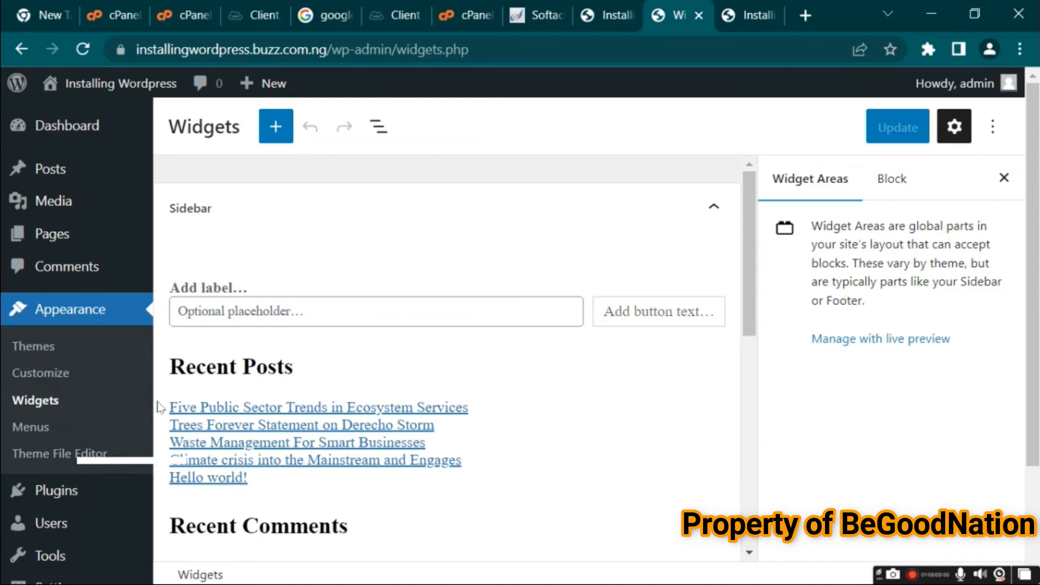
Open the Menus page and compare the EPM Header Menu structure with the live site's navigation
left_click(40, 433)
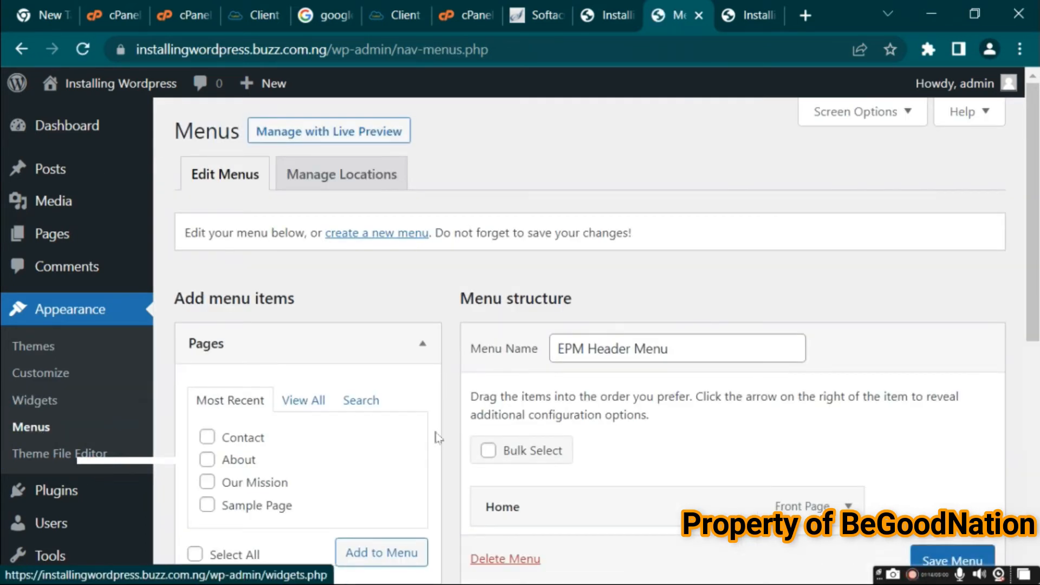
left_click_drag(1032, 230, 1032, 282)
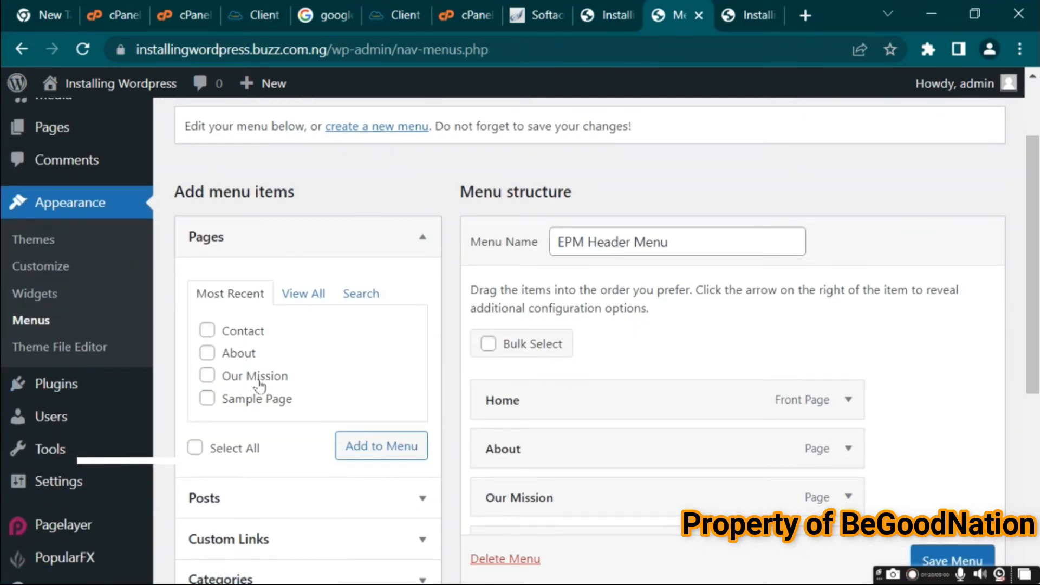
left_click(751, 16)
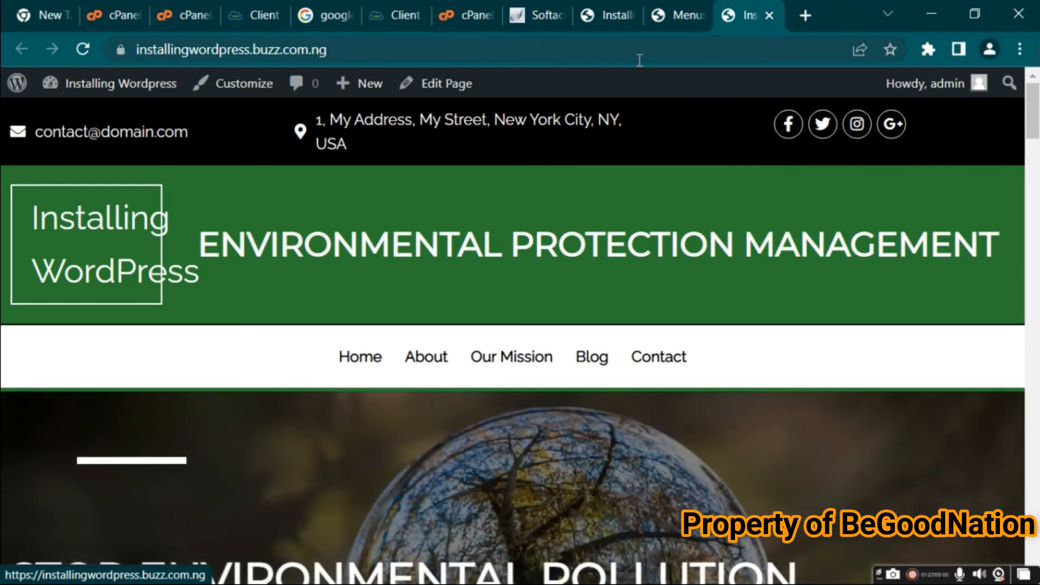
left_click(618, 16)
left_click(675, 15)
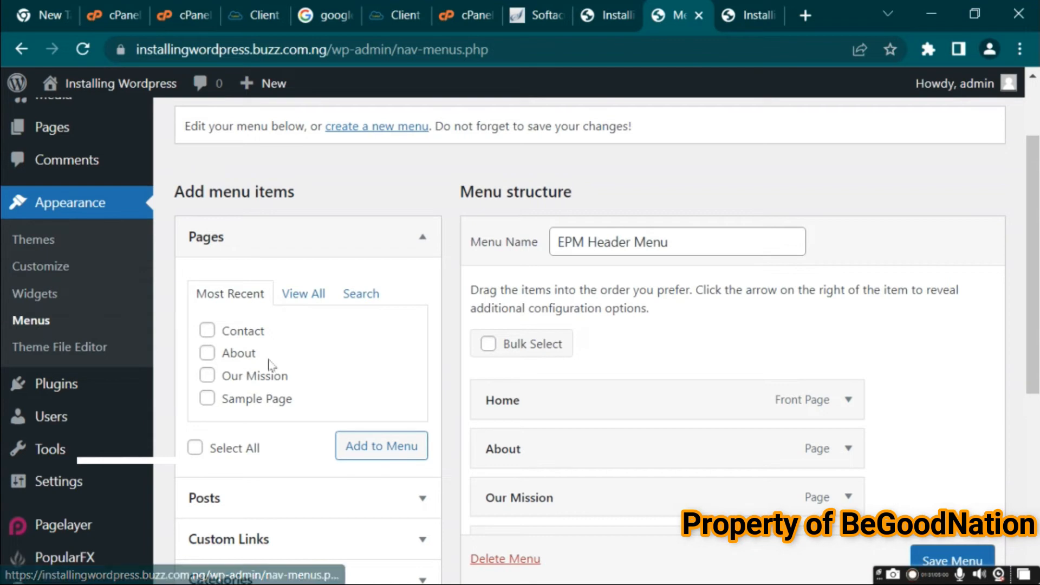
Open the Theme File Editor and acknowledge the warning about editing the theme directly
left_click(80, 358)
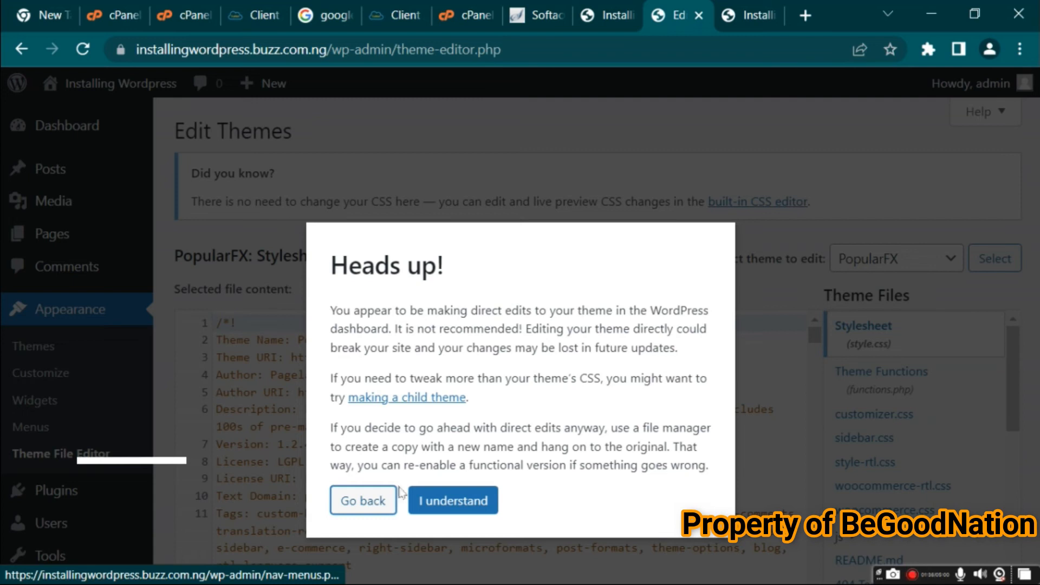
left_click(433, 499)
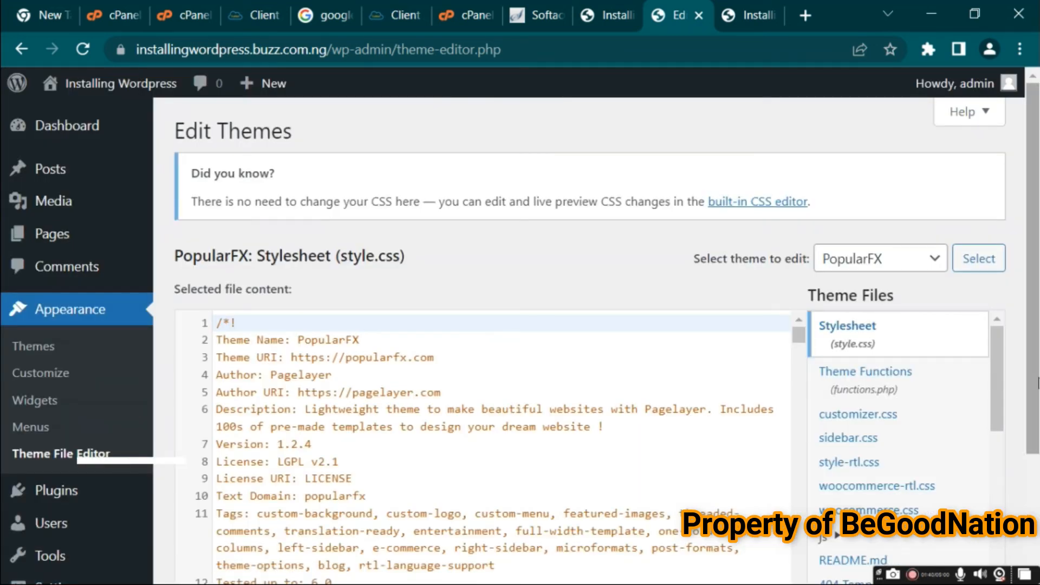
left_click_drag(1038, 377, 1036, 414)
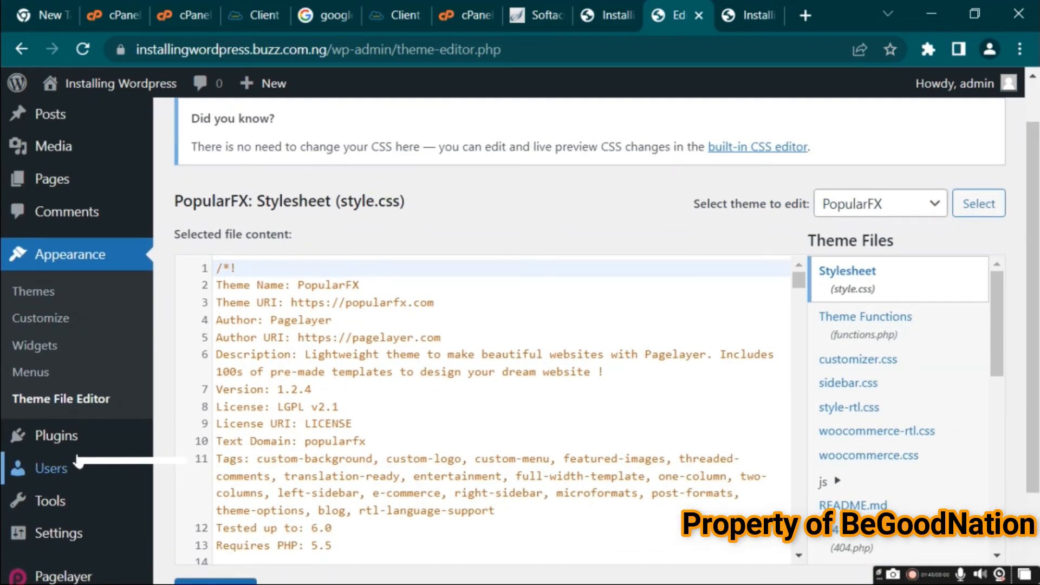
Open the installed Plugins list and open the Add Plugins page in a new tab
left_click(67, 451)
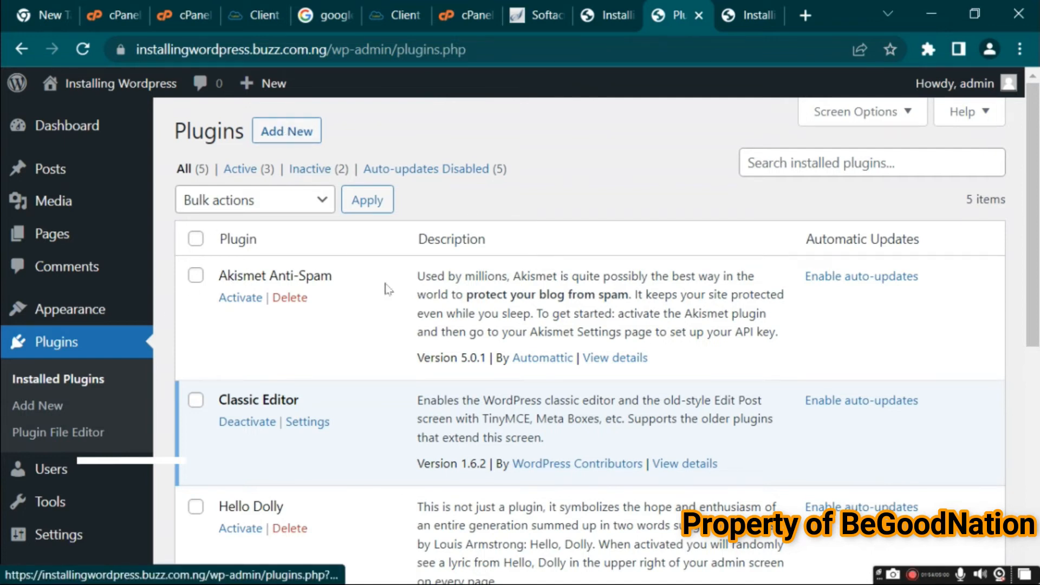
mouse_move(1035, 166)
left_mouse_down()
mouse_move(1038, 426)
mouse_move(1036, 157)
left_mouse_up()
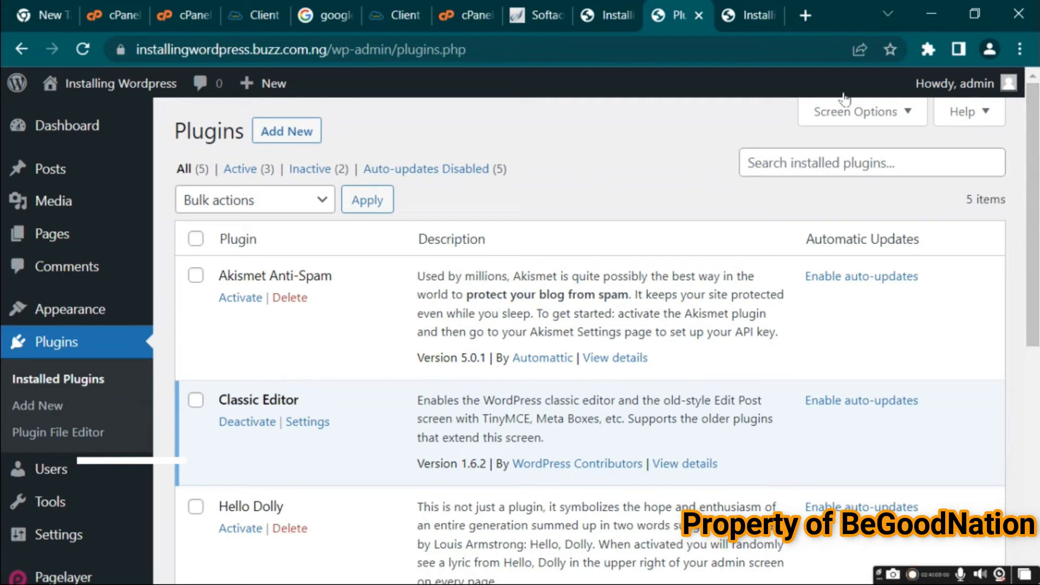
right_click(289, 134)
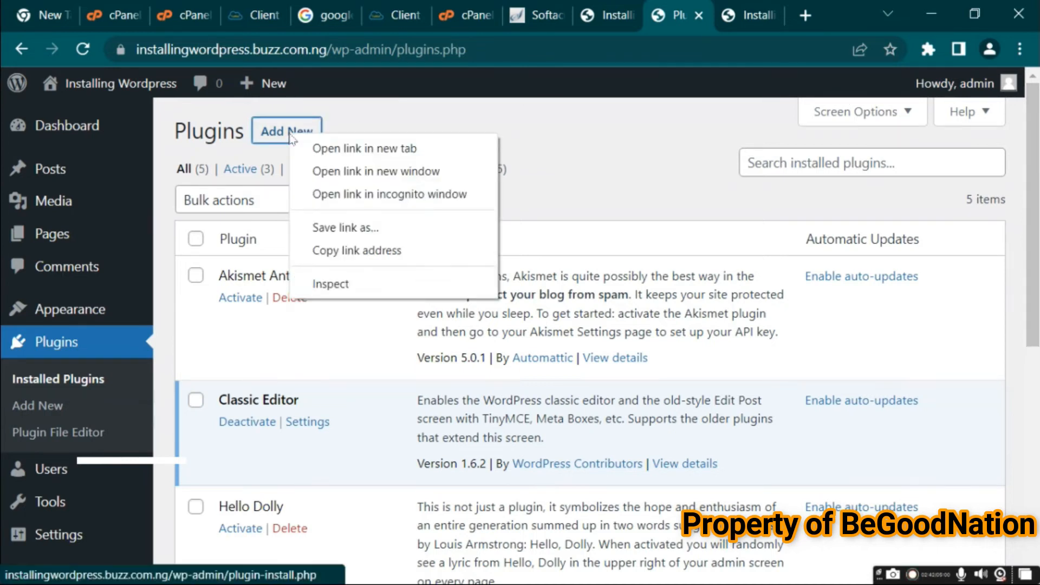
left_click(317, 149)
left_click(678, 17)
left_click(746, 14)
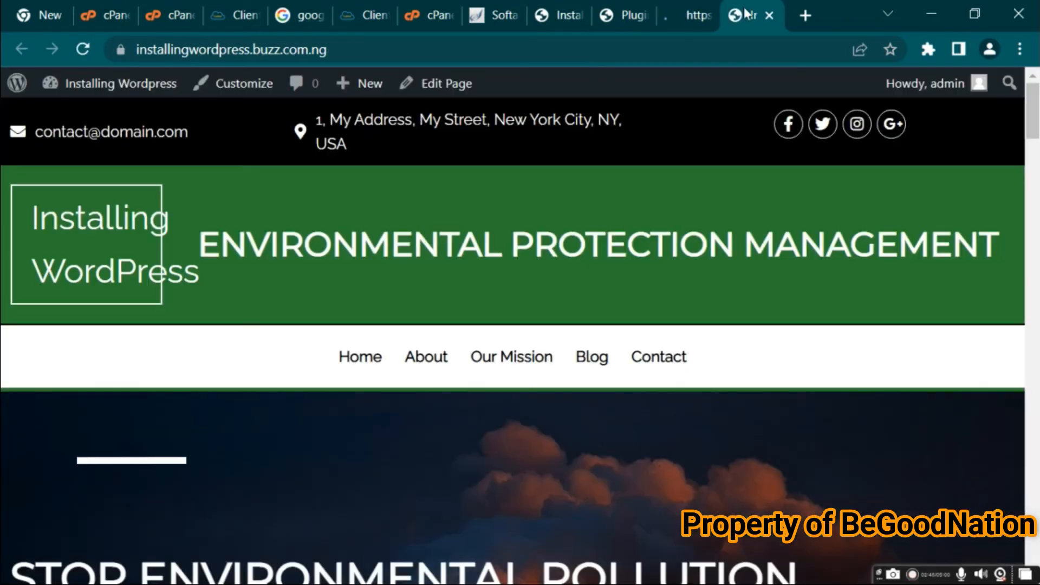
left_click(770, 15)
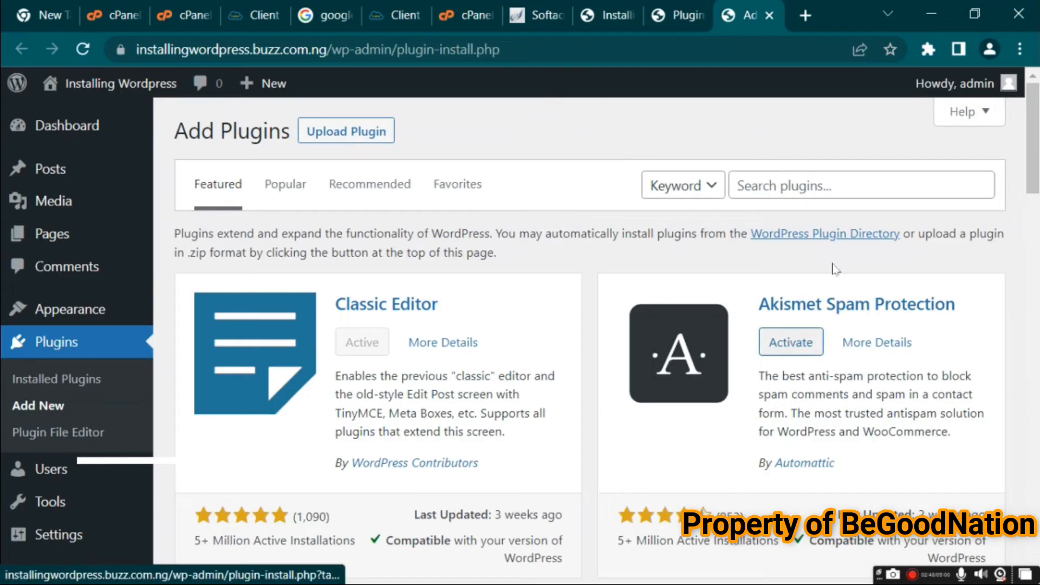
Install and activate the Classic Widgets plugin from the featured plugins
left_click(865, 183)
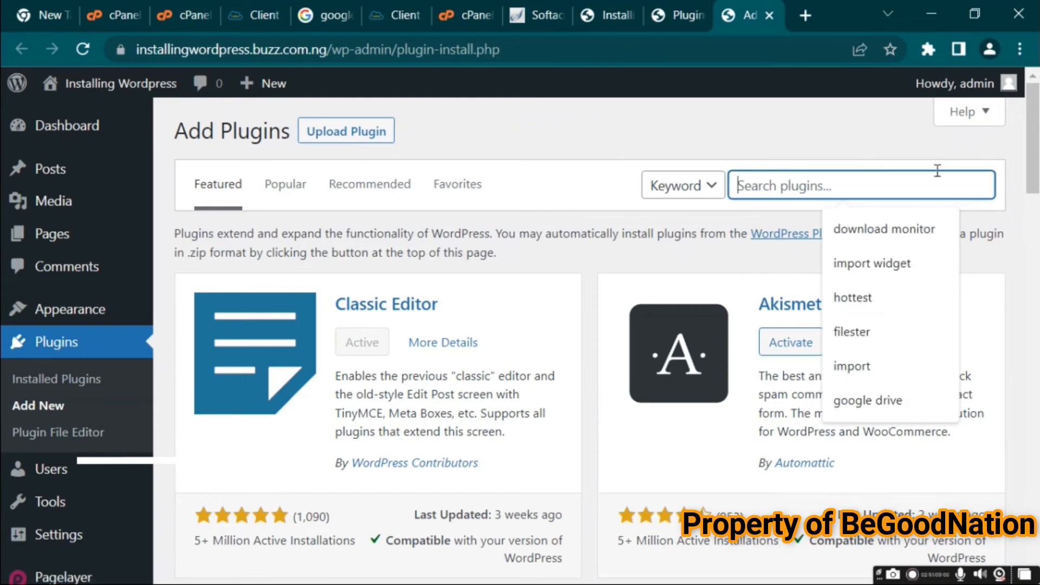
left_click_drag(1035, 159, 1035, 190)
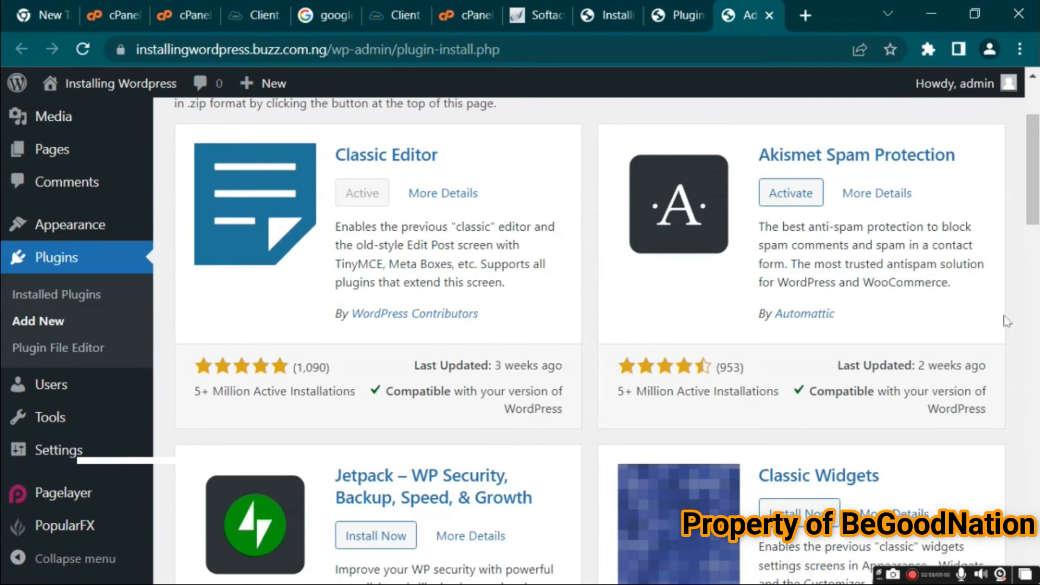
scroll(808, 296, "down", 5)
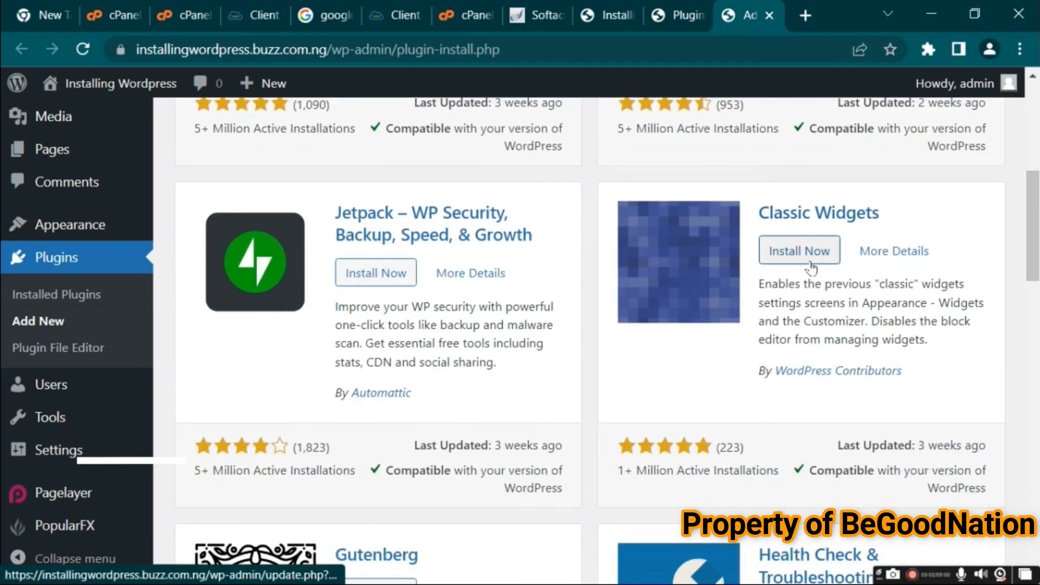
left_click(800, 251)
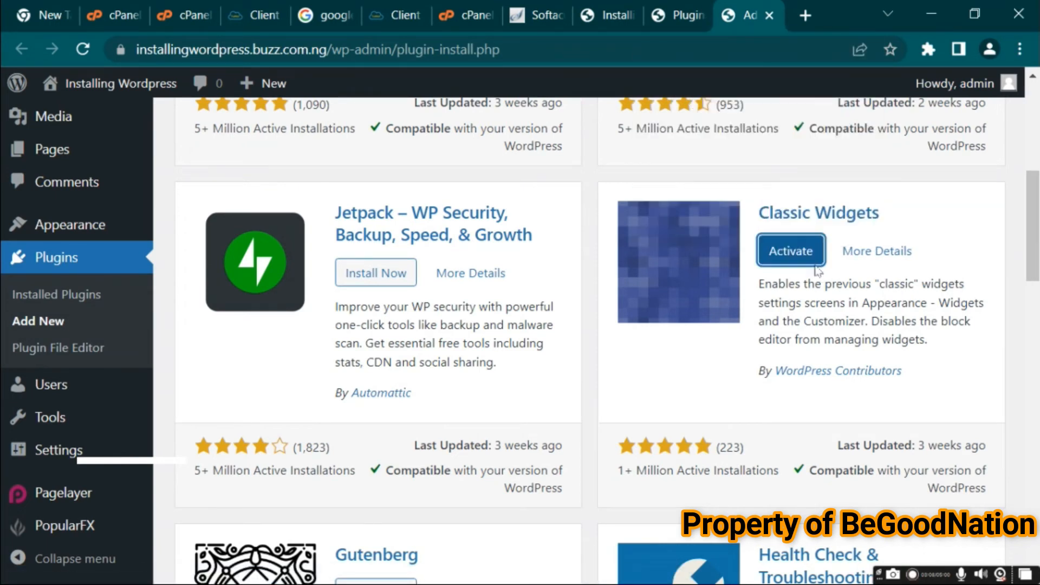
left_click(793, 253)
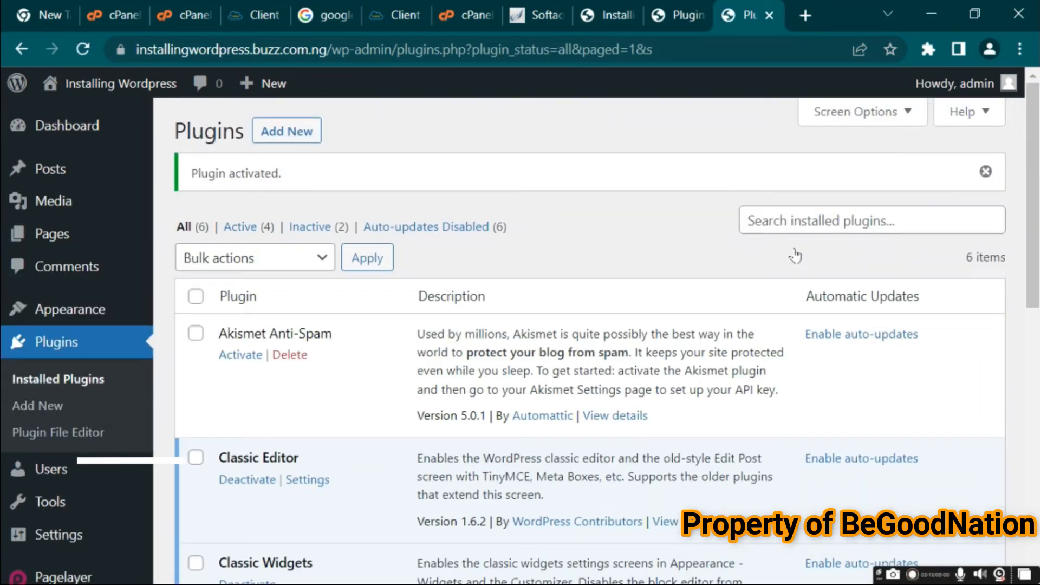
Open the classic Widgets page and expand the sidebar blocks to inspect their HTML content
mouse_move(78, 319)
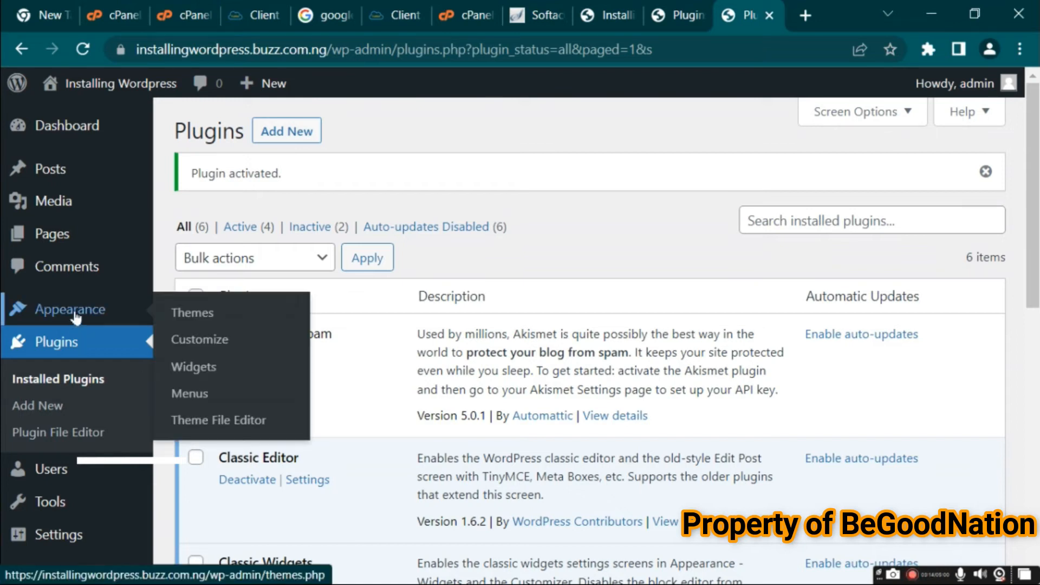
left_click(201, 370)
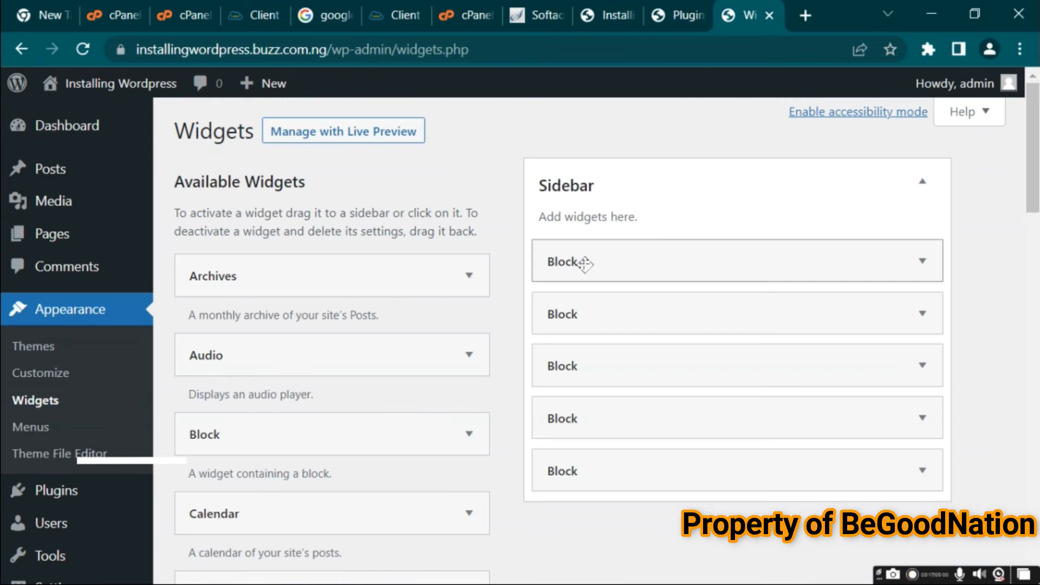
left_click_drag(759, 258, 773, 395)
left_click_drag(788, 446, 780, 356)
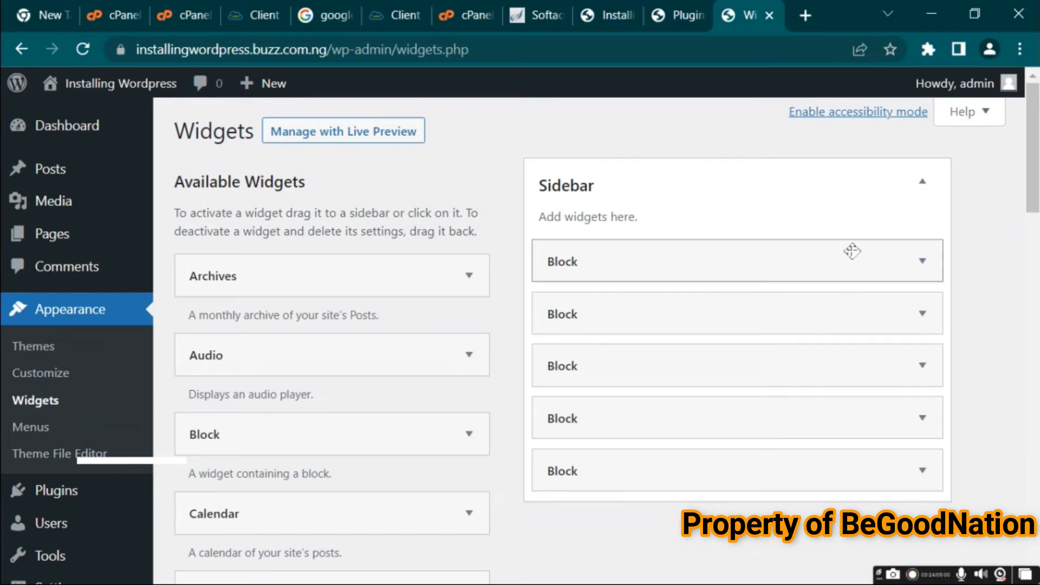
left_click(921, 262)
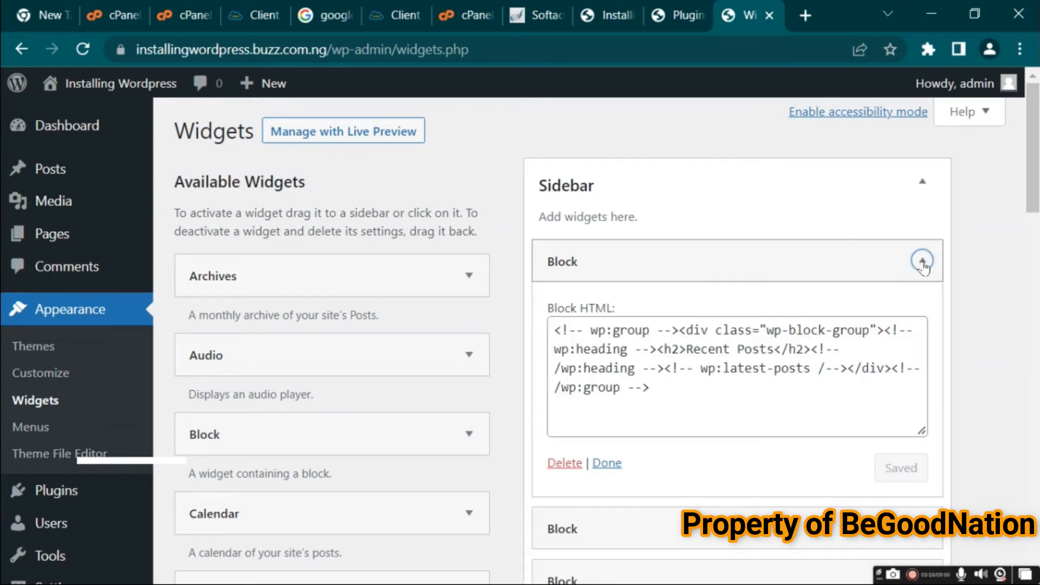
left_click(922, 262)
left_click(922, 312)
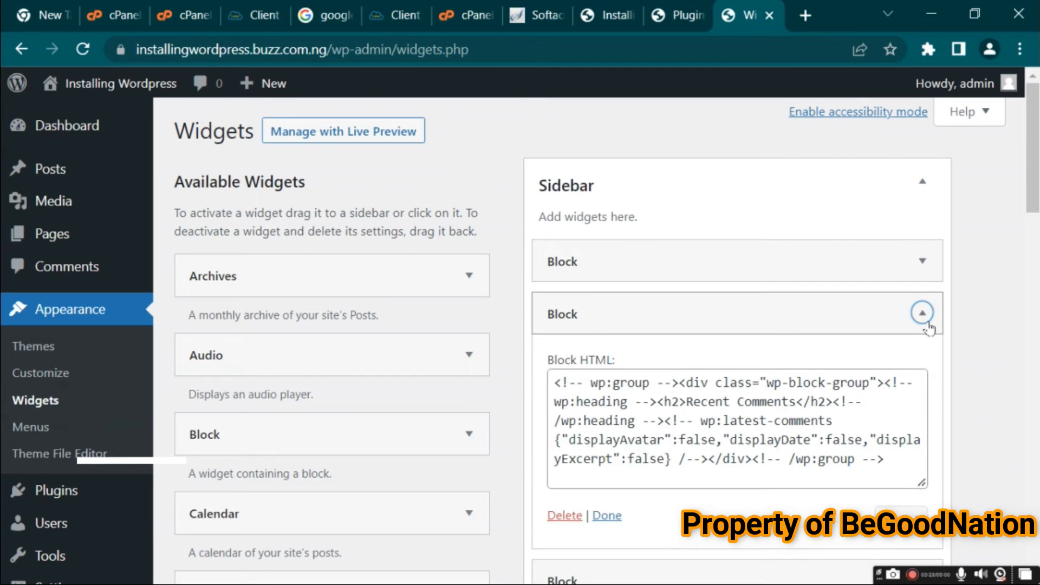
left_click(928, 325)
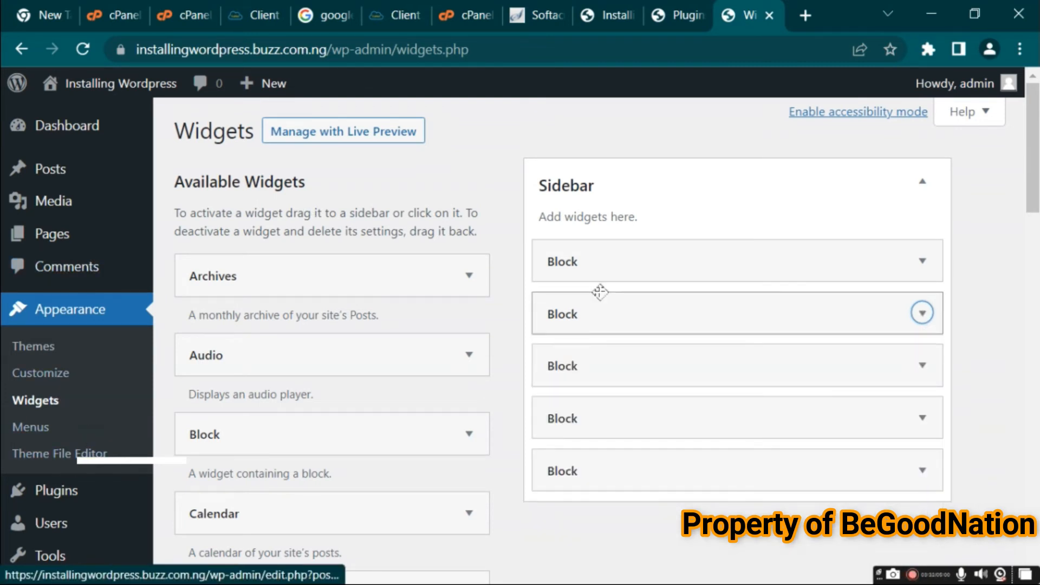
scroll(433, 314, "down", 5)
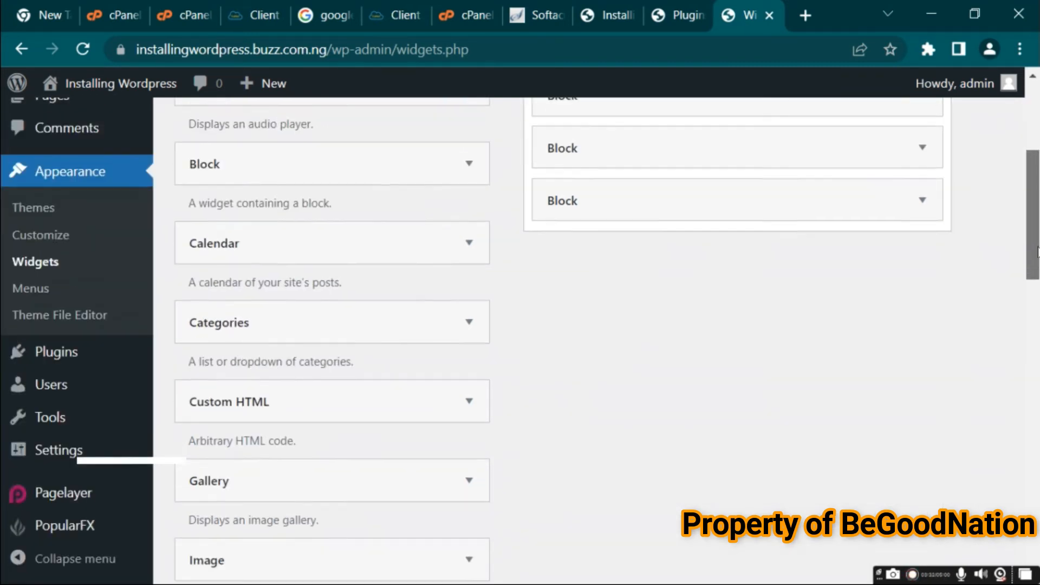
Return to the installed Plugins list, open Add Plugins in a new tab and search for download button plugins
left_click(67, 365)
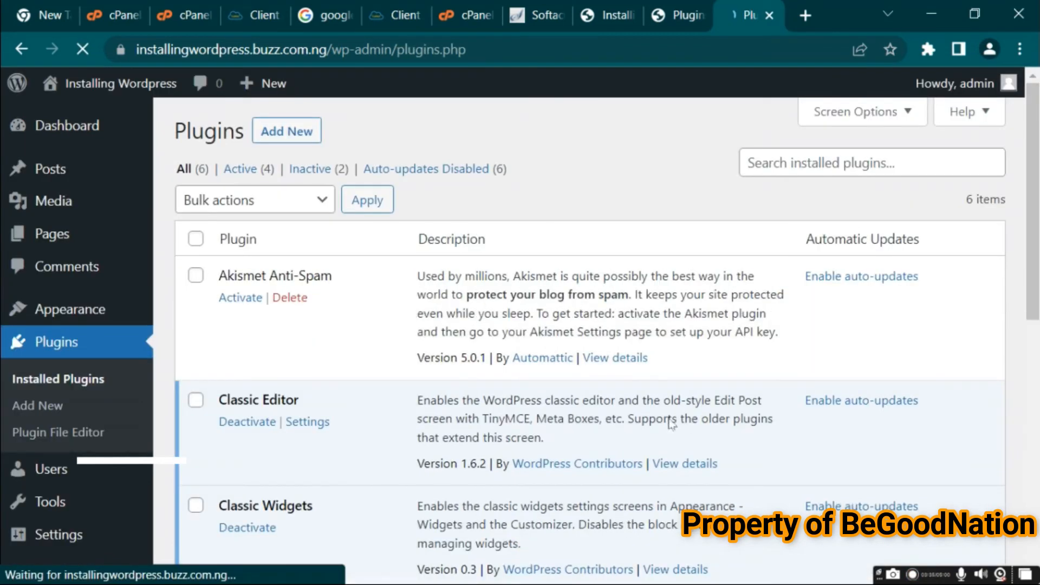
left_click_drag(1030, 273, 1034, 238)
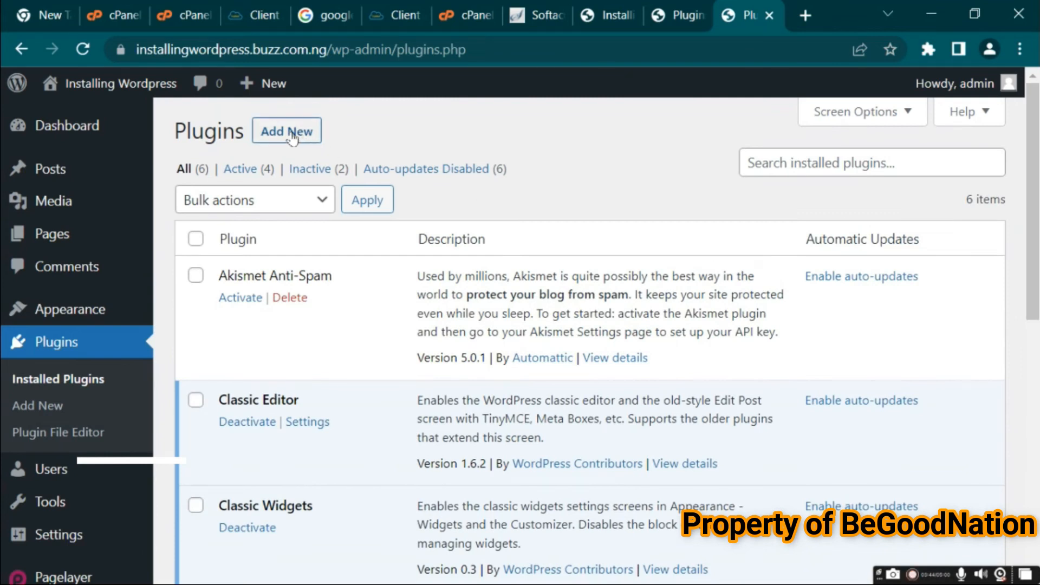
right_click(292, 138)
left_click(372, 147)
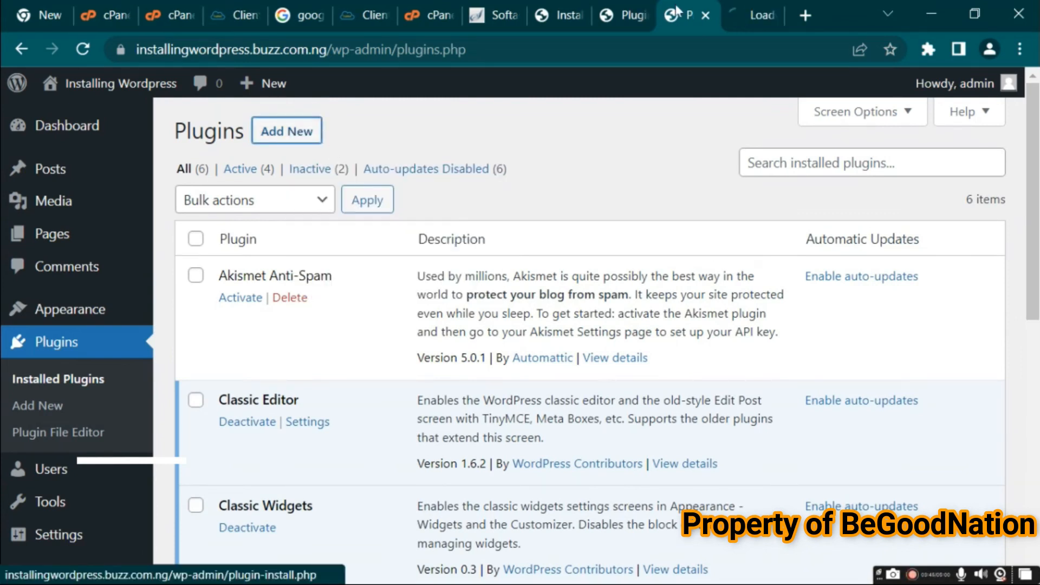
left_click(753, 16)
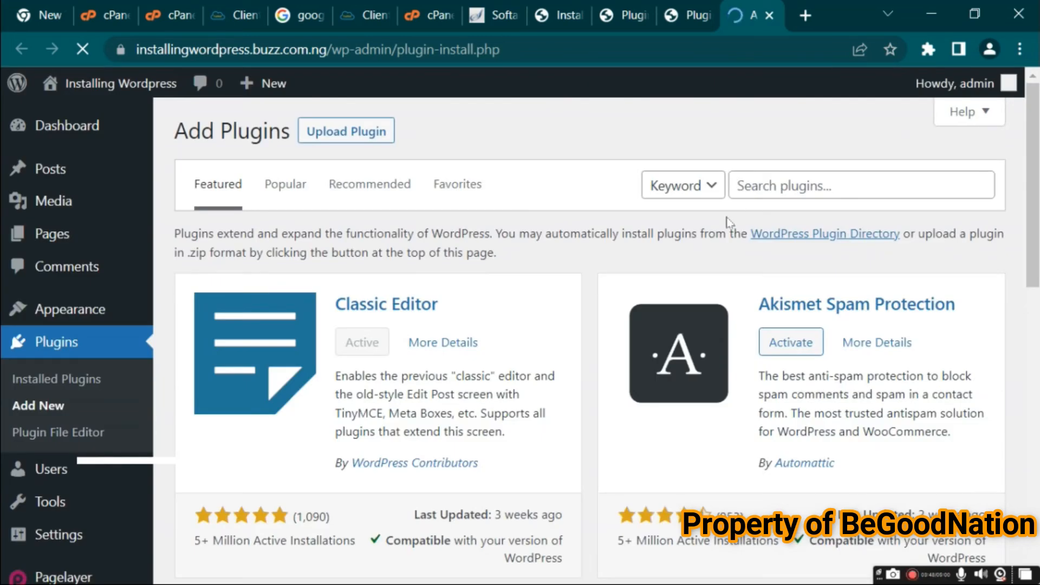
left_click(785, 190)
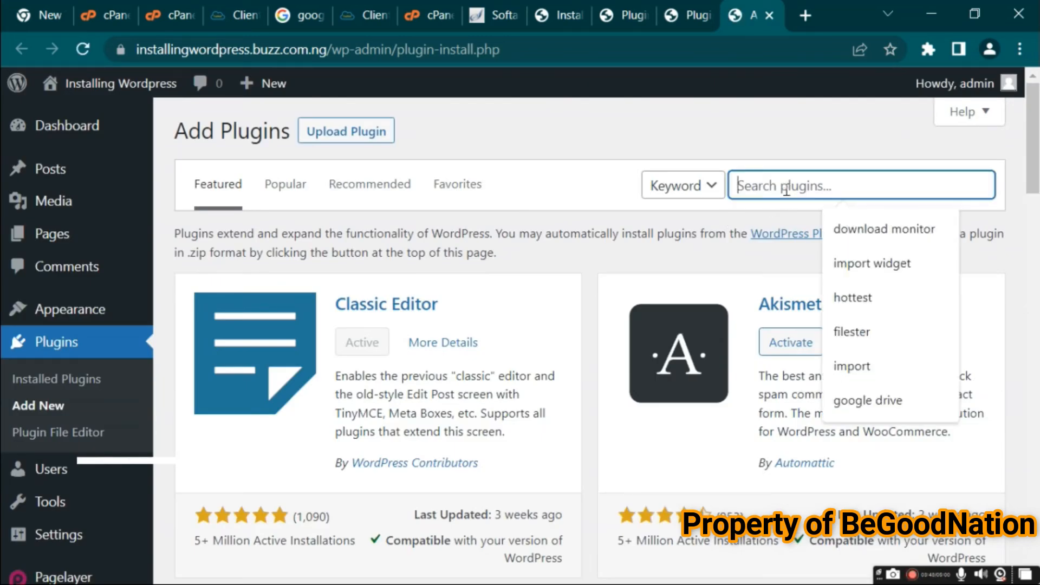
type("download button")
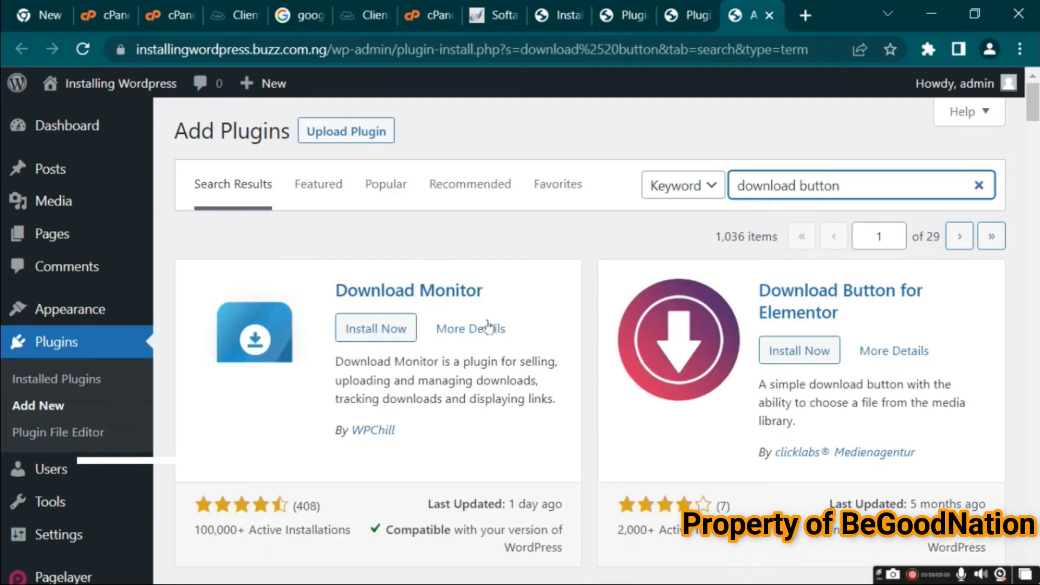
left_click_drag(1034, 104, 1001, 47)
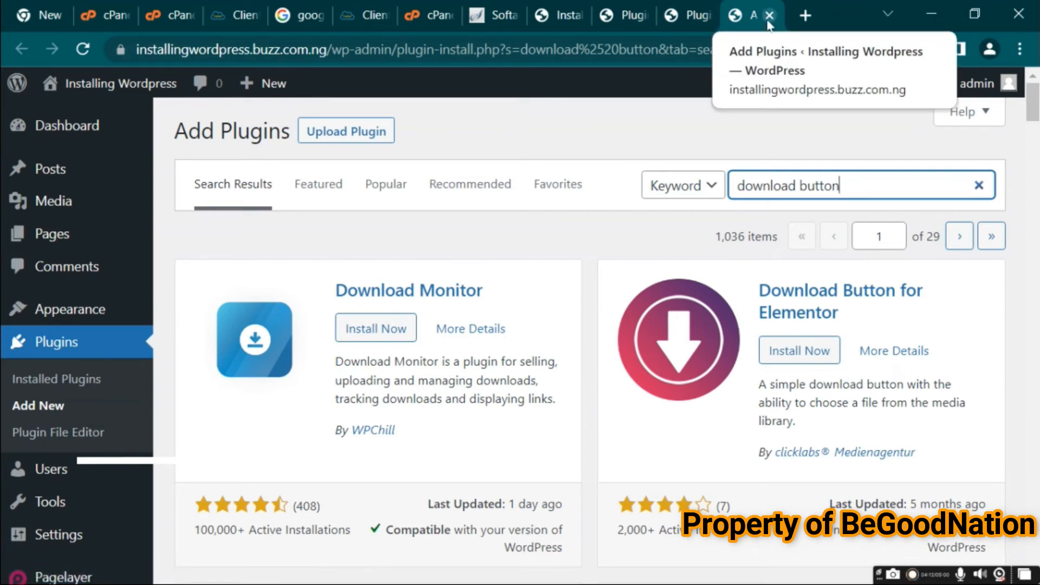
Open the Add New User form and choose Contributor as the new user's role
left_click(57, 481)
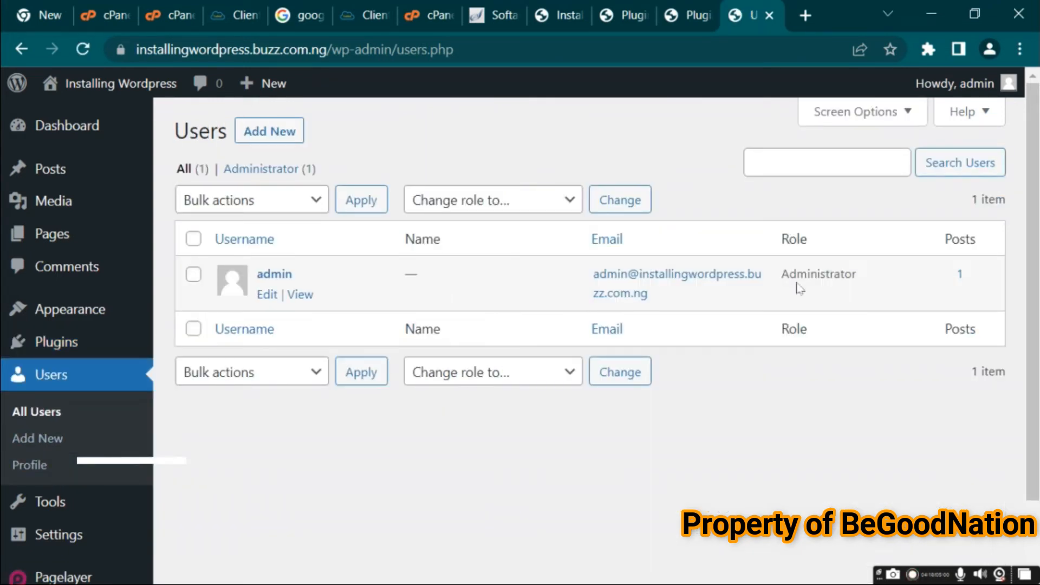
left_click(269, 135)
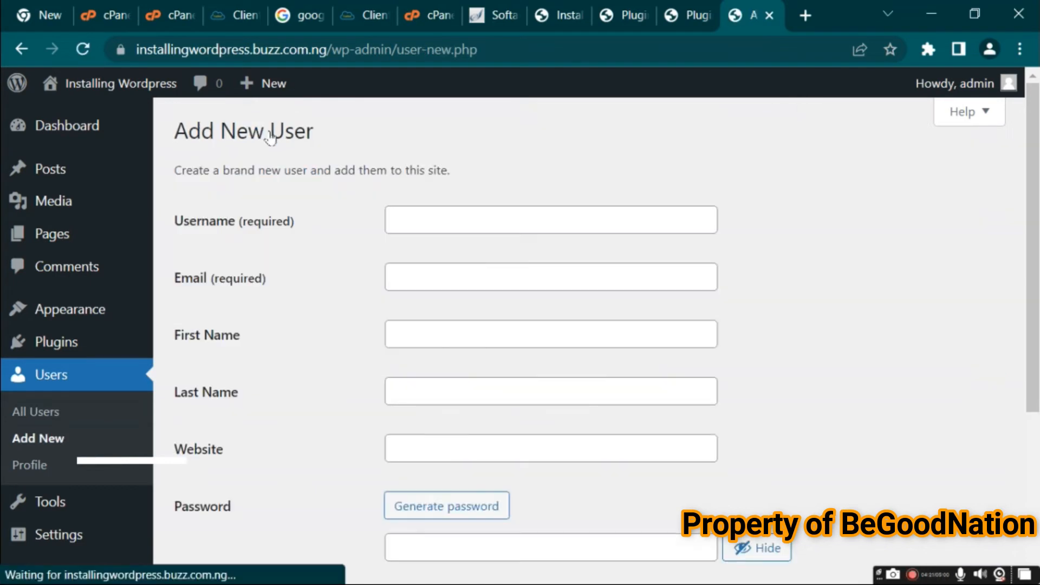
left_click_drag(1031, 259, 1025, 433)
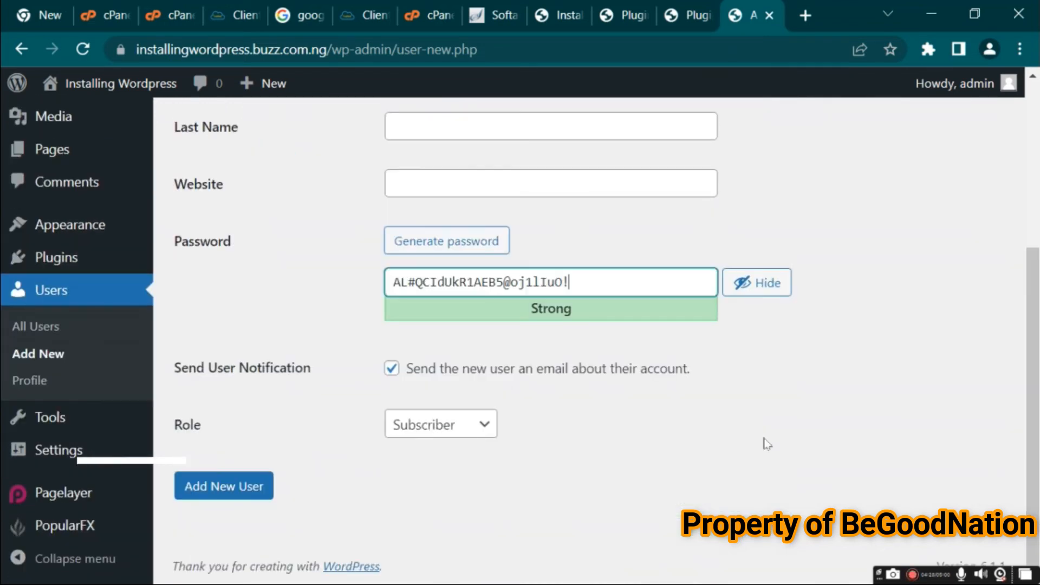
left_click(471, 431)
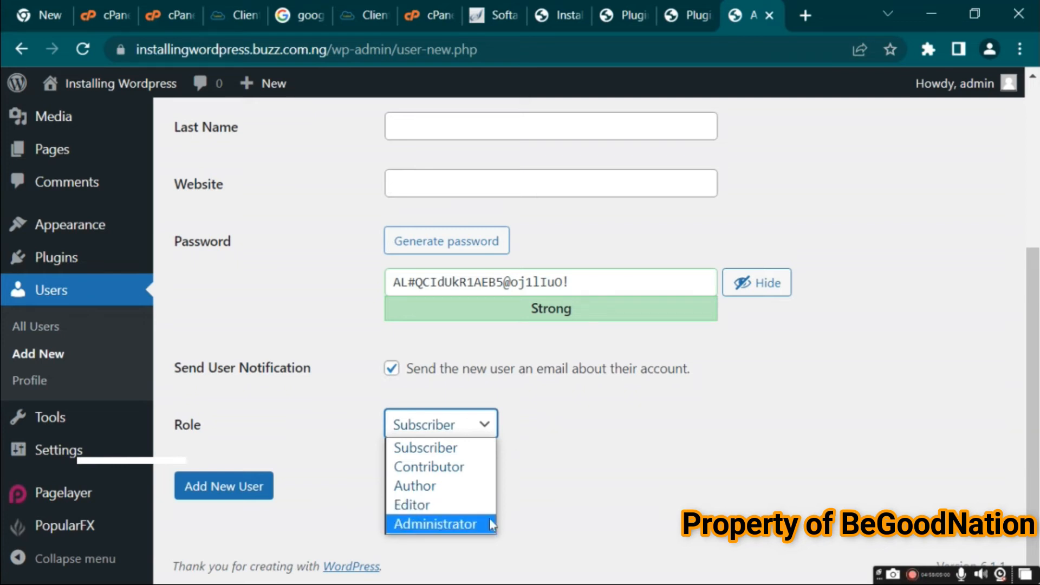
left_click(428, 467)
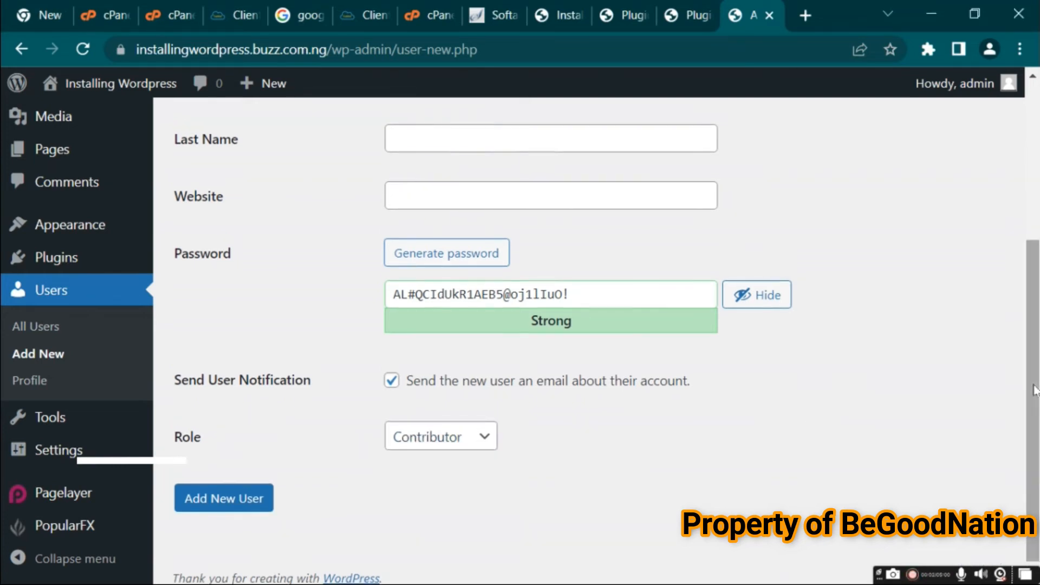
left_click_drag(1035, 390, 1035, 196)
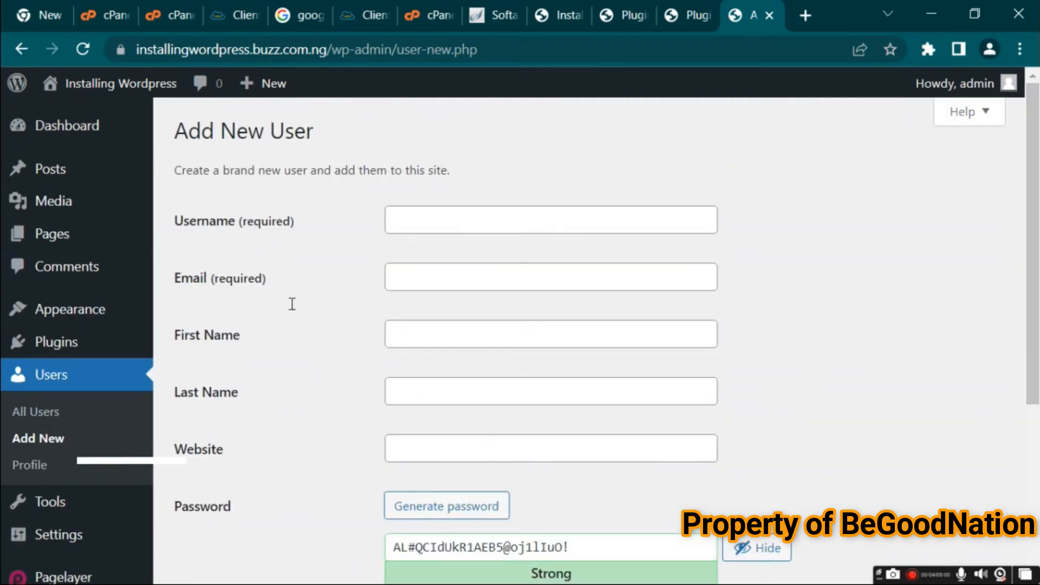
Step through the username, email, first name, last name and website fields of the new user form
left_click(497, 225)
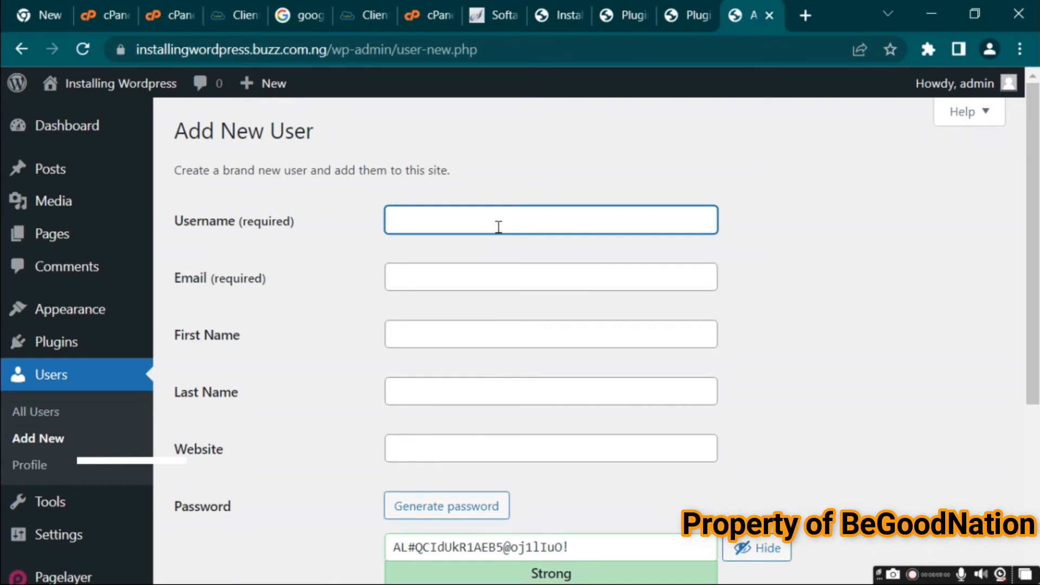
left_click(414, 279)
left_click(418, 330)
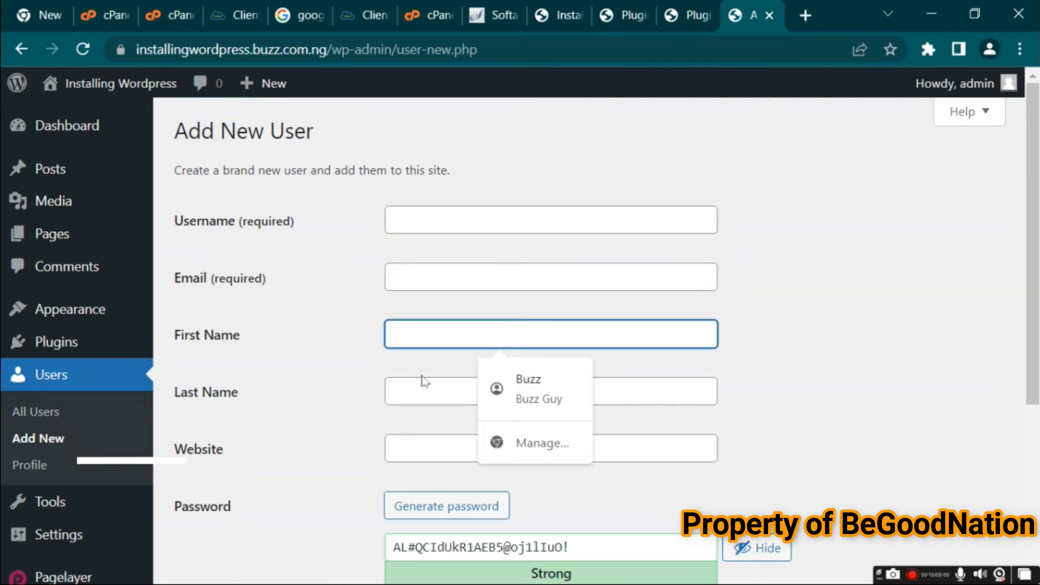
left_click(422, 376)
left_click(422, 450)
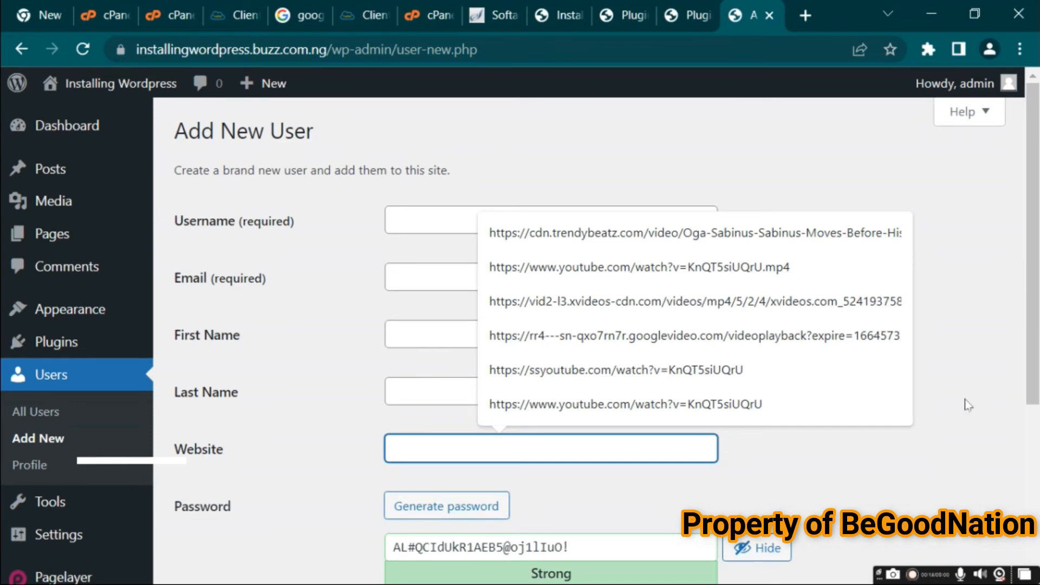
Select and copy the generated password in the new user form
scroll(1021, 393, "down", 2)
left_click(588, 422)
key("ctrl+a")
right_click(589, 423)
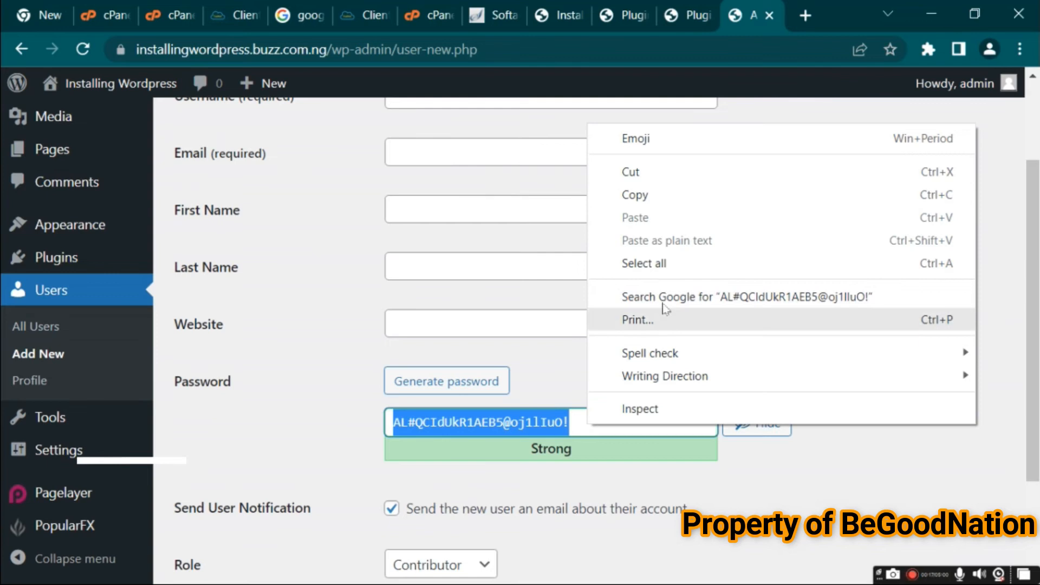
left_click(628, 196)
Review the role options again and open the Tools page
scroll(589, 458, "down", 3)
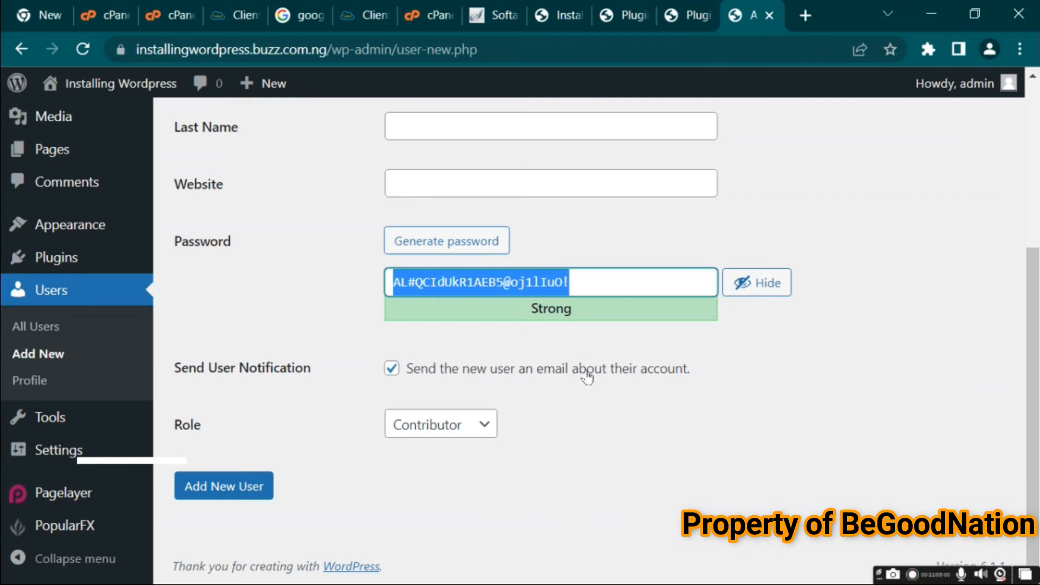
left_click(460, 425)
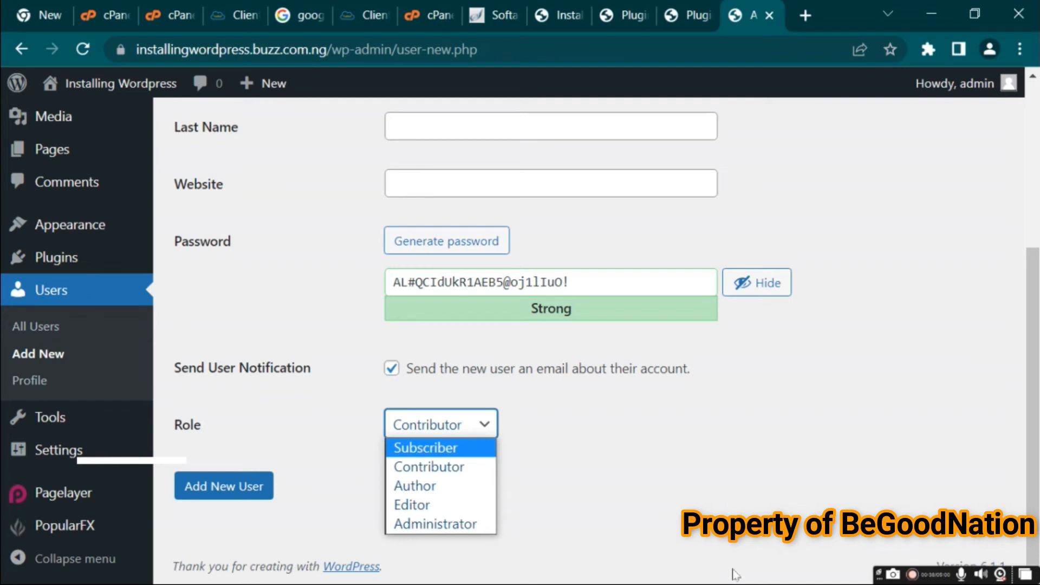
left_click(62, 422)
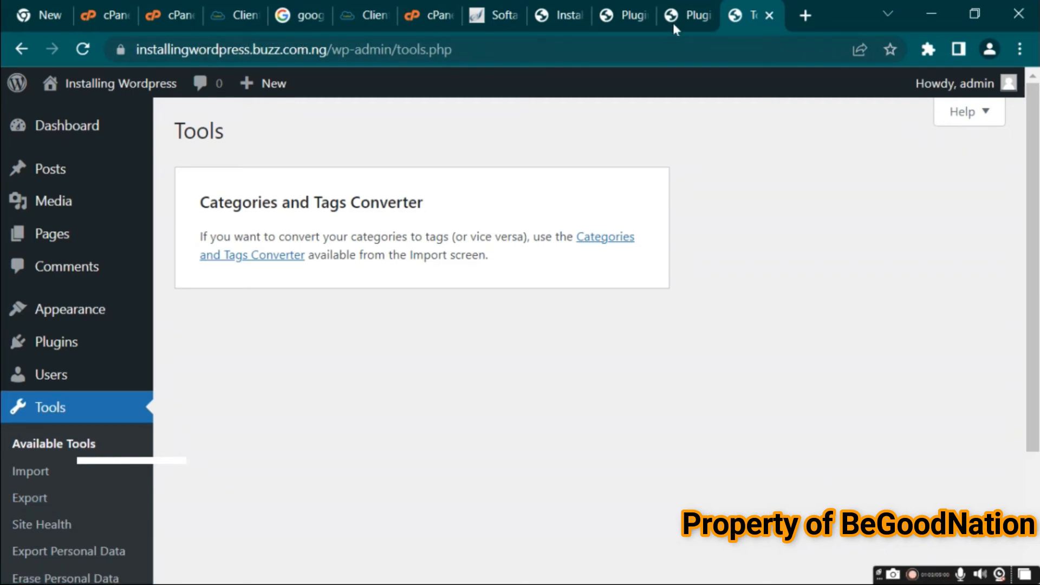
left_click(806, 16)
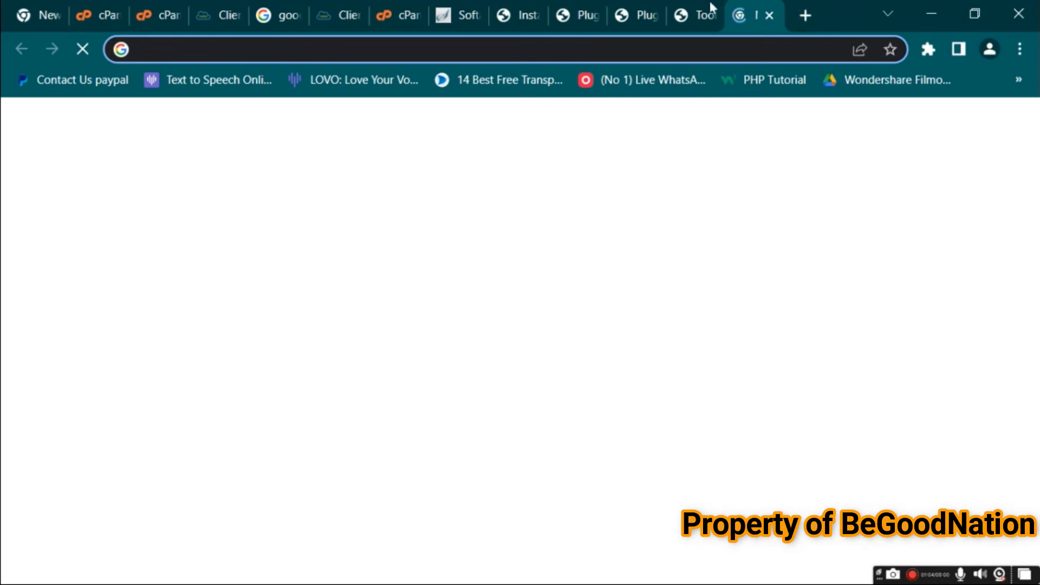
left_click(709, 5)
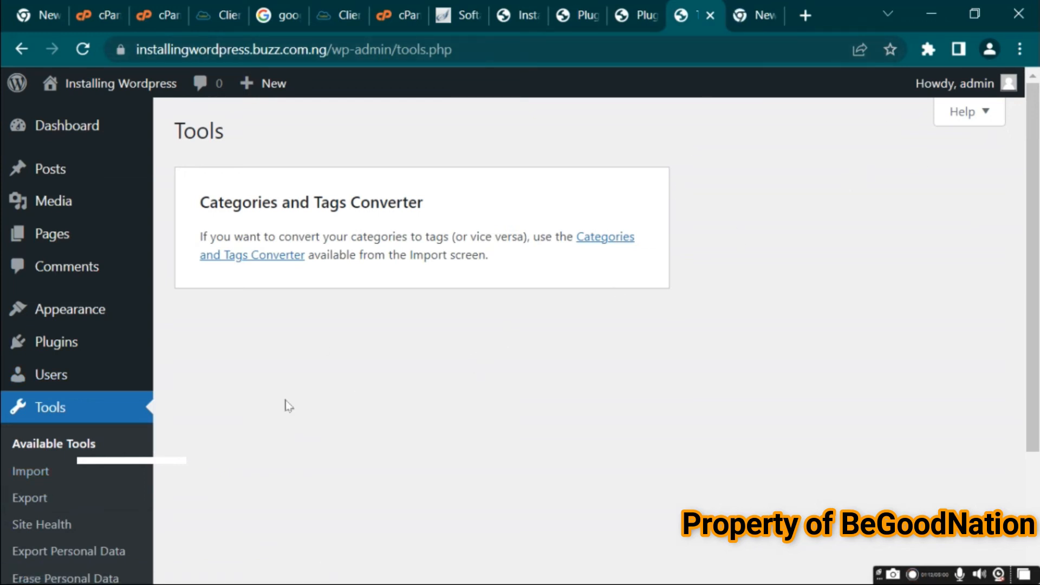
Scroll through the Tools submenu and open the General Settings page
scroll(1035, 330, "down", 1)
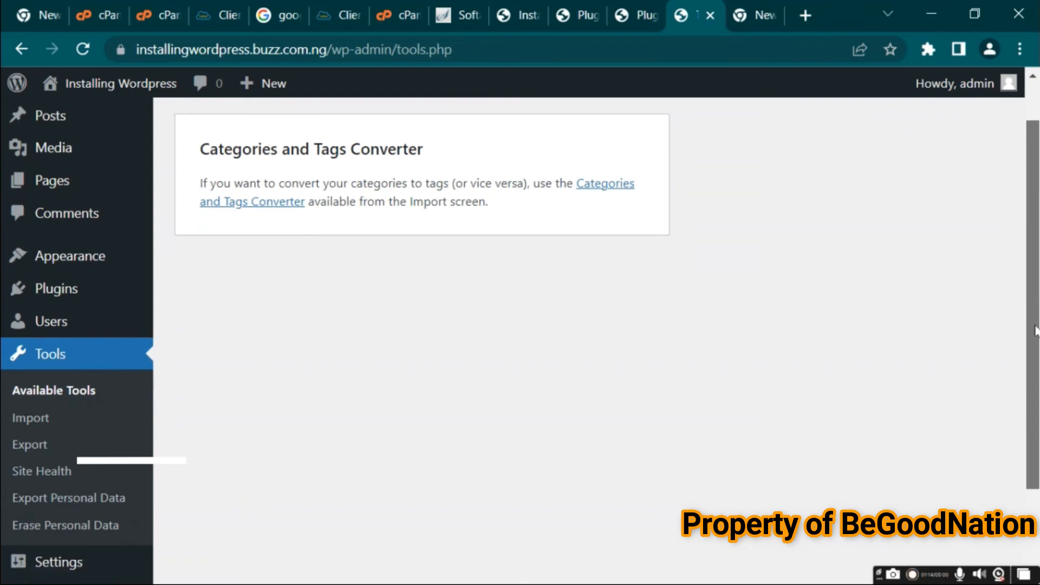
scroll(1035, 330, "down", 2)
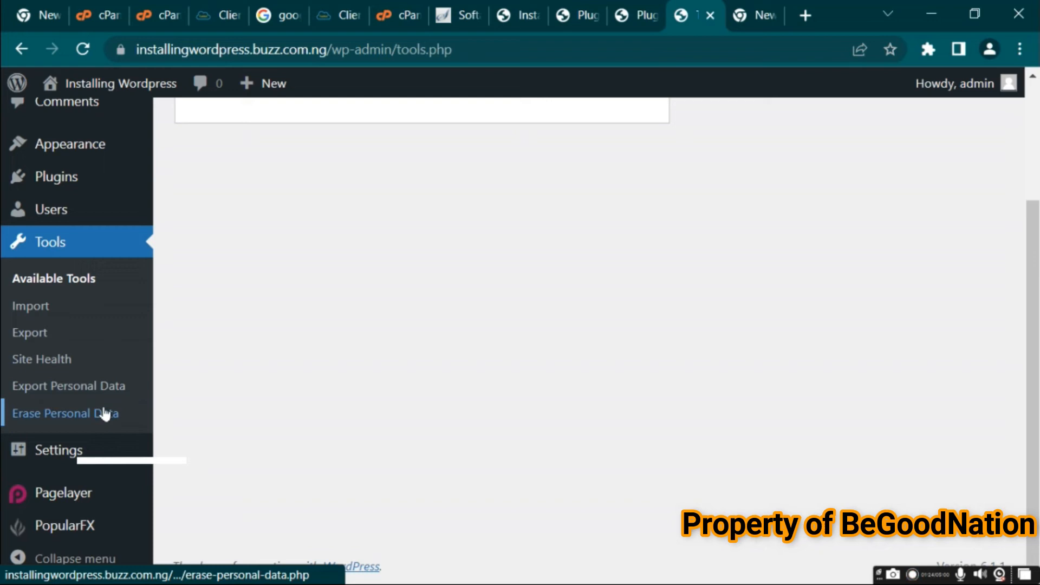
left_click(73, 455)
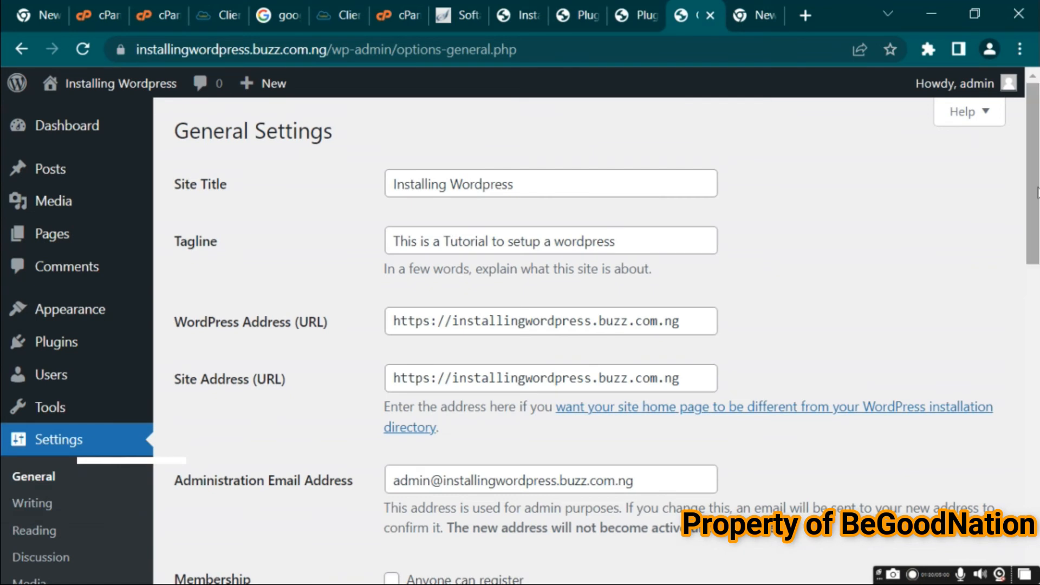
Inspect the site title and tagline and set the New User Default Role to Contributor
left_click(554, 194)
left_click(624, 246)
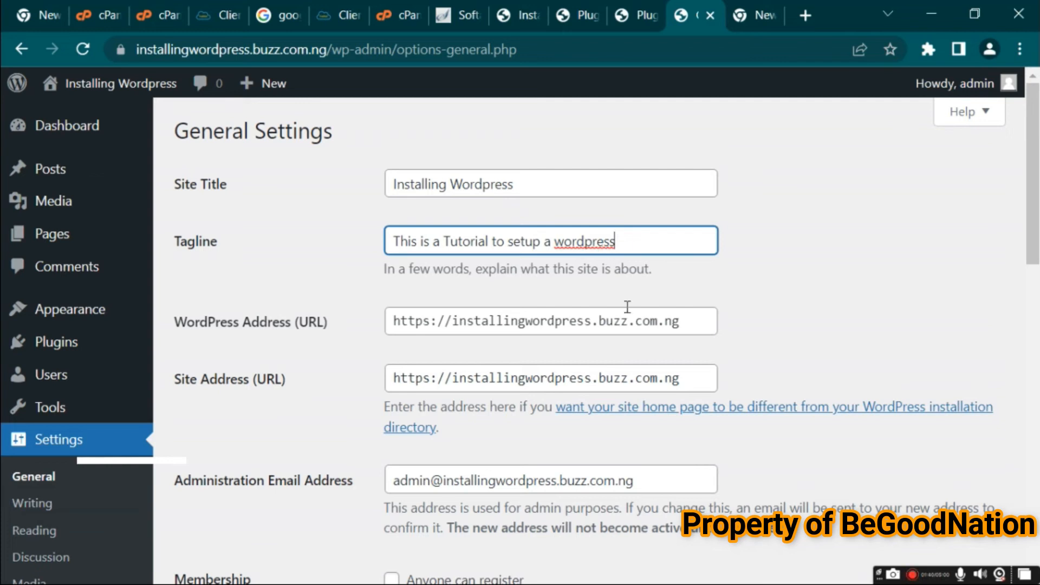
left_click_drag(1033, 202, 1037, 297)
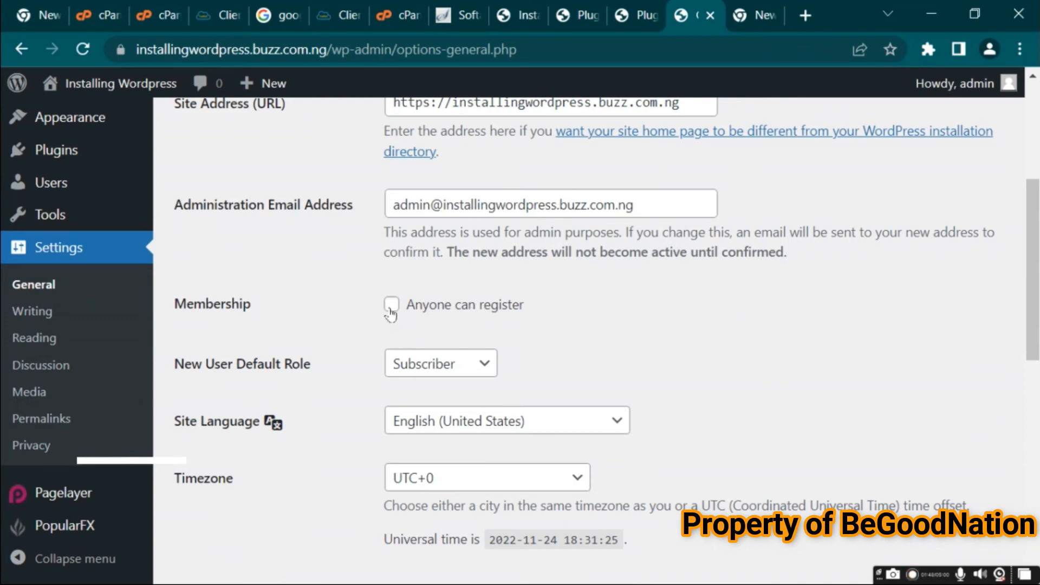
left_click(471, 368)
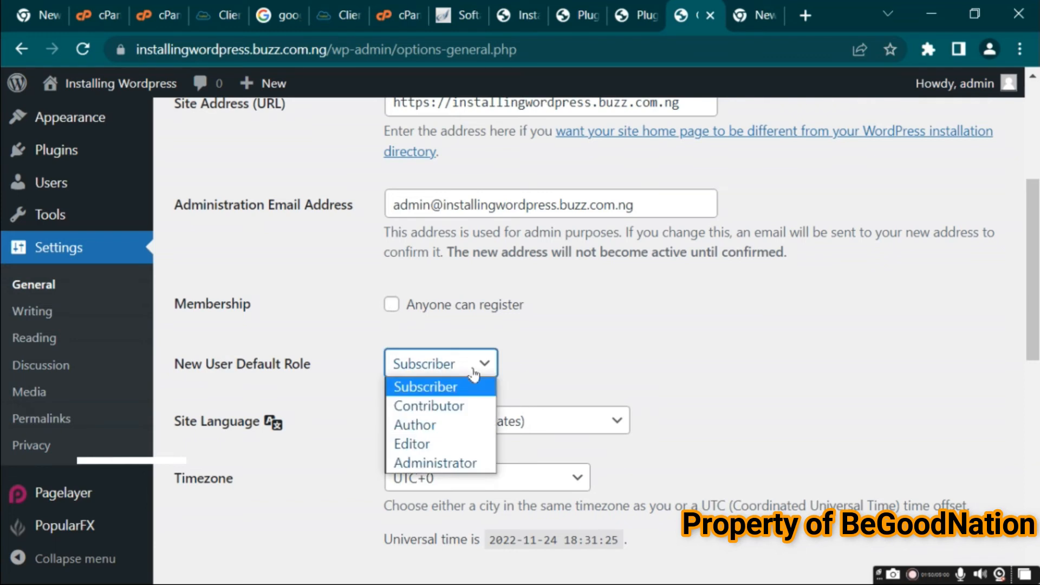
left_click(467, 406)
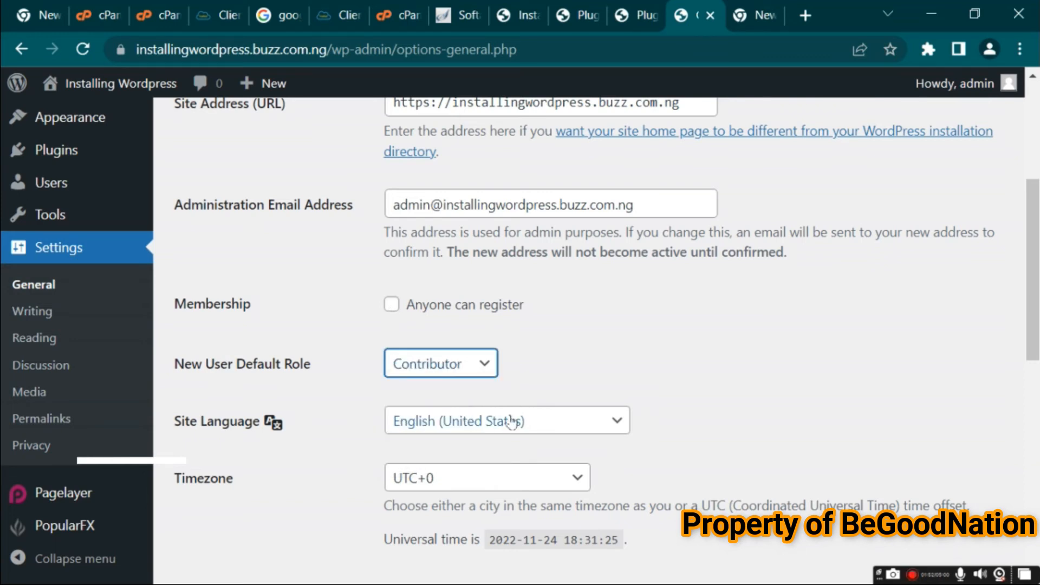
Review the available Site Language and Timezone options in General Settings
left_click(497, 435)
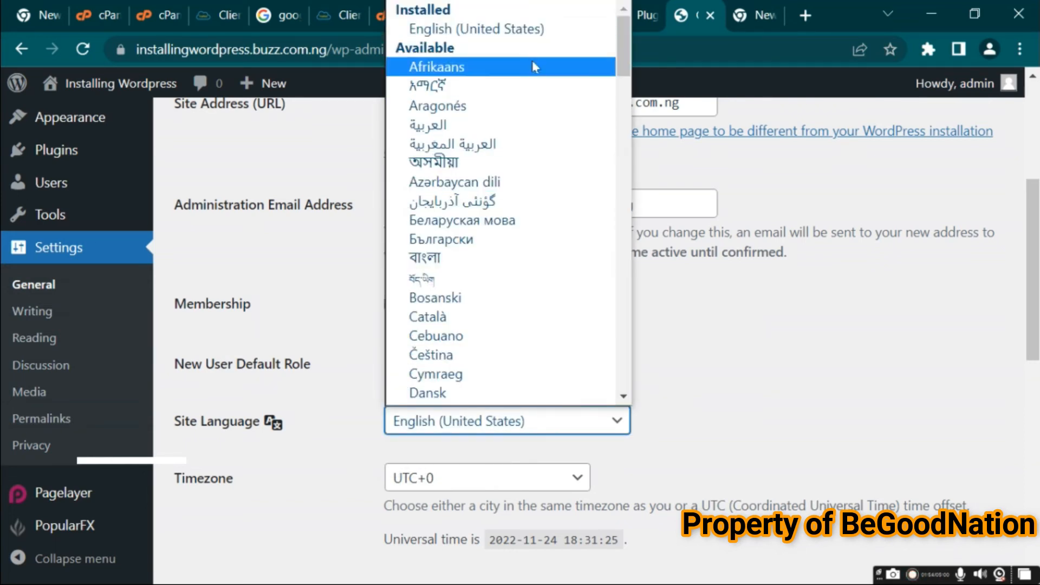
left_click(766, 423)
left_click(557, 477)
left_click(803, 360)
left_click(806, 360)
Review the date format, time format and Week Starts On options, then open Writing Settings
left_click_drag(1034, 313, 1037, 450)
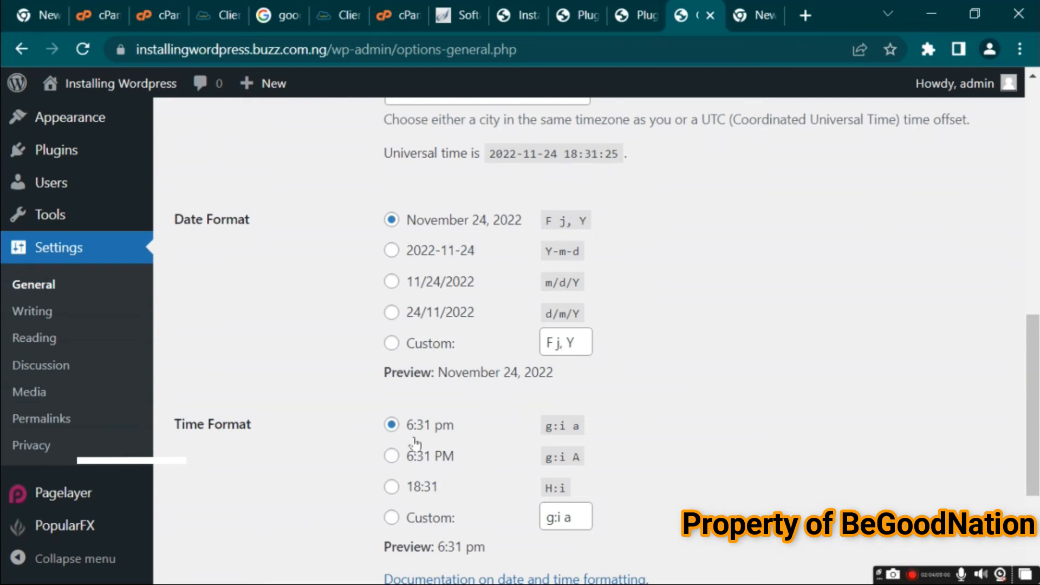
left_click_drag(1033, 361, 1037, 437)
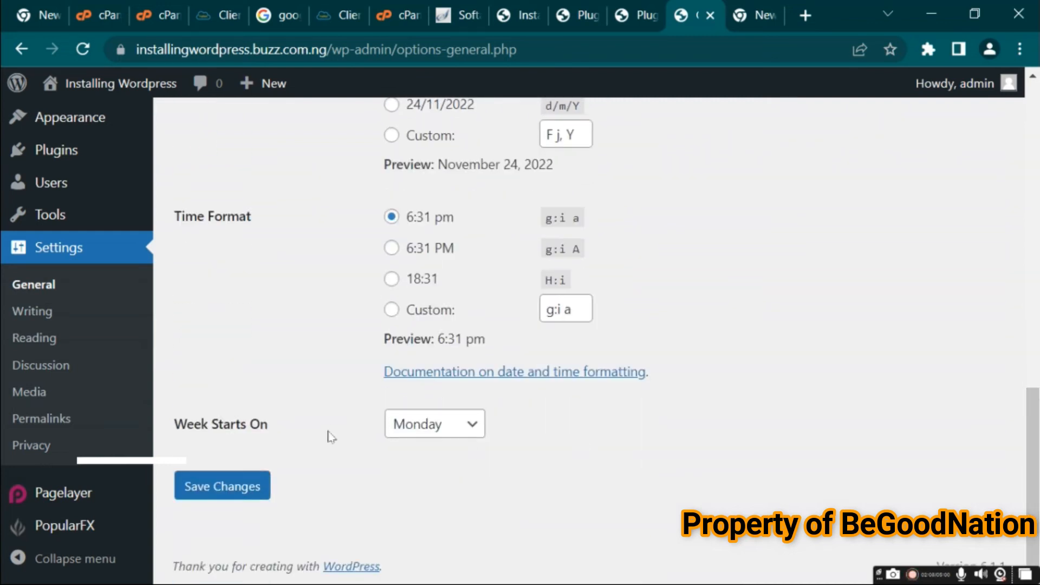
left_click(434, 425)
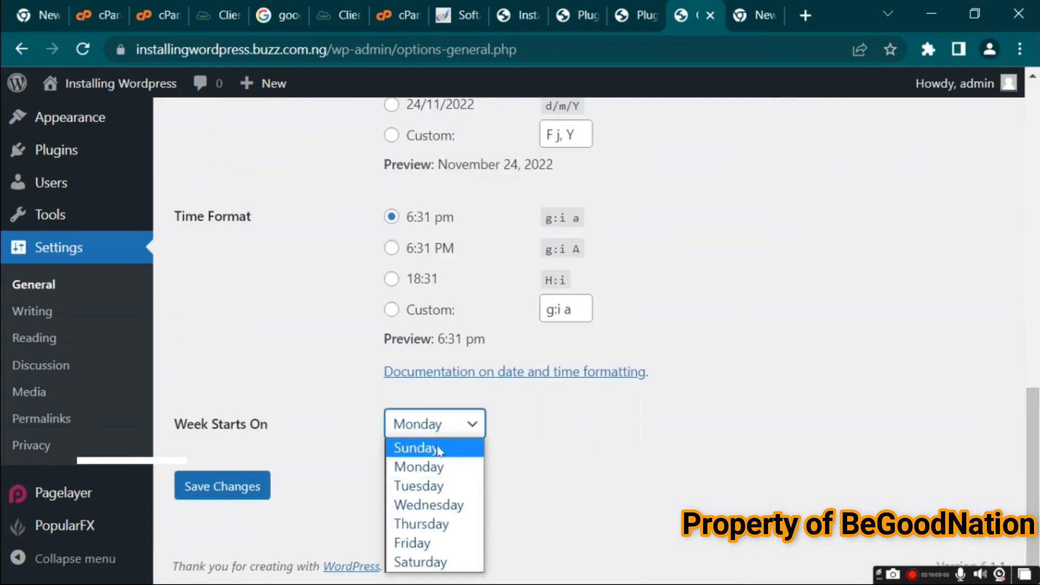
left_click(706, 504)
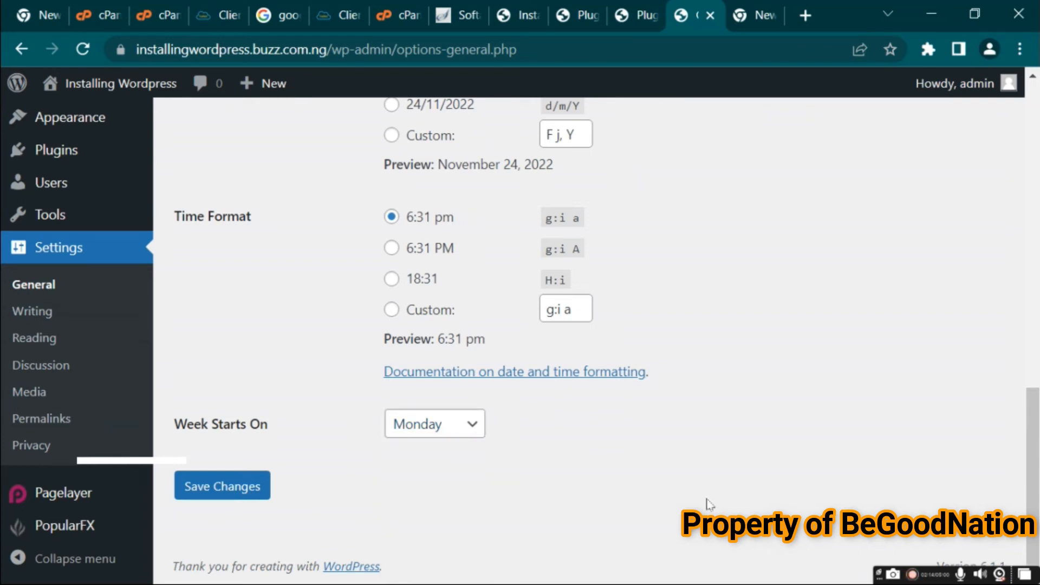
left_click(39, 309)
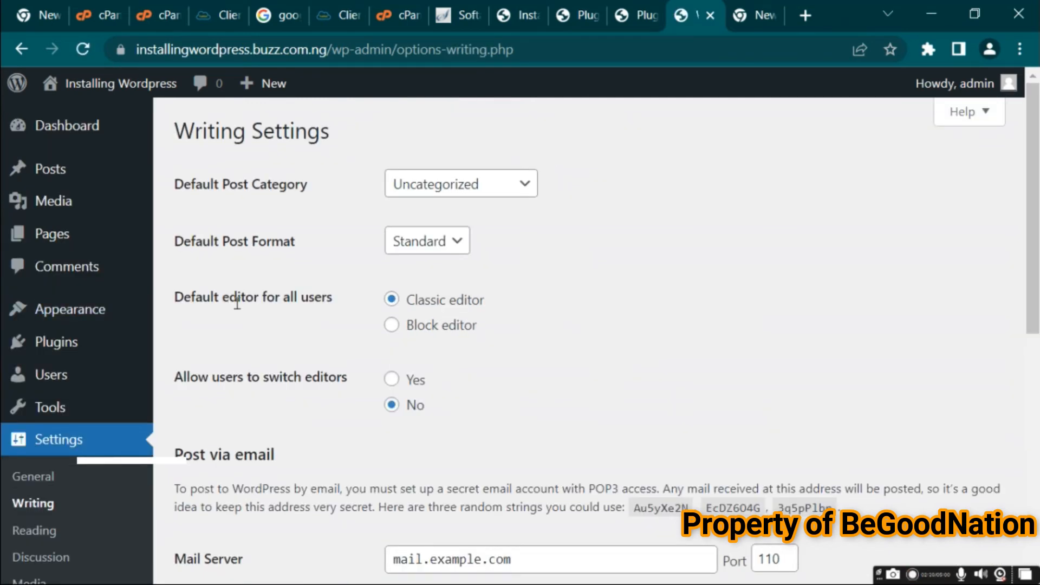
Review the Default Post Category and Default Post Format choices, scroll through Writing Settings, and open Reading Settings
left_click(517, 187)
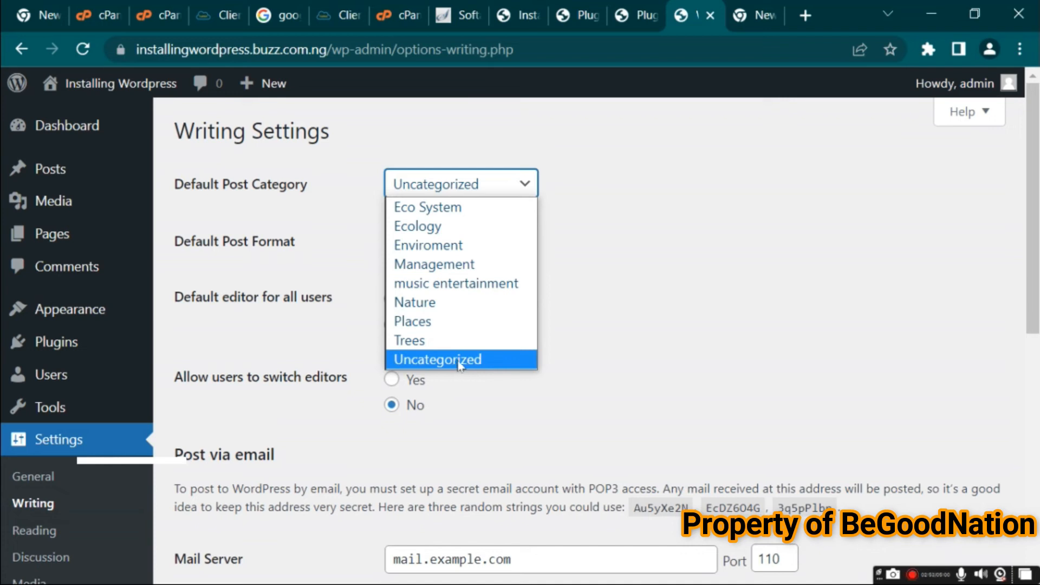
left_click(769, 311)
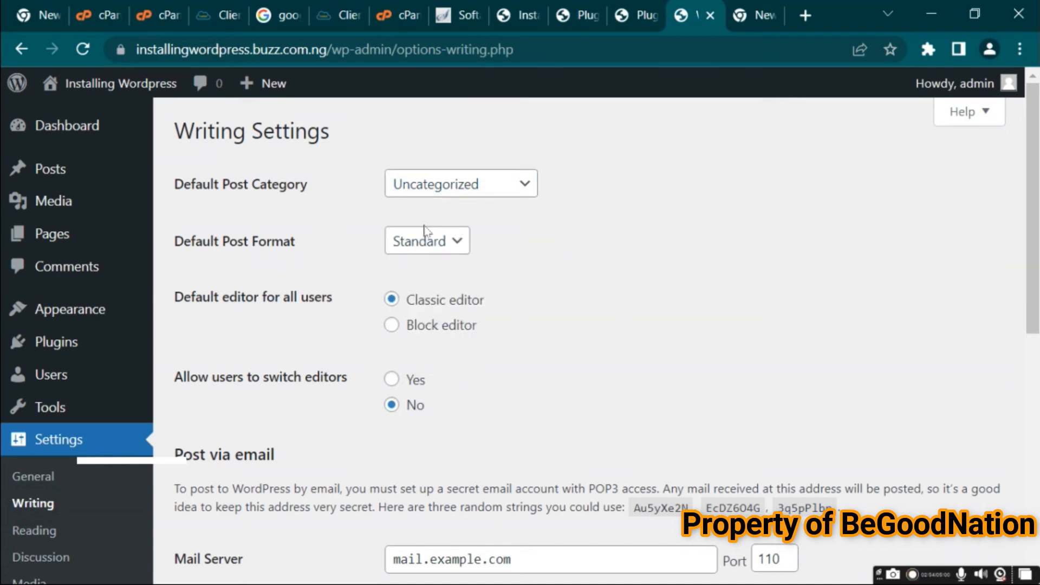
left_click(461, 241)
left_click(546, 261)
left_click_drag(1038, 316, 1038, 432)
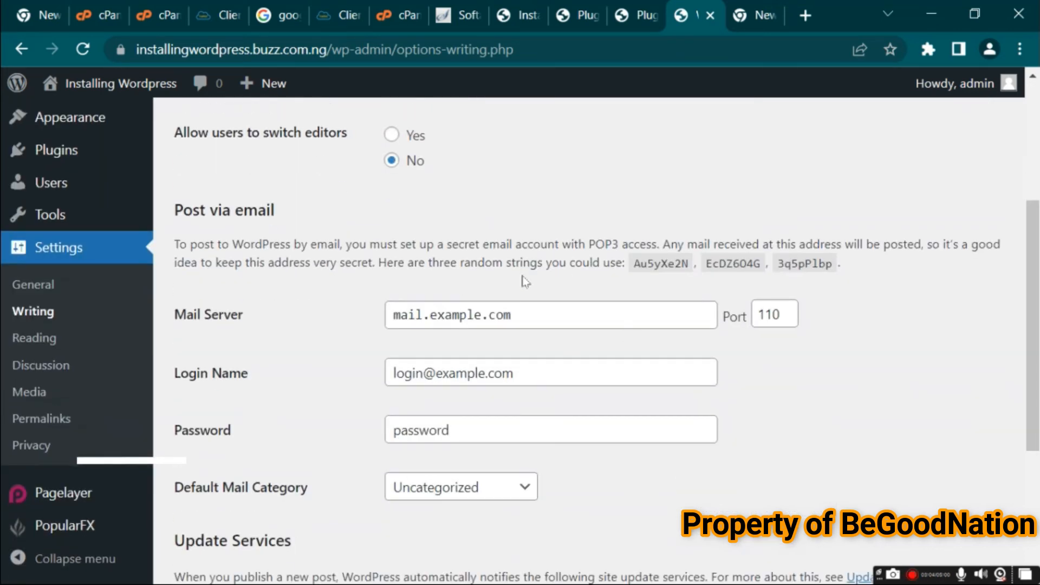
left_click_drag(1038, 290, 1038, 406)
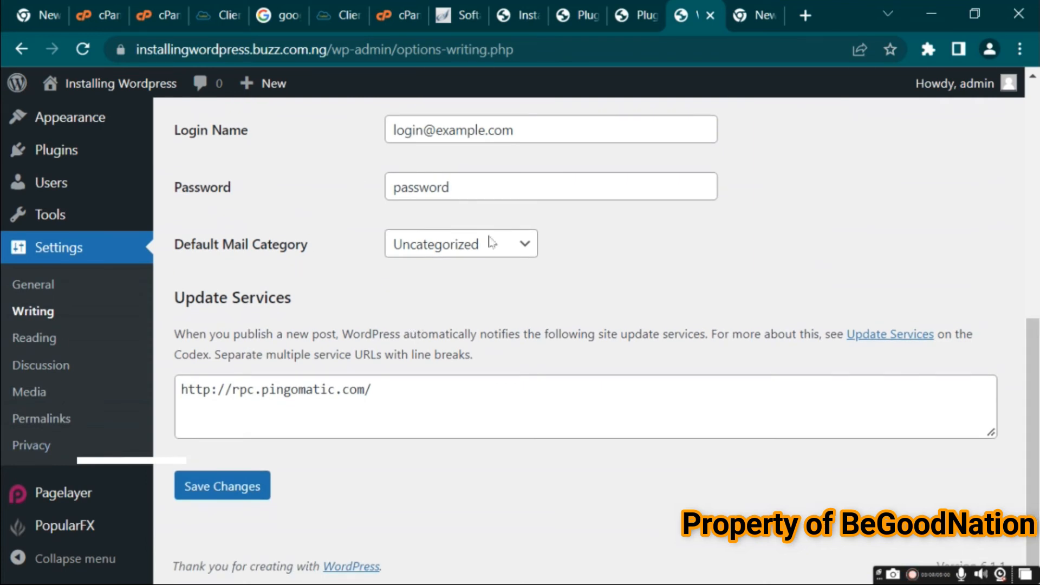
left_click(45, 339)
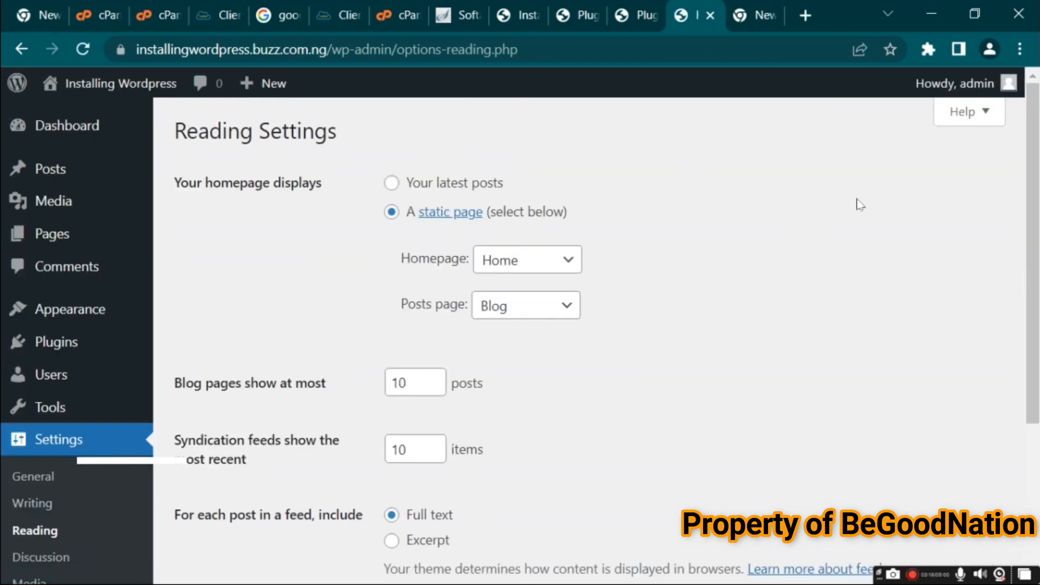
Set the homepage to display your latest posts, compare with the live site, and save the Reading Settings
left_click(392, 183)
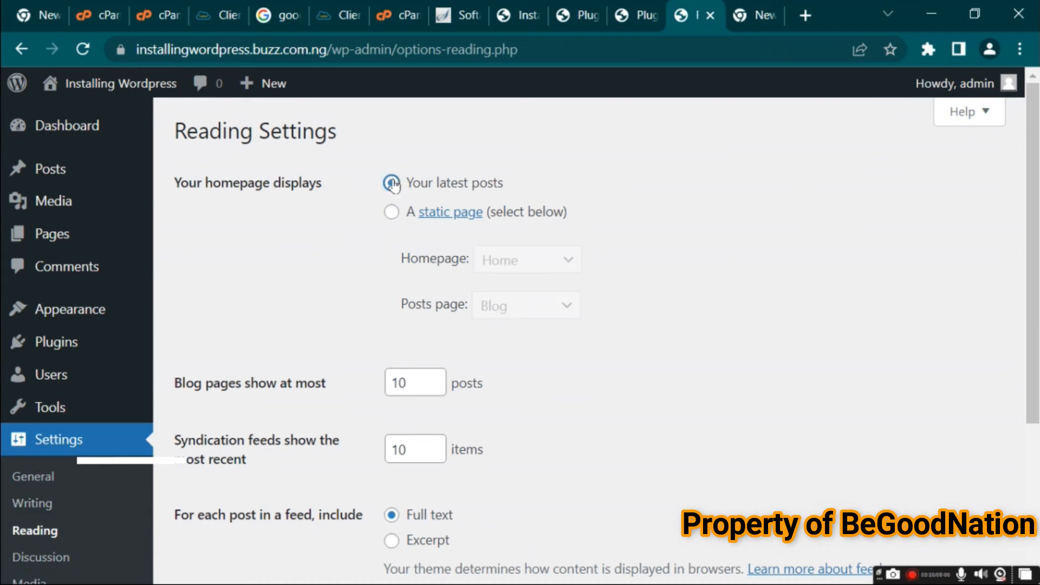
left_click(754, 17)
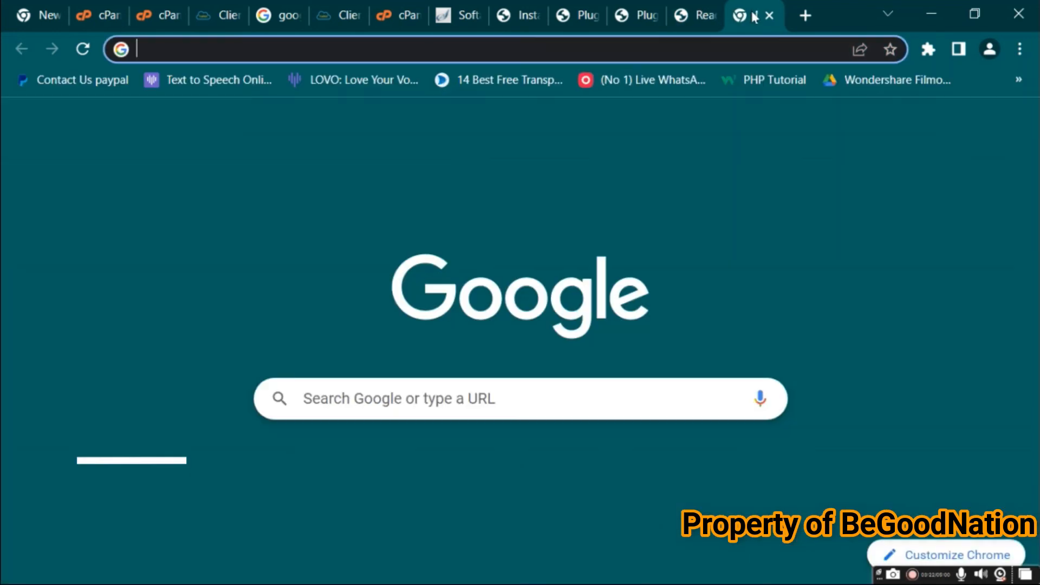
left_click(519, 15)
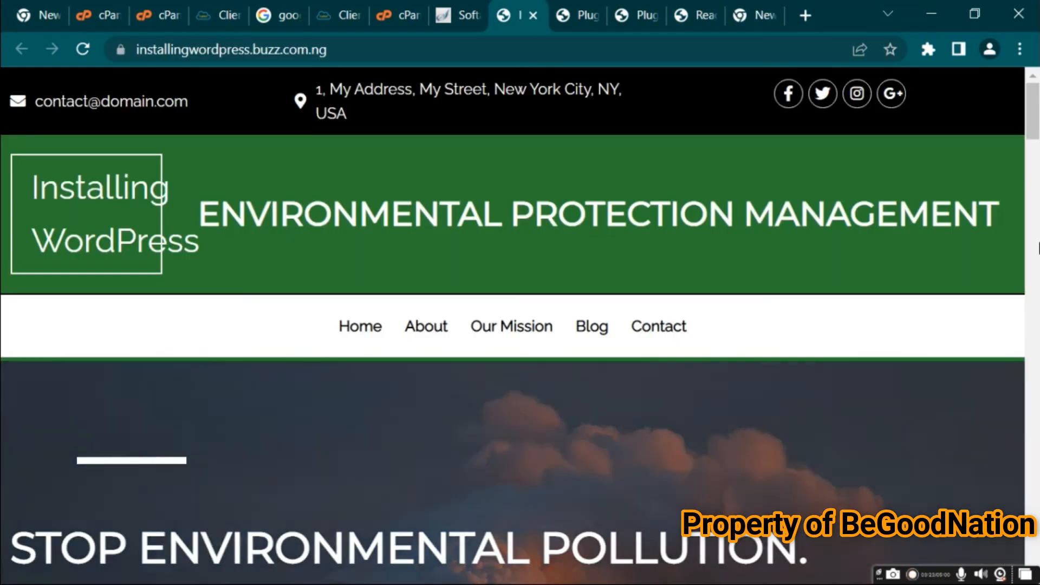
scroll(1039, 244, "down", 10)
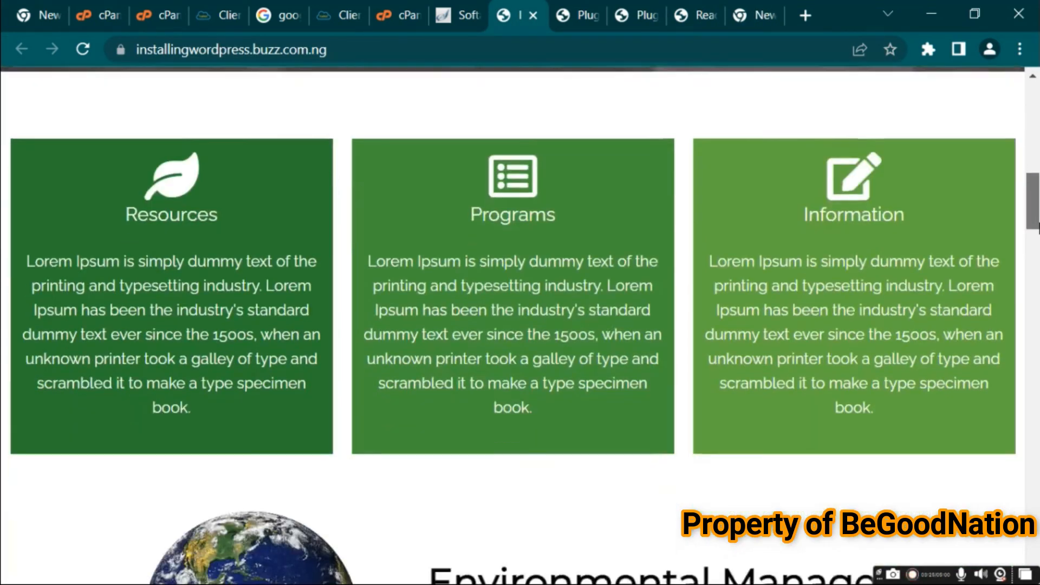
left_click_drag(1038, 227, 1035, 276)
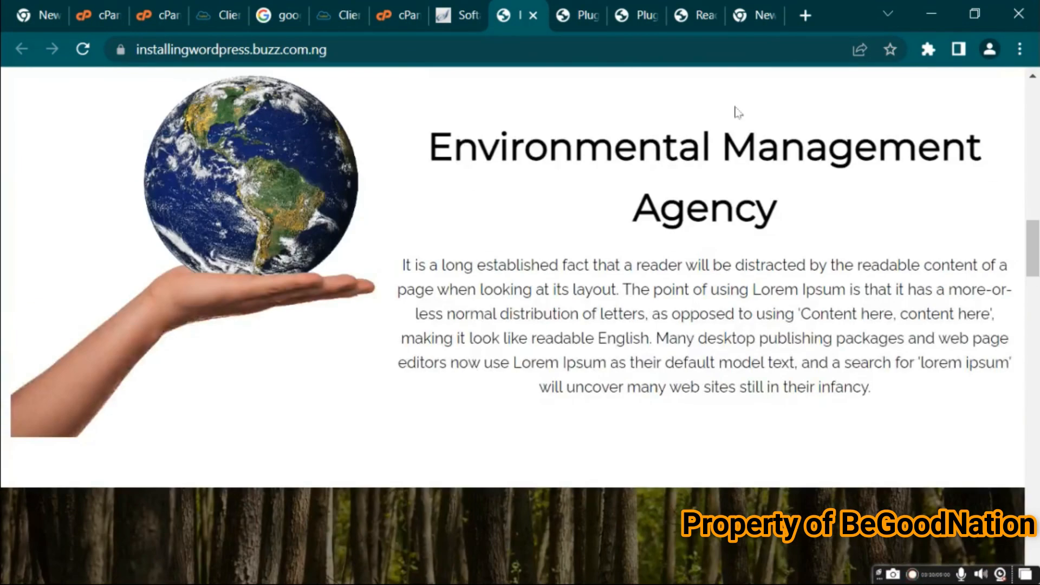
left_click(644, 15)
left_click(699, 15)
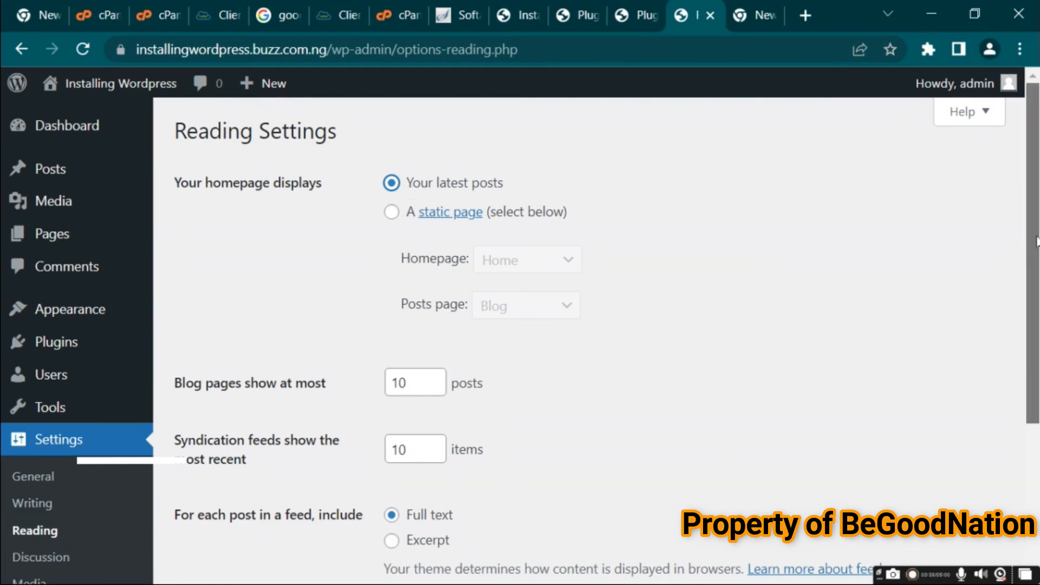
scroll(1038, 243, "down", 4)
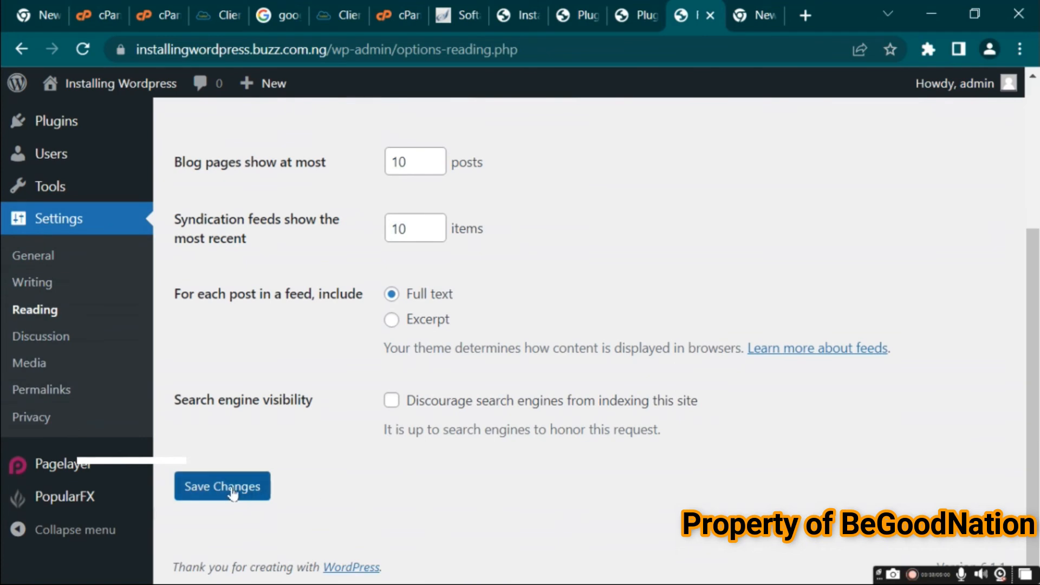
left_click(234, 493)
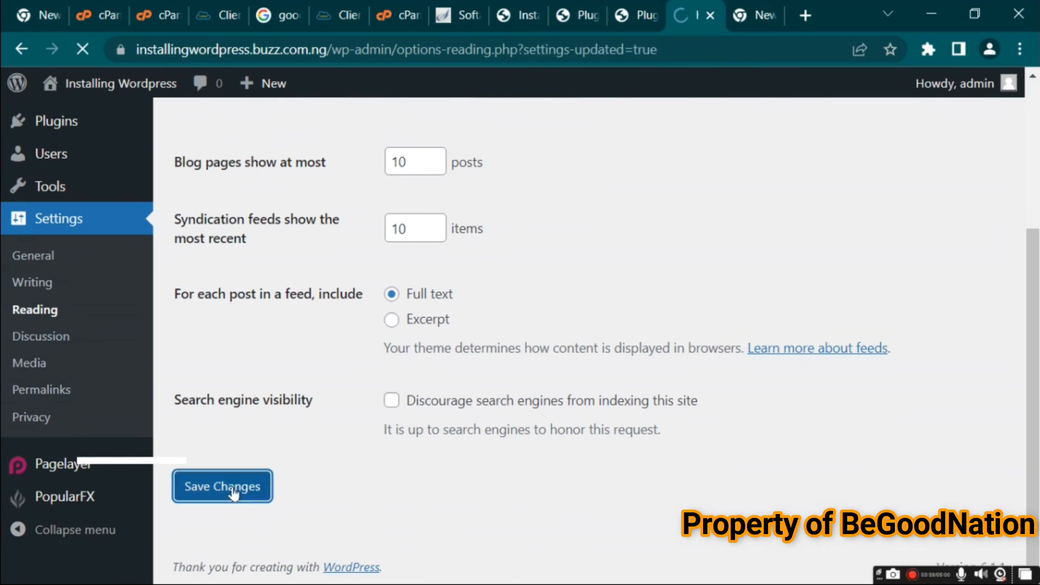
Reload the live site and scroll through its front page to view the latest posts layout
left_click(534, 14)
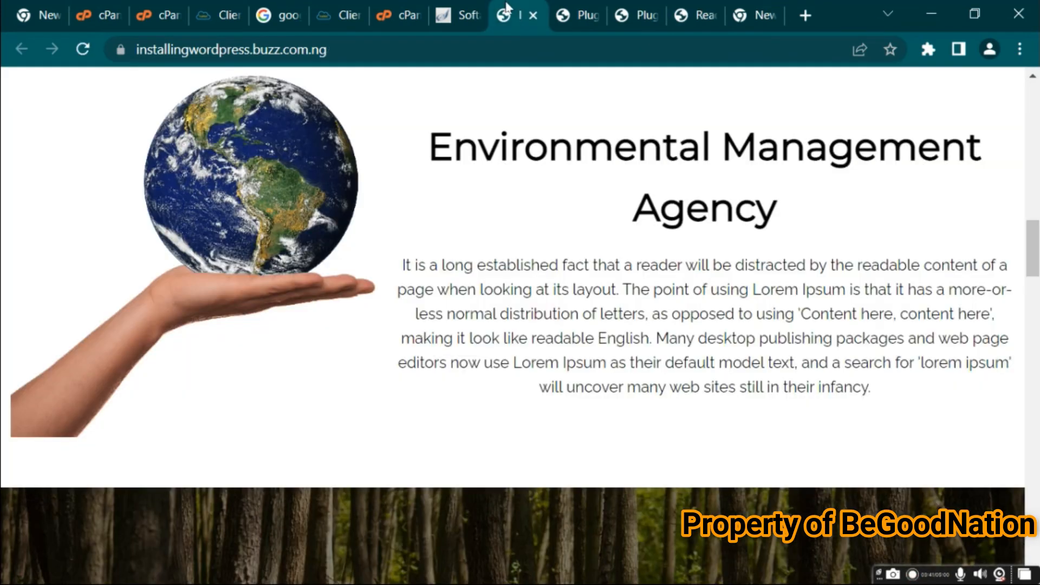
left_click(82, 49)
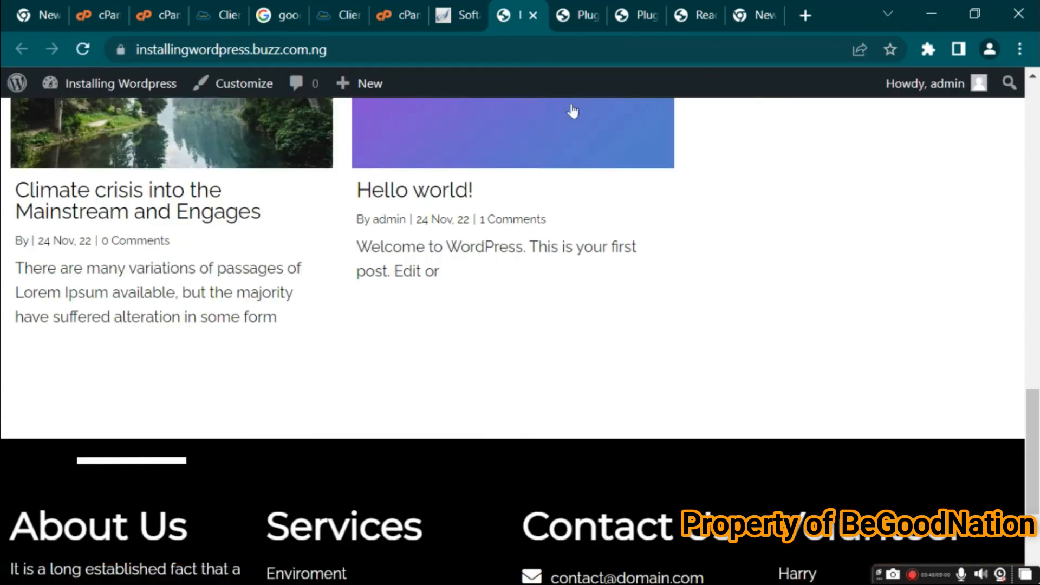
left_click_drag(1037, 428, 1026, 281)
scroll(635, 102, "down", 3)
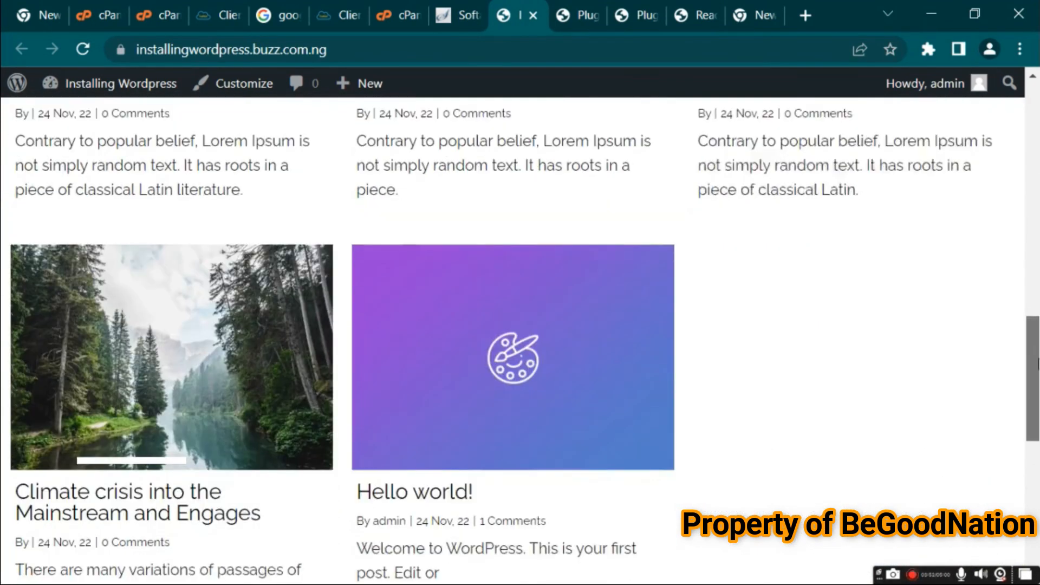
Switch the homepage display to a static page and choose Home as the homepage, leaving the posts page unset
left_click(695, 15)
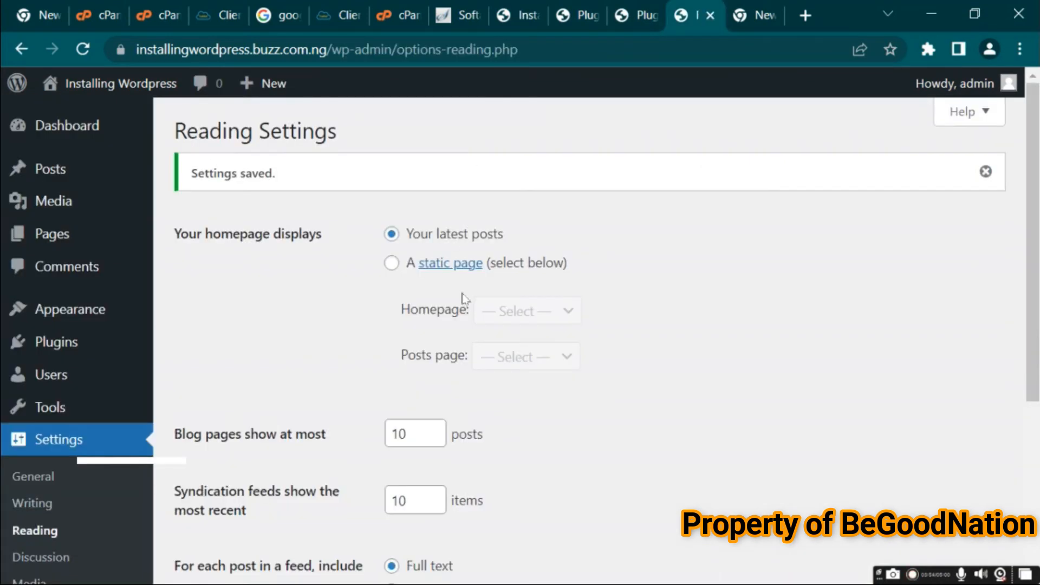
left_click(393, 264)
left_click(549, 310)
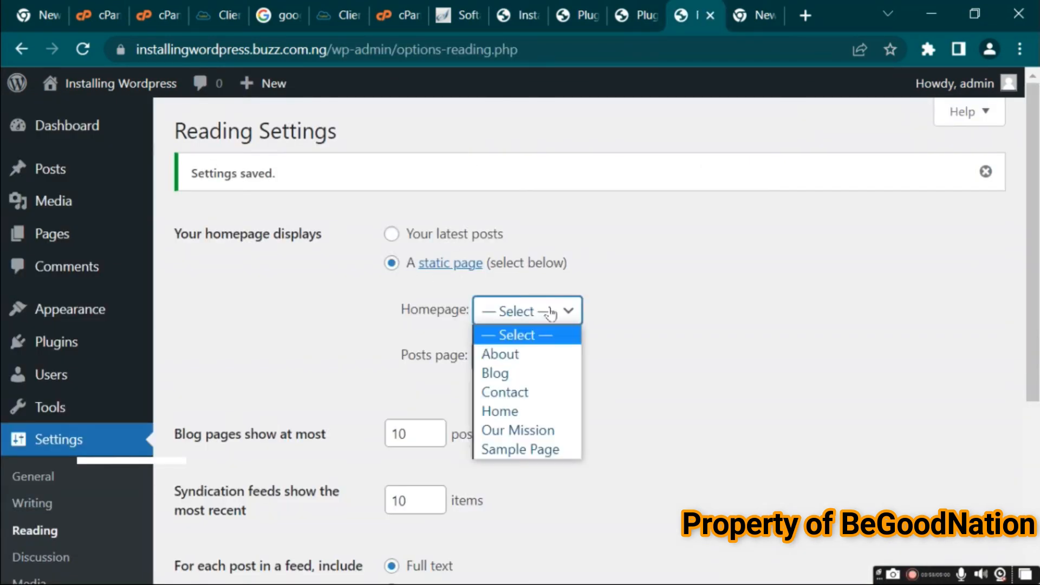
left_click(508, 411)
left_click(555, 357)
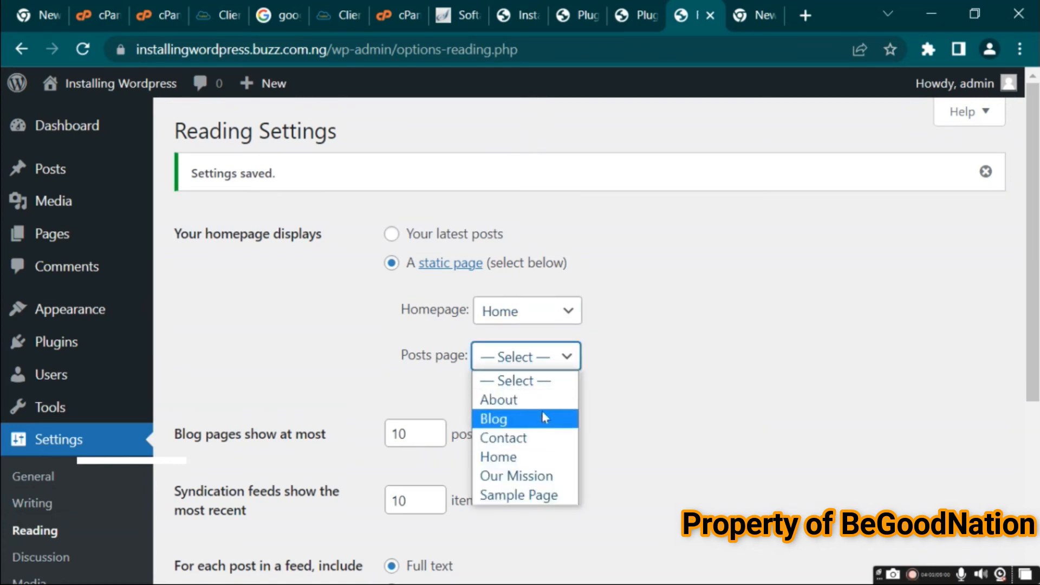
left_click(744, 327)
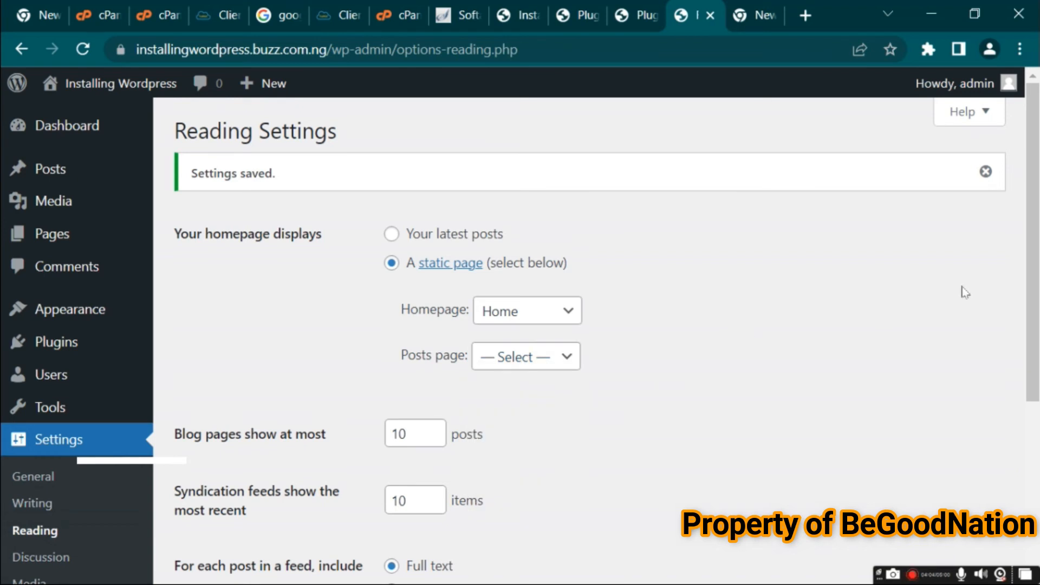
Check the live site tab again and review the Blog pages show at most setting
scroll(861, 322, "down", 4)
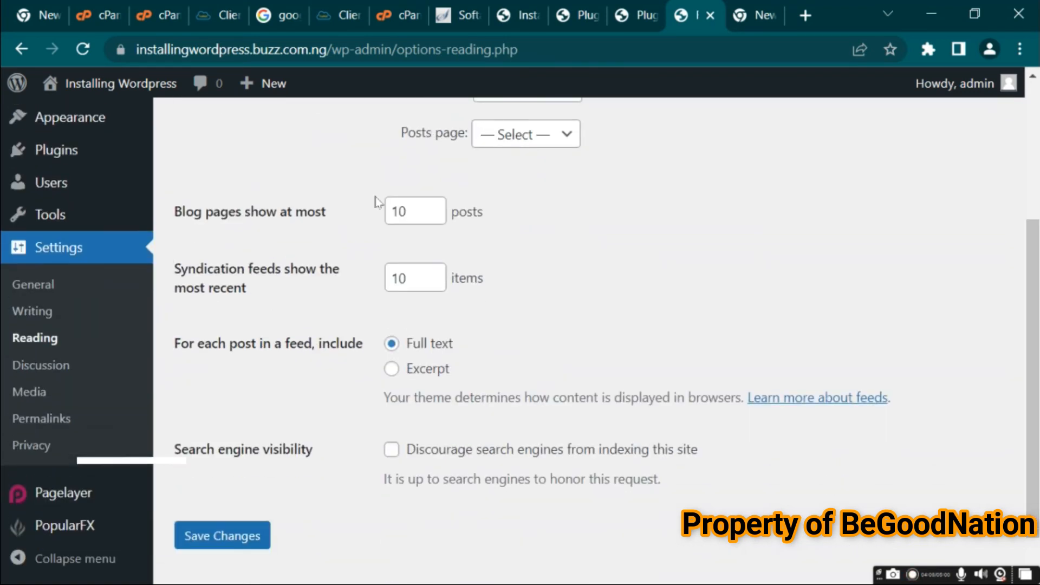
left_click(517, 15)
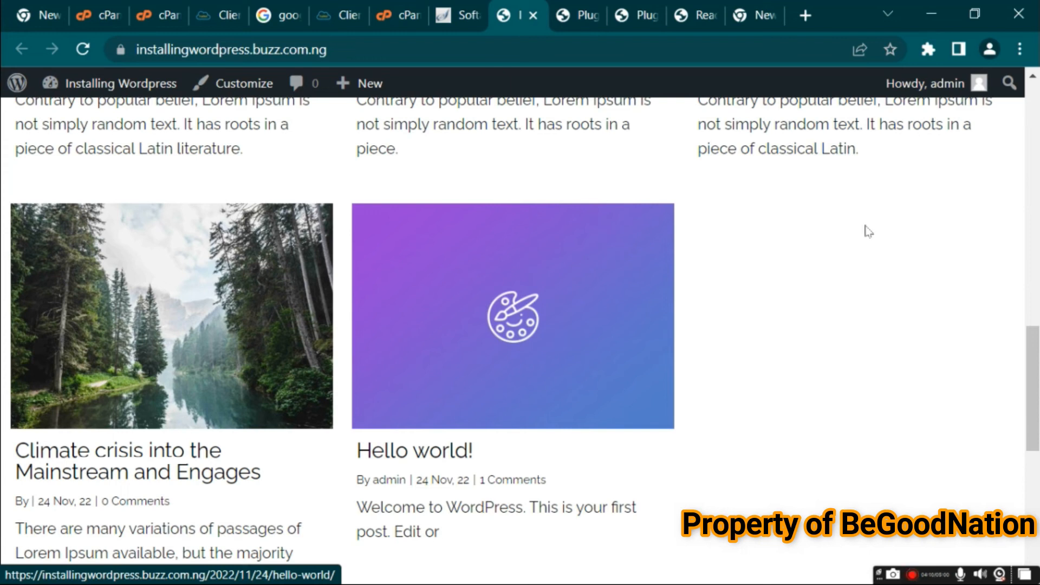
left_click(700, 16)
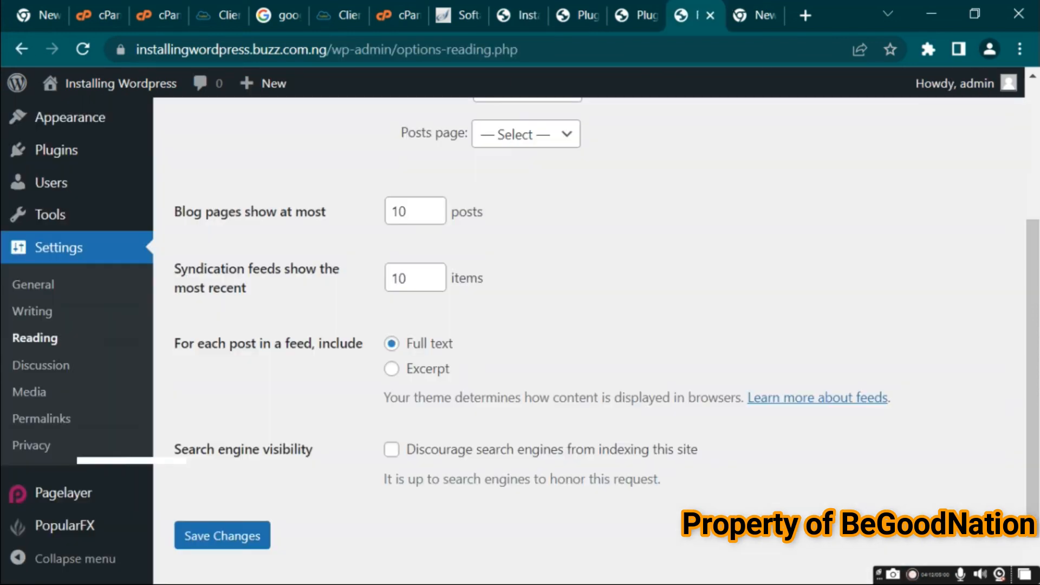
left_click(410, 209)
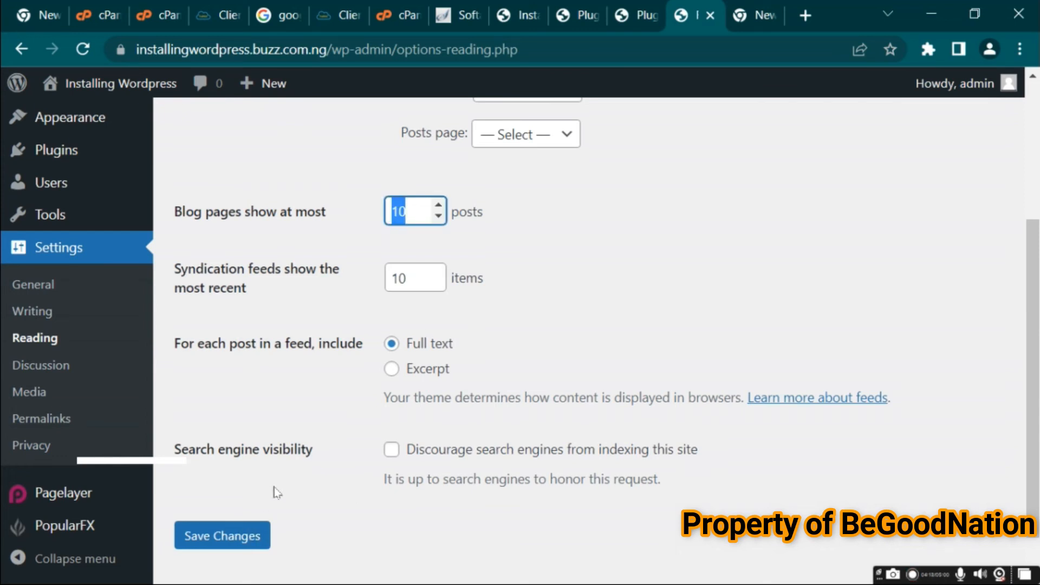
Open Discussion Settings and scroll through the comment, moderation and avatar options
left_click(61, 370)
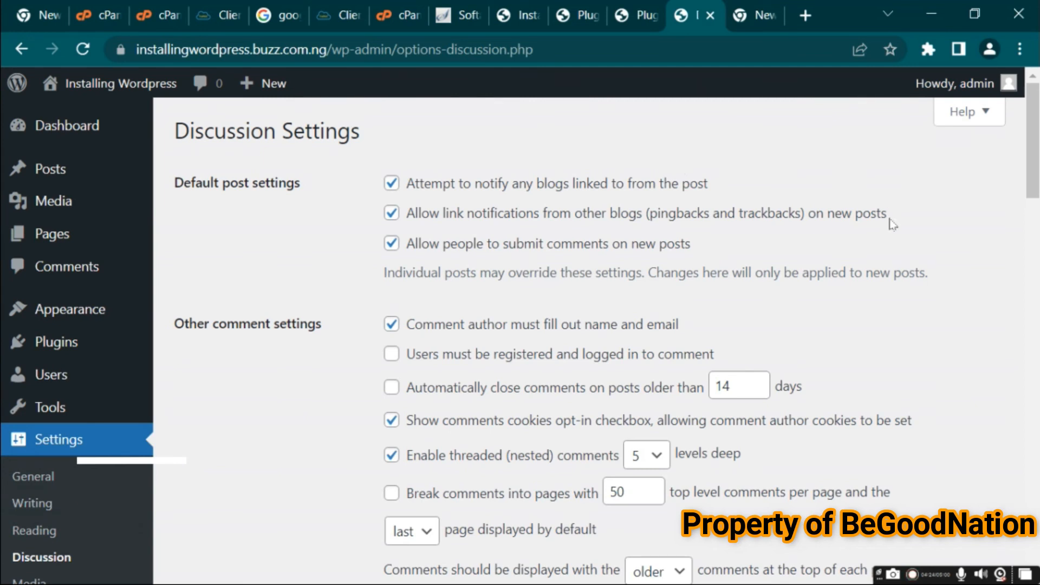
left_click_drag(1037, 160, 1037, 303)
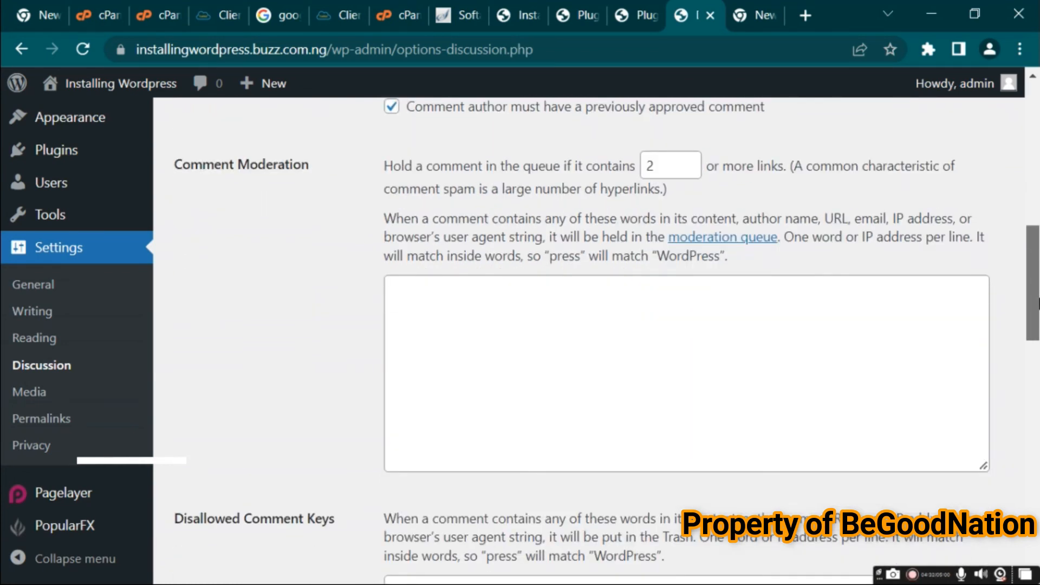
left_click_drag(1037, 303, 1037, 525)
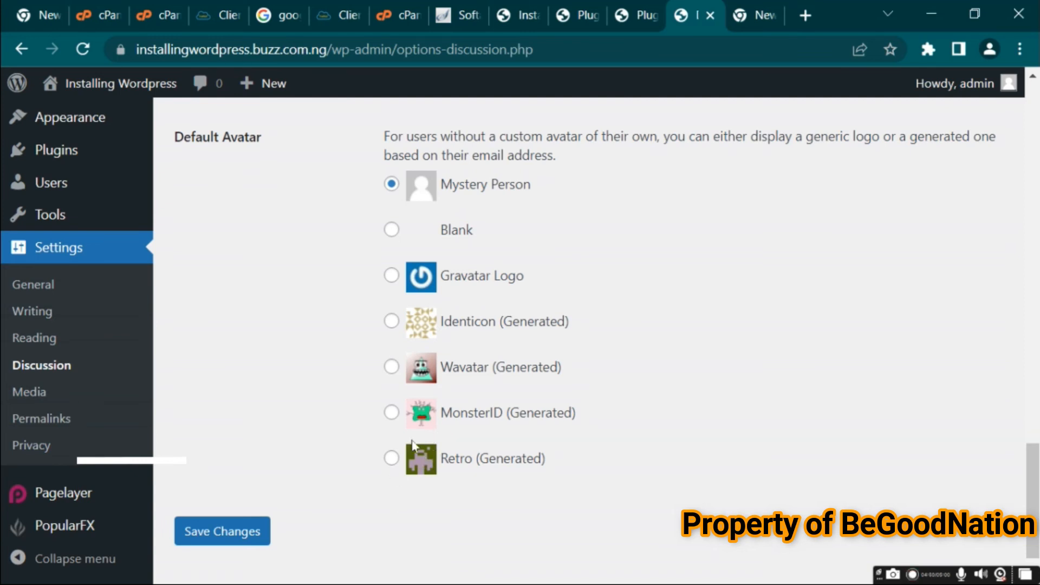
Open Media Settings and review the thumbnail, medium and large image sizes and upload folder option
left_click(41, 394)
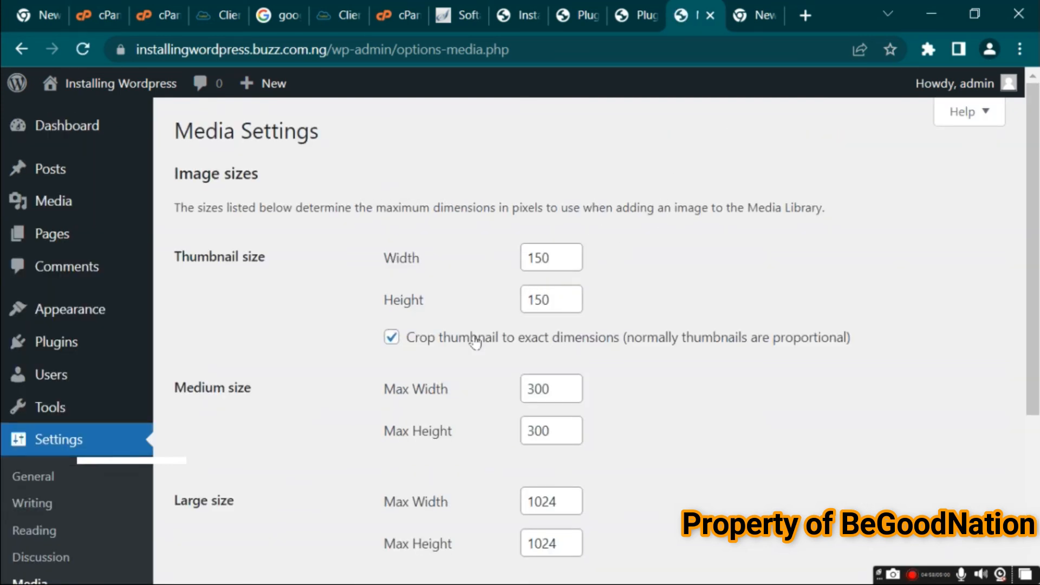
left_click_drag(1036, 264, 1016, 345)
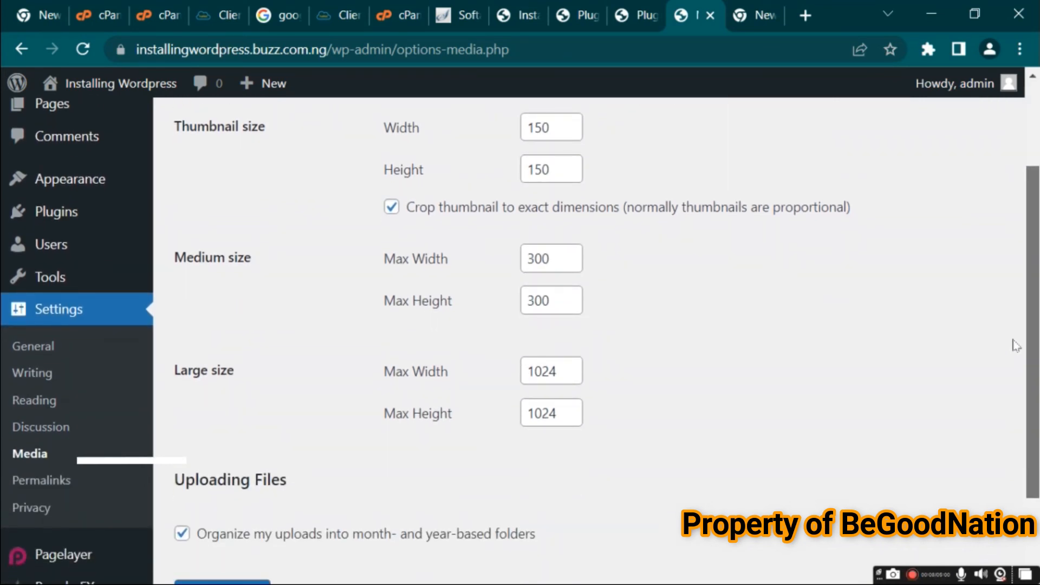
scroll(1033, 416, "down", 2)
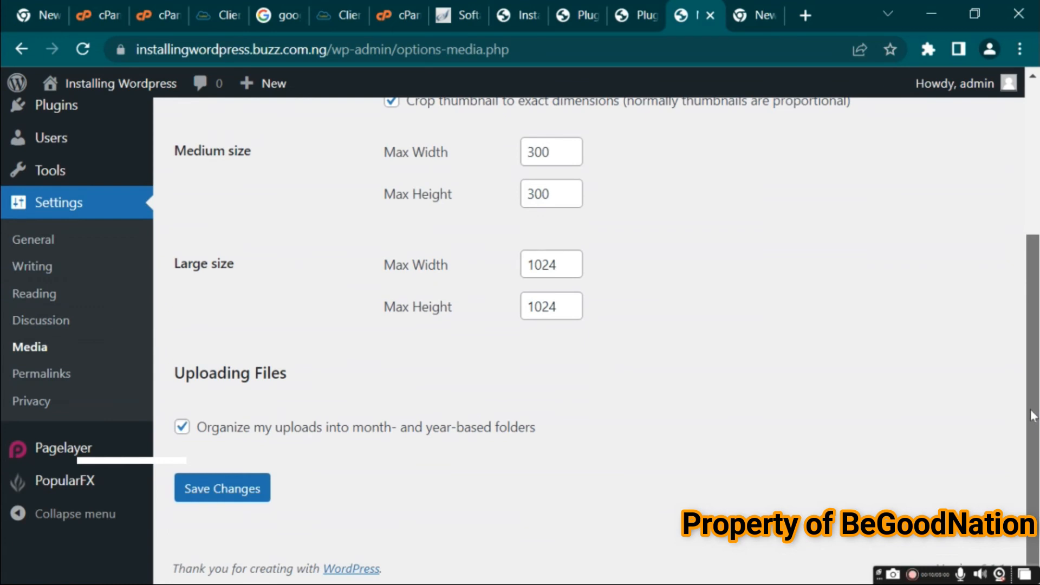
left_click_drag(1033, 416, 1013, 350)
scroll(1013, 350, "up", 1)
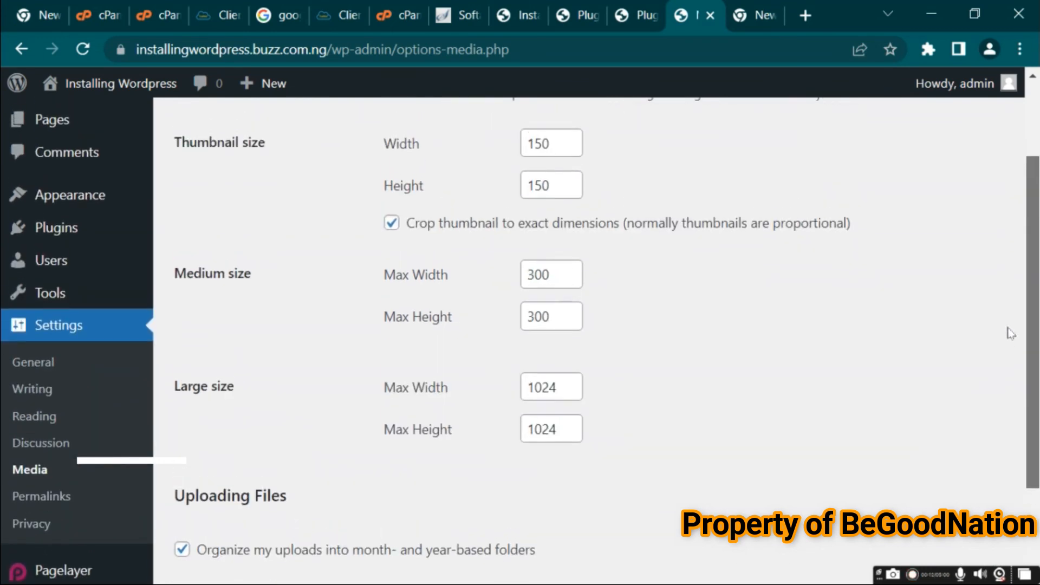
scroll(1013, 349, "down", 2)
scroll(997, 256, "up", 4)
scroll(997, 256, "down", 4)
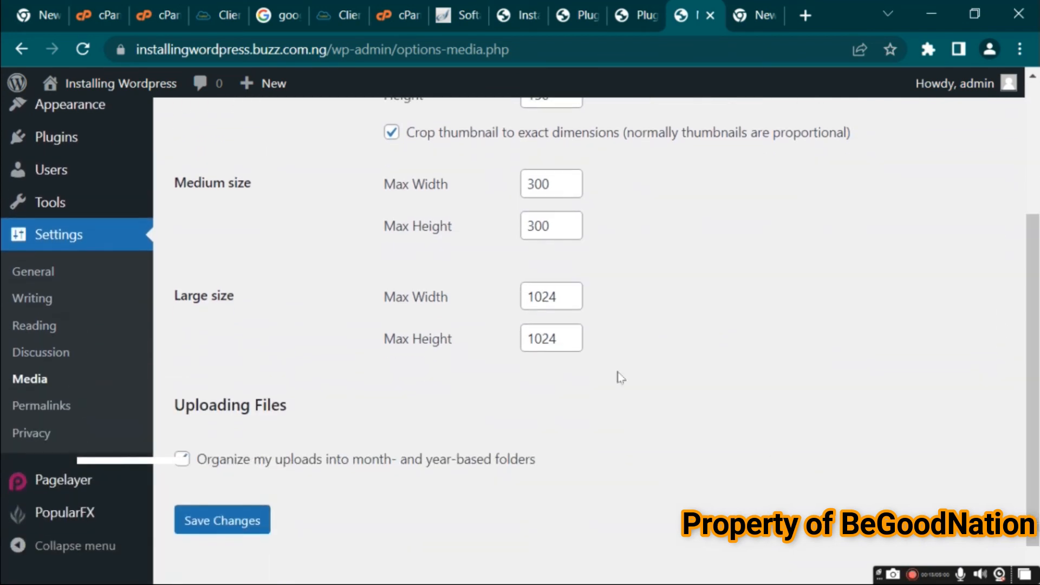
Open Permalink Settings and examine the example URLs of the permalink structure options
left_click(44, 407)
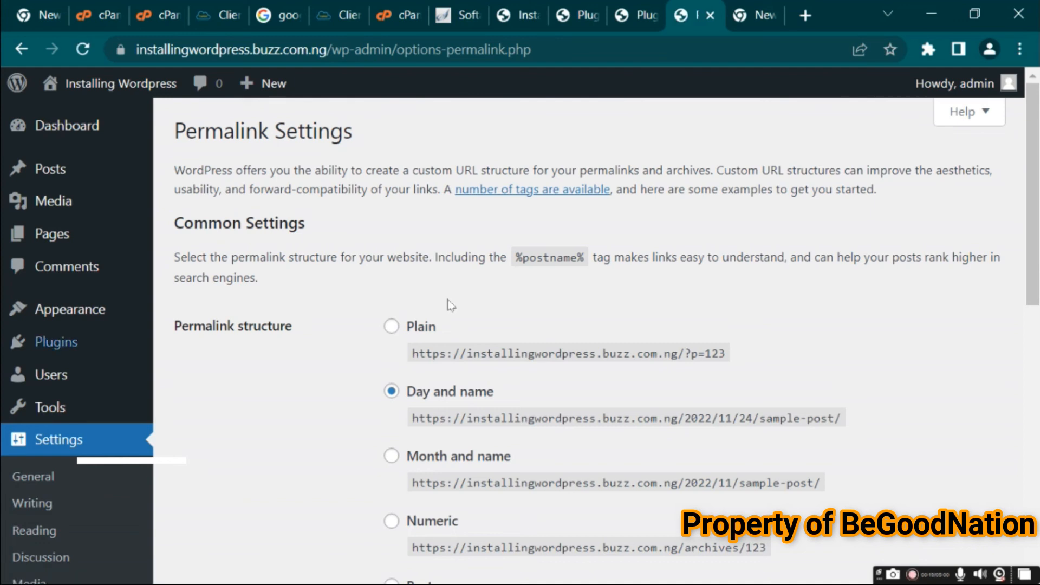
scroll(1036, 266, "down", 2)
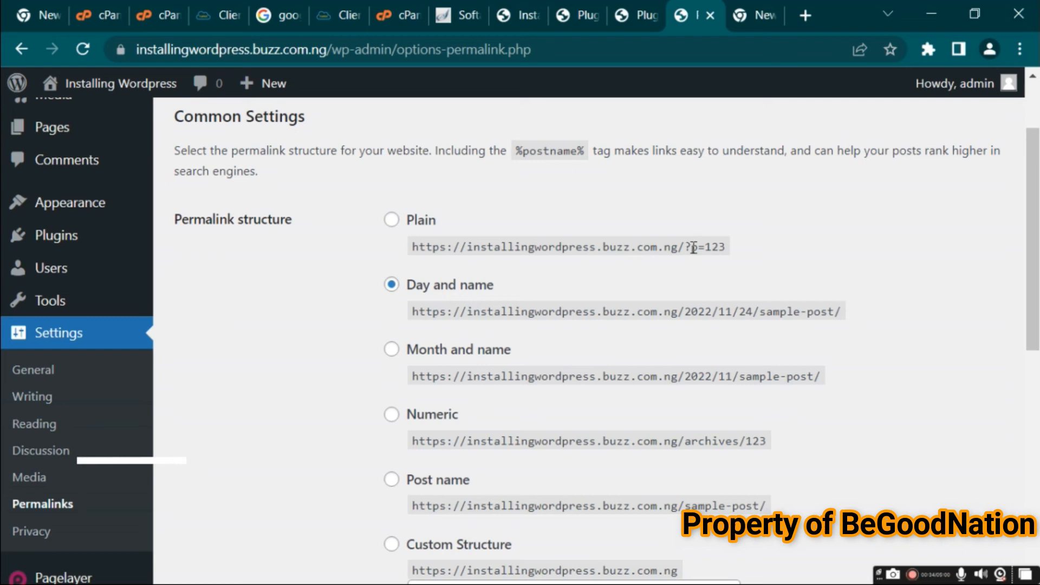
left_click_drag(692, 248, 741, 257)
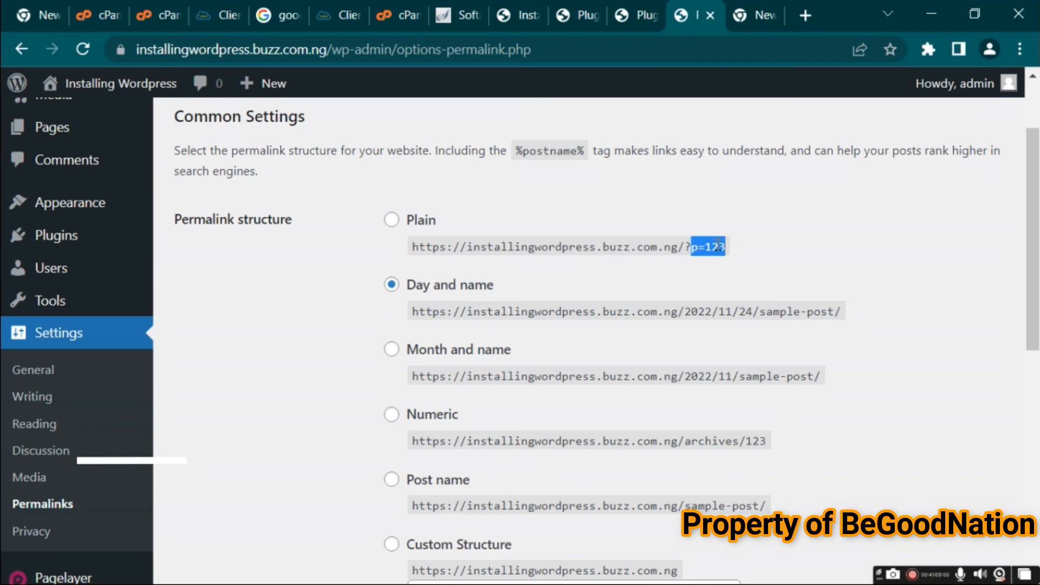
left_click_drag(732, 250, 709, 247)
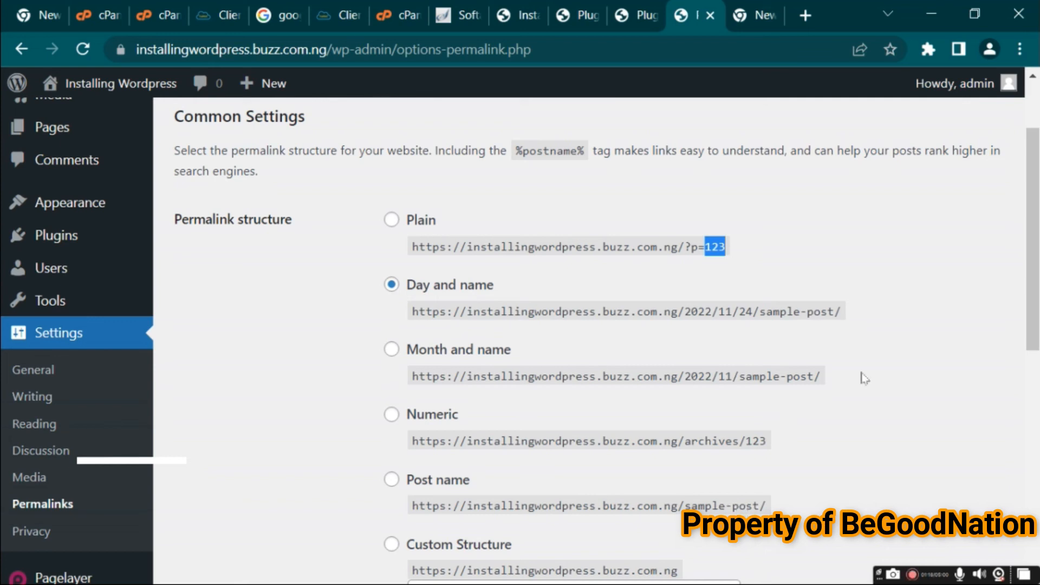
Switch the permalinks to a custom structure of /%category%/%postname%/ using the category and postname tags
left_click_drag(1033, 312, 1037, 420)
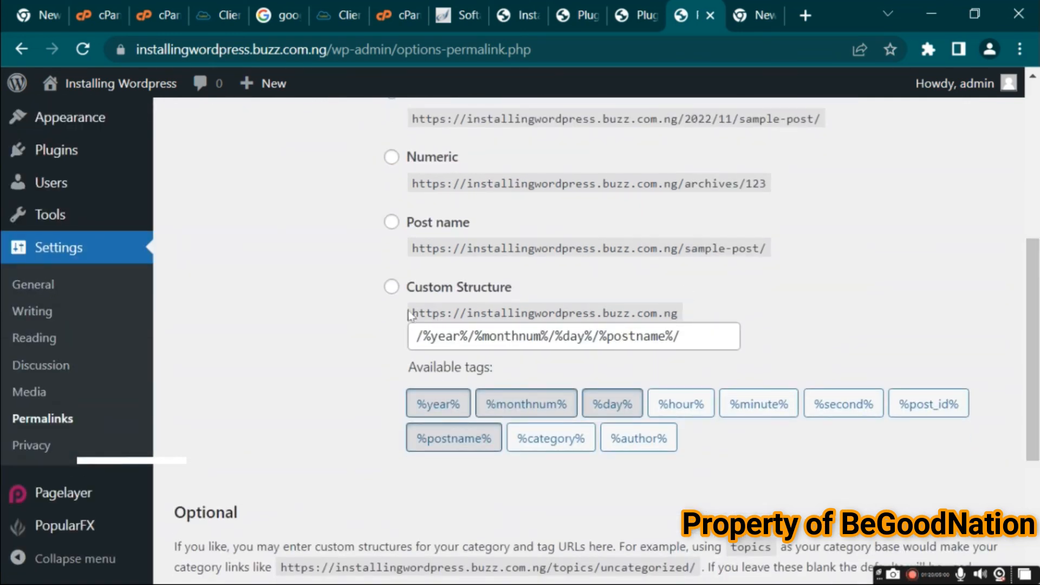
left_click(391, 287)
left_click_drag(697, 341, 363, 359)
key("BackSpace")
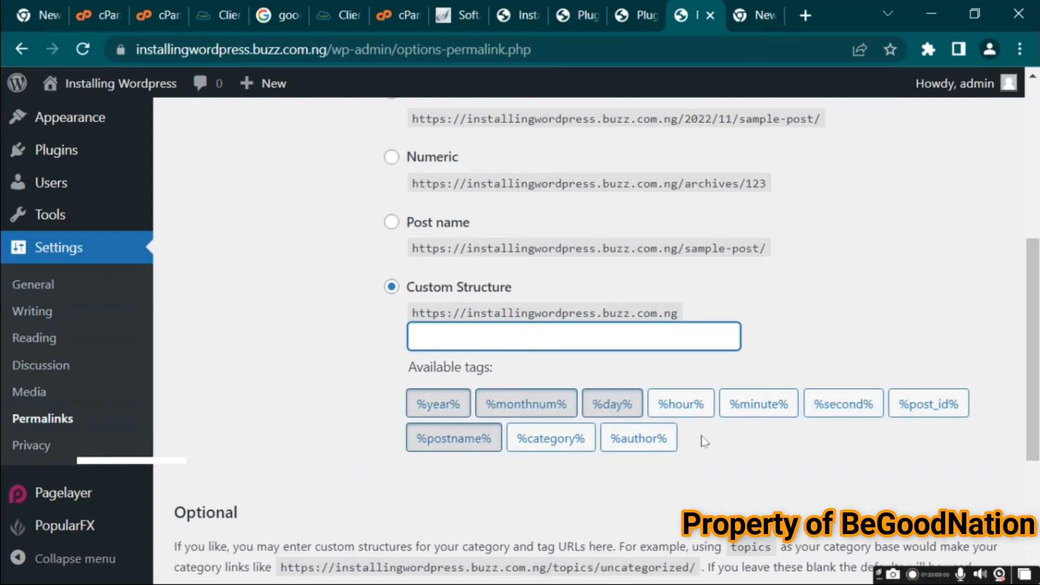
left_click(564, 436)
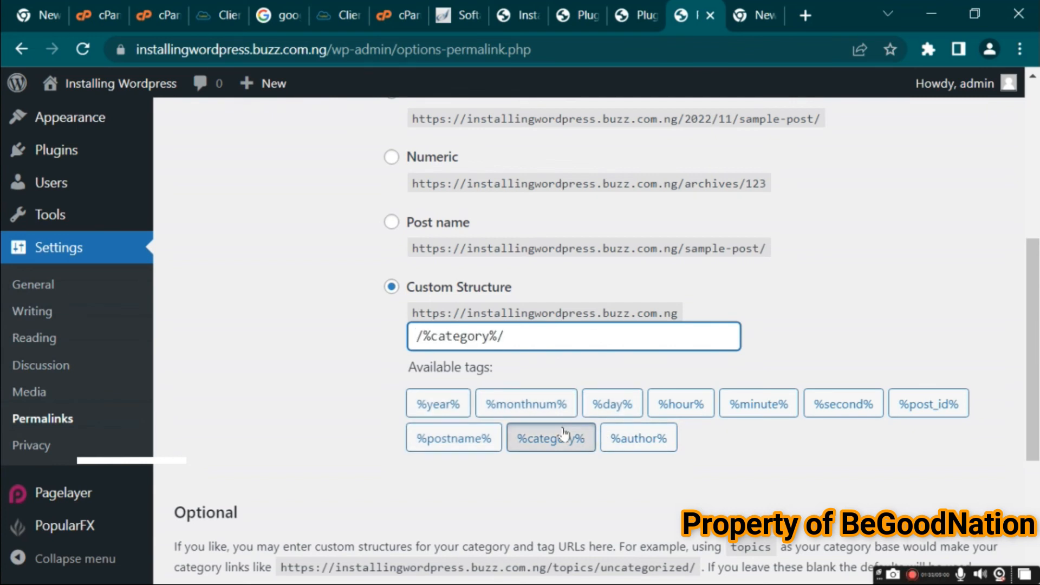
left_click(453, 441)
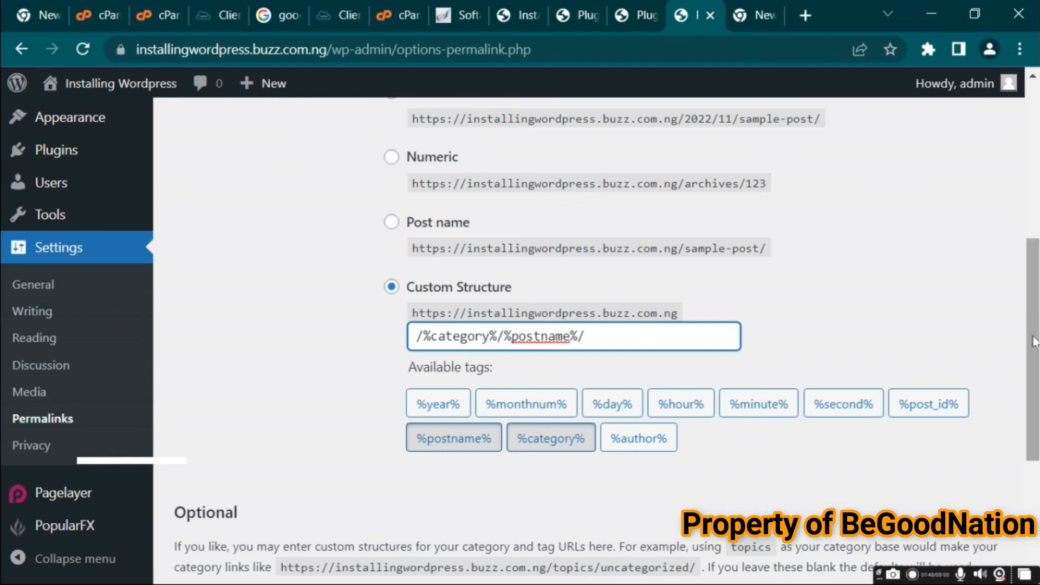
left_click_drag(1034, 341, 1038, 495)
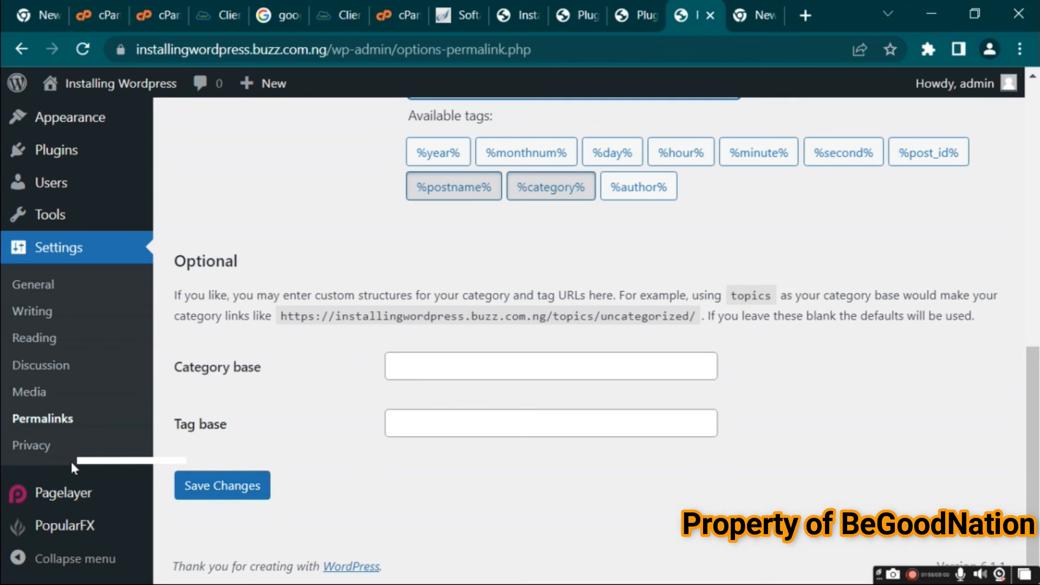
Open Privacy Settings and review the page chosen as the Privacy Policy page
left_click(31, 448)
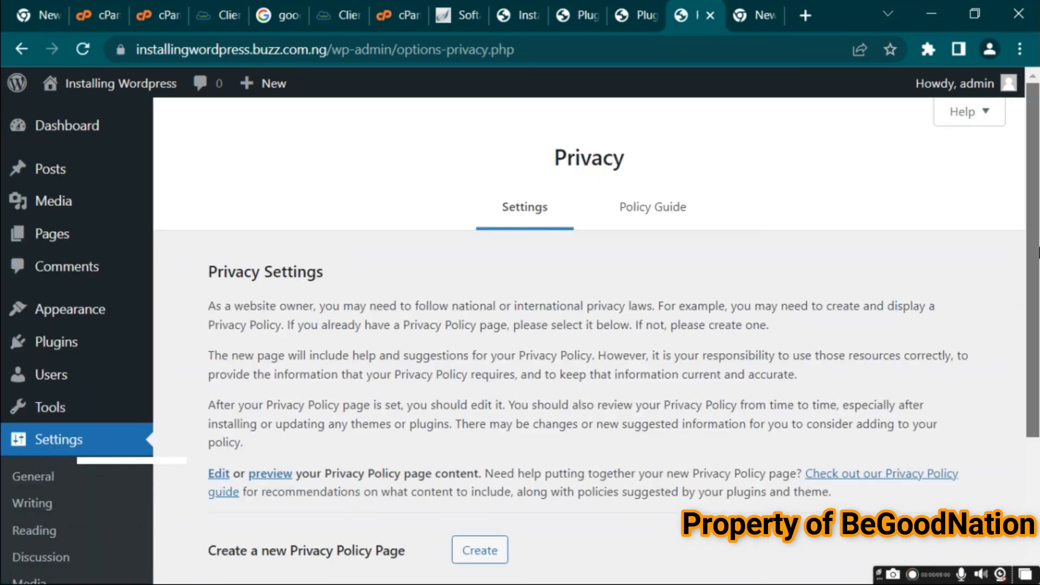
scroll(1006, 269, "down", 3)
left_click(514, 448)
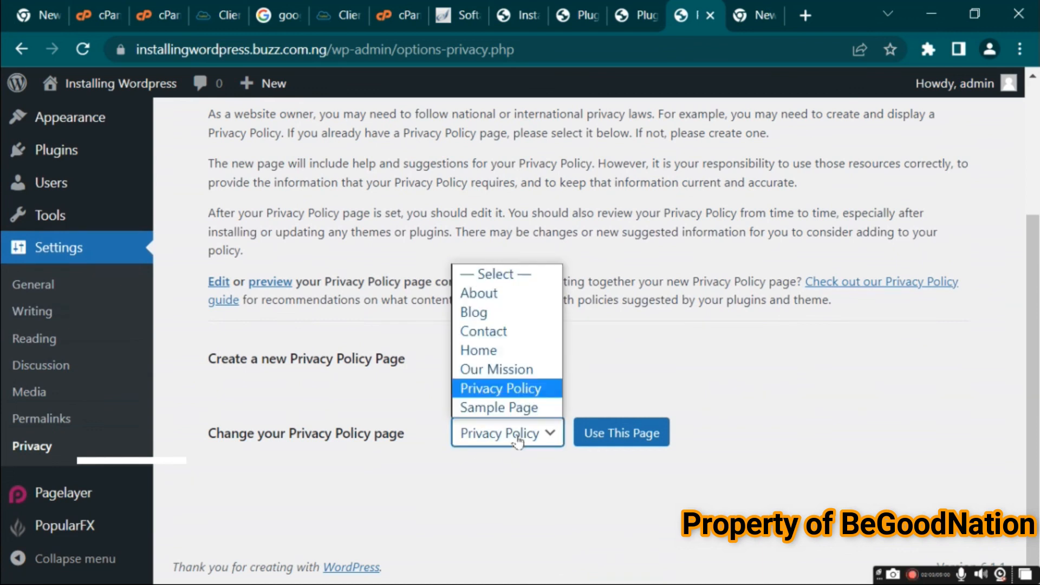
left_click(524, 437)
left_click(530, 439)
left_click(954, 371)
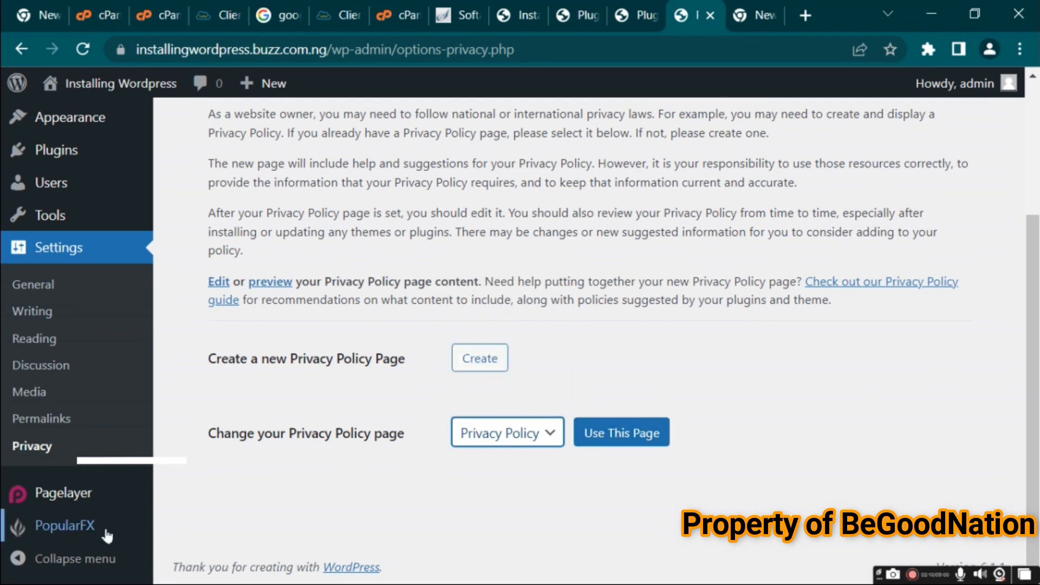
mouse_move(82, 523)
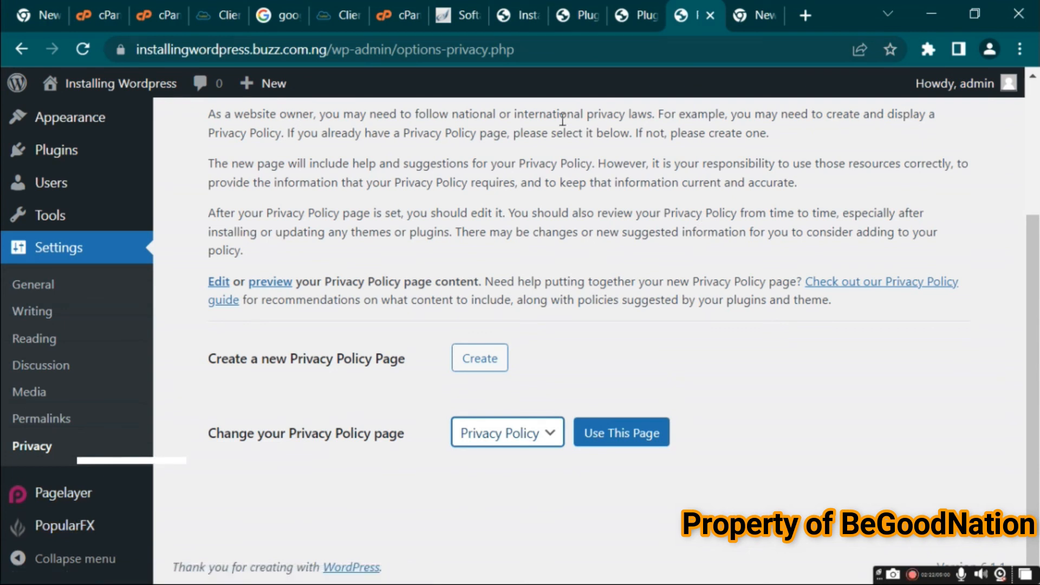
left_click_drag(1032, 263, 1028, 130)
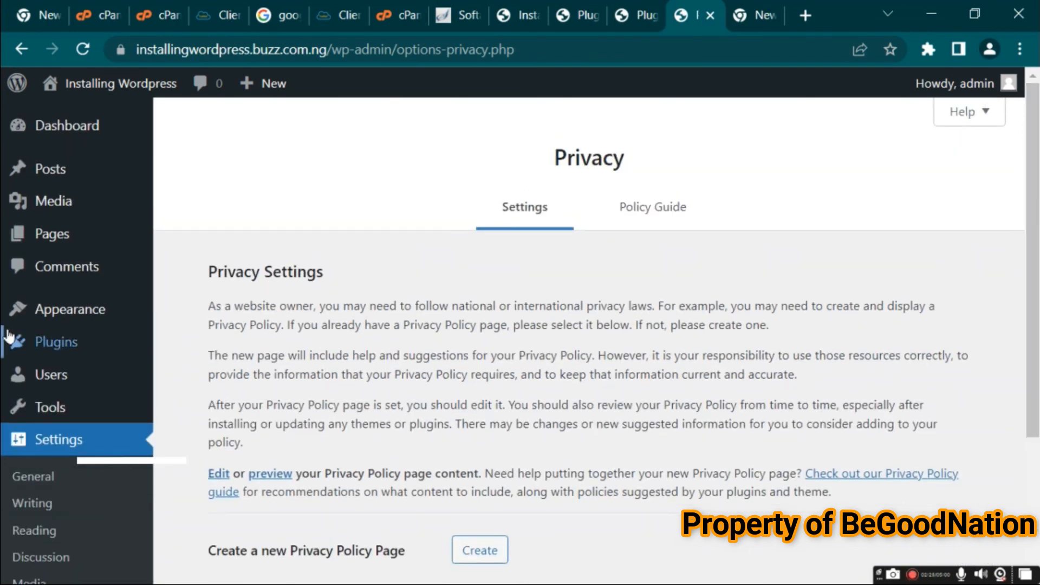
Open the theme directory and search for themes matching mh magazine
mouse_move(71, 315)
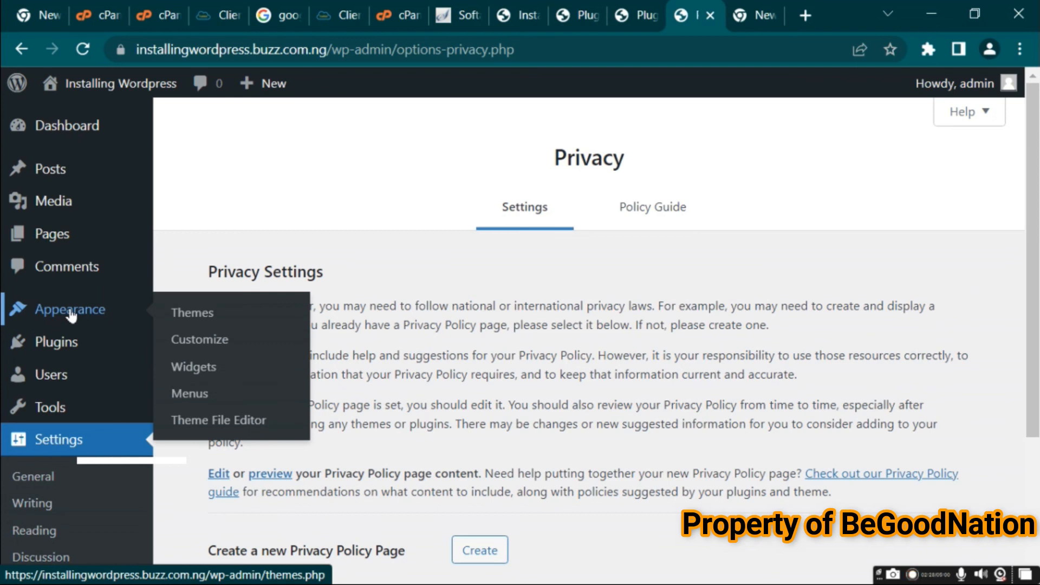
left_click(194, 316)
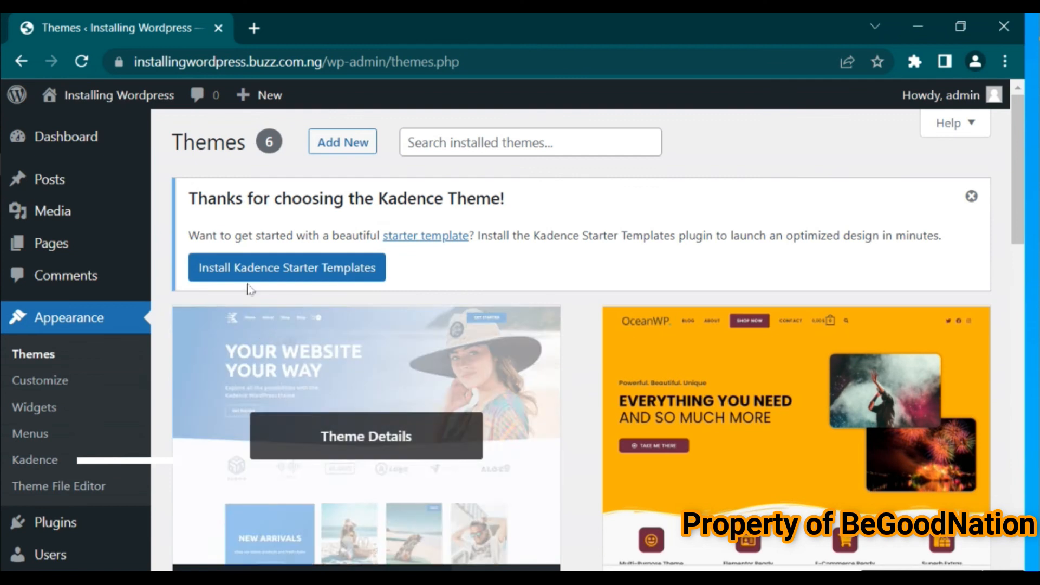
left_click(37, 358)
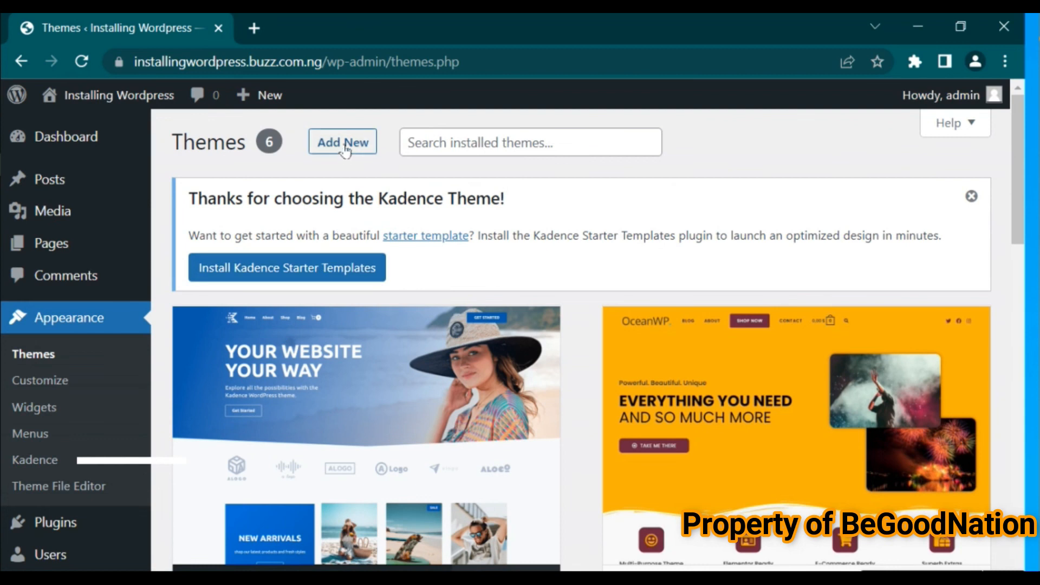
left_click(345, 150)
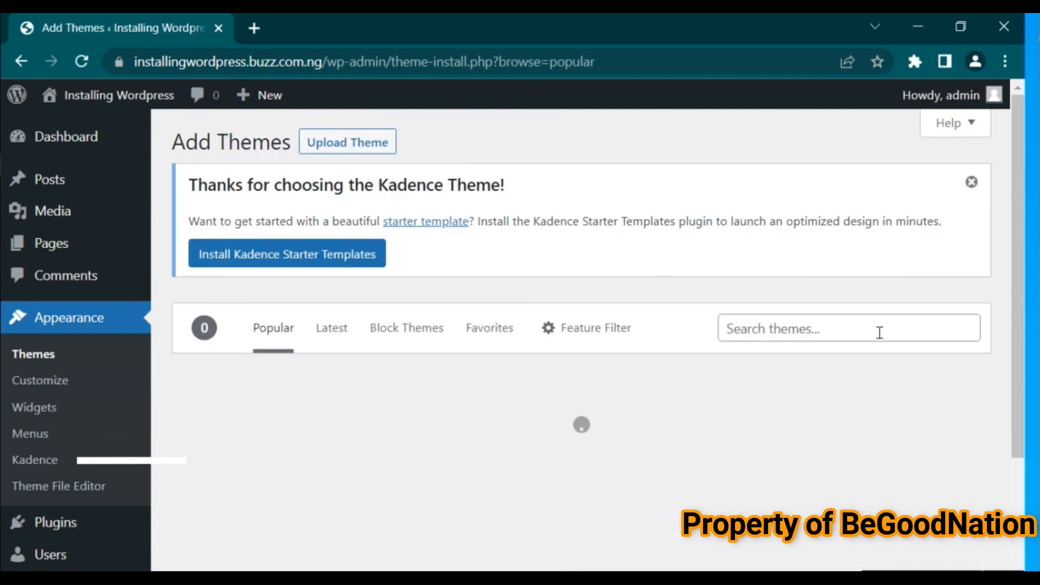
left_click(836, 330)
type("mh magazine")
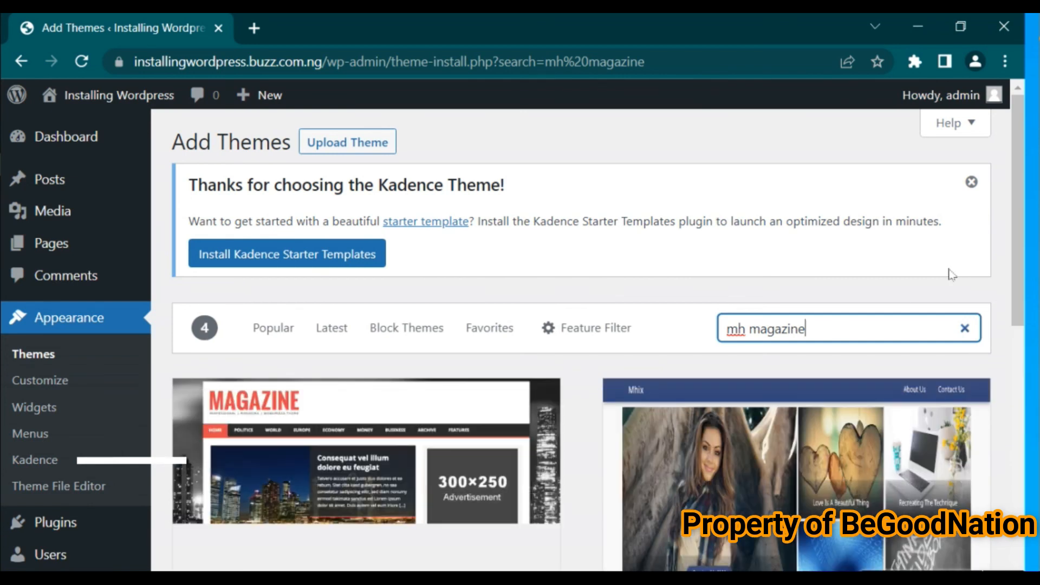
Install and activate the MH Magazine lite theme
left_click_drag(1015, 216, 1012, 290)
mouse_move(367, 490)
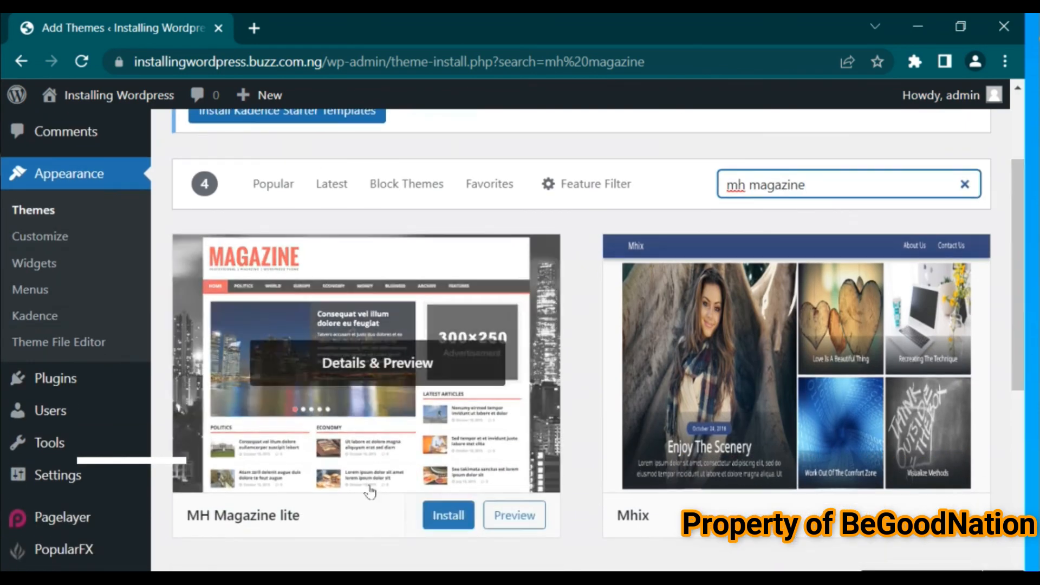
left_click(454, 522)
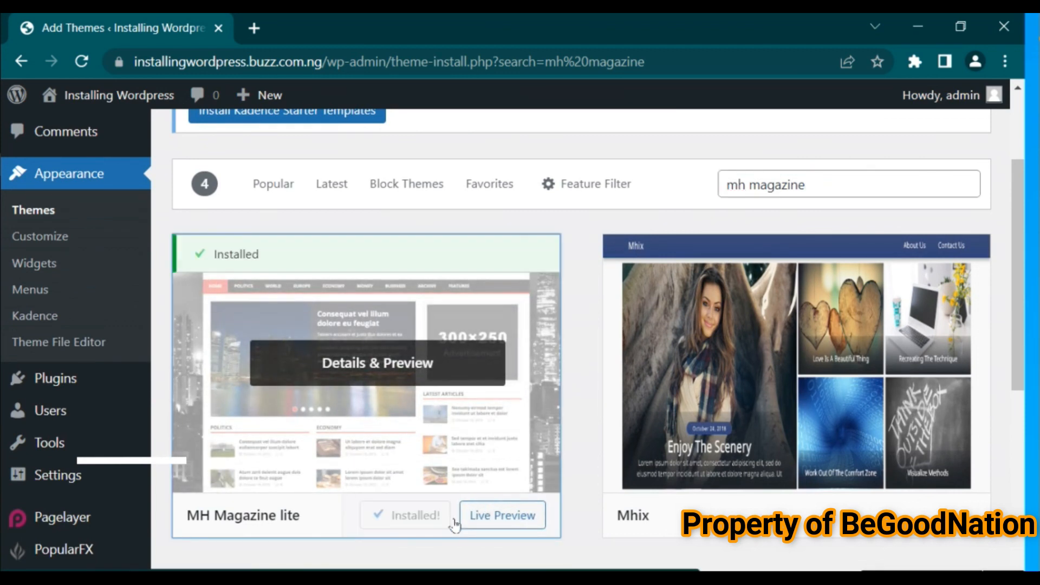
left_click(426, 520)
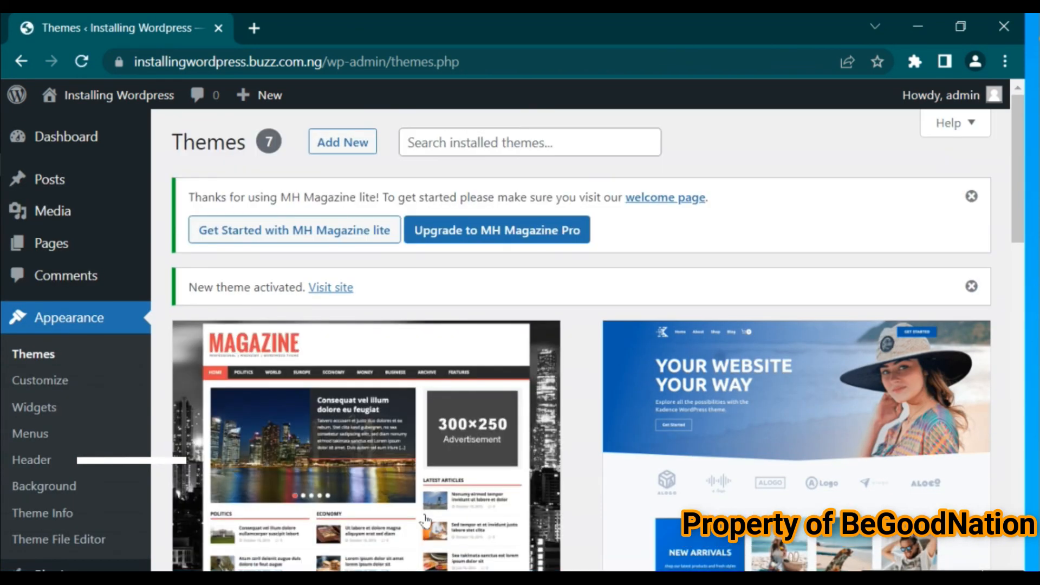
Switch to the live site tab, scroll its homepage, and return to the Themes page
mouse_move(70, 97)
right_click(68, 143)
left_click(119, 148)
key("ctrl+Tab")
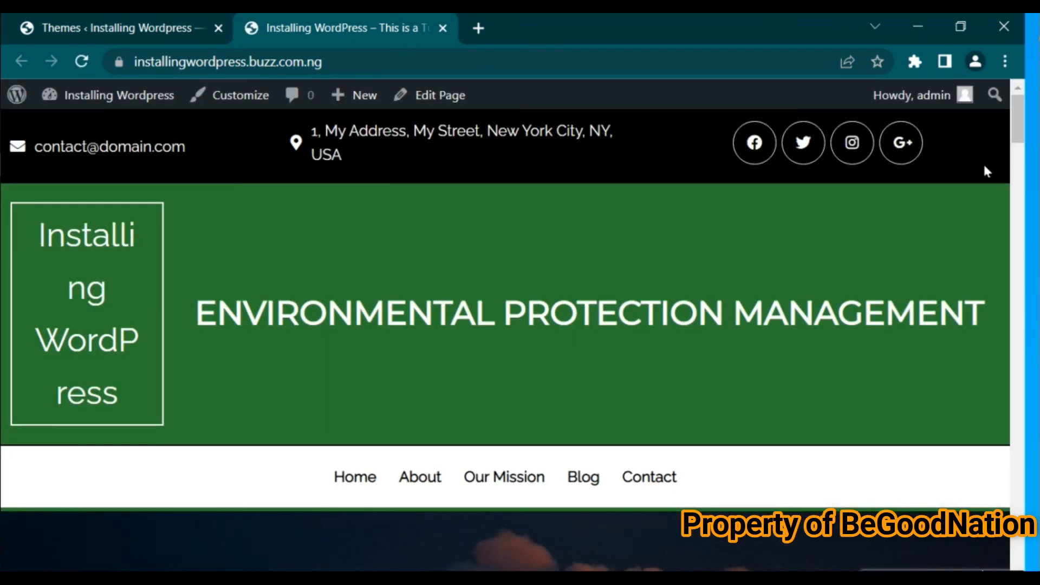
left_click_drag(1017, 125, 1019, 195)
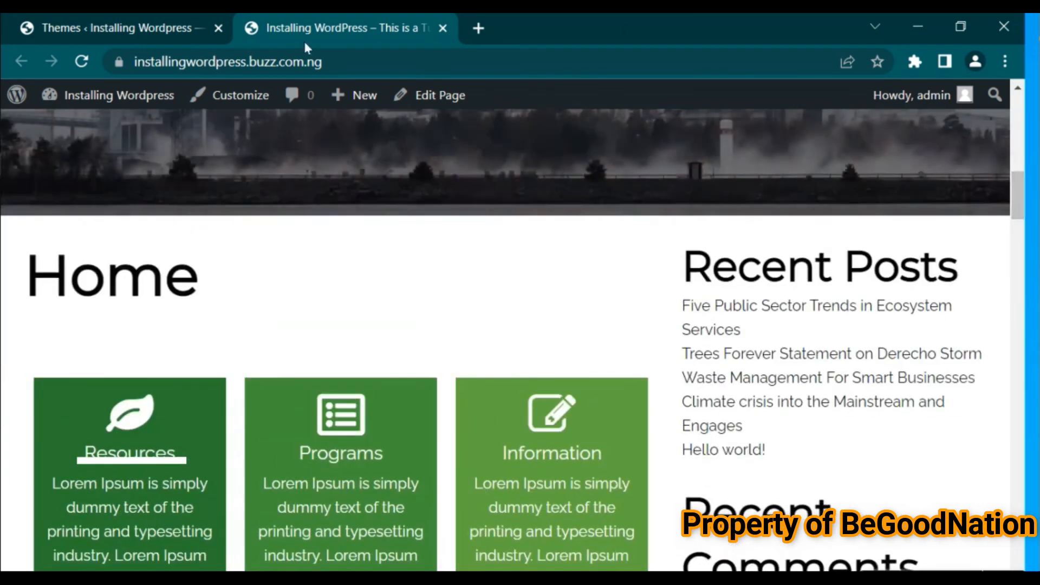
left_click(119, 28)
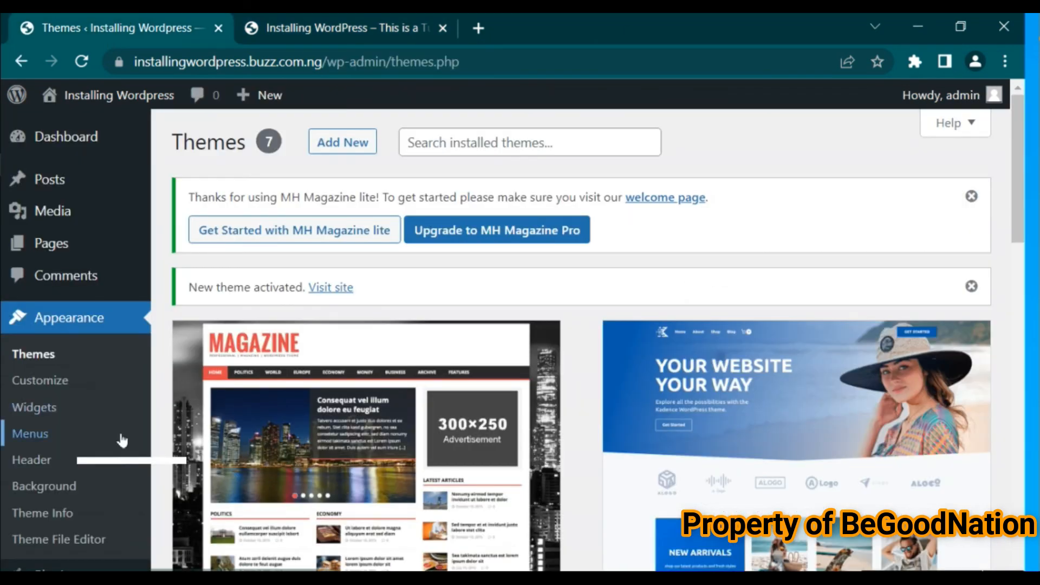
Set the homepage to display your latest posts and save the Reading settings
left_click_drag(1018, 181, 1016, 330)
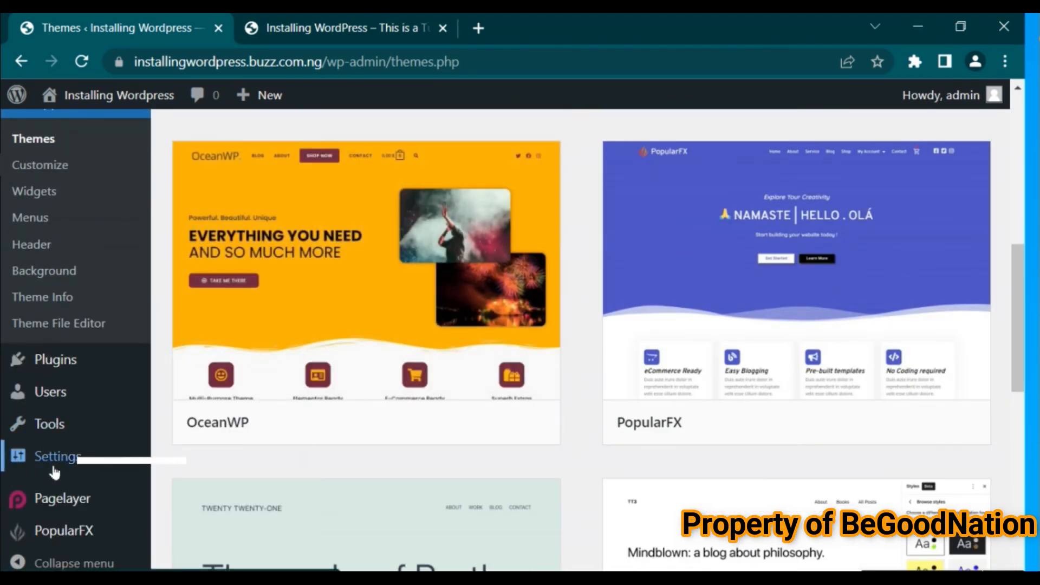
left_click(54, 470)
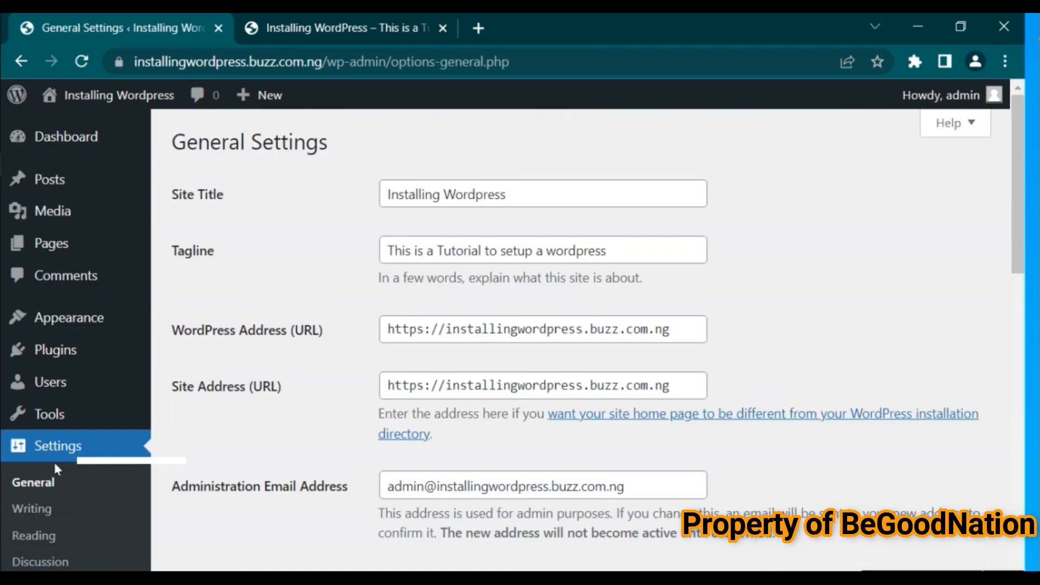
left_click(39, 536)
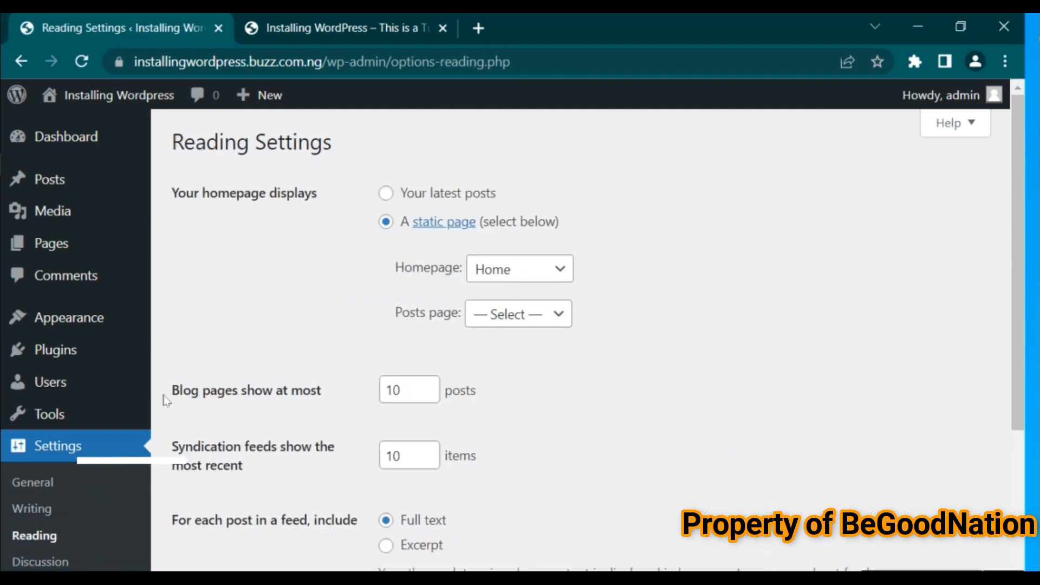
left_click(387, 194)
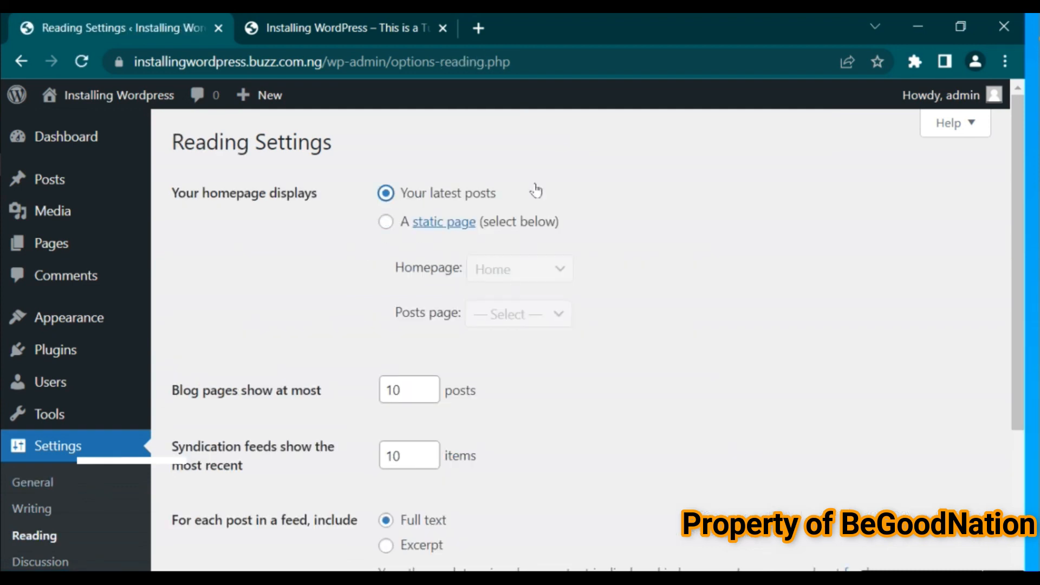
left_click_drag(1019, 226, 1015, 381)
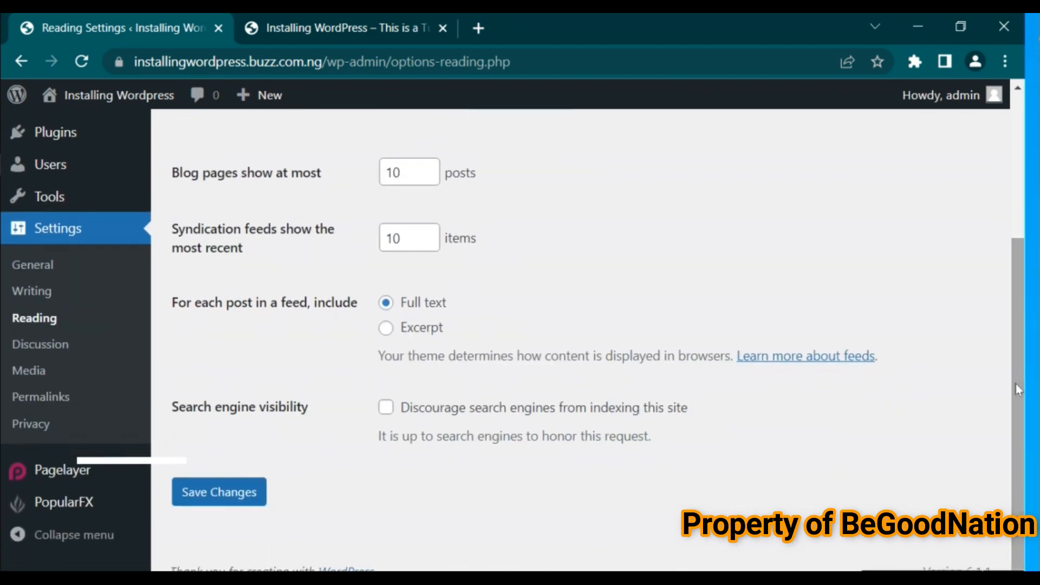
left_click(205, 505)
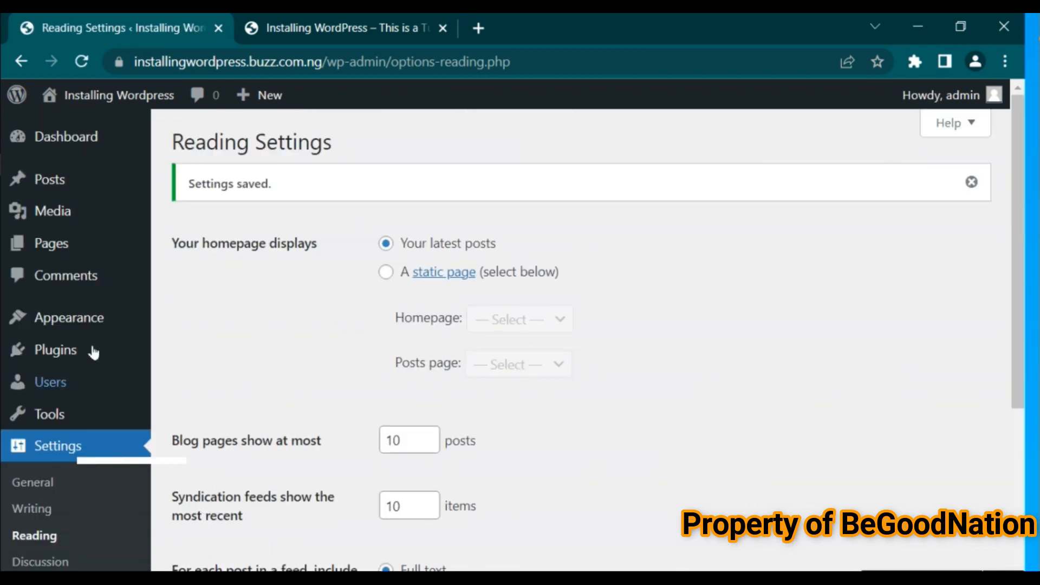
Bulk-deactivate the Ocean Extra, PageLayer and PopularFX Website Templates plugins
mouse_move(69, 359)
left_click(191, 353)
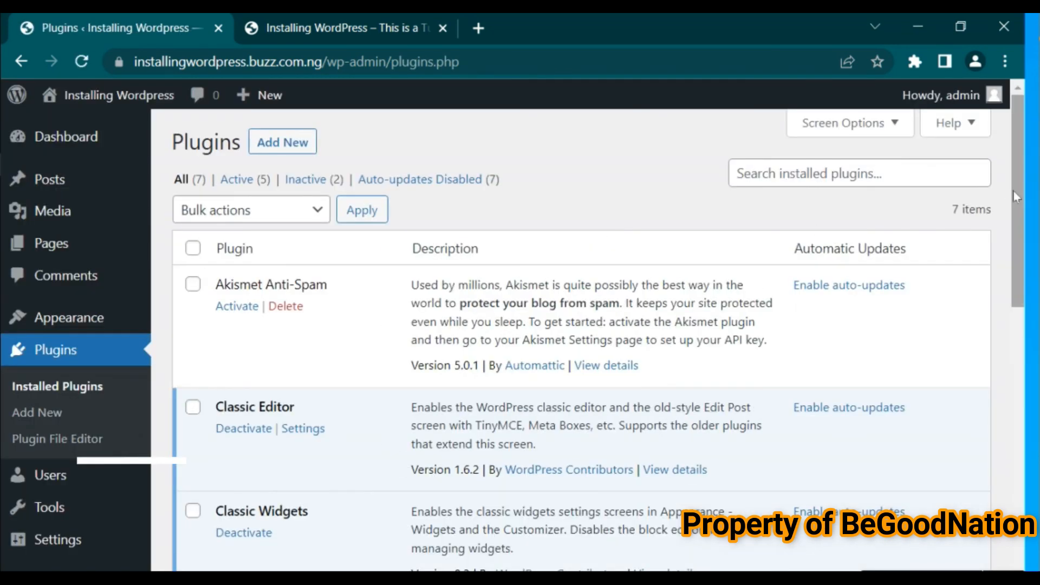
left_click_drag(1014, 205, 1013, 428)
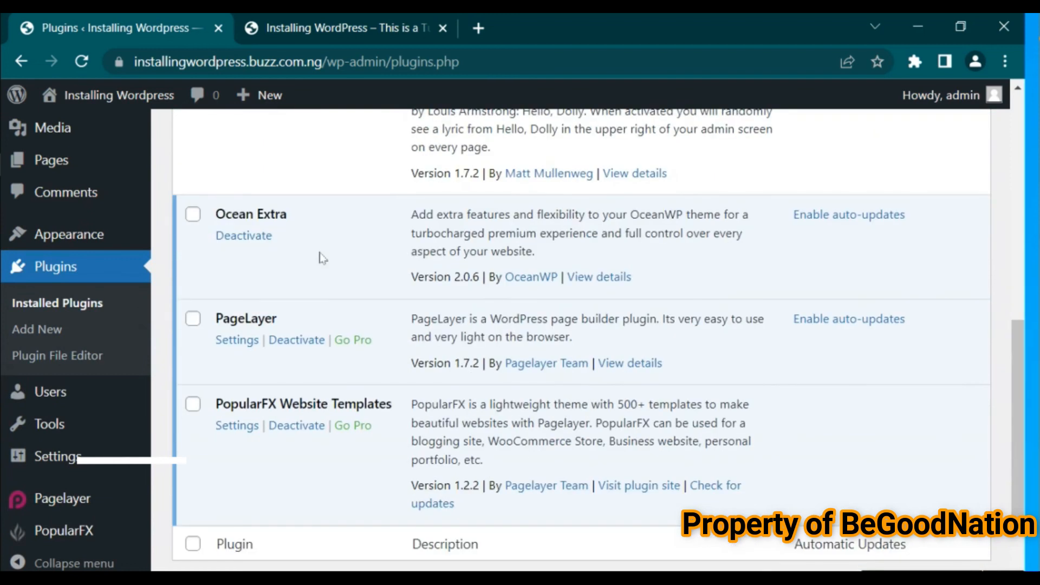
left_click(194, 217)
left_click(194, 321)
left_click(193, 408)
left_click_drag(1013, 428, 1011, 169)
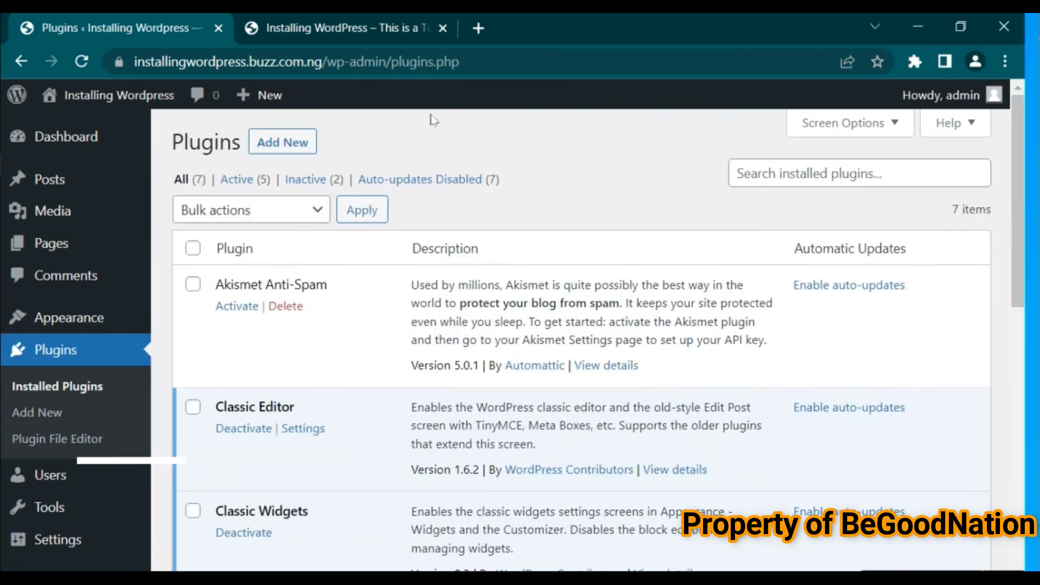
left_click(287, 209)
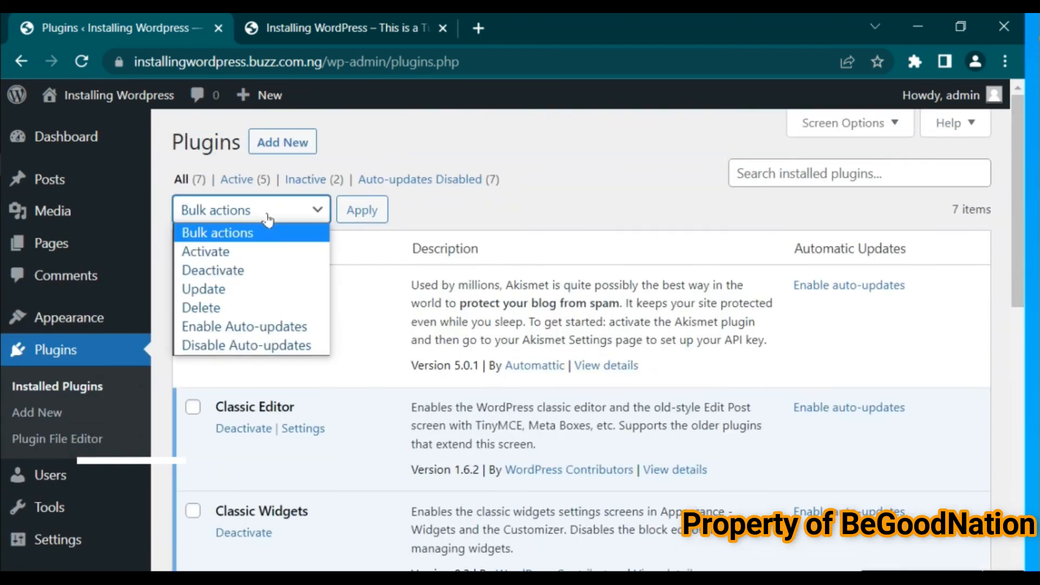
left_click(220, 271)
left_click(367, 214)
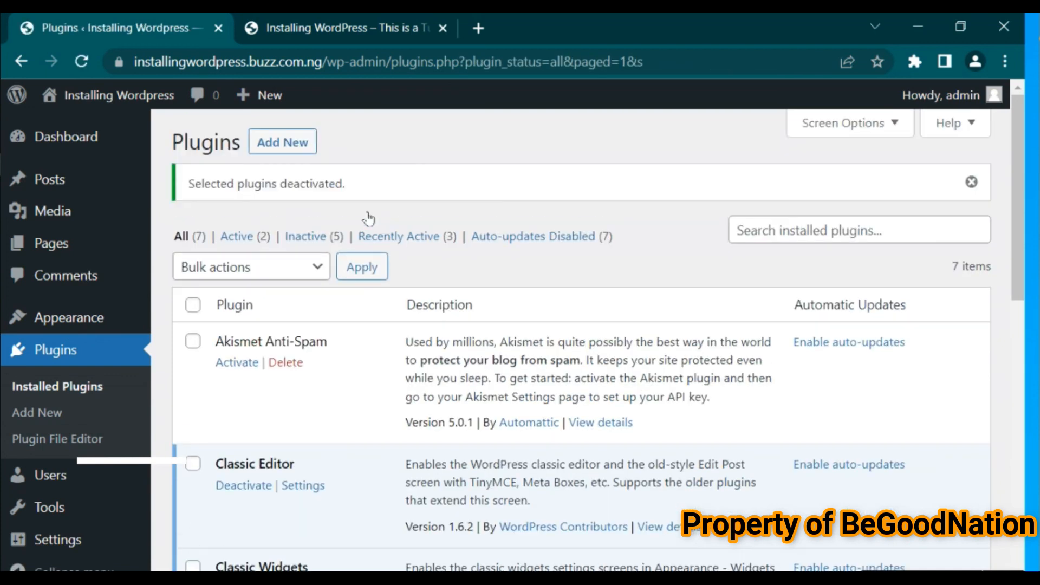
Reload the live site tab and scroll through the homepage in the new theme
left_click(379, 27)
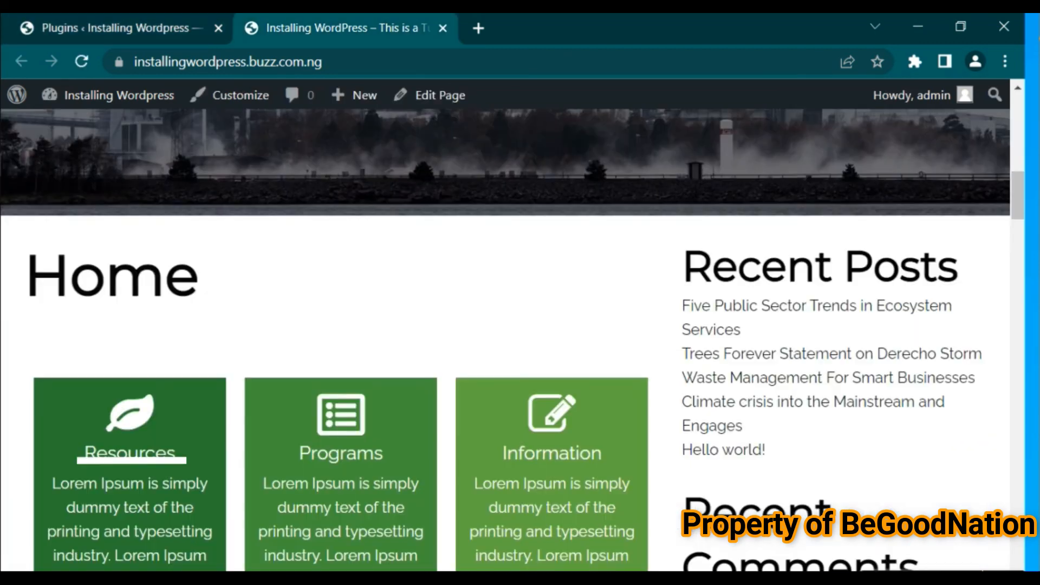
left_click(83, 62)
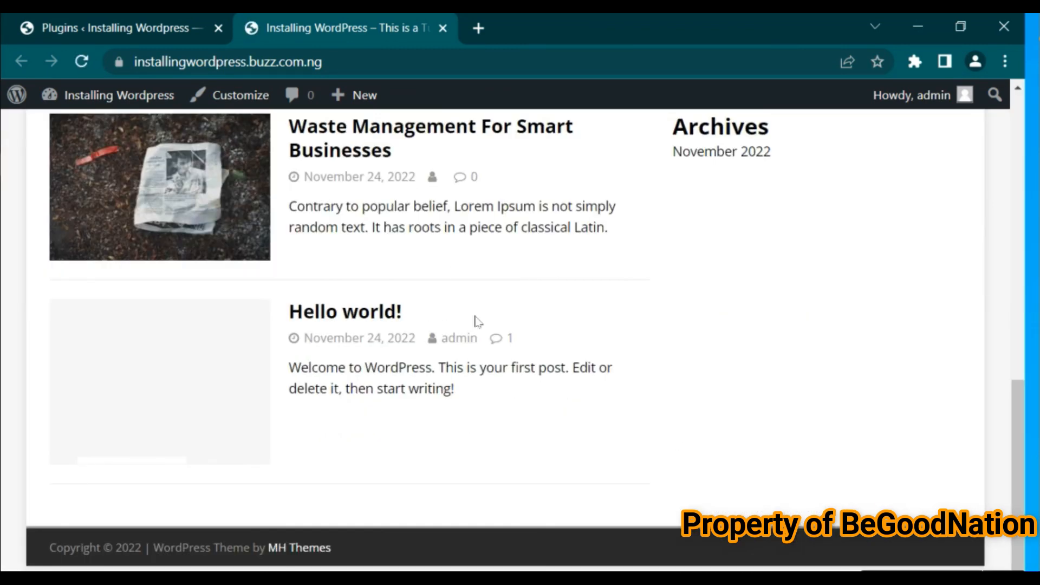
left_click_drag(1011, 461, 1031, 197)
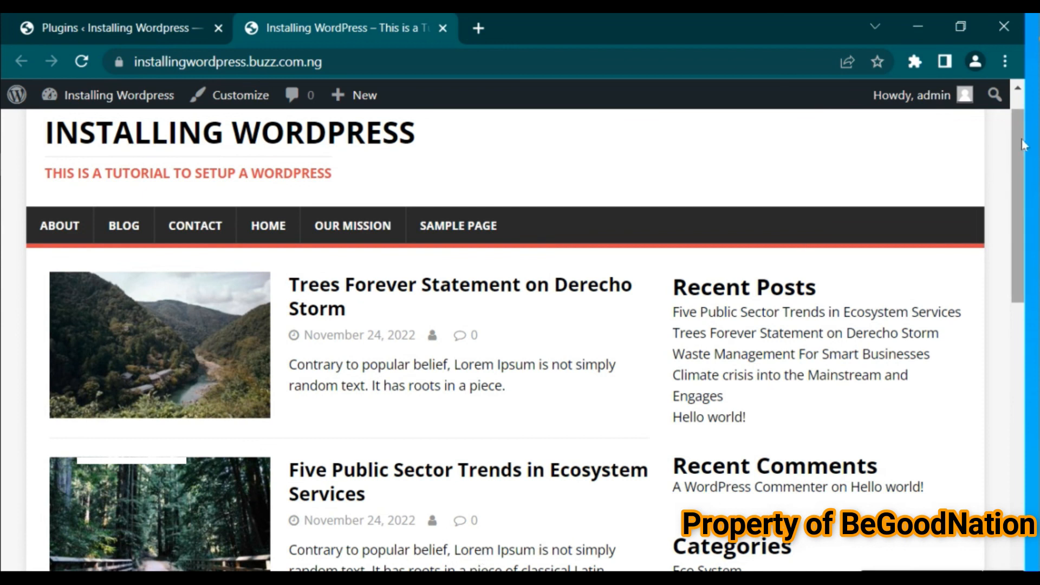
Scroll further down the live site's homepage
left_click_drag(1016, 150, 1012, 371)
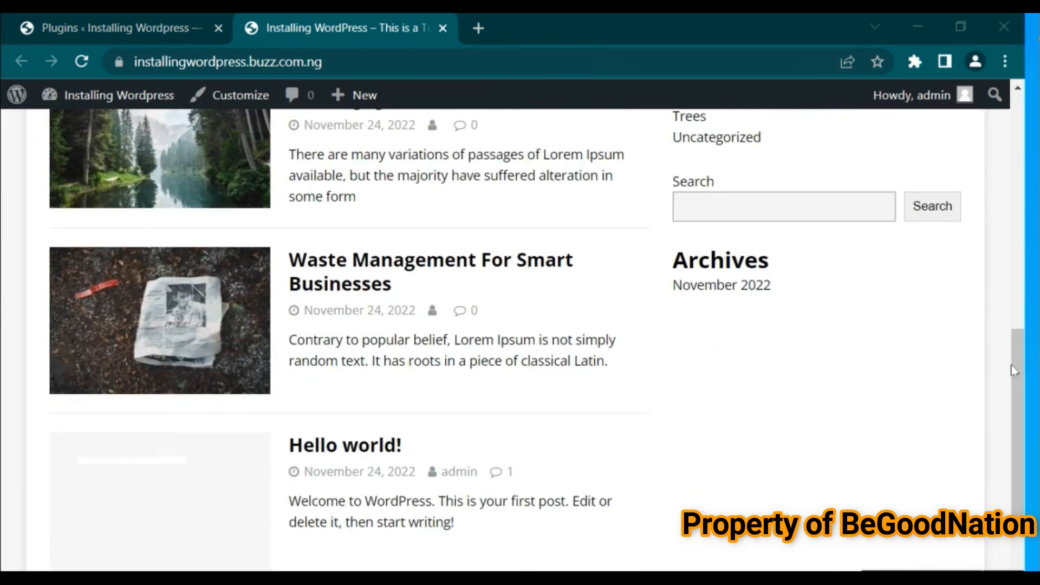
Open WordPad by searching for it from the Start menu
key("super")
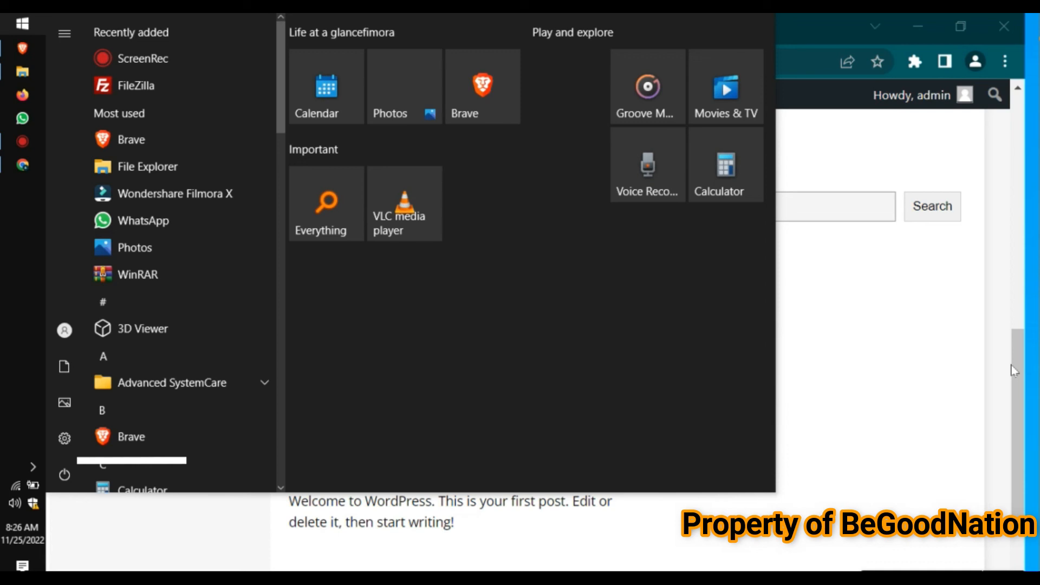
key("super")
key("super")
key("super")
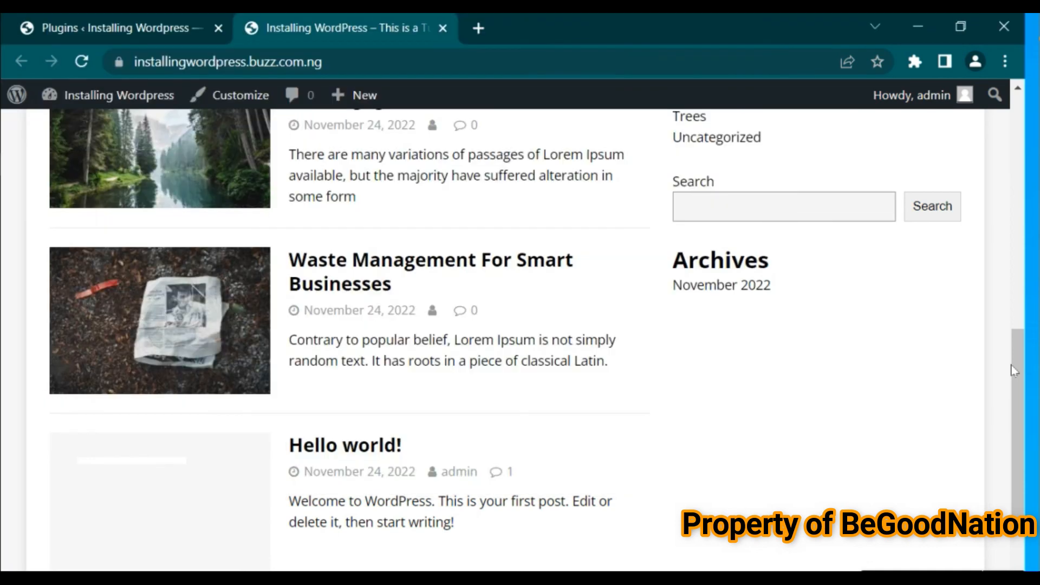
key("super")
type("wordpad")
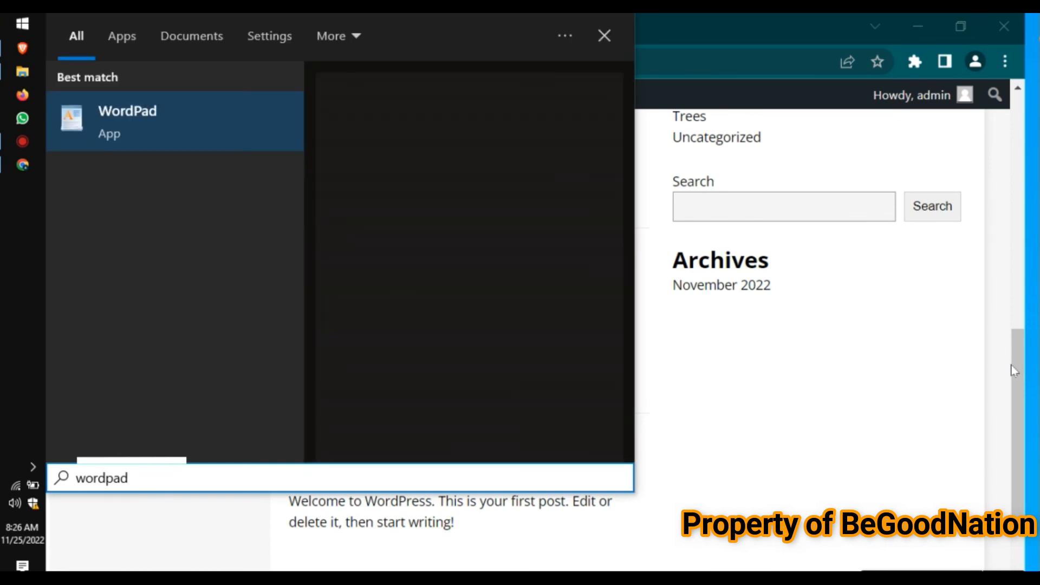
key("Return")
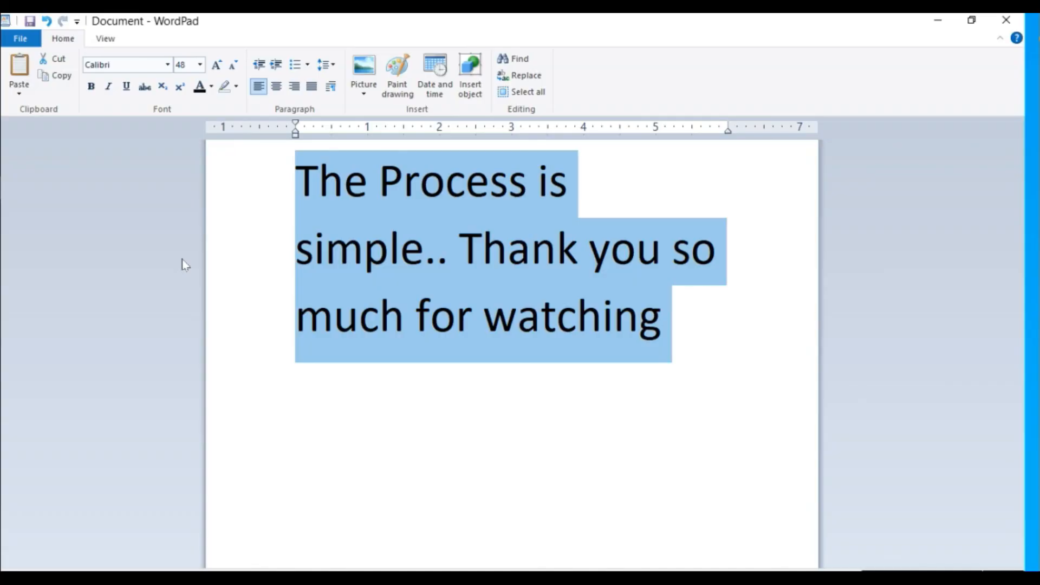
Break the text after 'simple..' so 'Thank you so much for watching' starts a new line
left_click(499, 358)
left_click(469, 251)
key("Return")
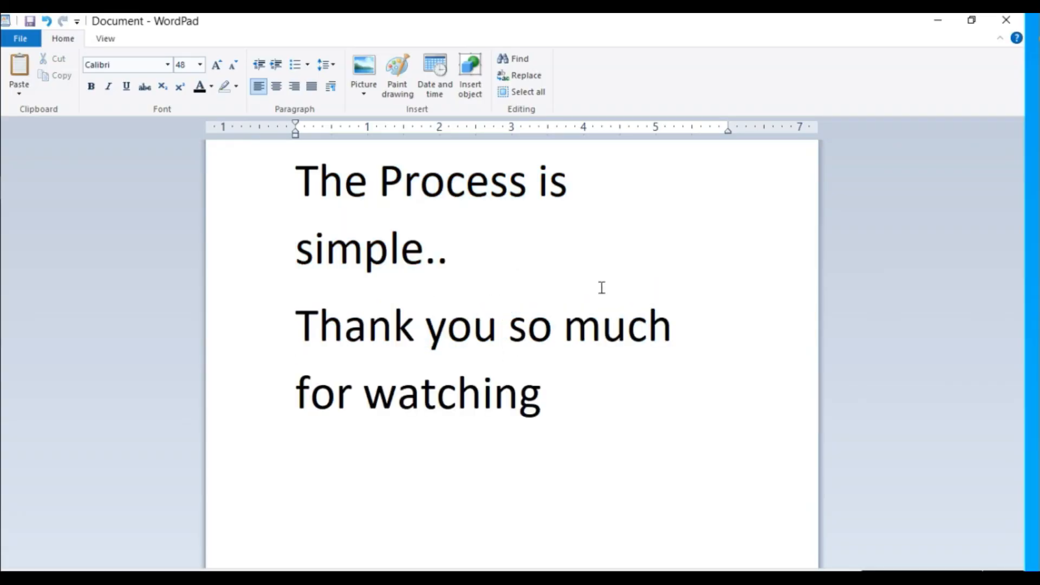
Append '...' after 'for watching' and add a new line reading 'Please Like, Share'
left_click(571, 395)
type("...")
key("Return")
type("Please")
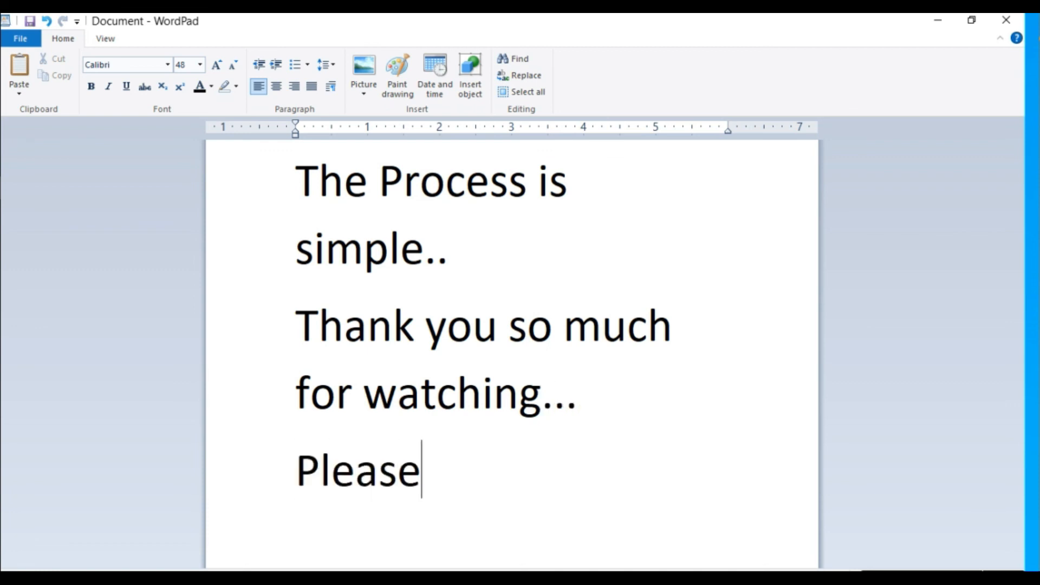
type(" Like.")
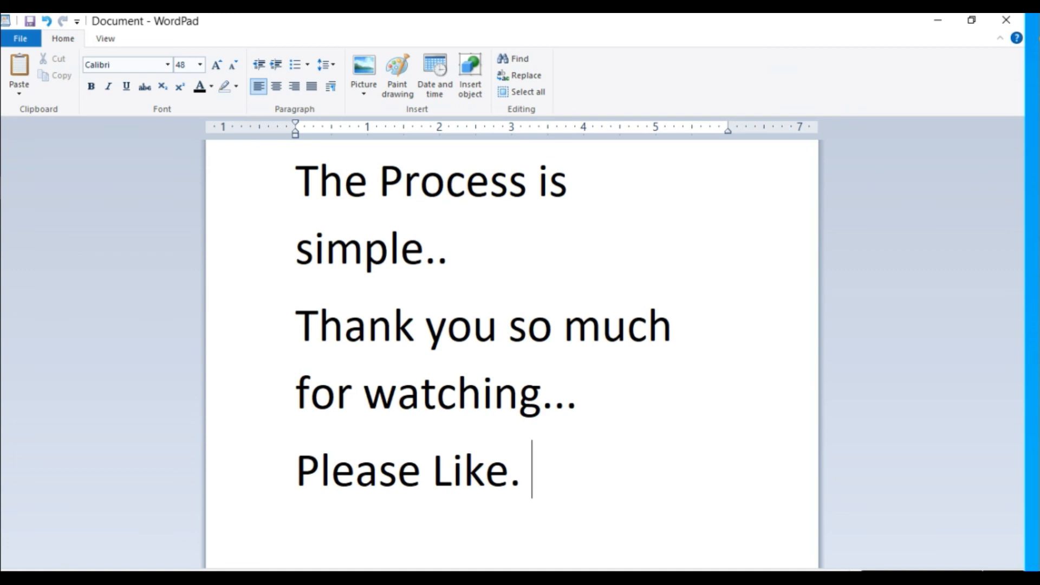
key("BackSpace")
type(", Share")
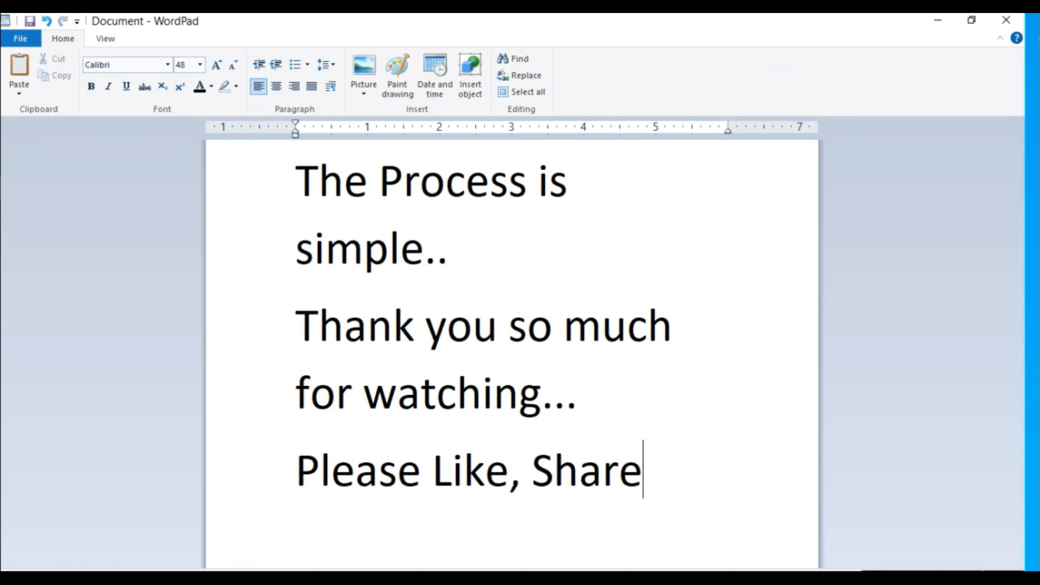
Add the line 'And Subscribe....' and start another new line
key("Return")
type("And S")
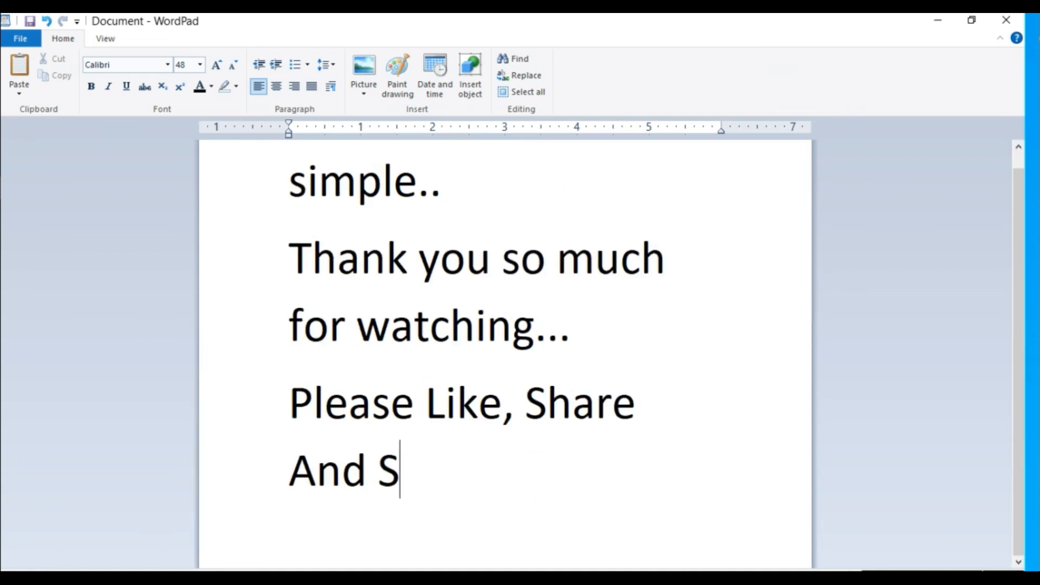
type("ubscribe....")
key("Return")
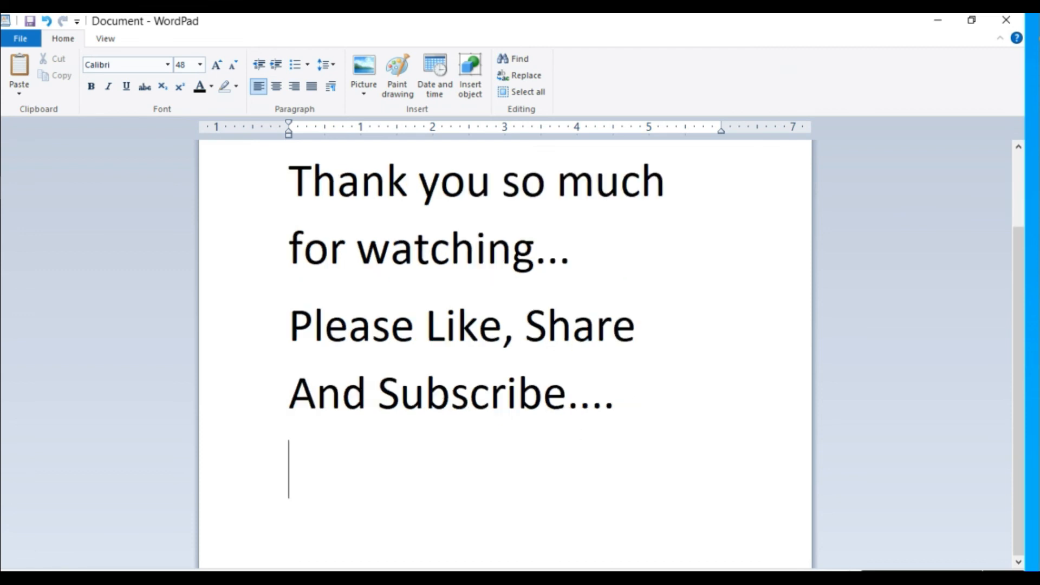